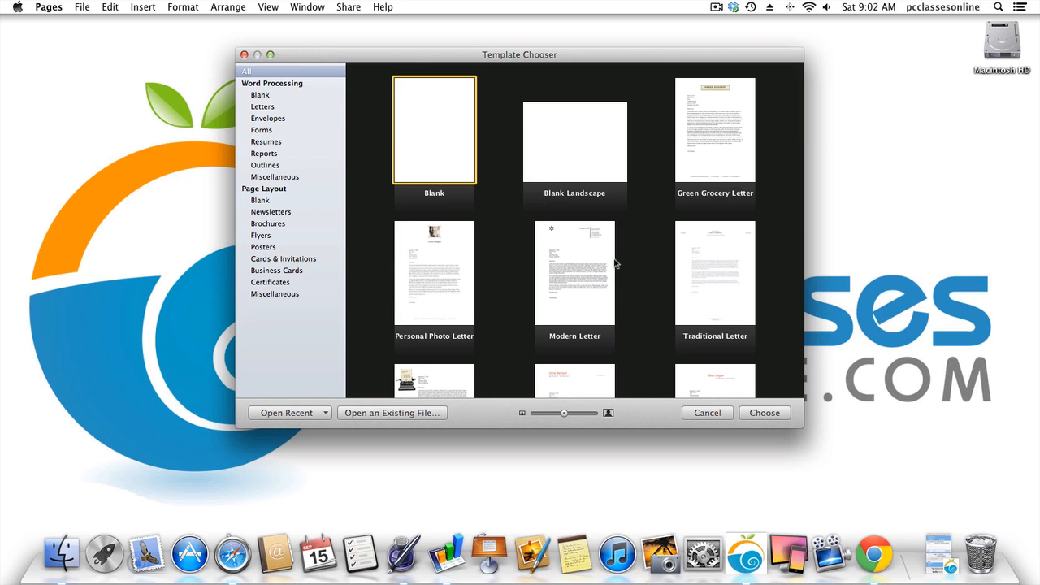
Look through the letter and envelope templates in the full template collection.
scroll(615, 264, "down", 5)
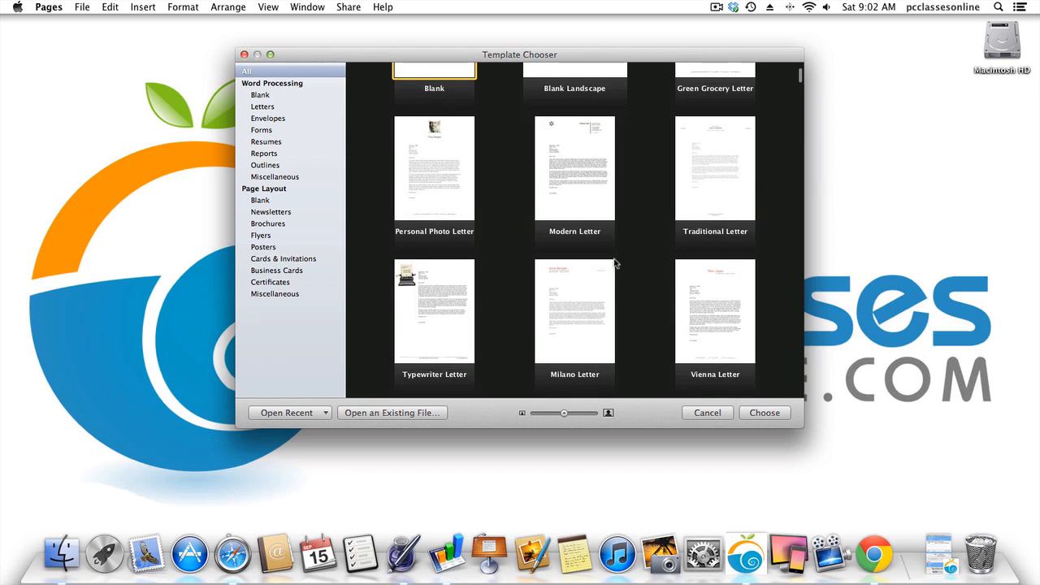
scroll(615, 263, "up", 4)
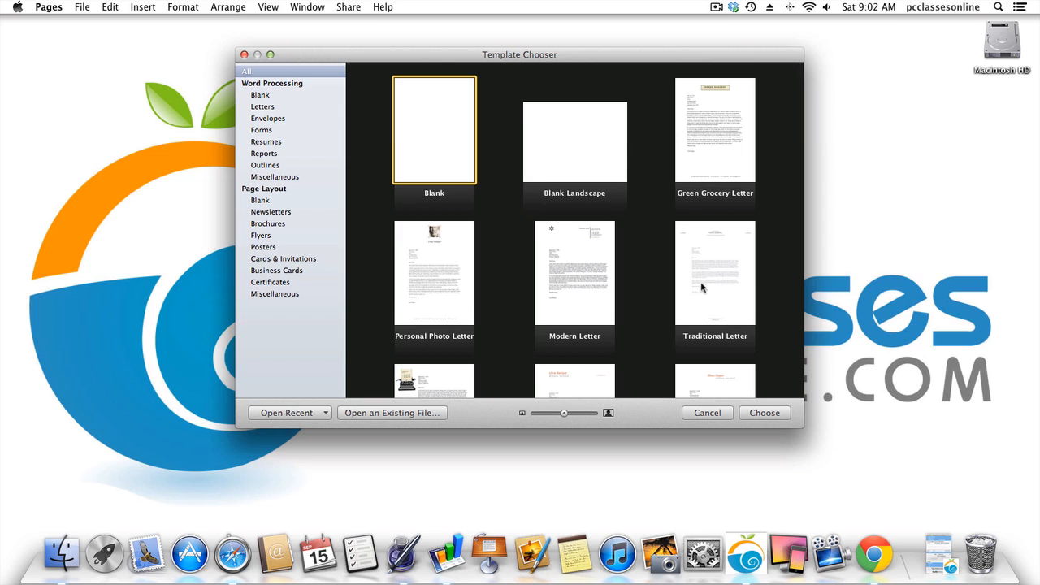
scroll(485, 266, "down", 5)
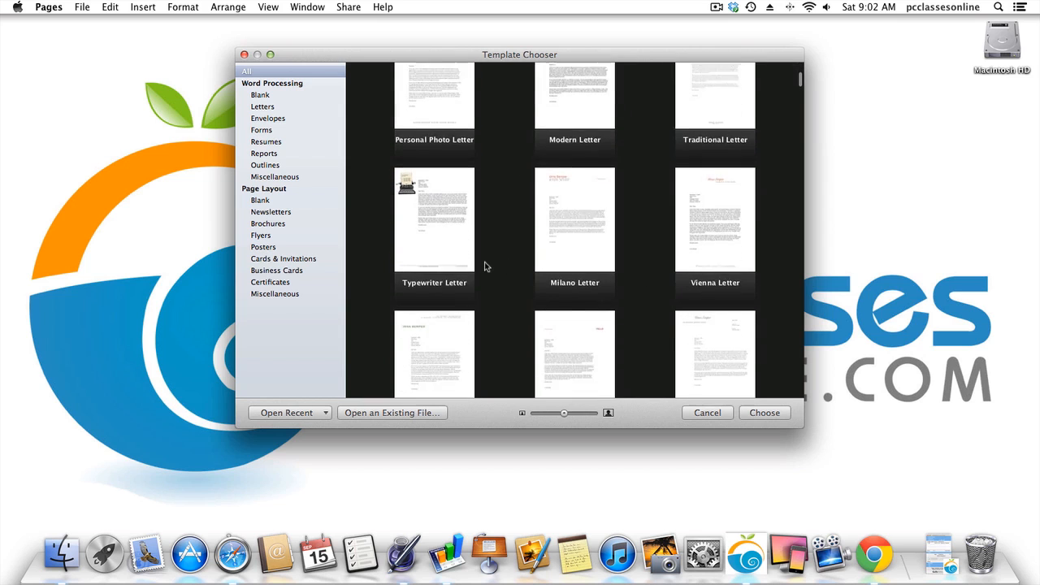
scroll(485, 266, "down", 8)
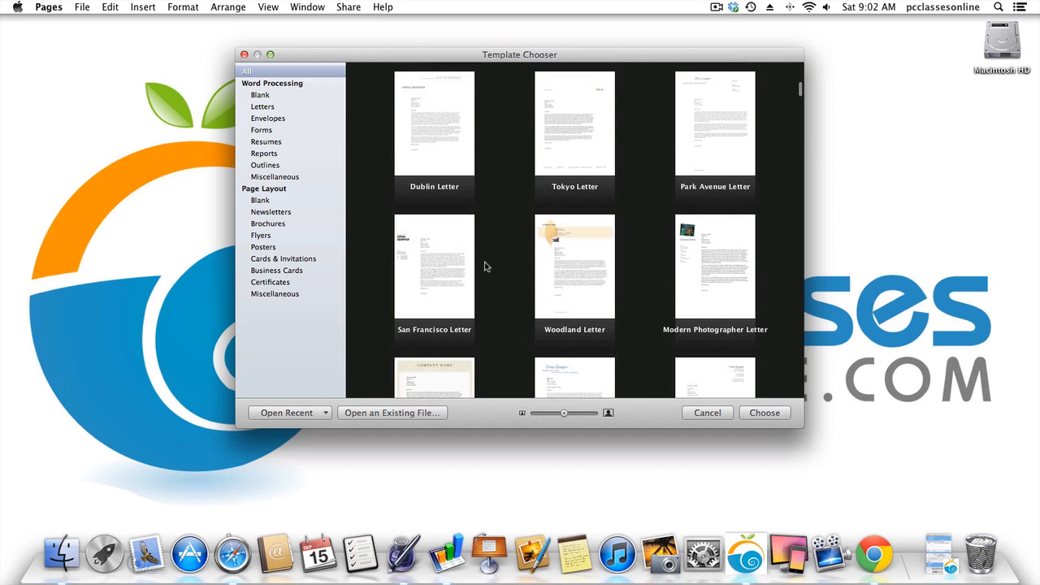
scroll(486, 267, "down", 3)
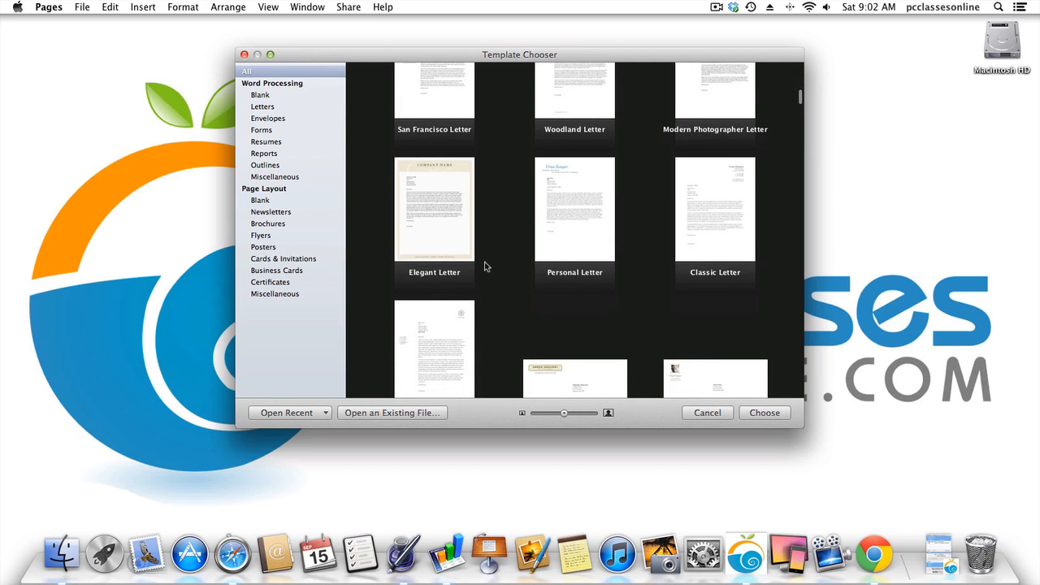
scroll(486, 267, "down", 3)
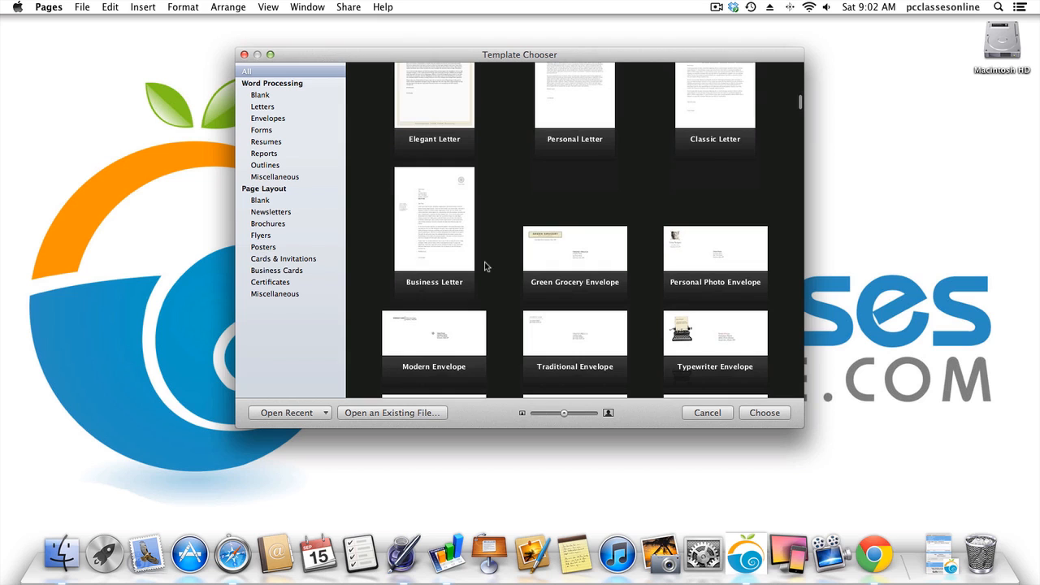
scroll(486, 266, "down", 7)
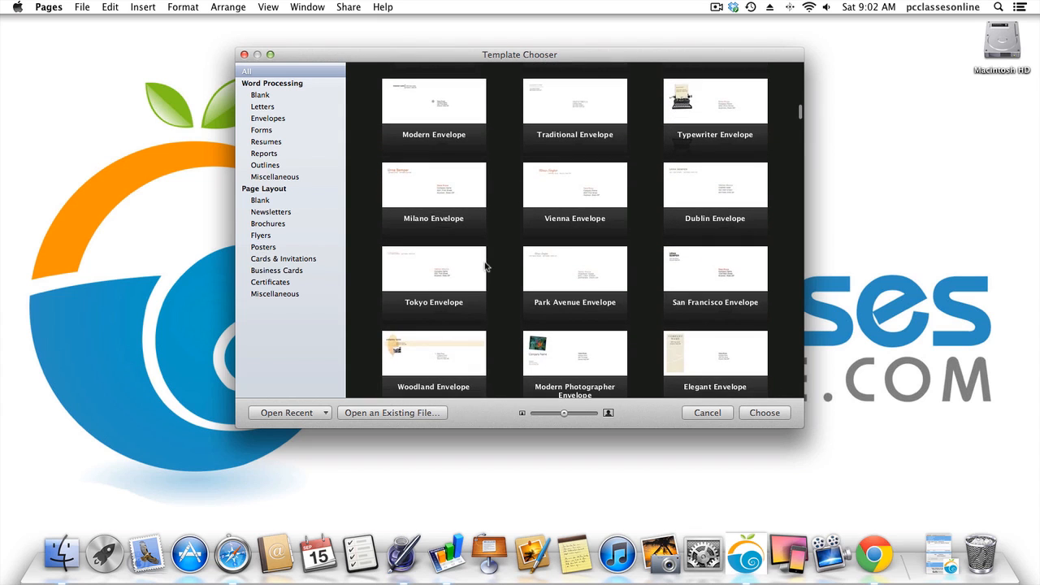
scroll(486, 267, "down", 2)
scroll(485, 266, "down", 10)
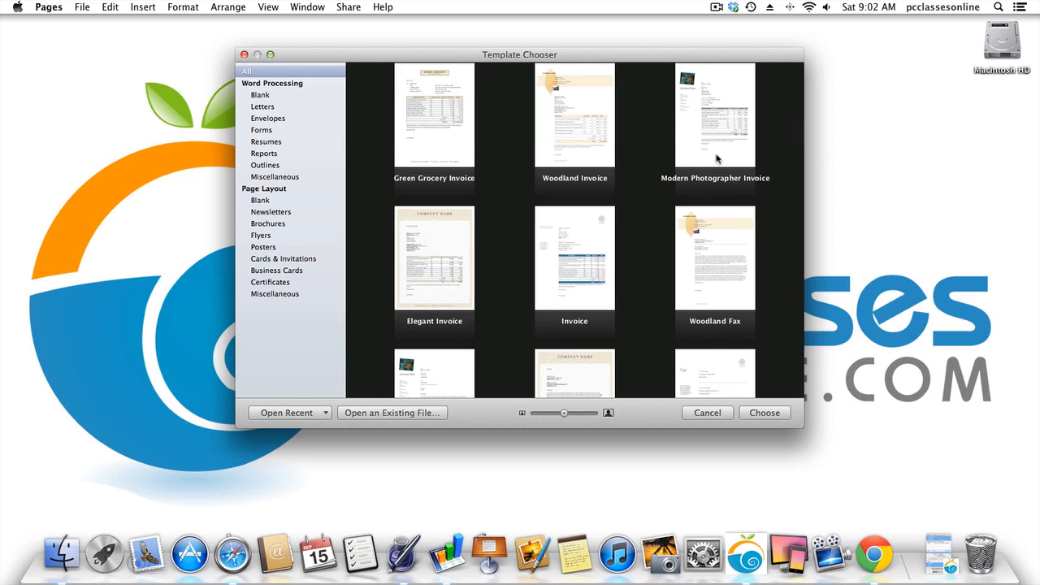
Examine the invoice, fax and resume templates among the word processing designs.
scroll(717, 159, "down", 6)
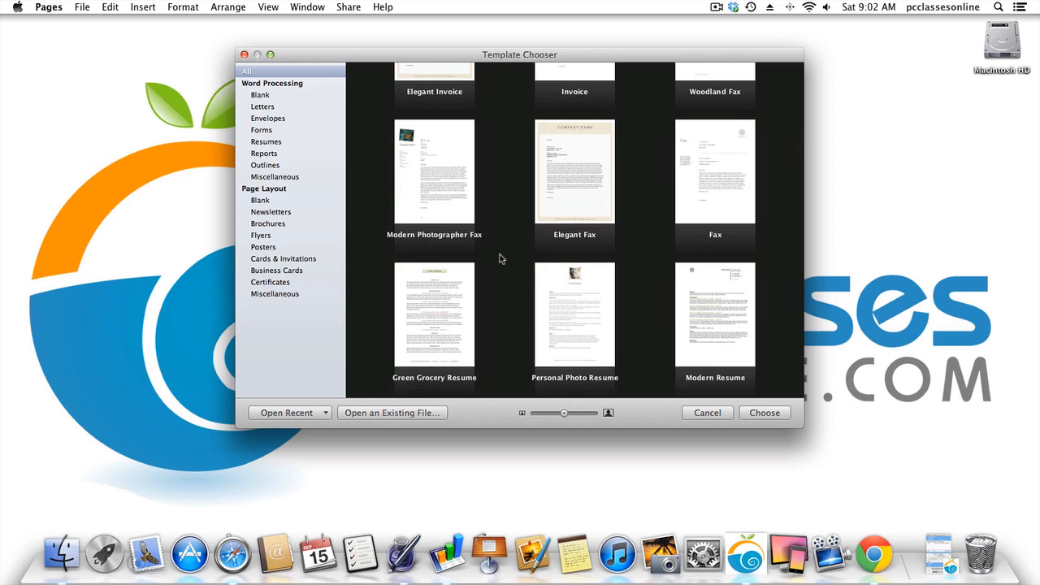
scroll(501, 258, "down", 4)
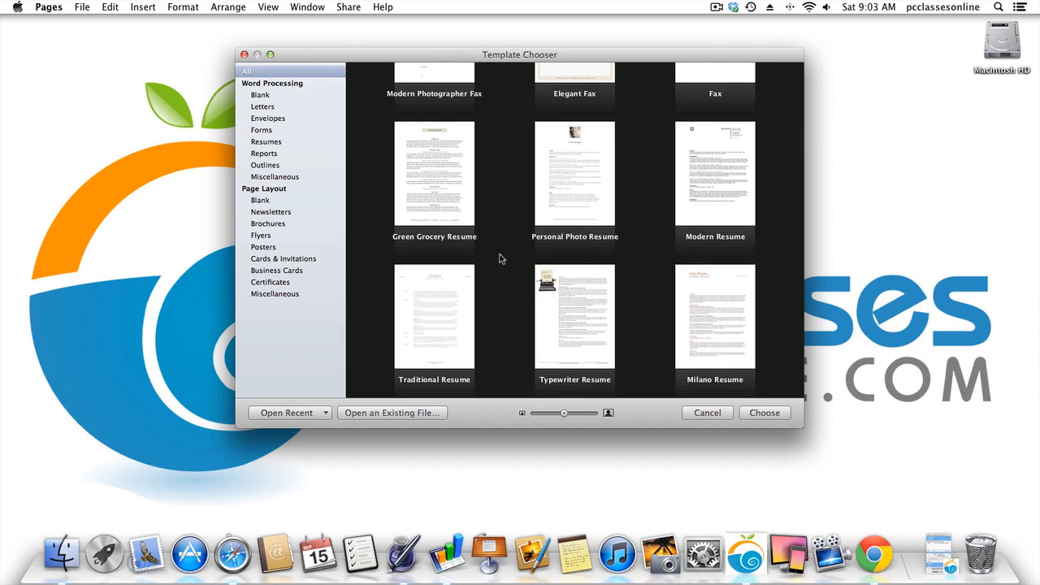
scroll(501, 259, "down", 1)
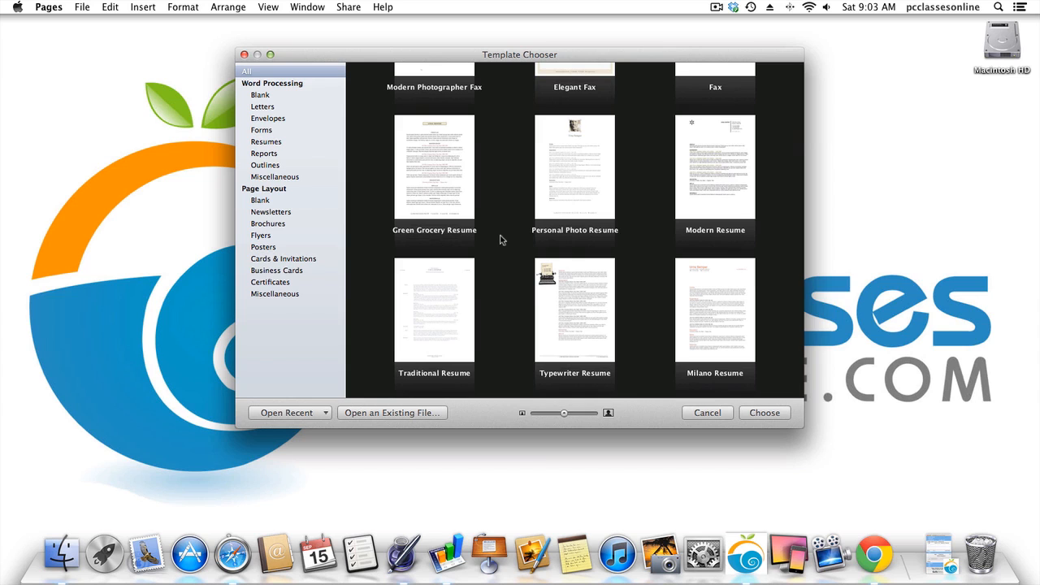
scroll(501, 240, "down", 5)
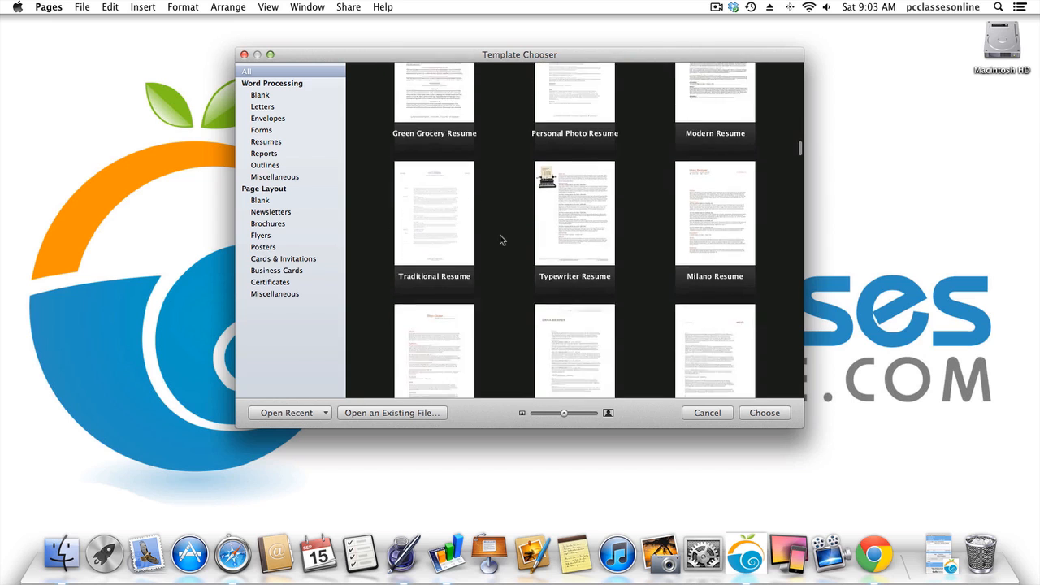
scroll(501, 240, "down", 5)
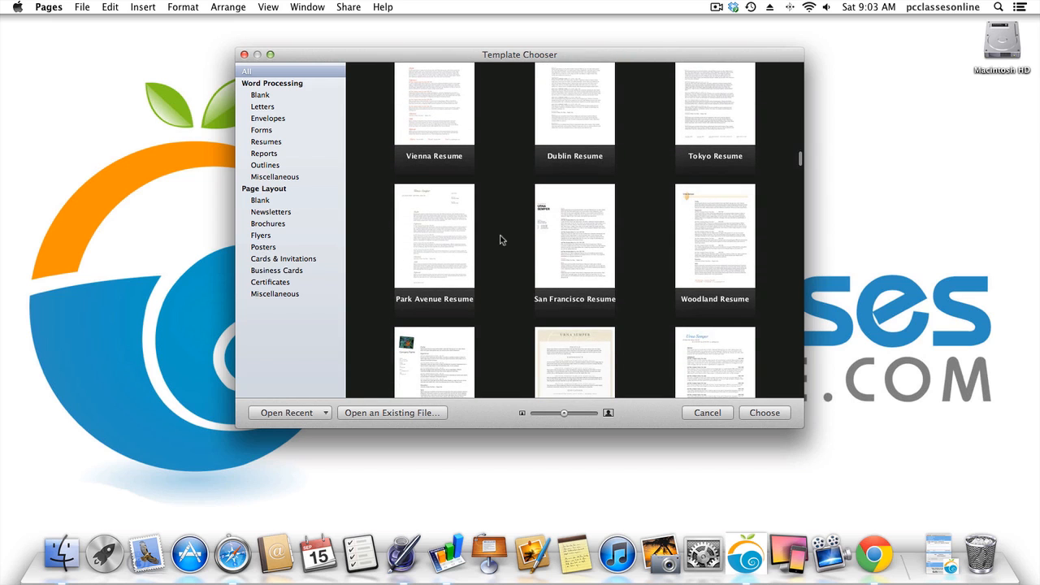
scroll(501, 240, "down", 1)
scroll(501, 240, "down", 3)
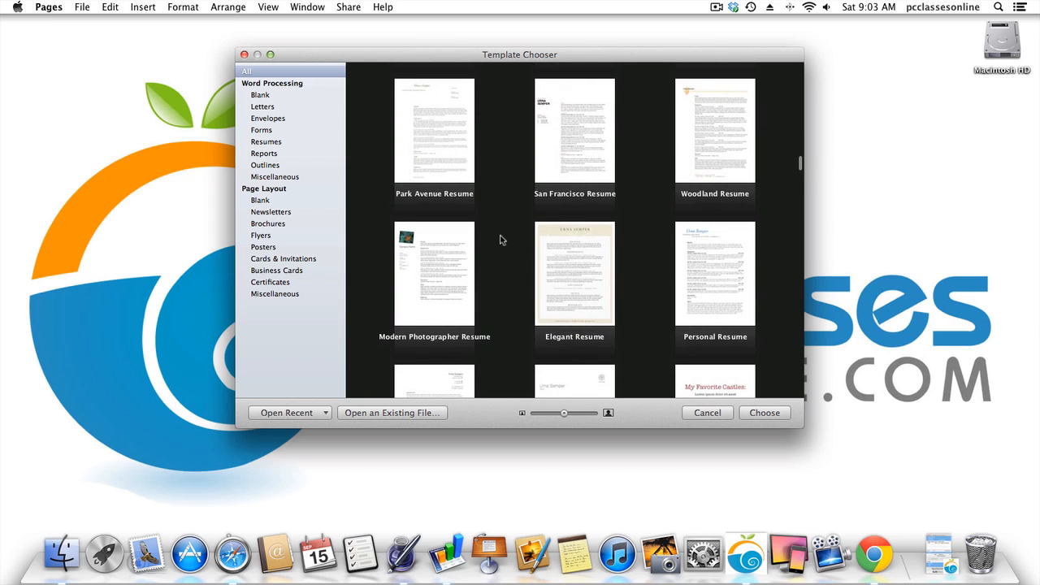
scroll(501, 240, "down", 4)
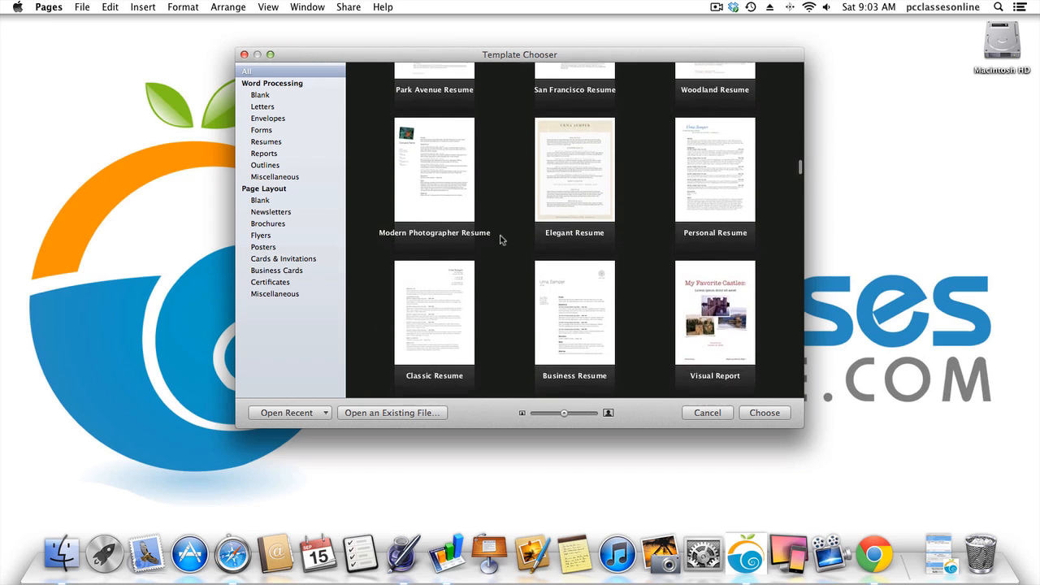
scroll(501, 239, "up", 10)
scroll(501, 239, "up", 9)
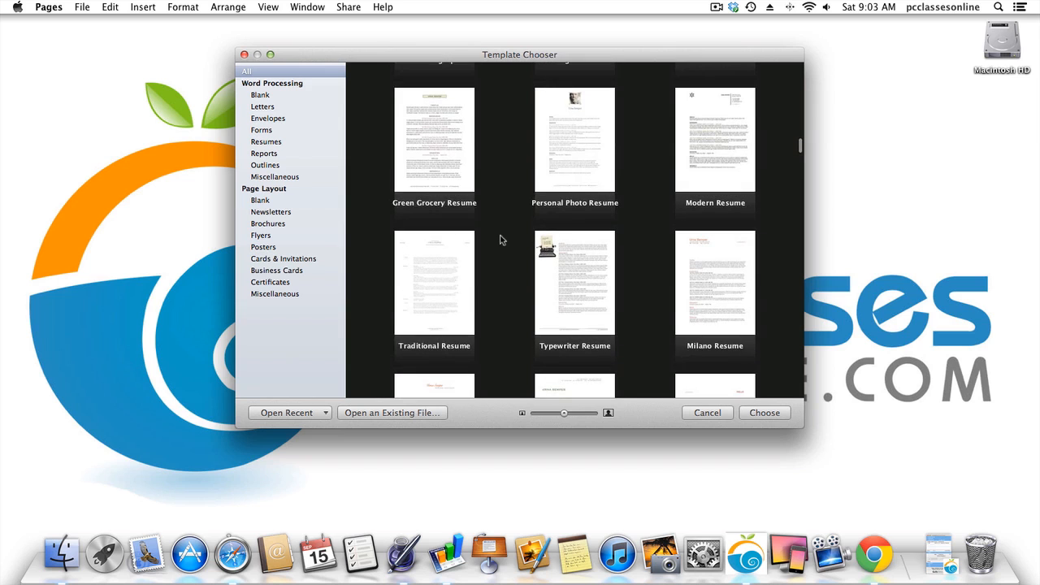
scroll(501, 240, "up", 5)
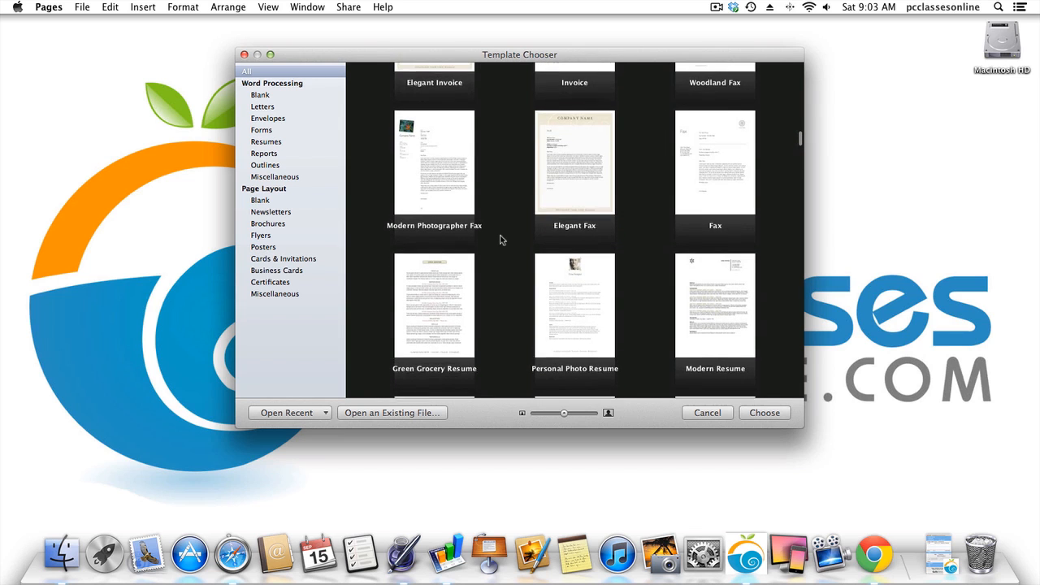
Select the Green Grocery Resume template and review the other resume designs through Business Resume.
scroll(479, 236, "down", 2)
left_click(457, 231)
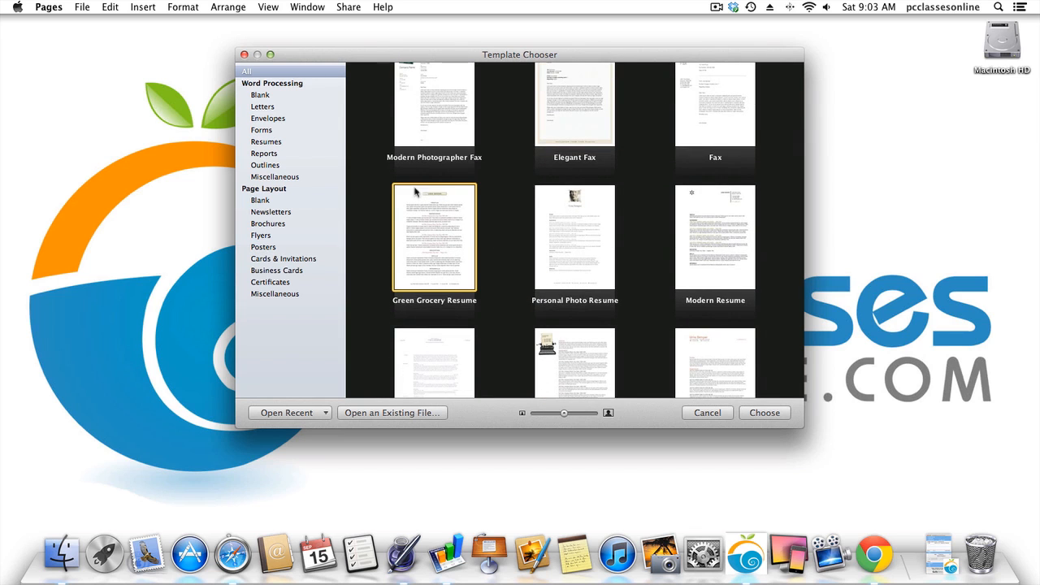
scroll(438, 246, "down", 4)
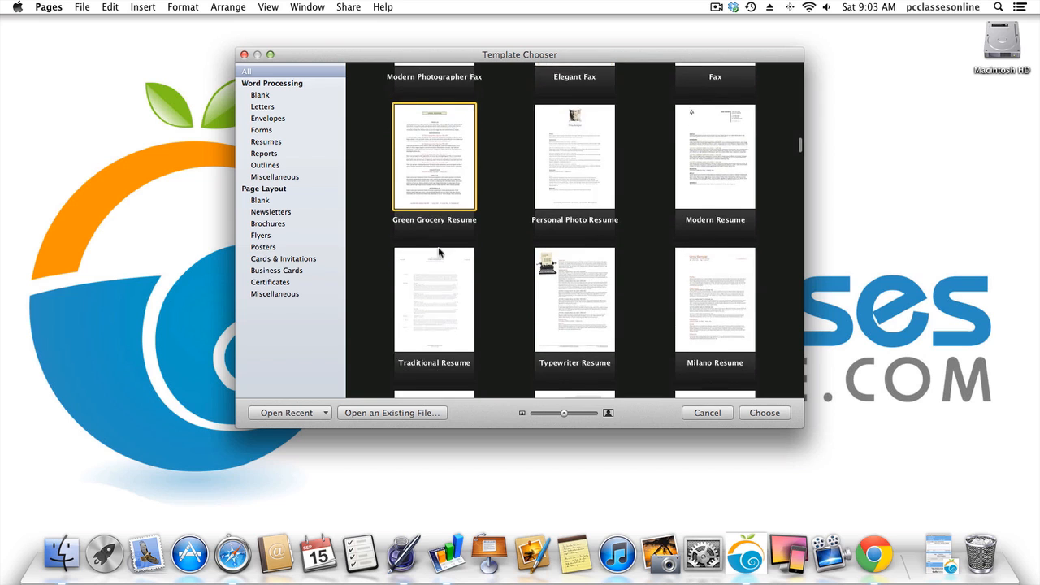
scroll(438, 252, "down", 10)
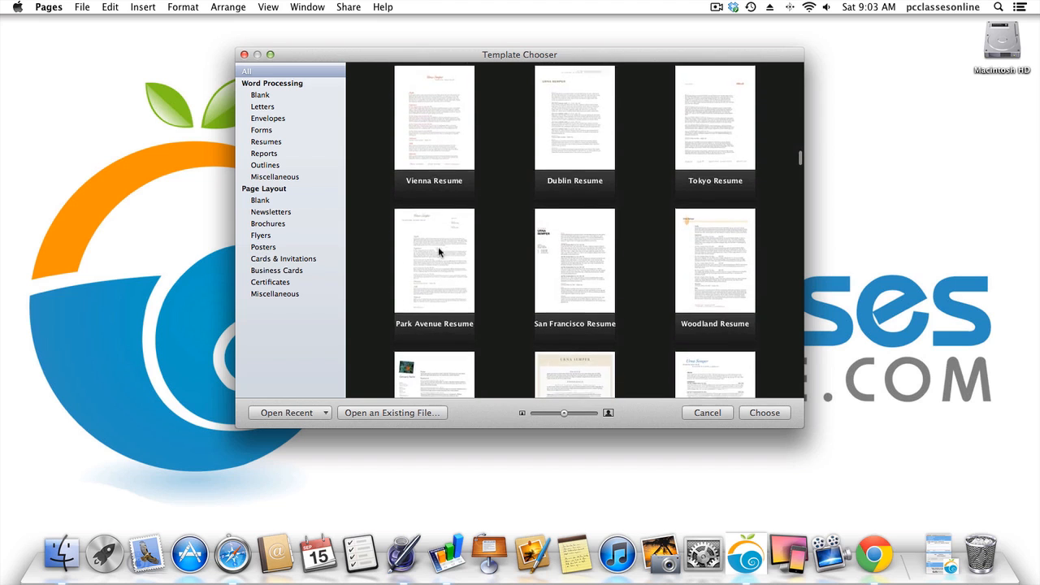
scroll(439, 253, "down", 4)
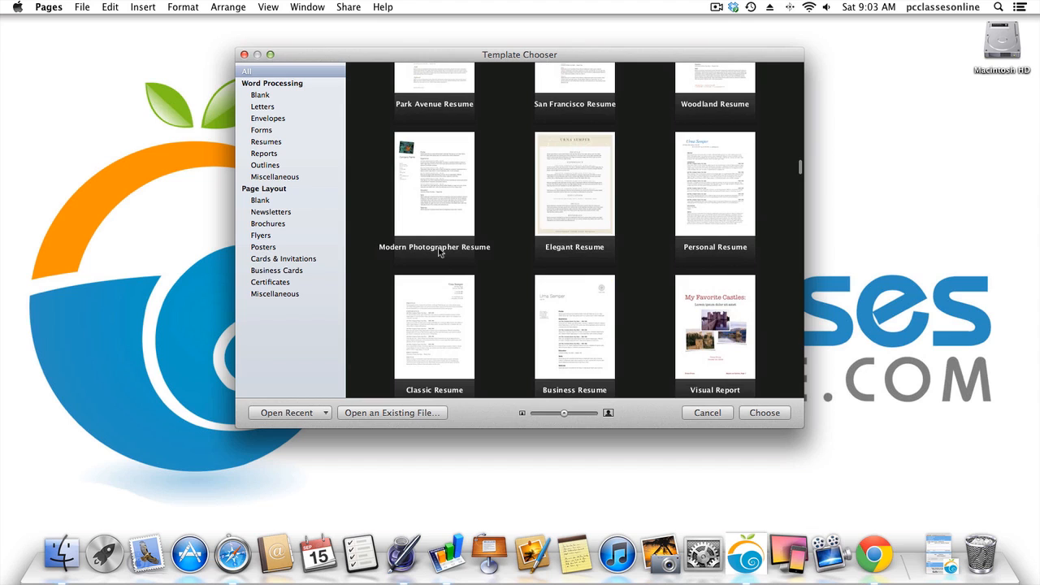
scroll(438, 253, "down", 1)
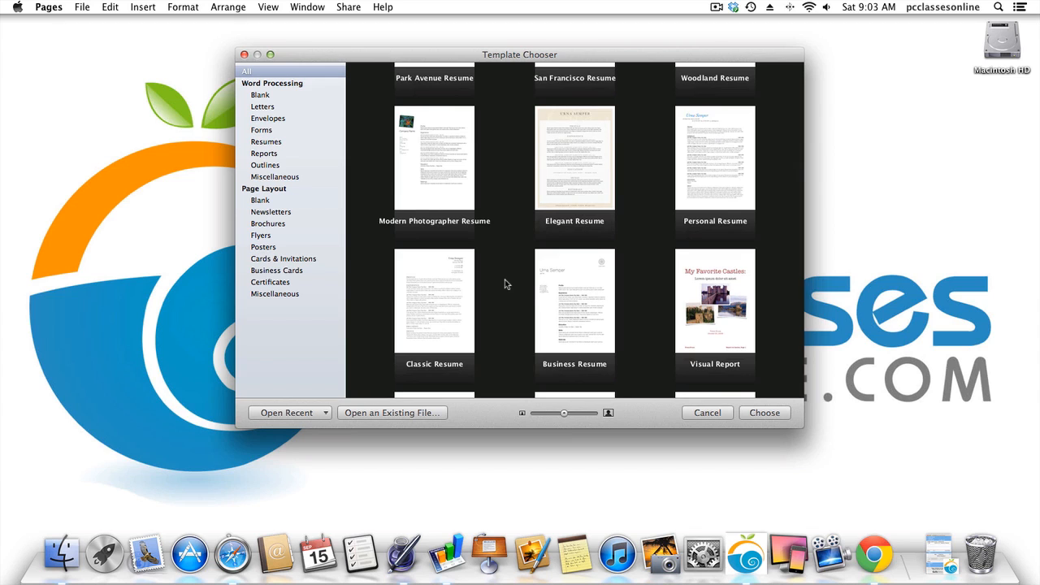
Review the report, outline and miscellaneous word processing templates, from School Report through Screenplay, Evaluation and Quiz.
scroll(505, 279, "down", 4)
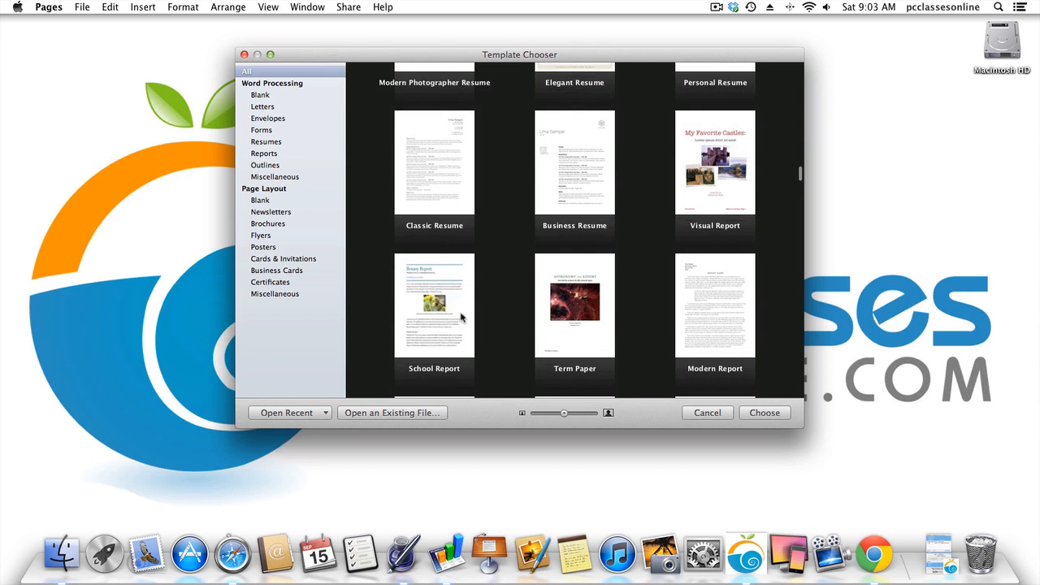
scroll(662, 325, "down", 4)
scroll(662, 324, "down", 4)
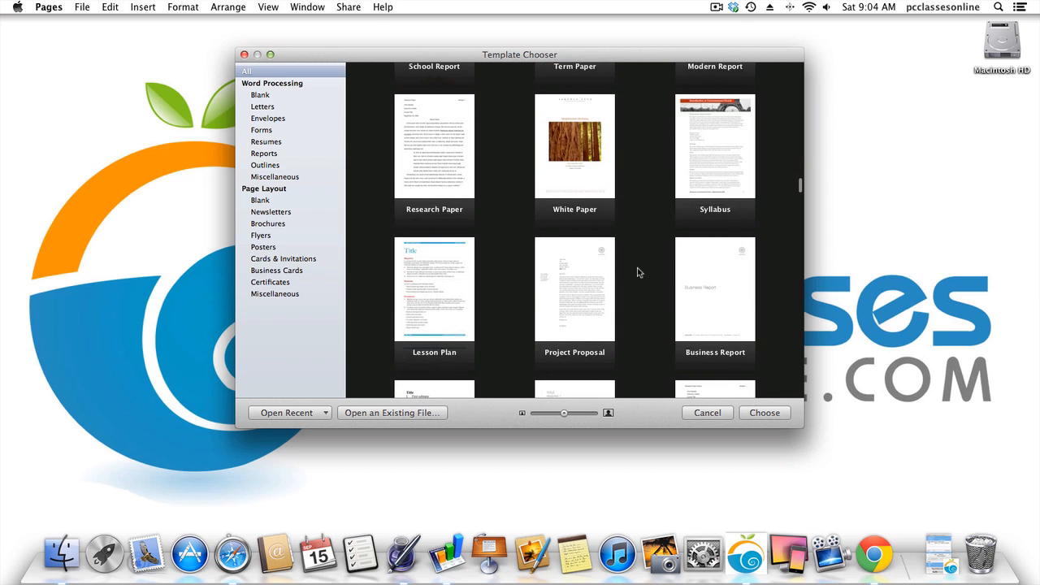
scroll(638, 271, "down", 5)
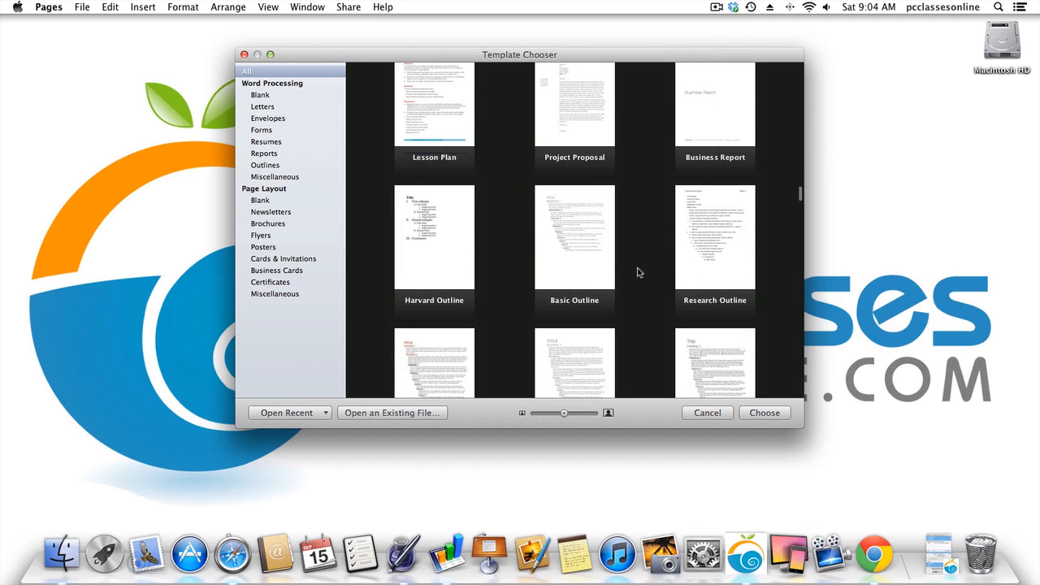
scroll(638, 271, "down", 3)
scroll(639, 272, "down", 4)
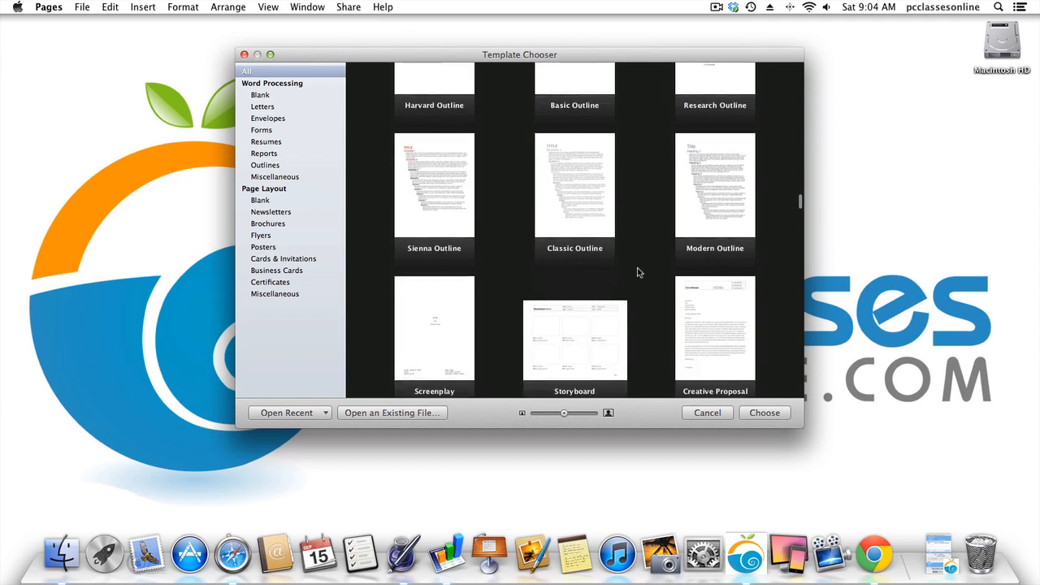
scroll(639, 272, "down", 3)
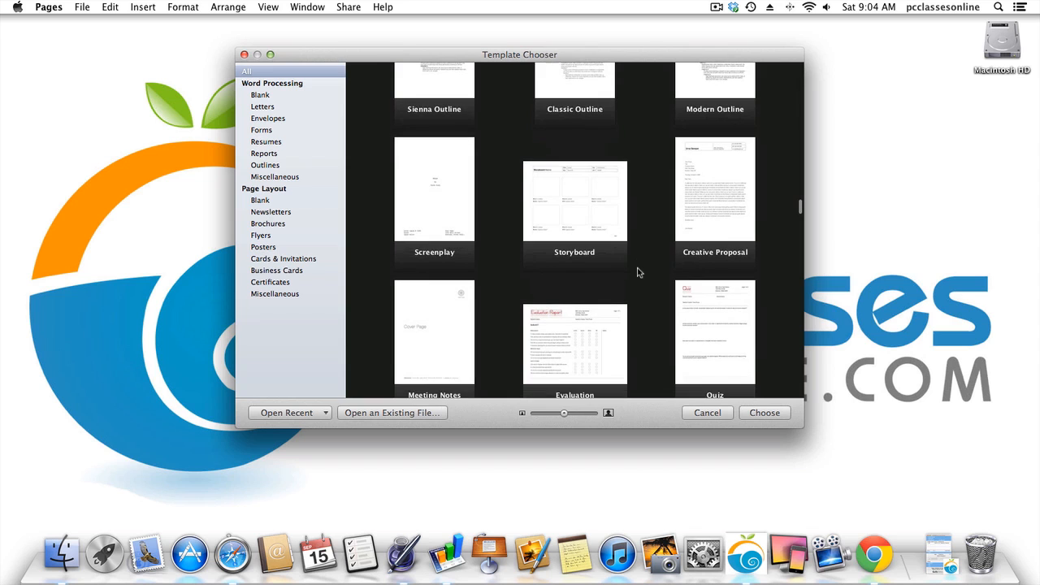
scroll(639, 272, "down", 2)
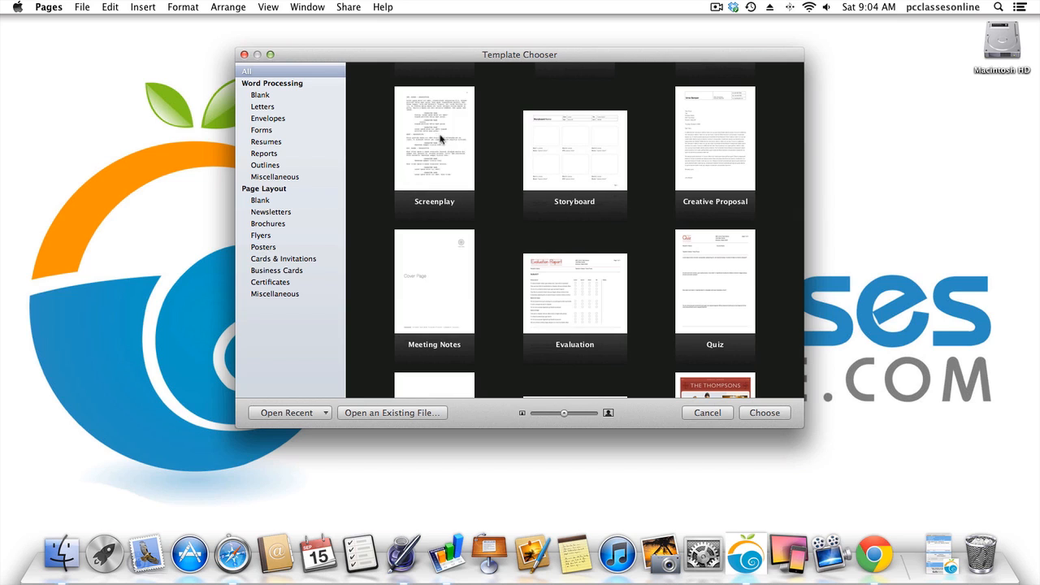
scroll(549, 217, "down", 2)
scroll(549, 217, "down", 5)
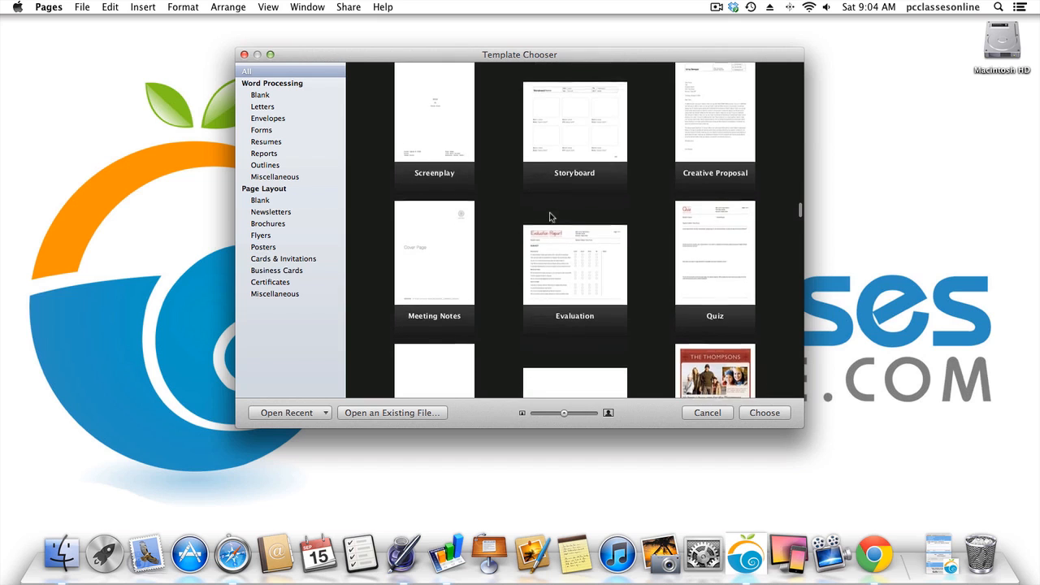
Look through the blank canvas, newsletter and brochure page layout templates, from Informal Newsletter through Surf School Brochure and Datasheet.
scroll(549, 217, "down", 1)
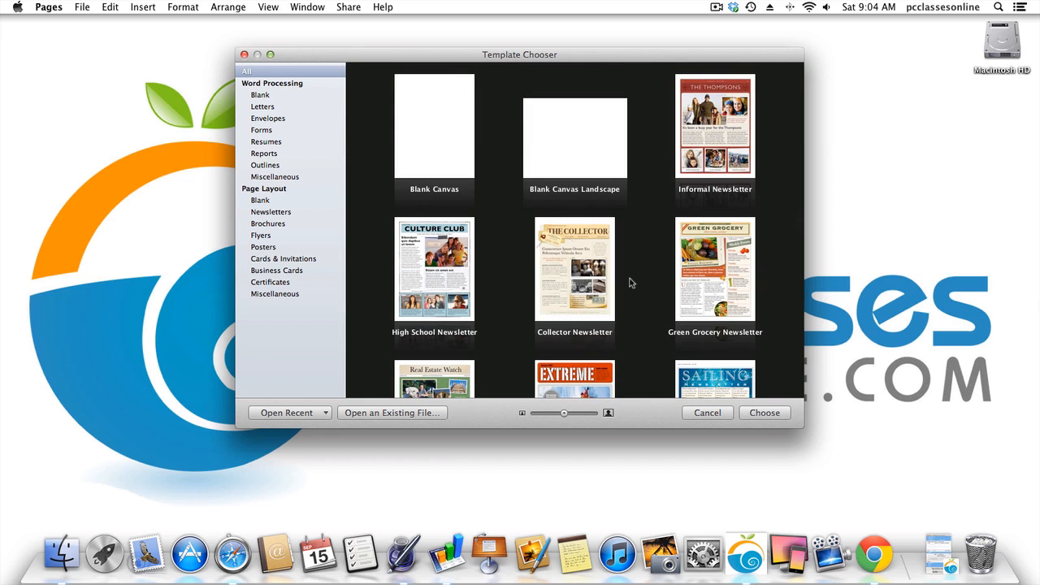
scroll(631, 282, "down", 4)
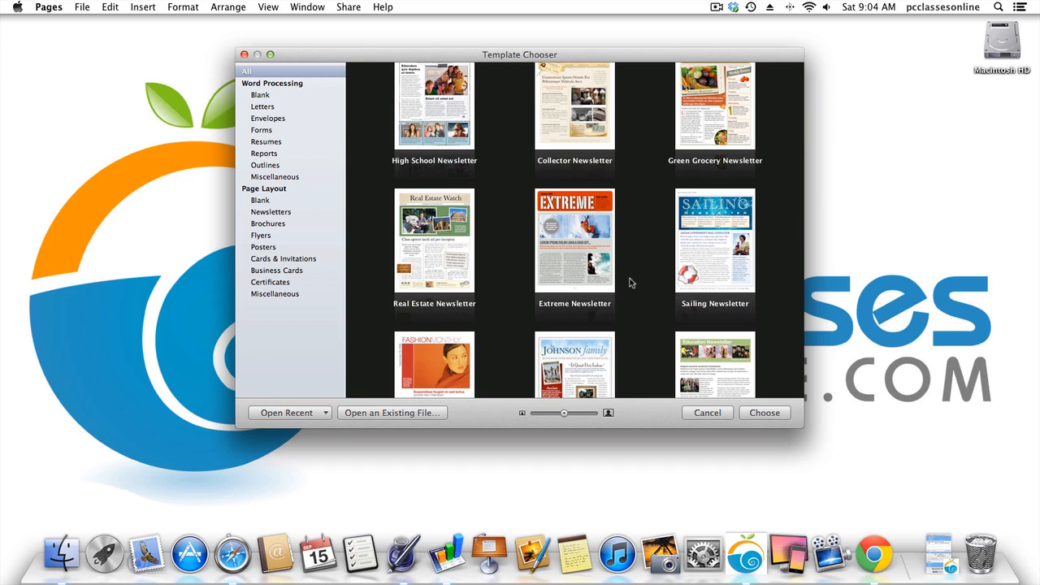
scroll(631, 282, "down", 5)
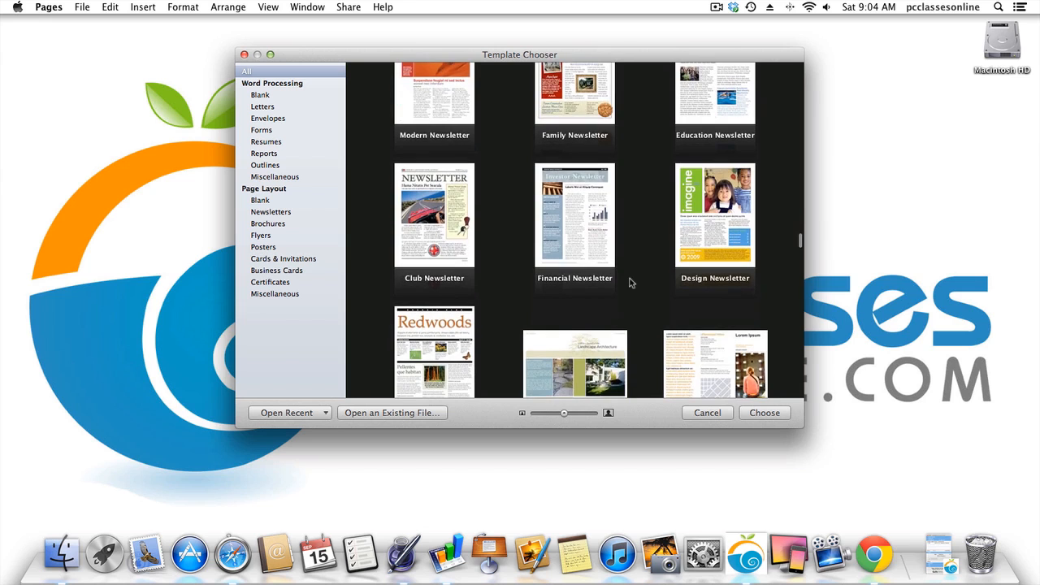
scroll(631, 282, "down", 3)
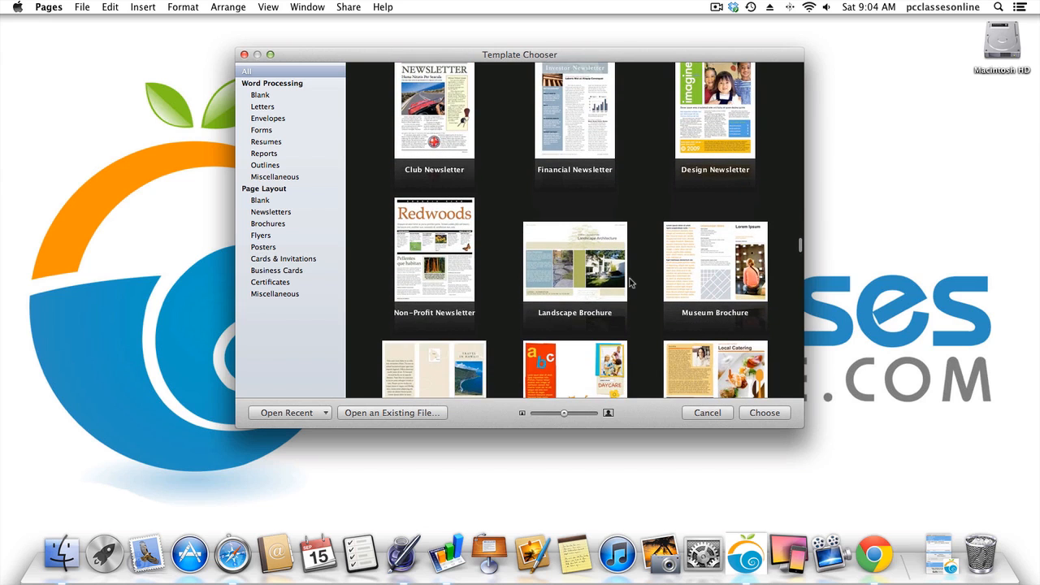
scroll(632, 282, "down", 2)
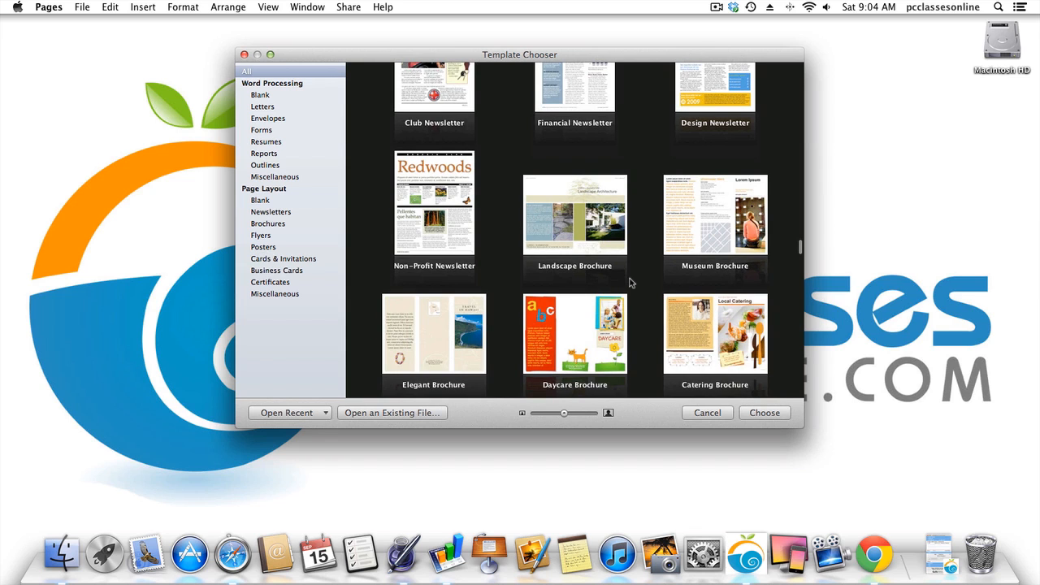
scroll(632, 282, "down", 3)
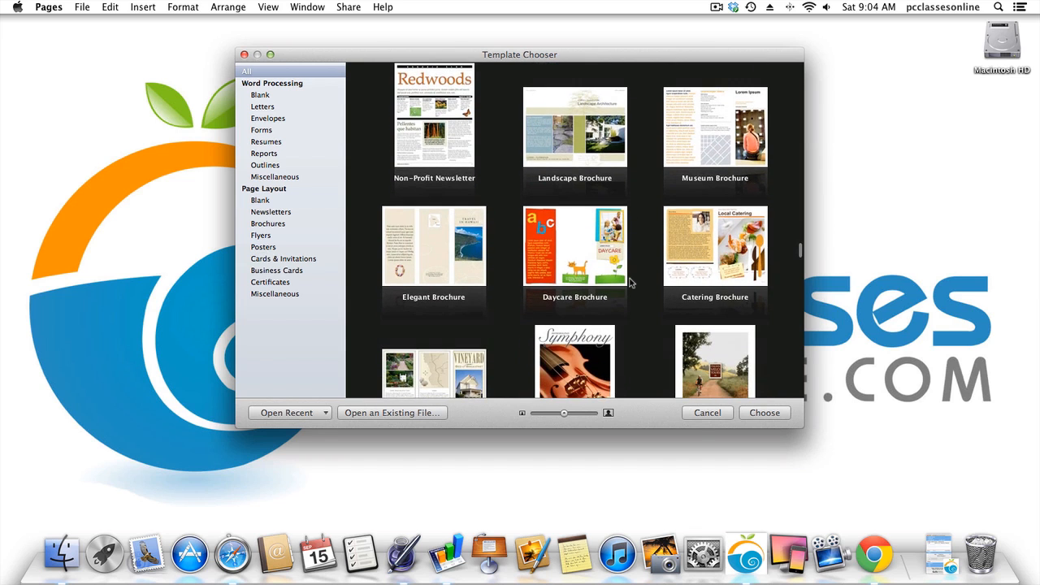
scroll(631, 282, "down", 4)
scroll(631, 282, "down", 3)
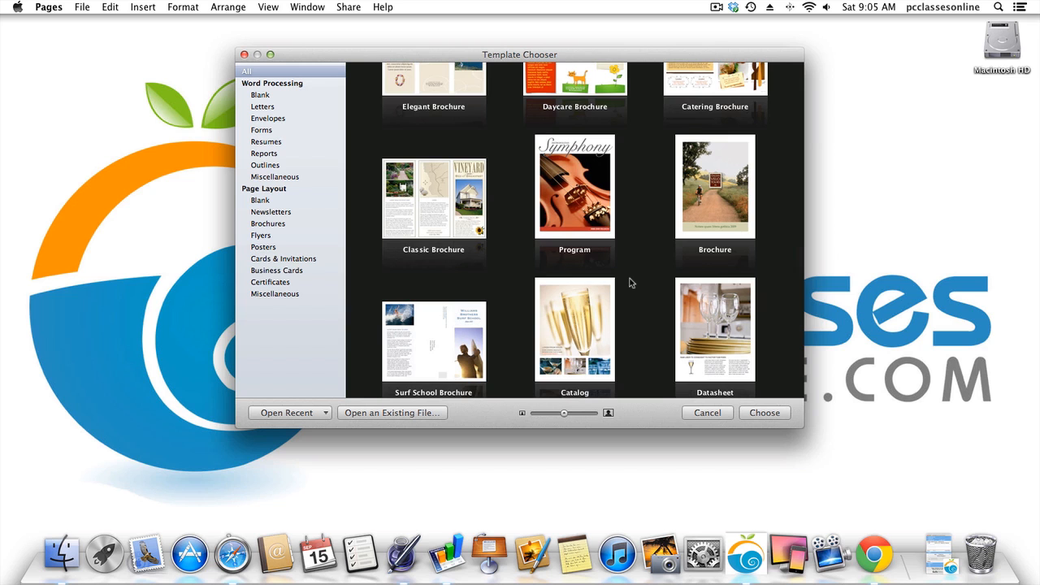
Examine the flyer and poster templates, from Loft for Rent Flyer through Garden Project, Sale, Band and Lecture posters.
scroll(631, 282, "down", 5)
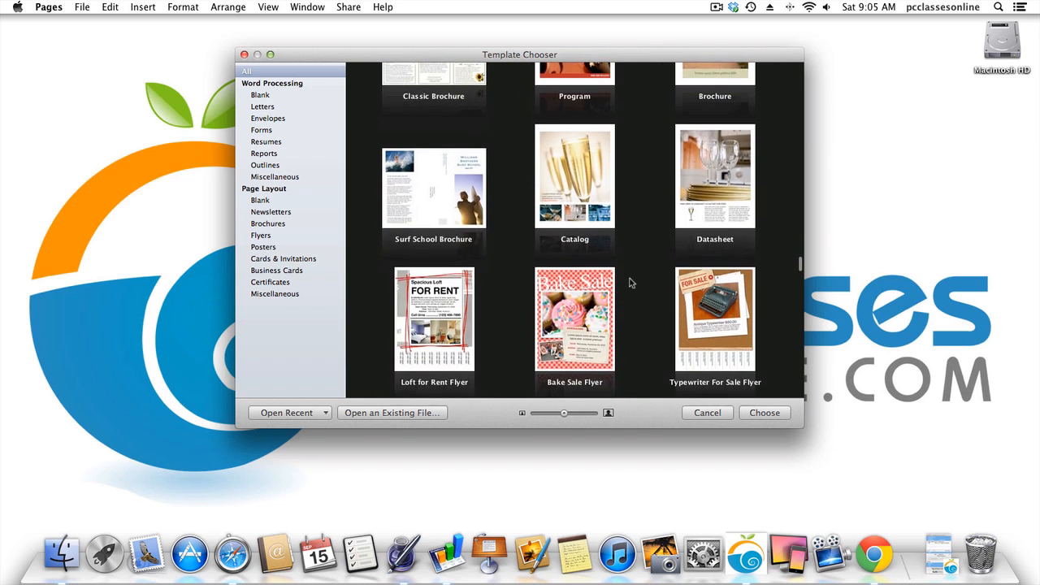
scroll(631, 282, "down", 3)
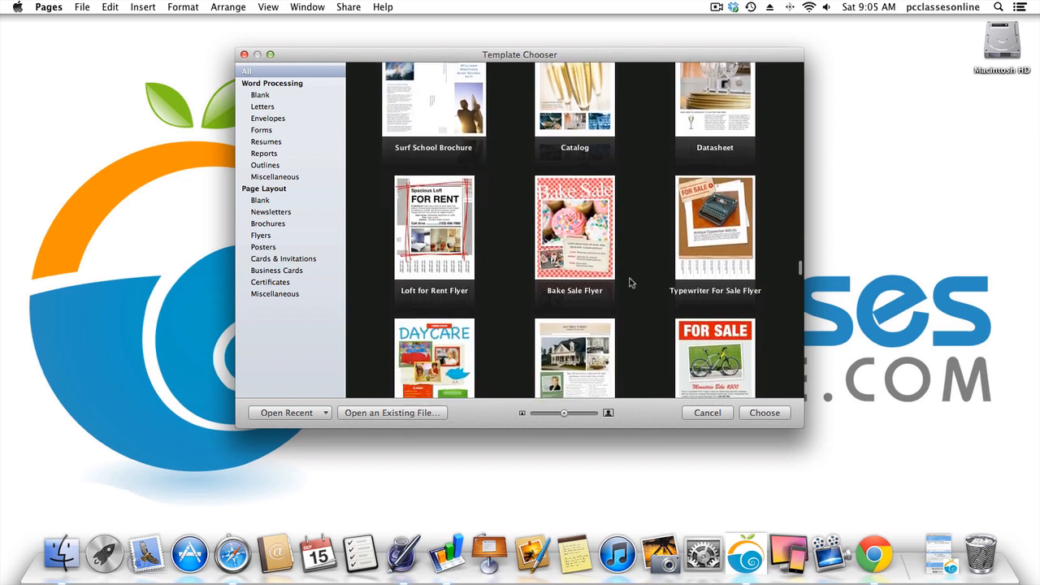
scroll(632, 282, "down", 6)
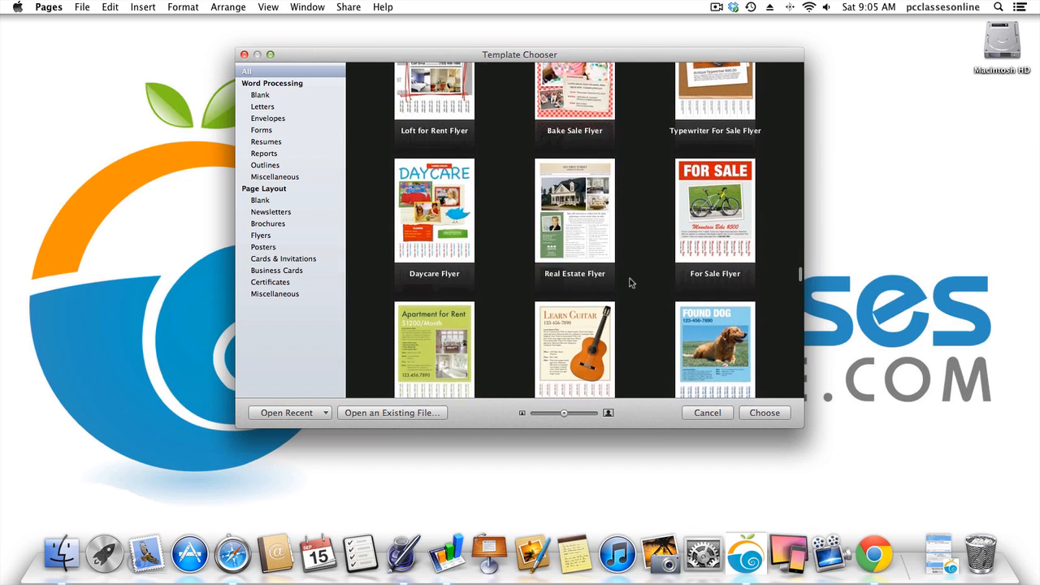
scroll(631, 282, "down", 1)
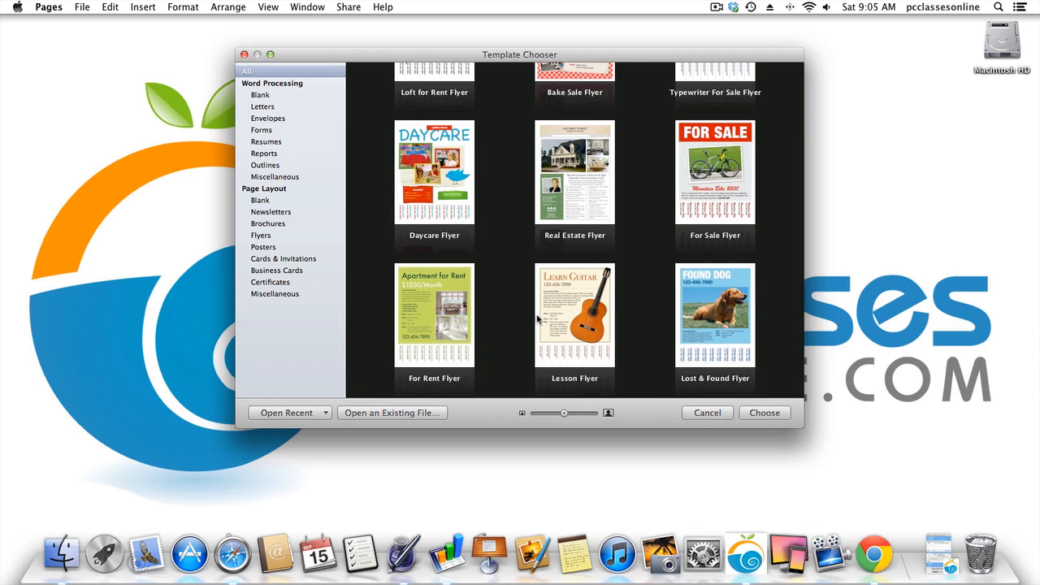
scroll(537, 319, "down", 6)
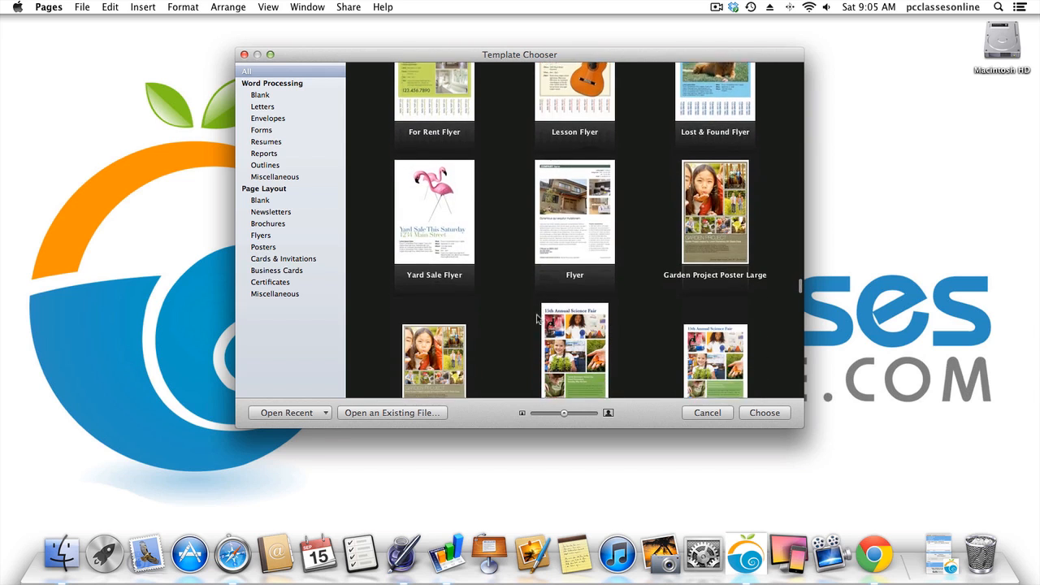
scroll(537, 319, "down", 4)
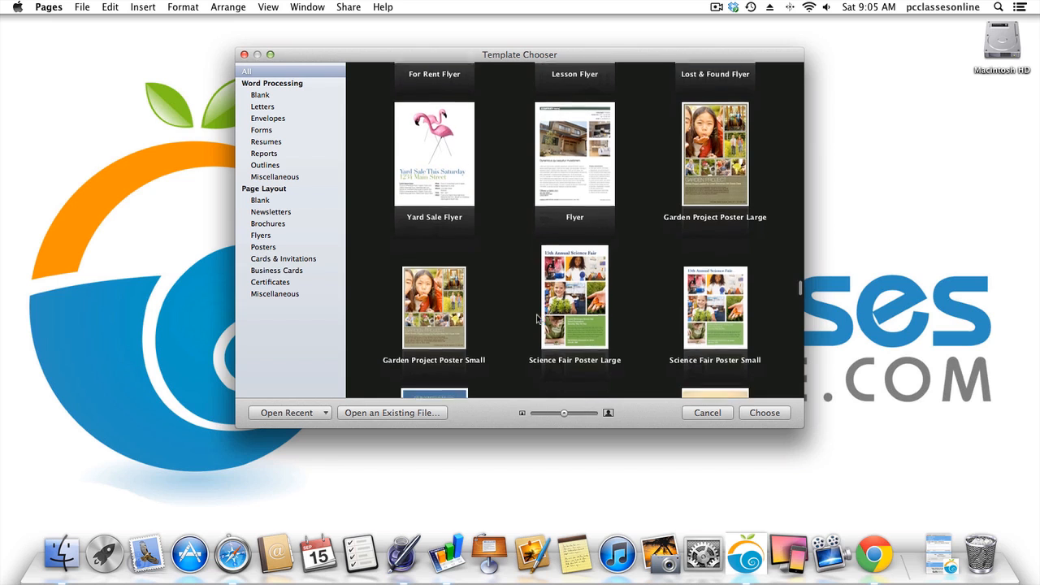
scroll(537, 319, "down", 8)
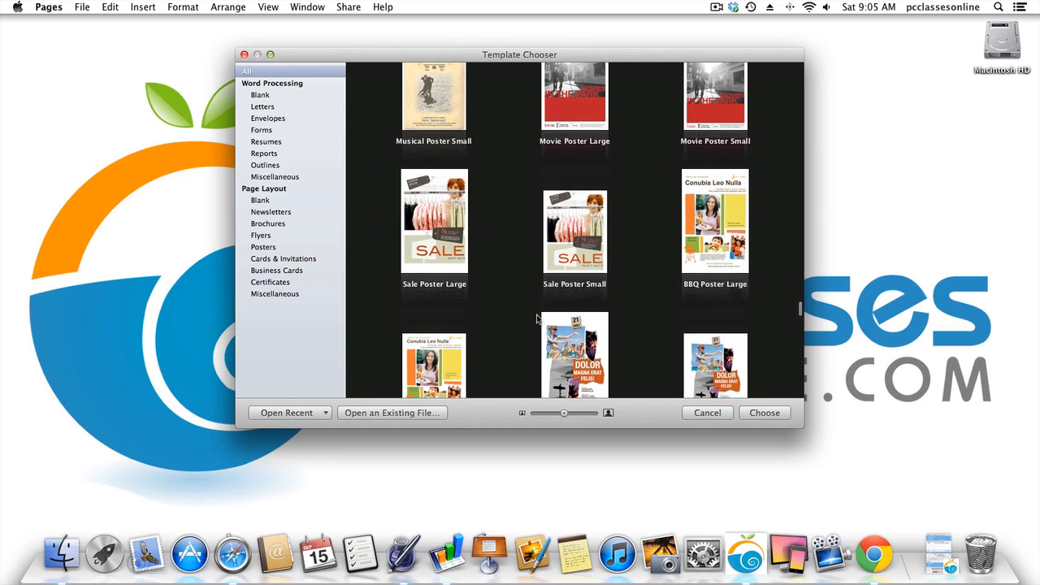
scroll(537, 319, "down", 6)
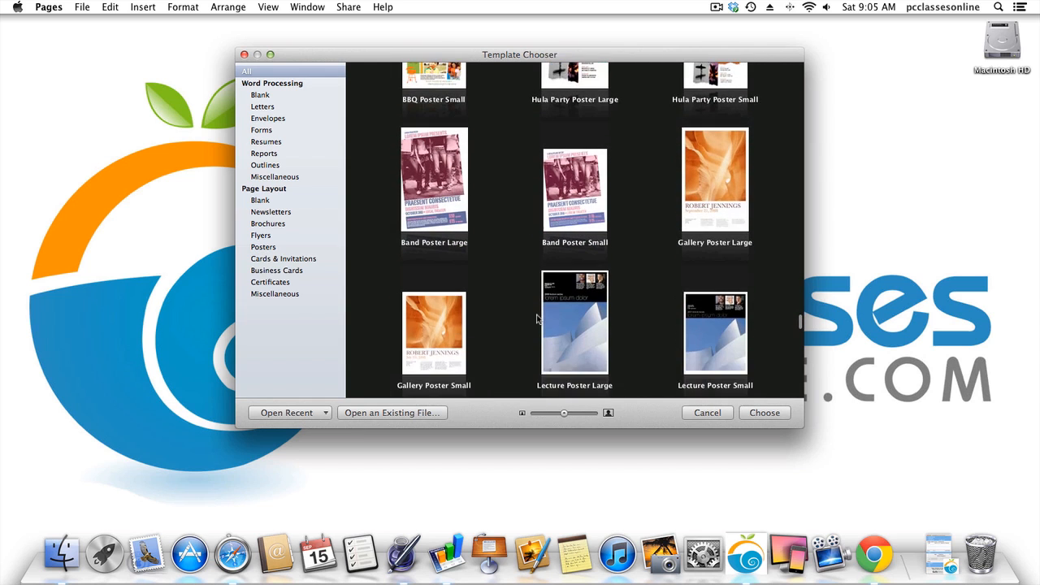
scroll(537, 320, "down", 2)
Review the card, invitation, postcard, business card, certificate and miscellaneous page layout templates through Travel Journal.
scroll(537, 319, "down", 6)
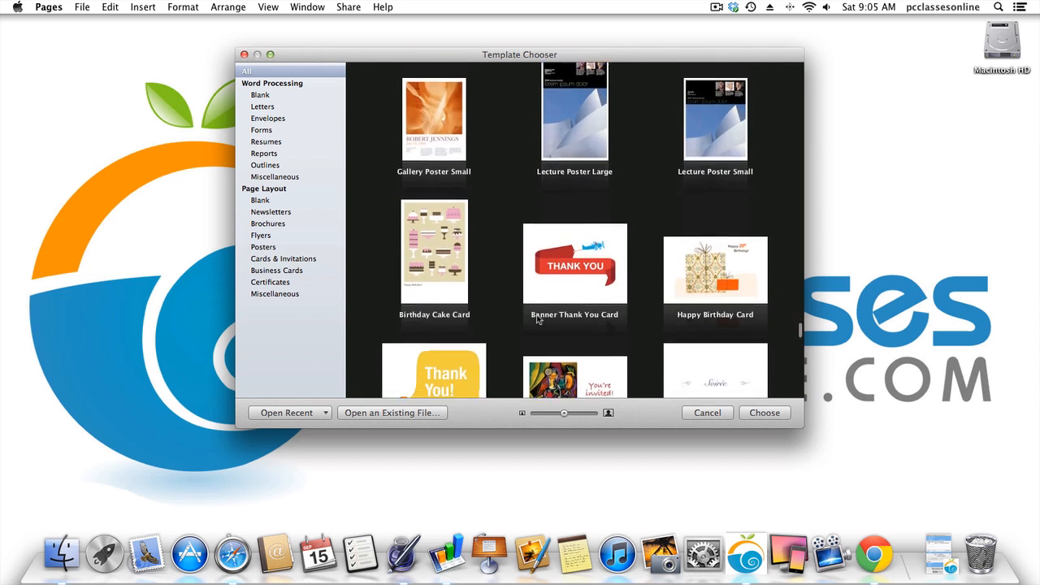
scroll(537, 319, "down", 6)
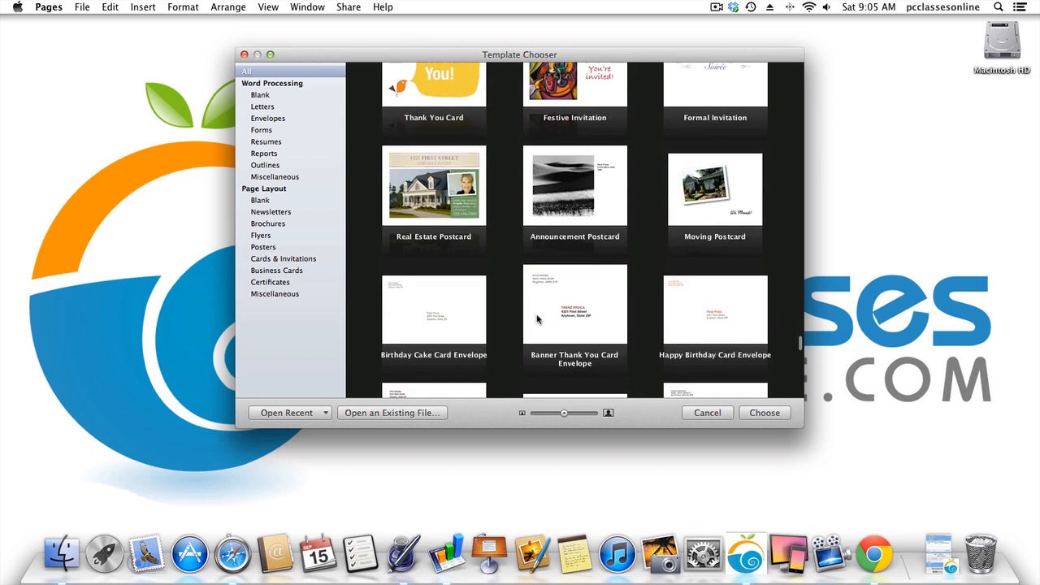
scroll(537, 319, "down", 8)
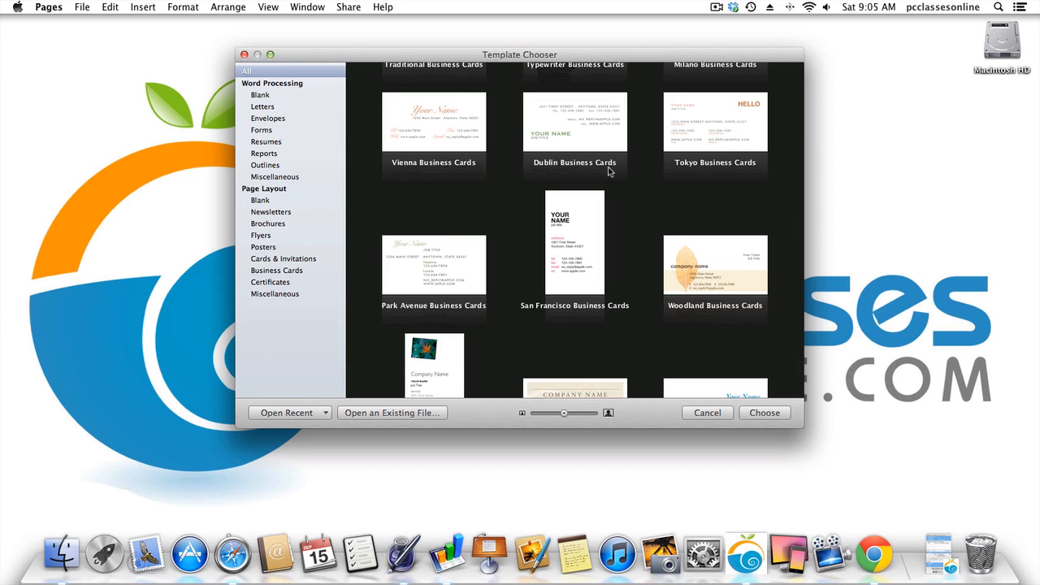
scroll(468, 335, "down", 3)
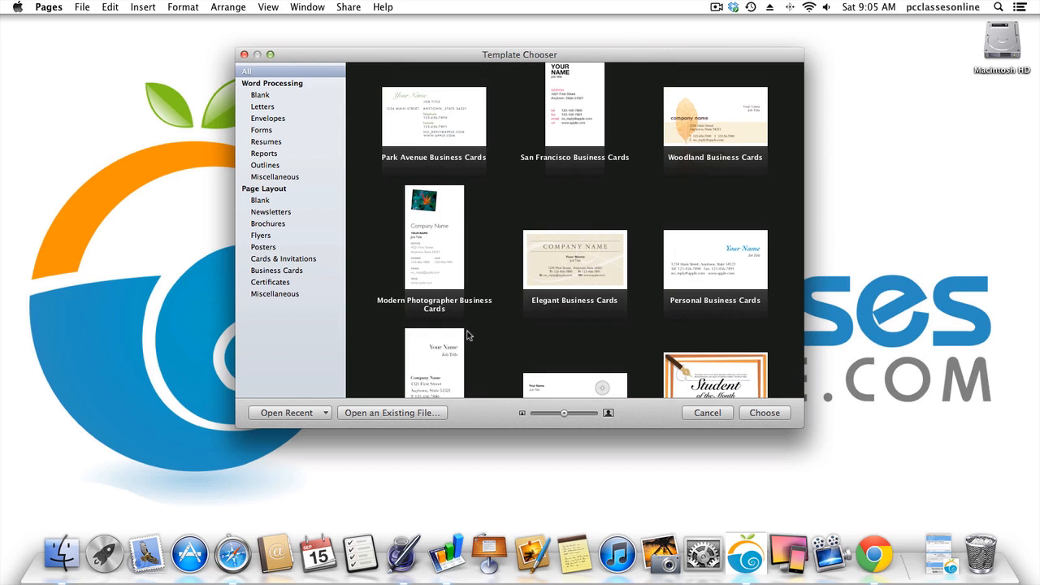
scroll(468, 335, "down", 5)
scroll(468, 335, "down", 4)
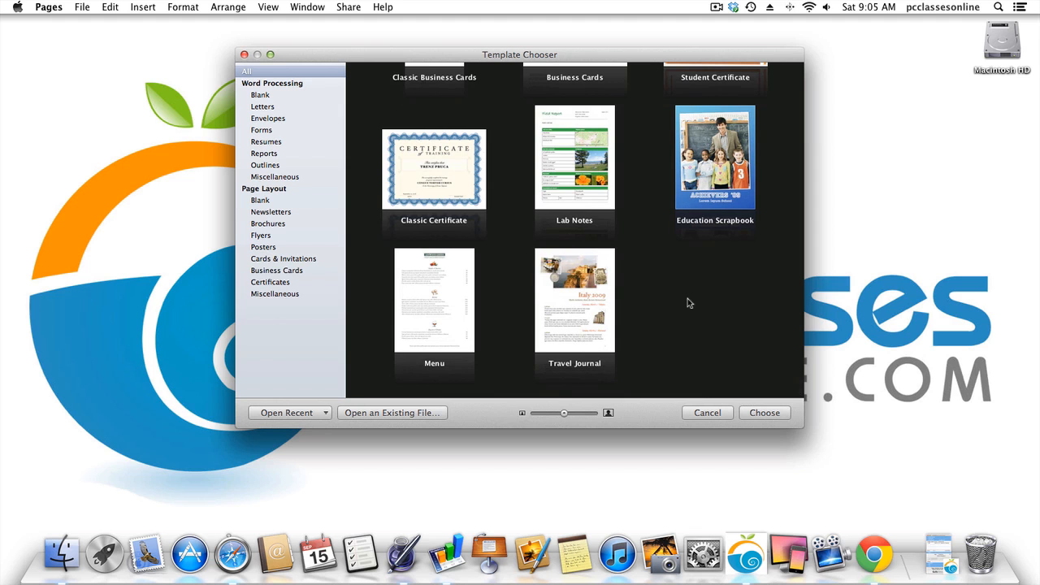
scroll(688, 303, "down", 15)
Return to the newsletter designs and create a new document from the Green Grocery Newsletter template.
scroll(688, 303, "up", 8)
scroll(688, 303, "up", 6)
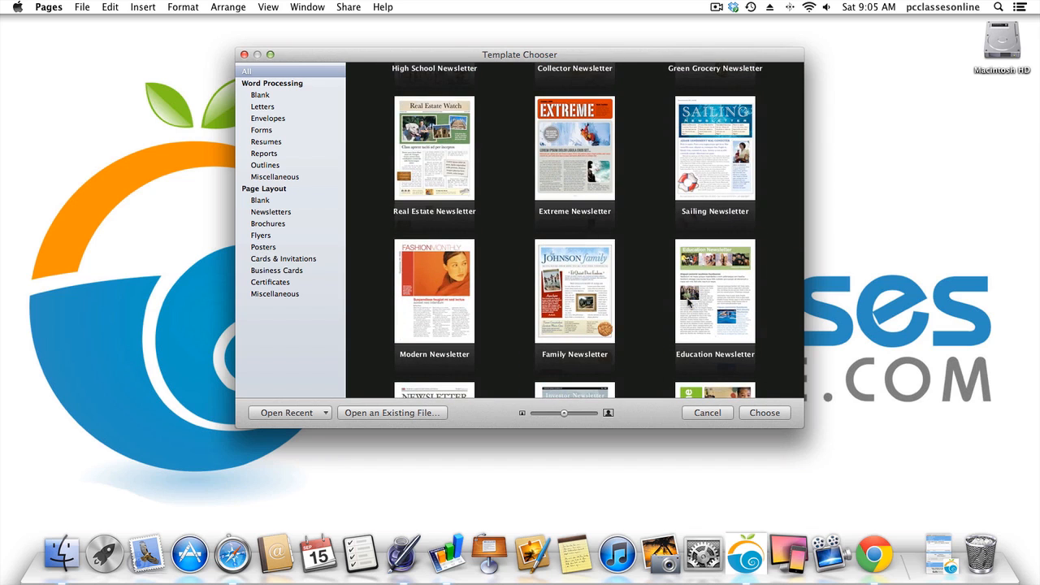
scroll(688, 303, "up", 3)
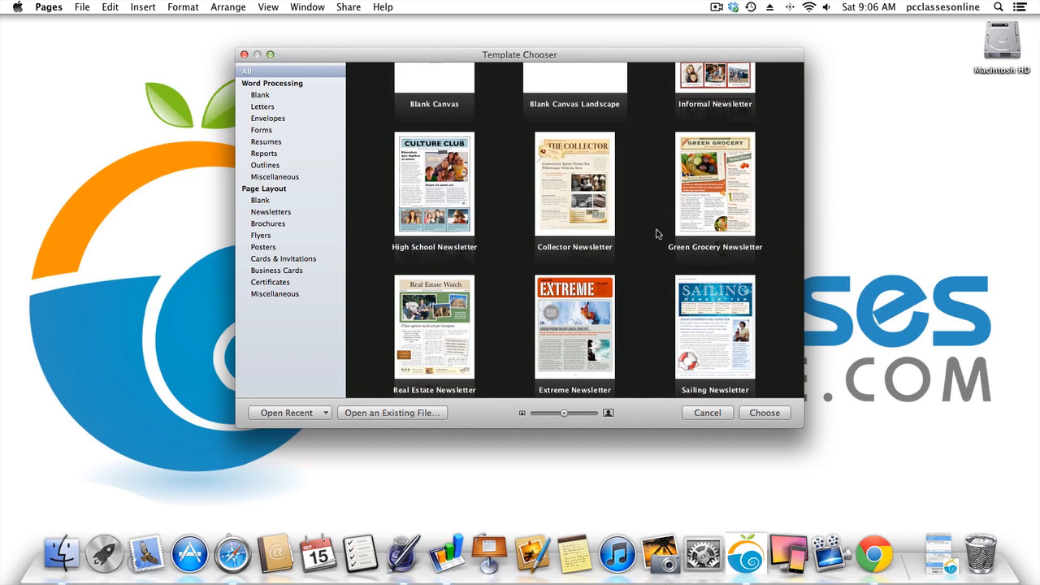
left_click(711, 194)
double_click(709, 192)
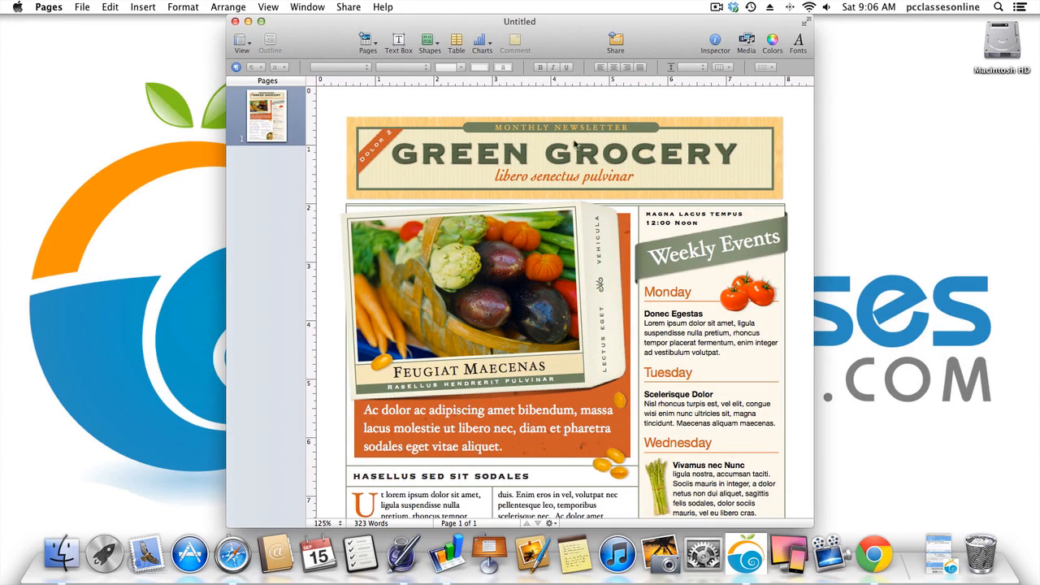
Reopen the Template Chooser from the newsletter document and dismiss it without choosing another template.
left_click(82, 8)
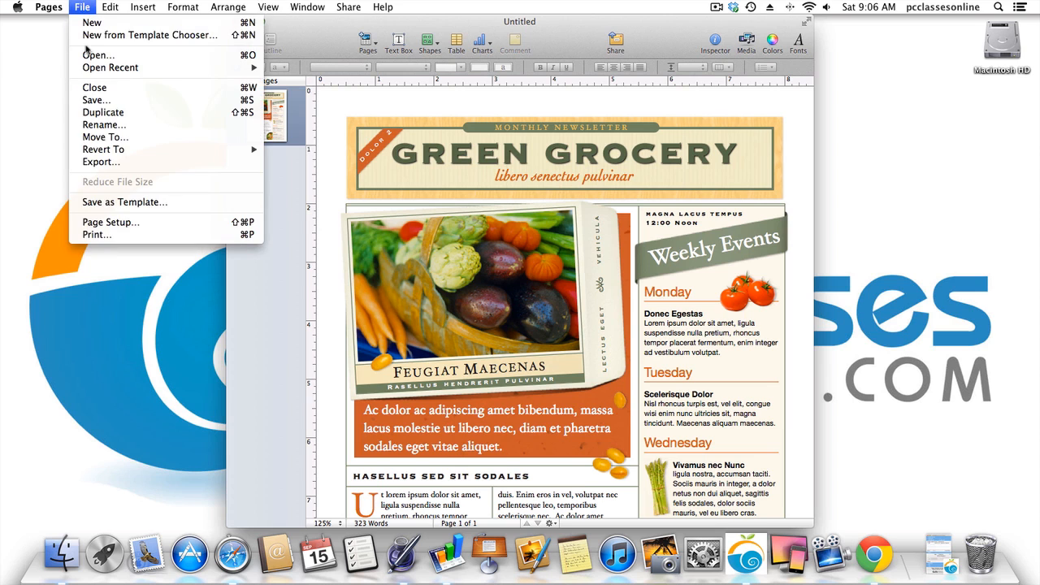
left_click(85, 37)
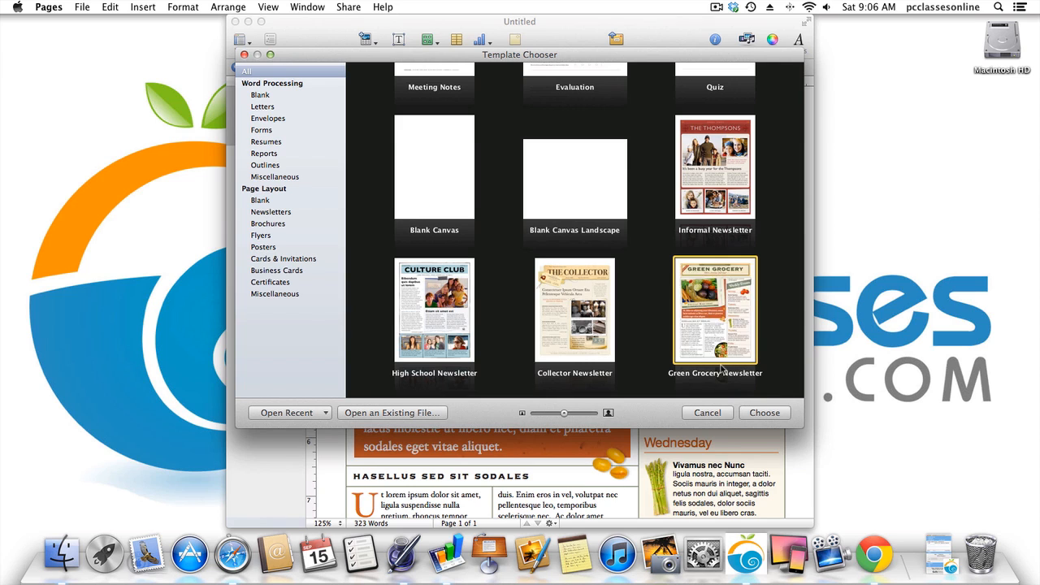
left_click(706, 414)
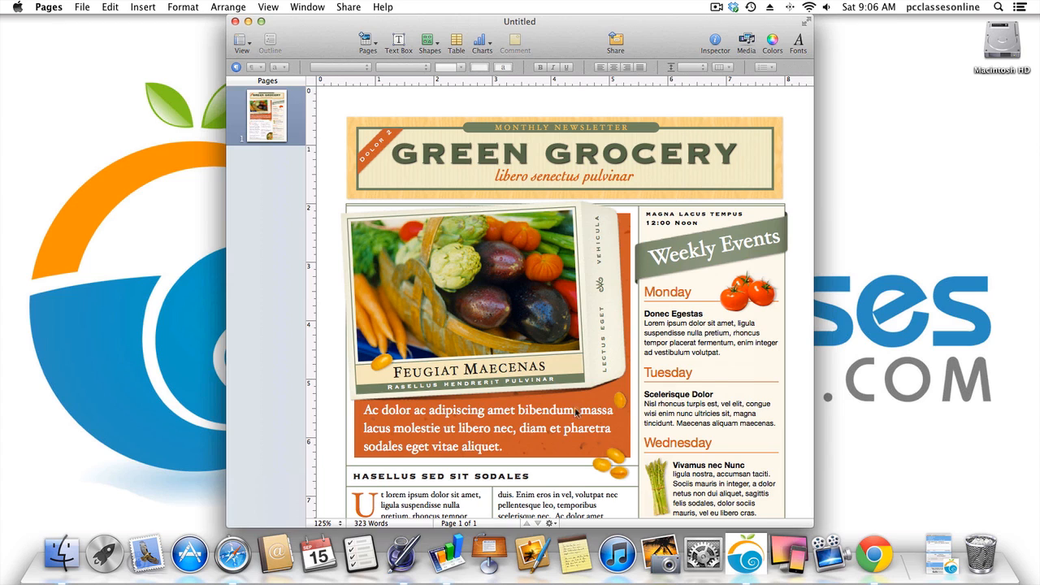
View the newsletter in full screen and return it to its normal window.
left_click(807, 23)
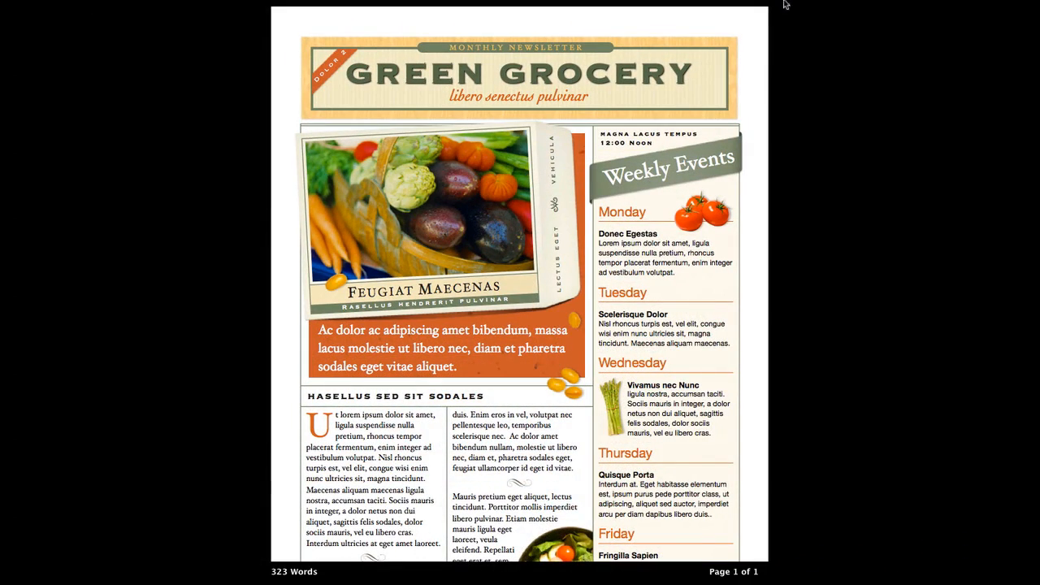
mouse_move(812, 2)
left_click(1020, 6)
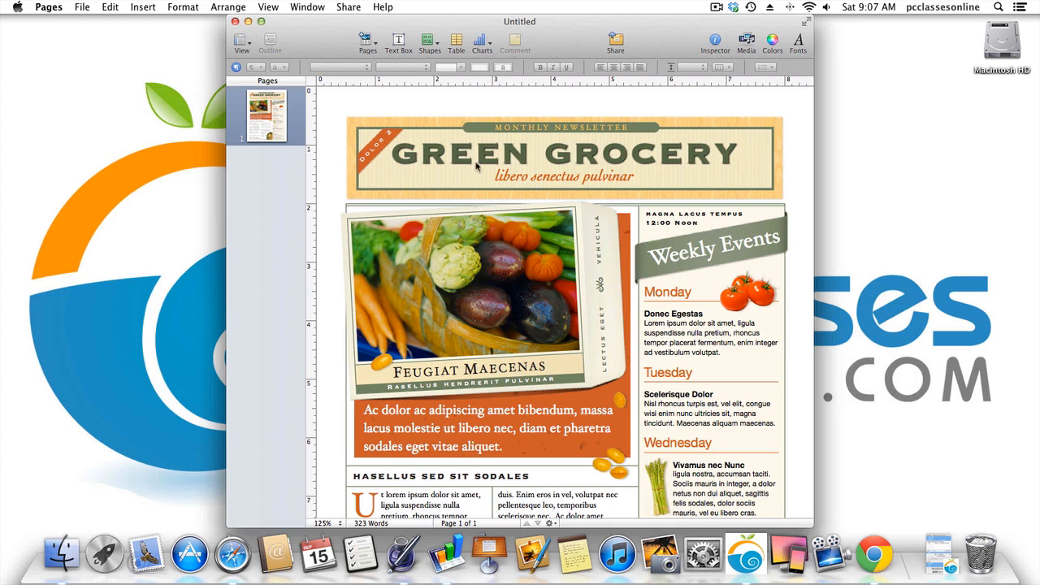
Replace the newsletter's "GREEN GROCERY" title with "ORGANIC WEEKLY".
left_click(518, 153)
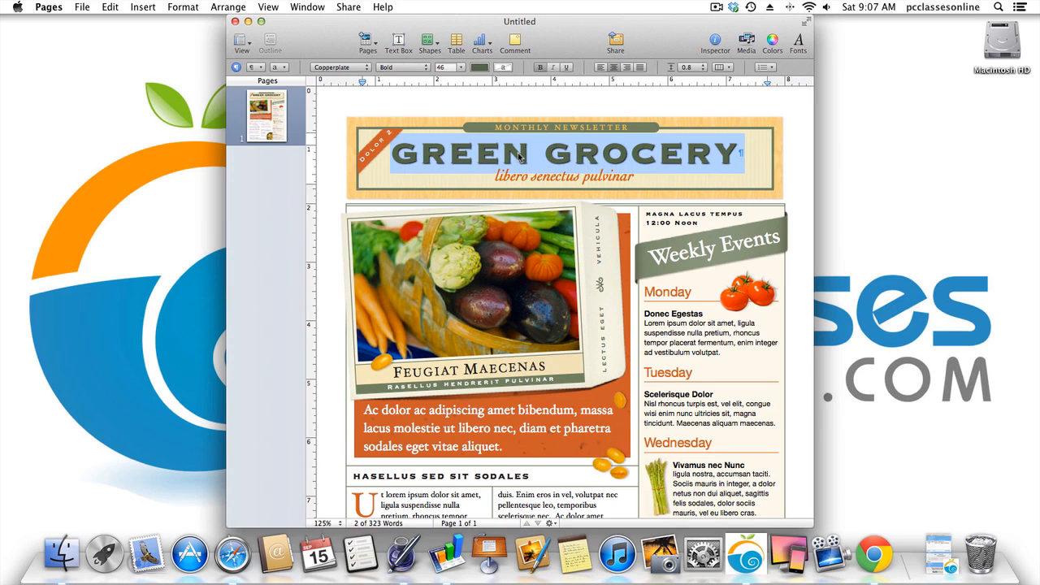
key("BackSpace")
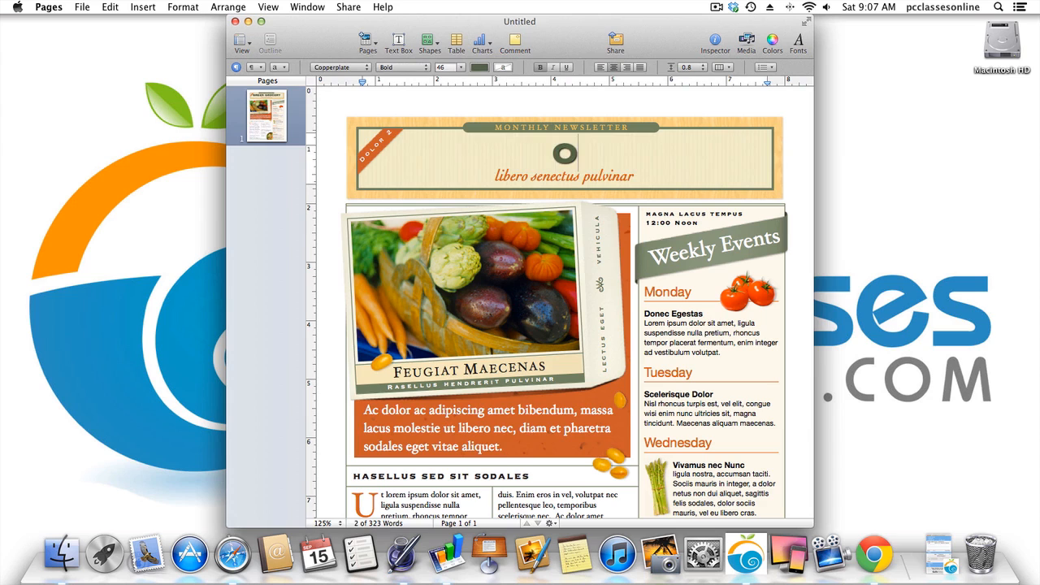
type("ORGANIC WEEKLY")
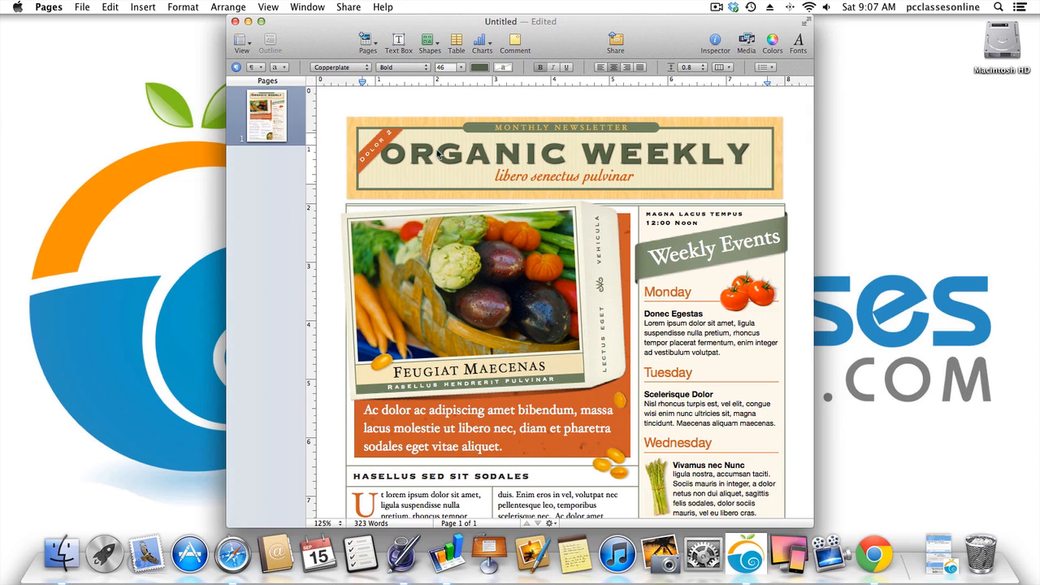
Replace the placeholder text on the orange corner ribbon of the newsletter banner with "Issue 4".
left_click(372, 158)
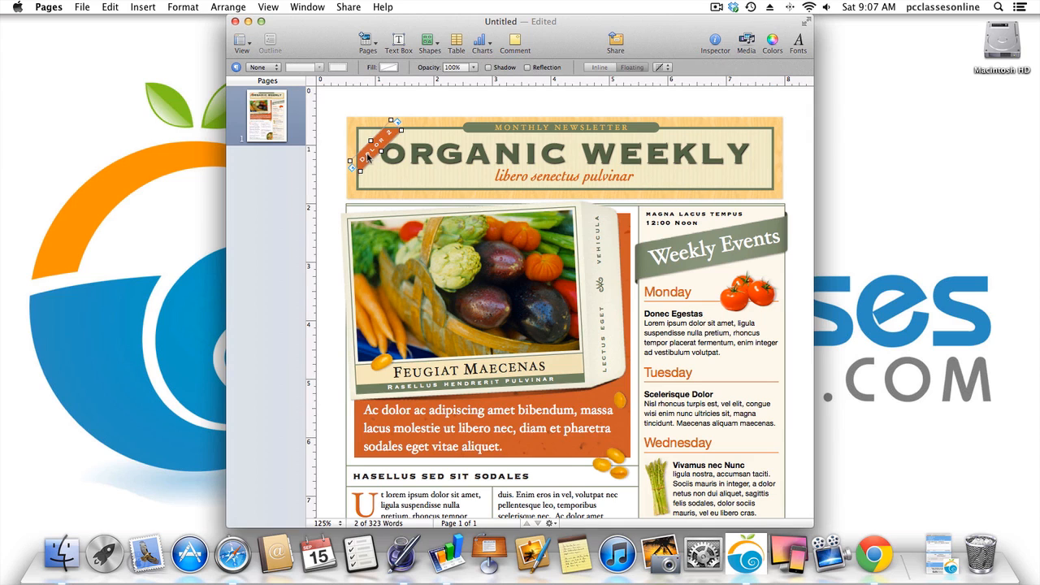
double_click(368, 158)
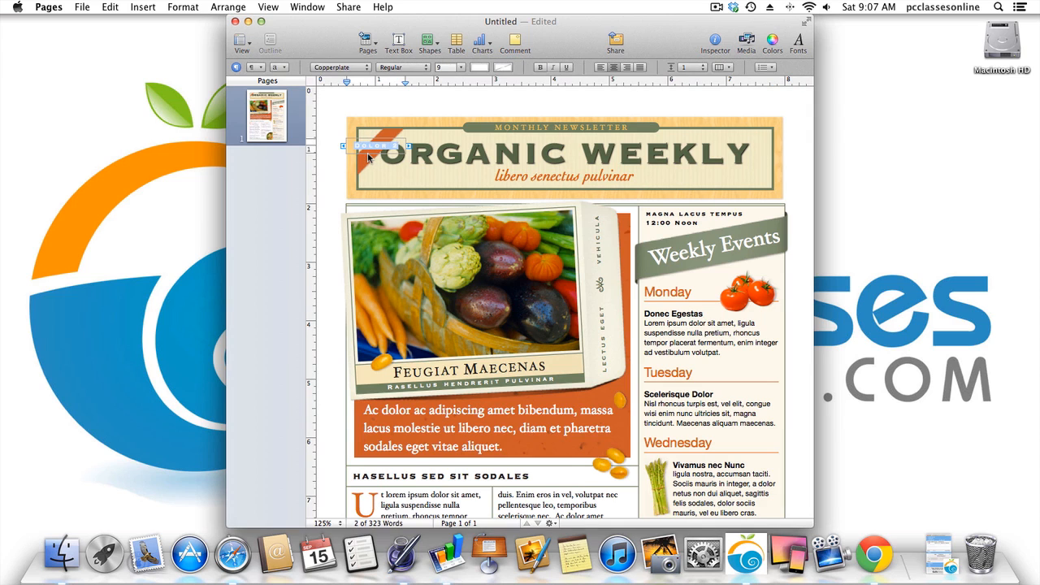
type("Iss")
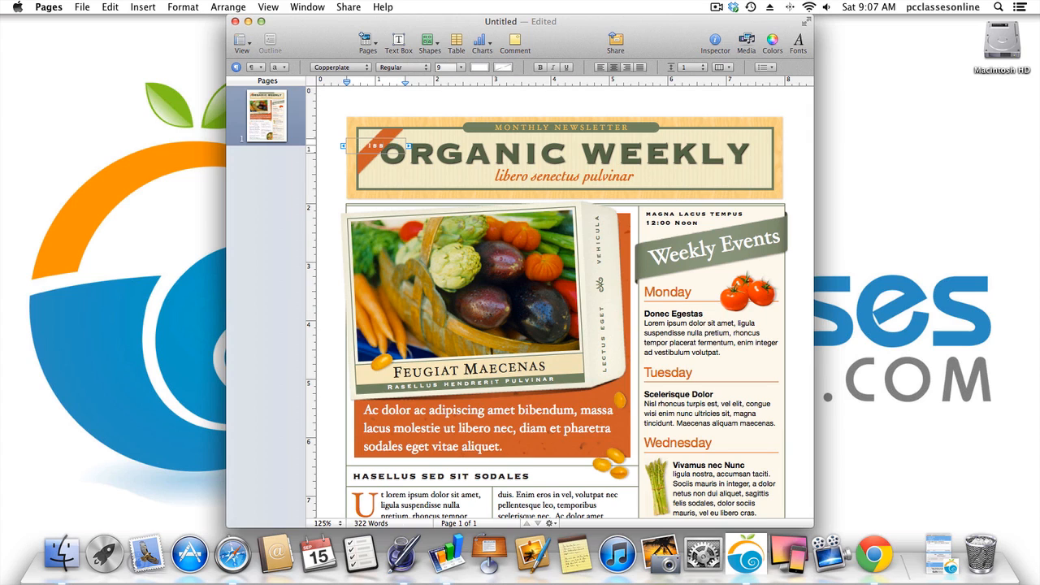
type("ue 4")
left_click(416, 181)
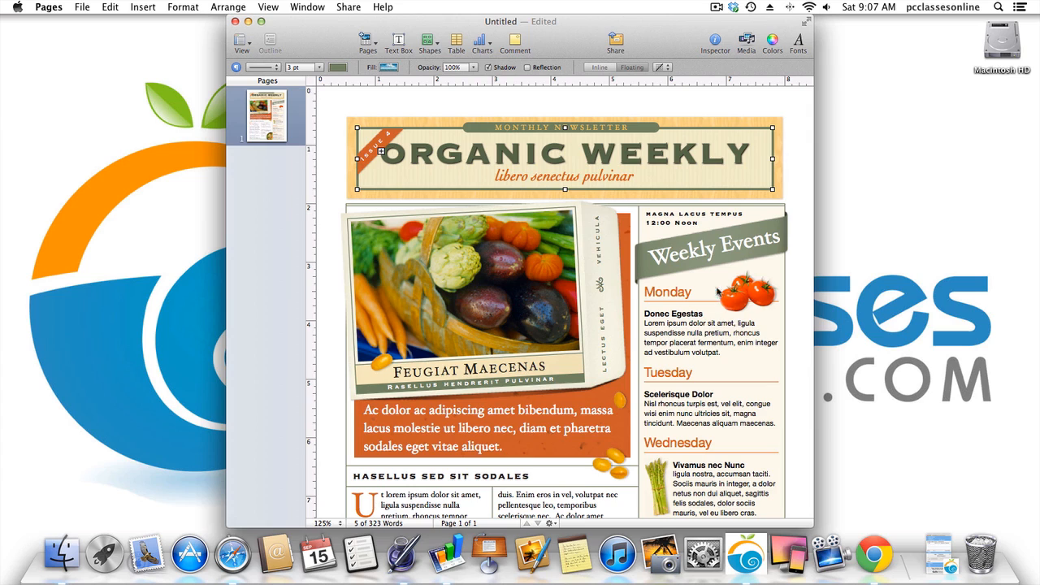
Select the tomato placeholder image beside Monday, switch to Safari and open Google Images in a new tab.
mouse_move(749, 294)
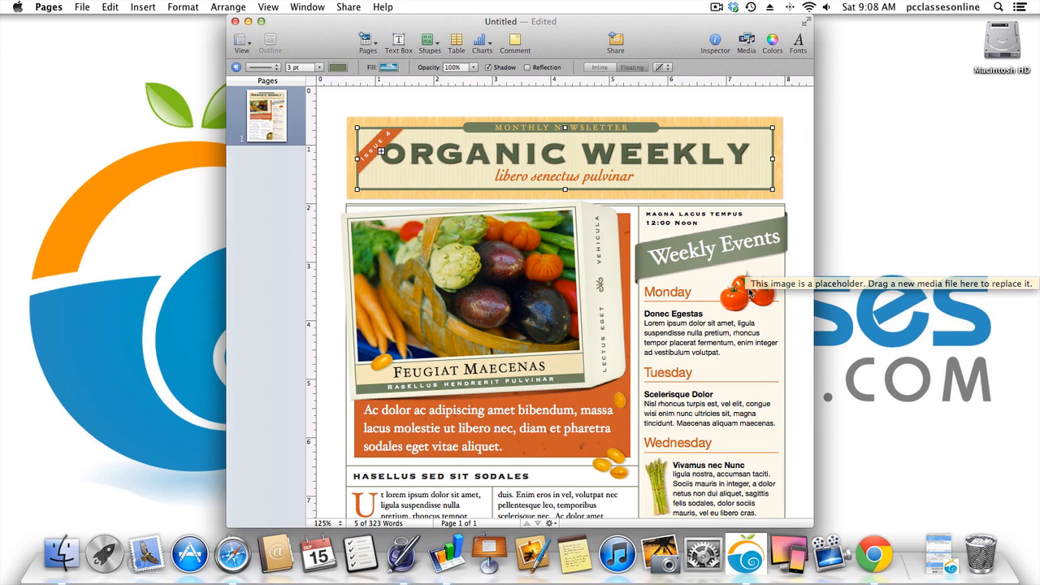
left_click(742, 298)
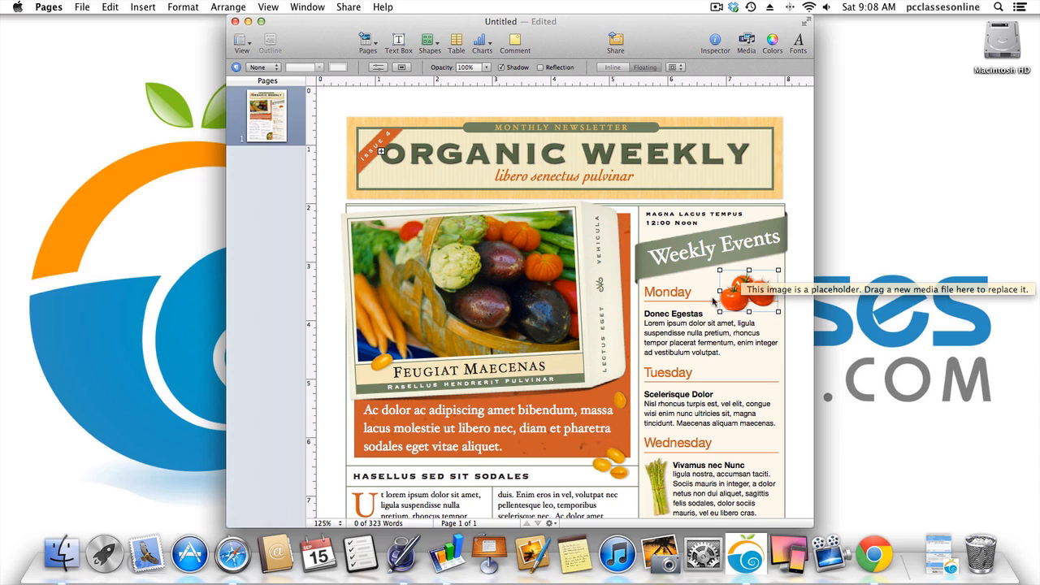
left_click(230, 566)
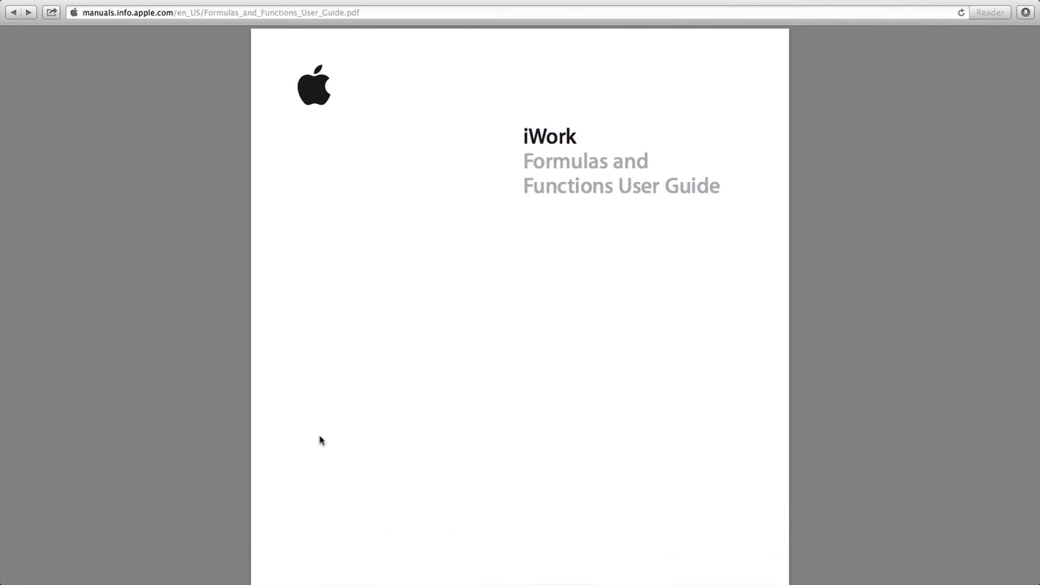
key("super+t")
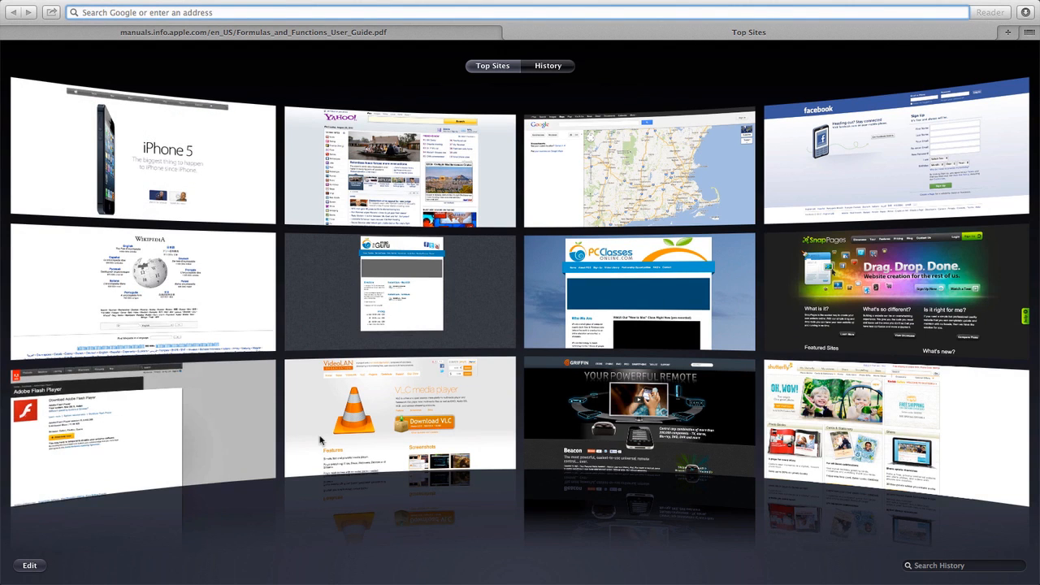
type("google.com")
key("Return")
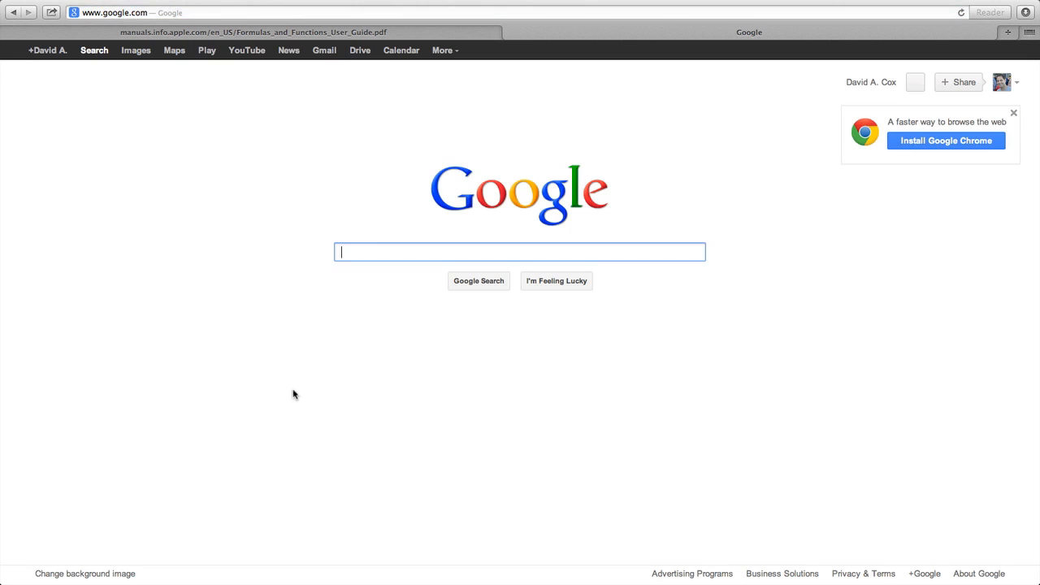
left_click(139, 57)
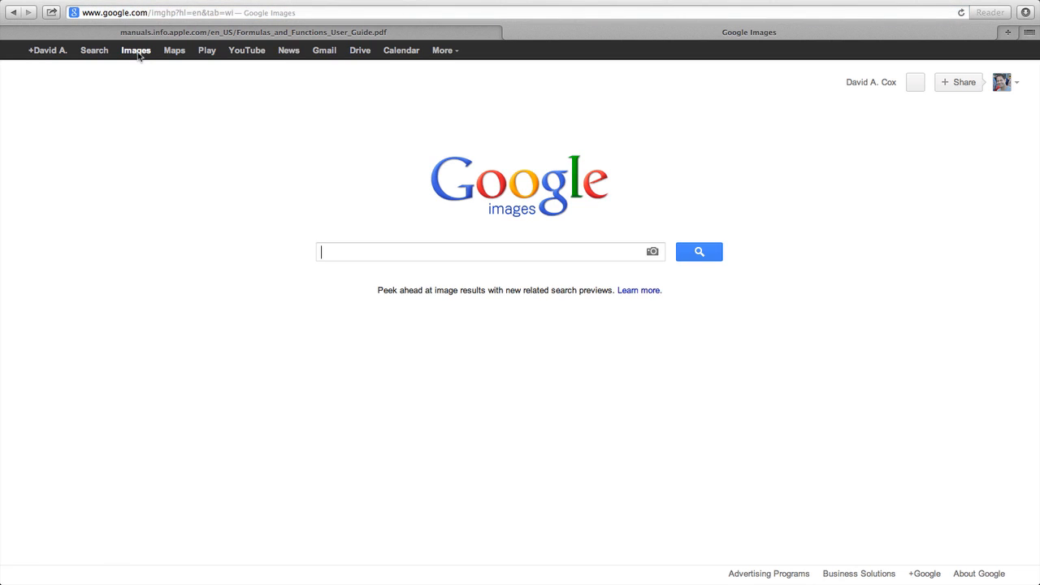
Search Google Images for "broccoli".
type("brocco")
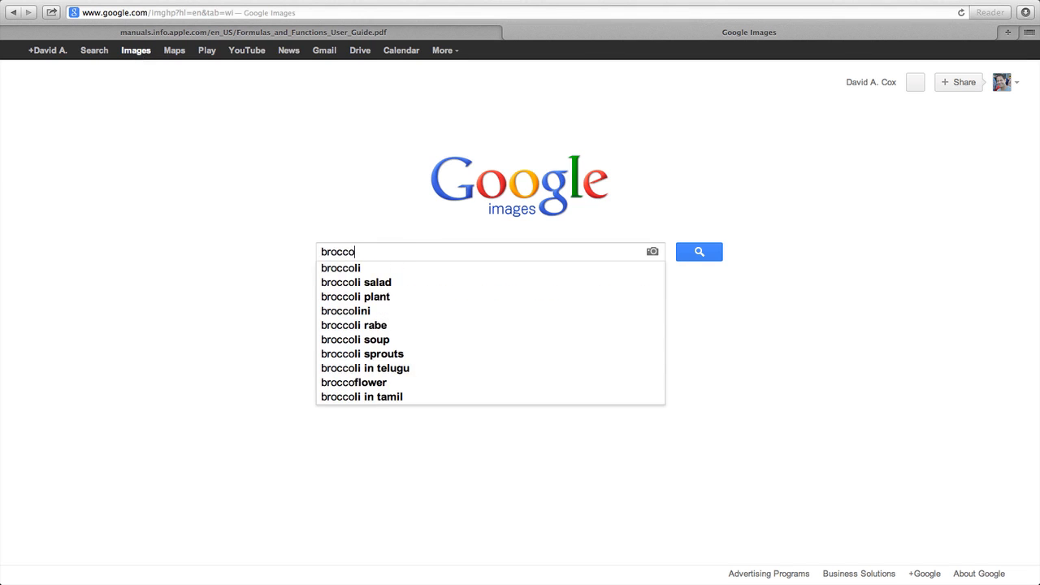
key("Down")
key("Return")
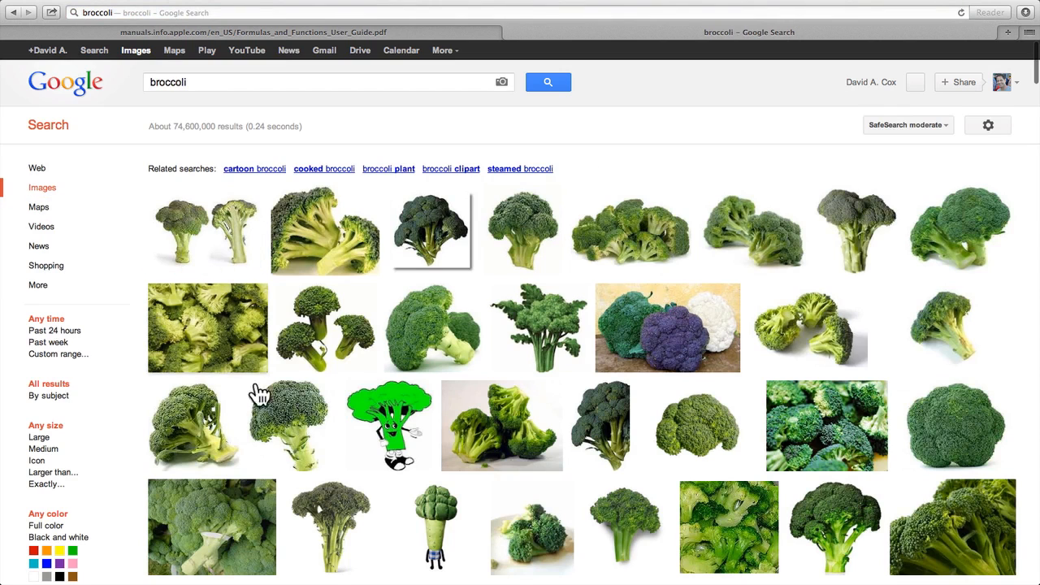
Save the 300 × 300 broccoli image to the Desktop as "images" and replace the Pages newsletter's tomato placeholder with it.
mouse_move(282, 436)
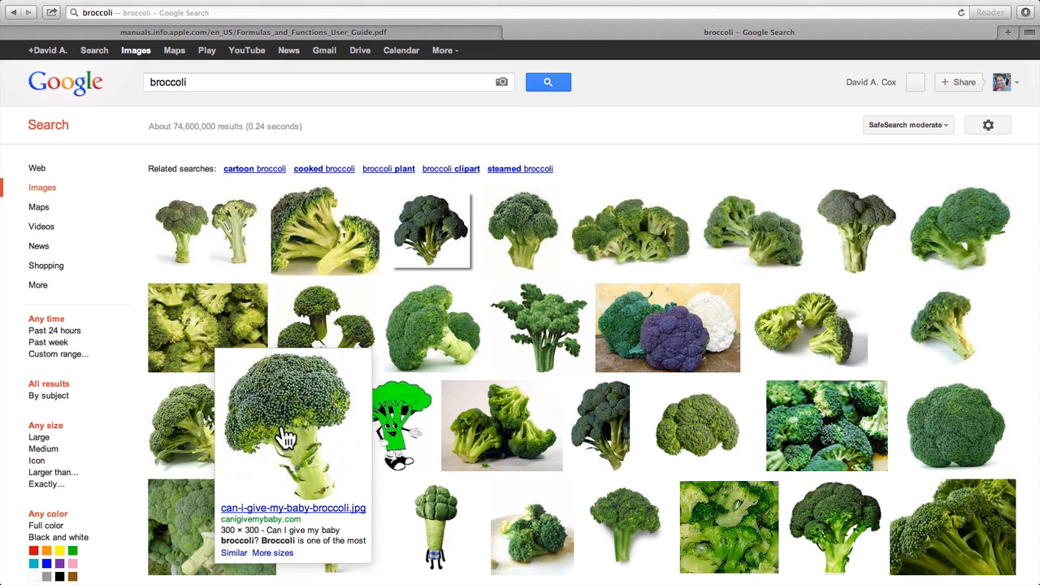
right_click(283, 436)
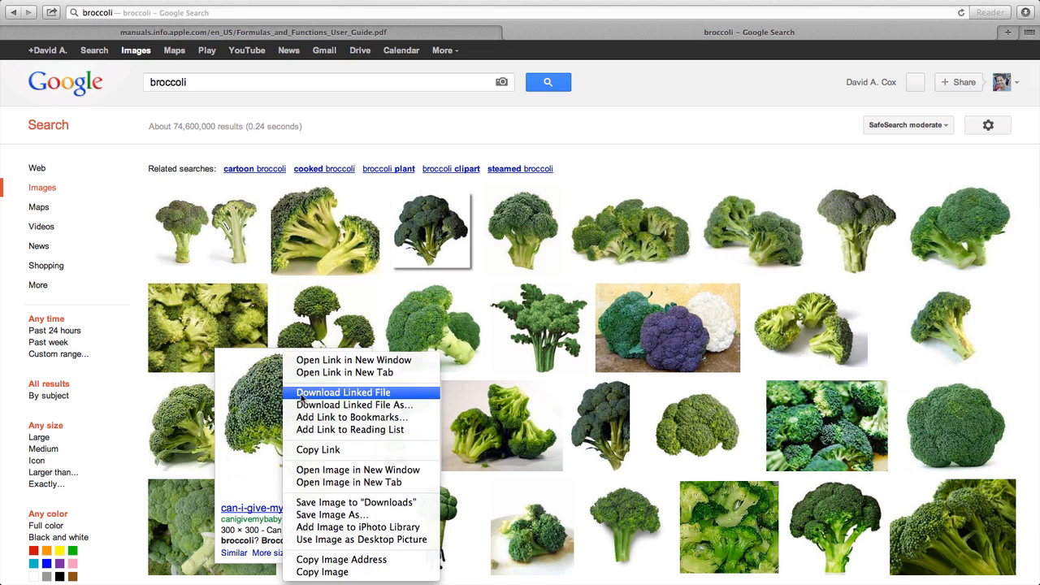
left_click(294, 515)
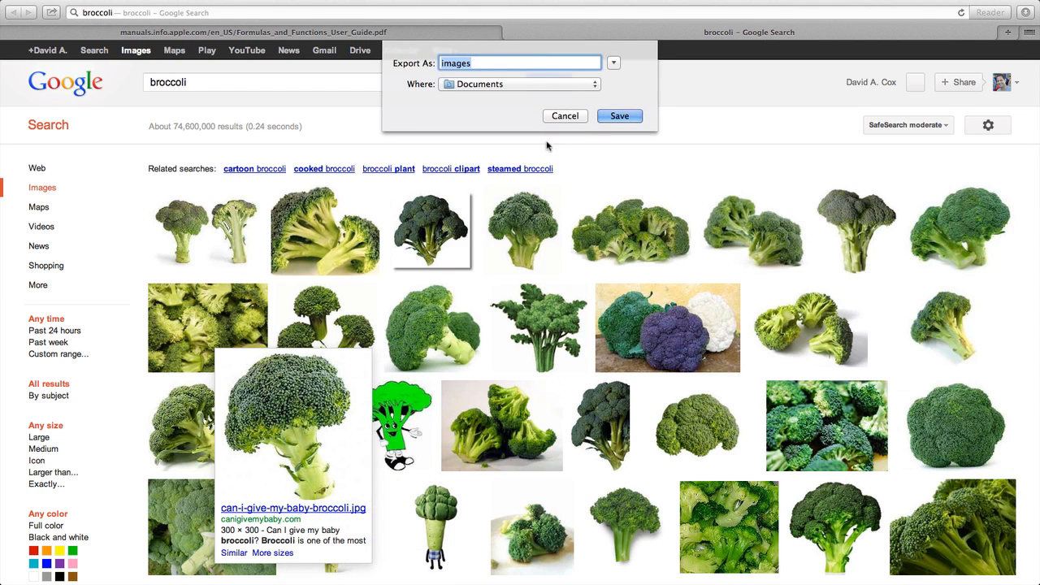
left_click(520, 85)
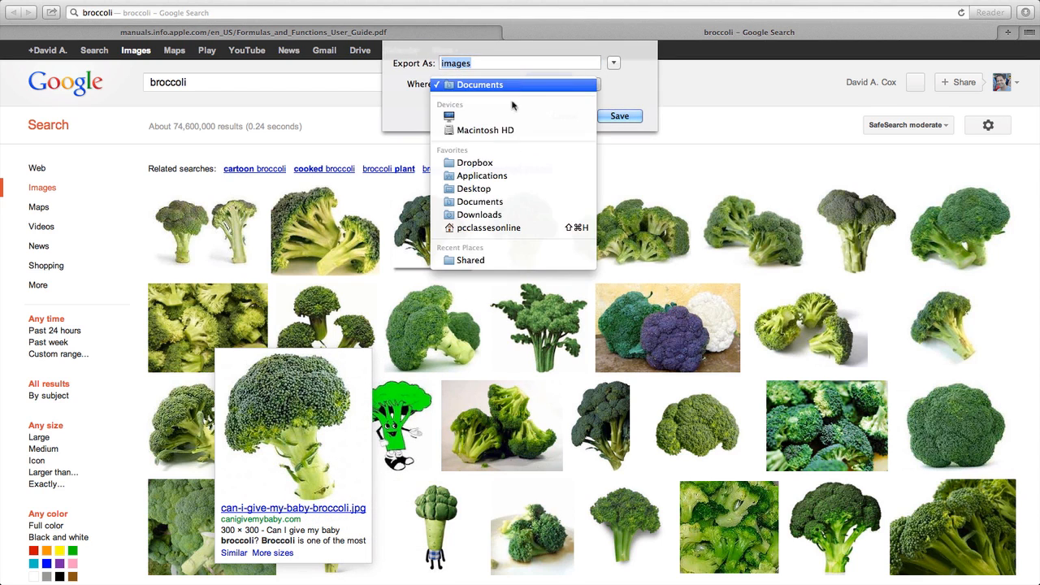
left_click(503, 189)
left_click(617, 117)
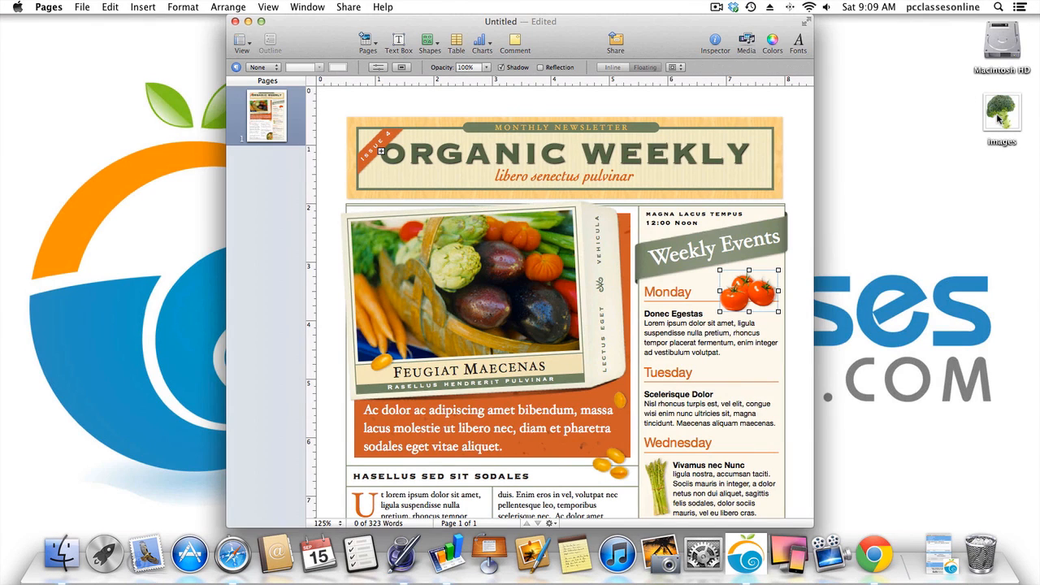
left_click_drag(997, 119, 747, 293)
left_click(702, 305)
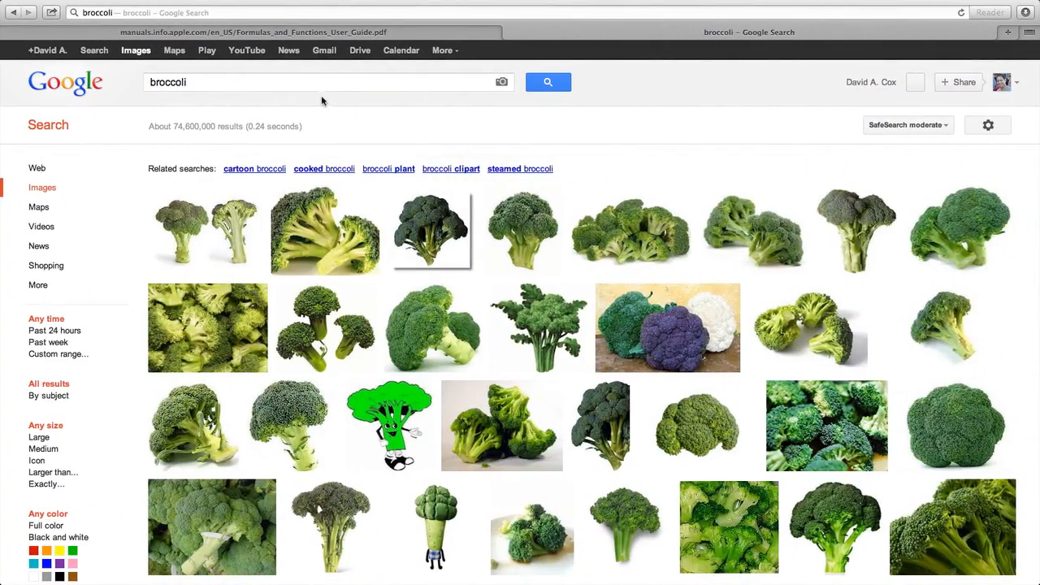
Return to Safari and search Google Images for "basket of vegetables".
triple_click(319, 85)
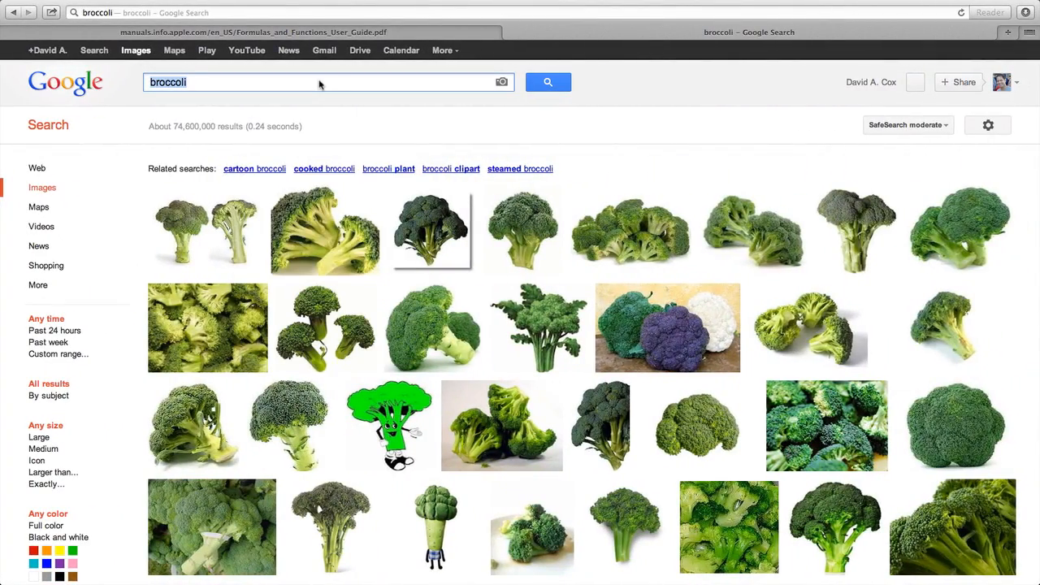
type("basck")
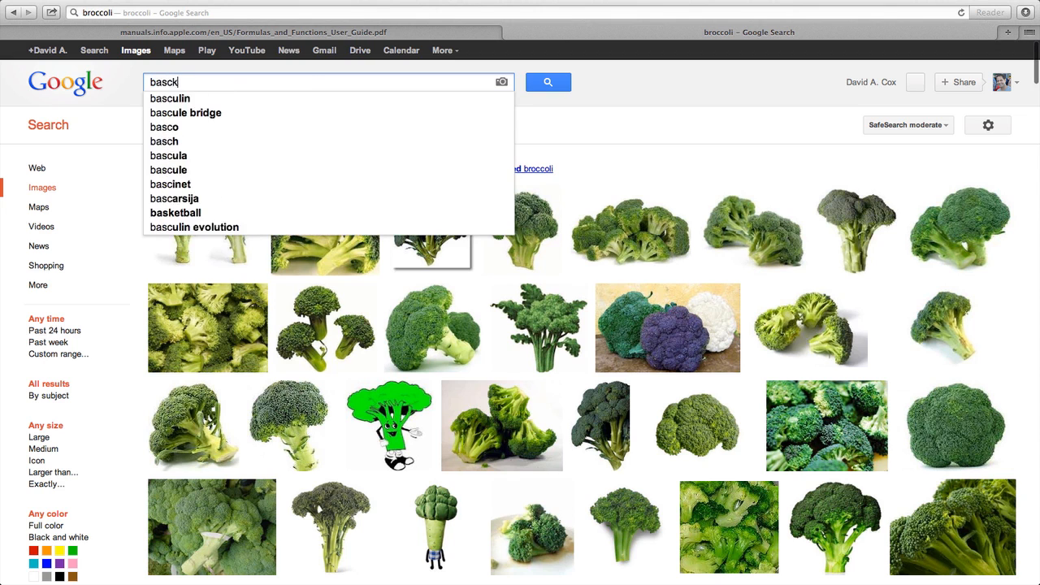
key("BackSpace")
type("ket of veg")
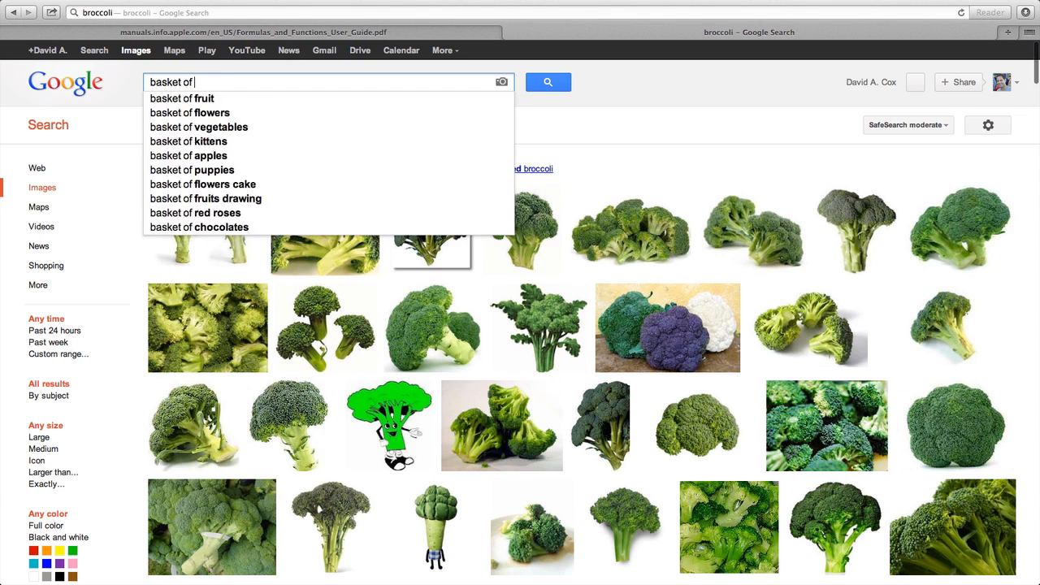
key("Down")
key("Return")
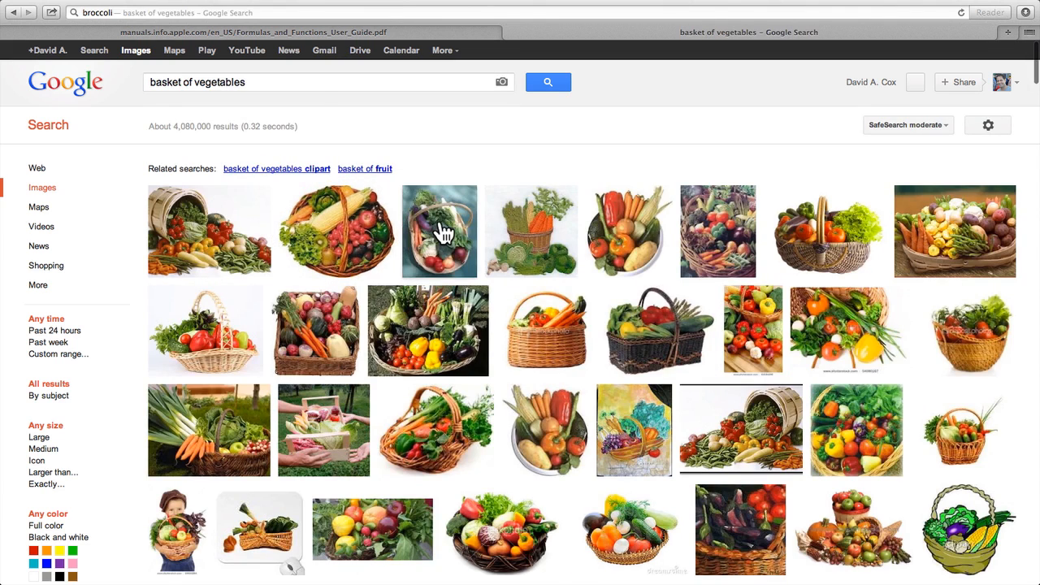
Examine the image results for a vegetable basket picture suited to the newsletter's main photo.
mouse_move(444, 234)
scroll(452, 242, "down", 3)
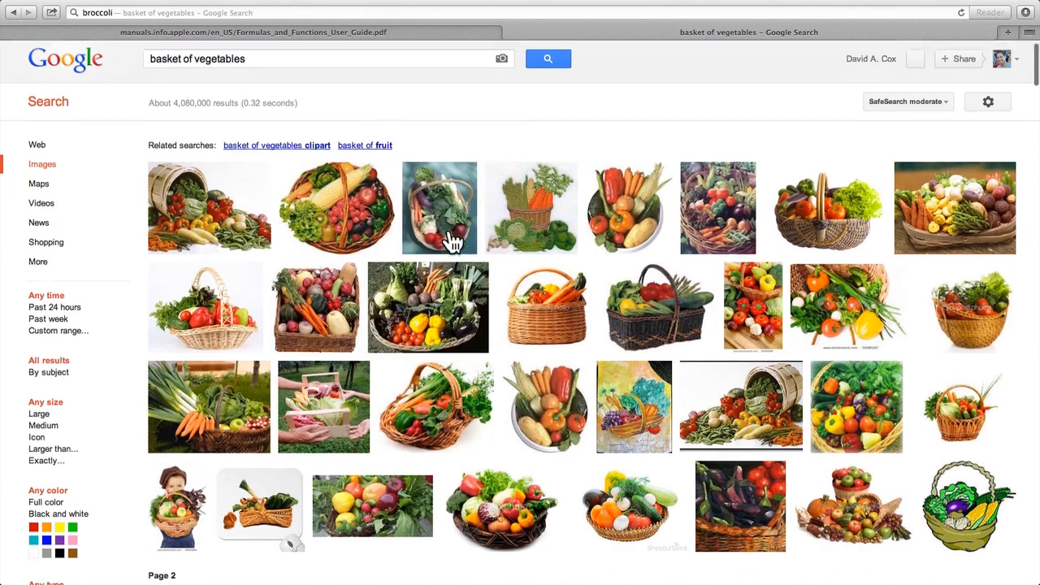
scroll(453, 242, "down", 3)
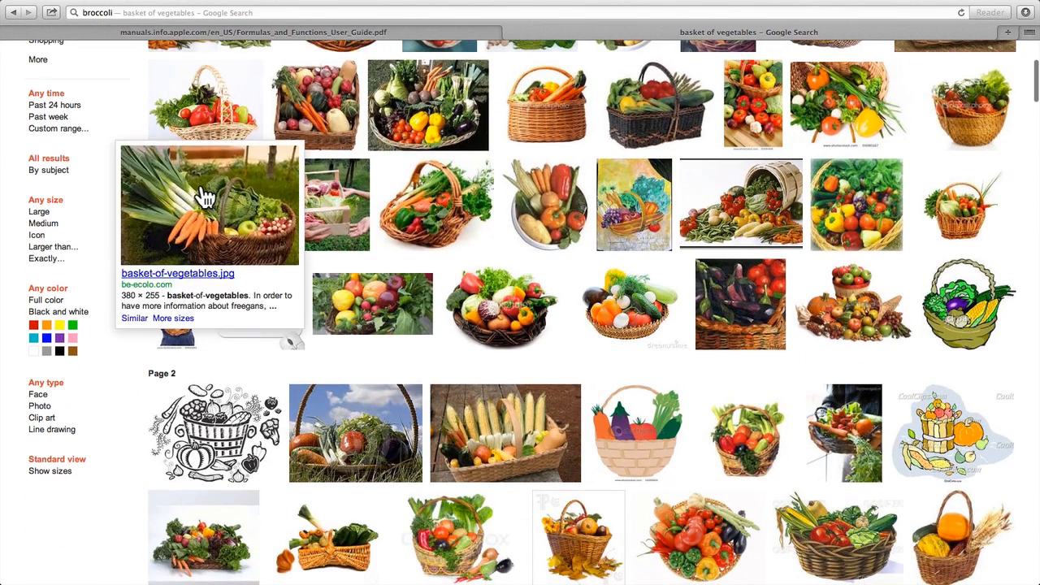
scroll(332, 371, "down", 5)
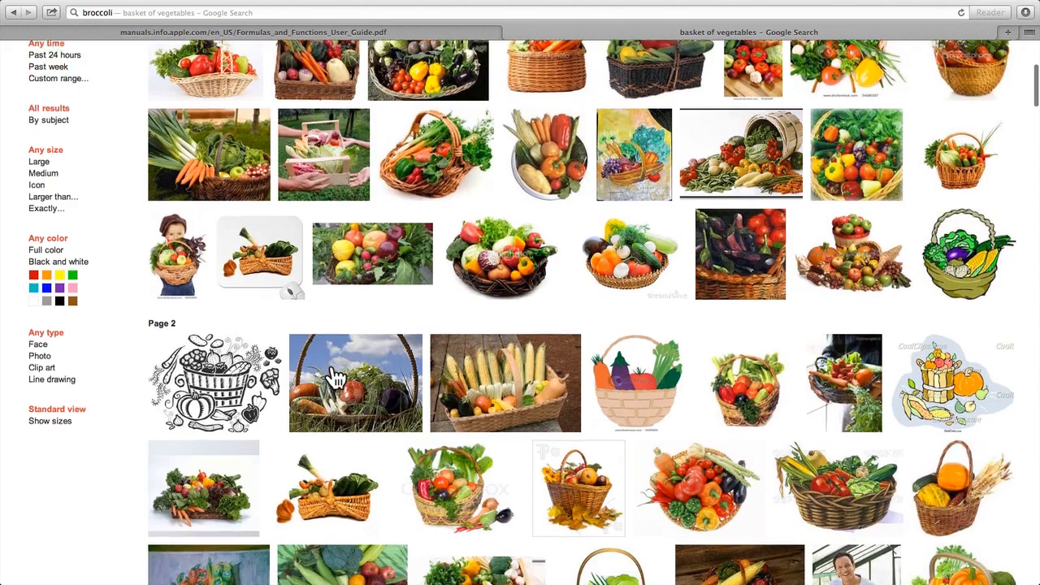
scroll(336, 378, "down", 2)
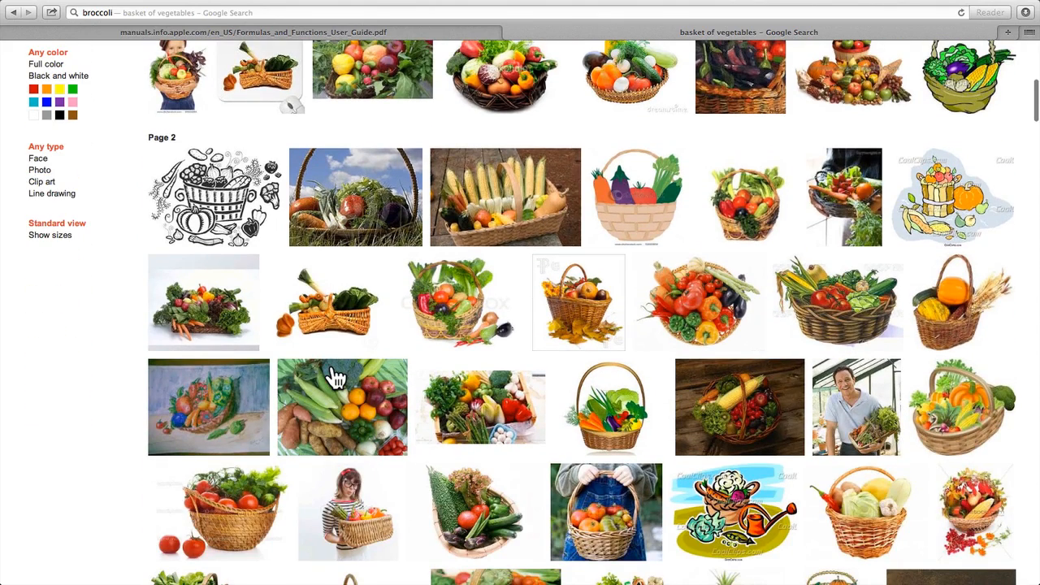
scroll(335, 378, "down", 4)
scroll(337, 373, "down", 1)
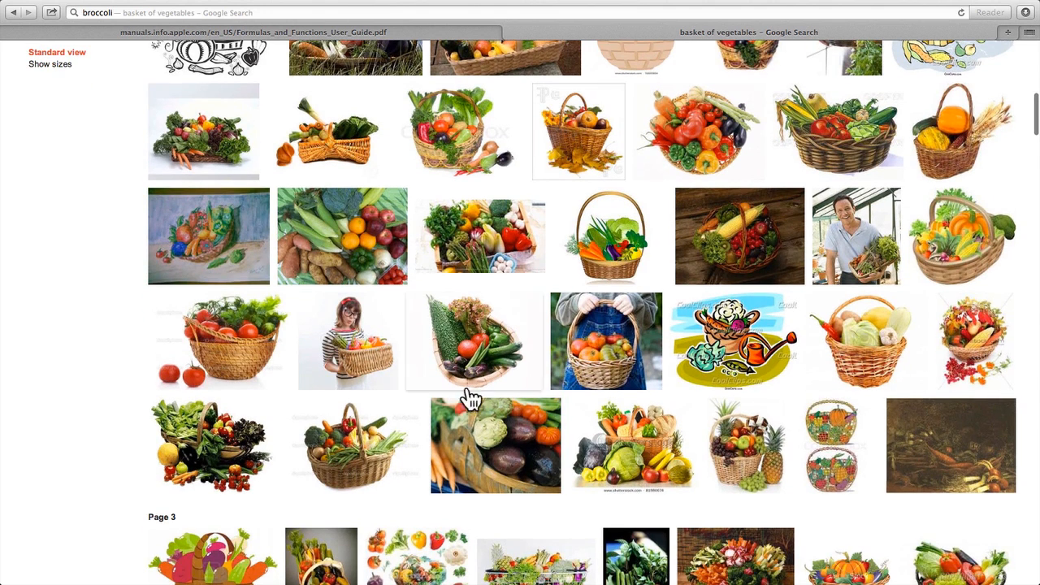
mouse_move(607, 330)
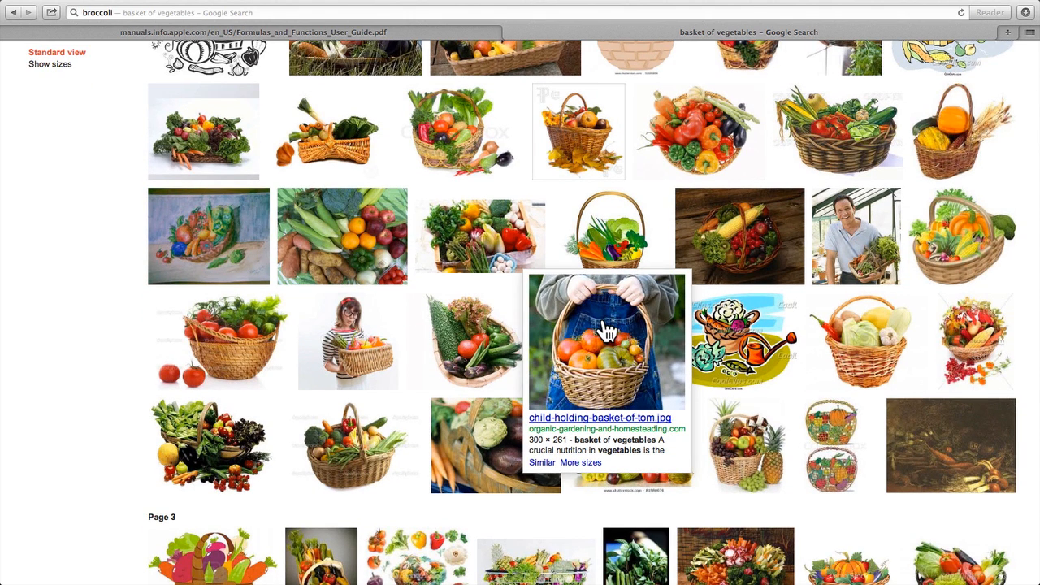
scroll(607, 329, "down", 6)
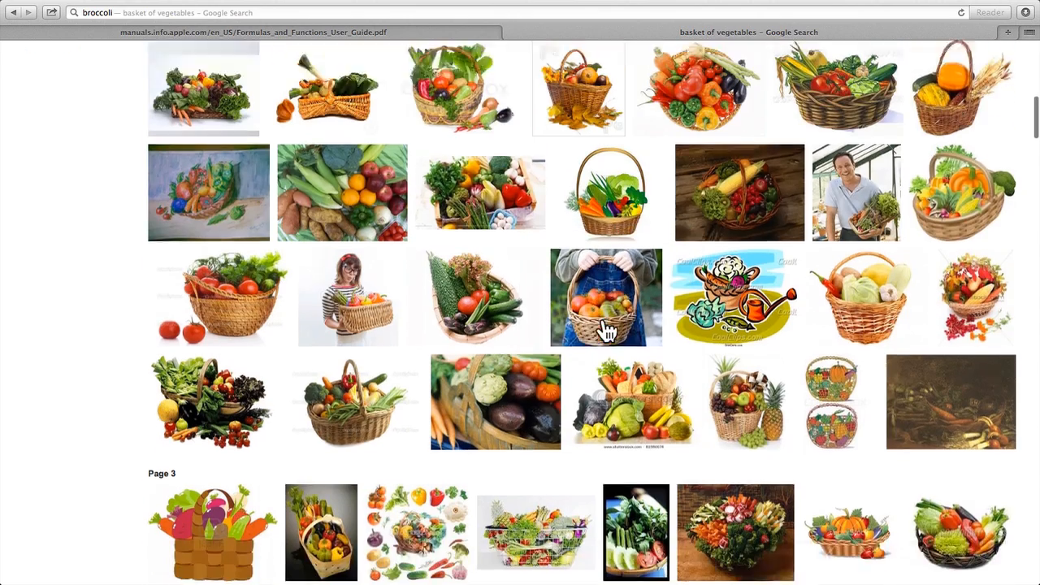
Save the vegetable basket image to the Desktop as "400_VEGETABLE BASKET" and replace the Pages newsletter's large photo placeholder with it.
left_click(329, 292)
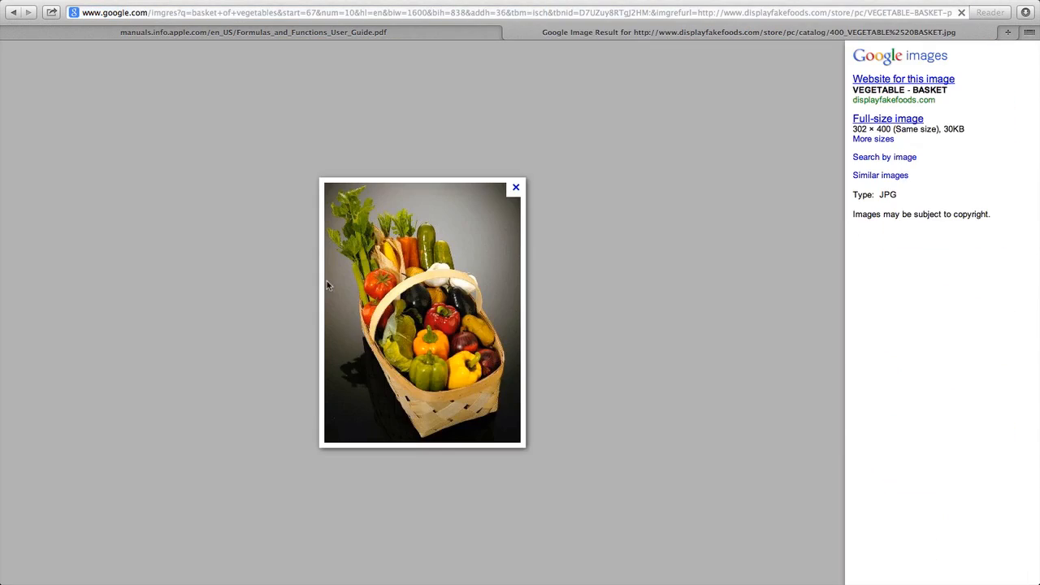
right_click(374, 338)
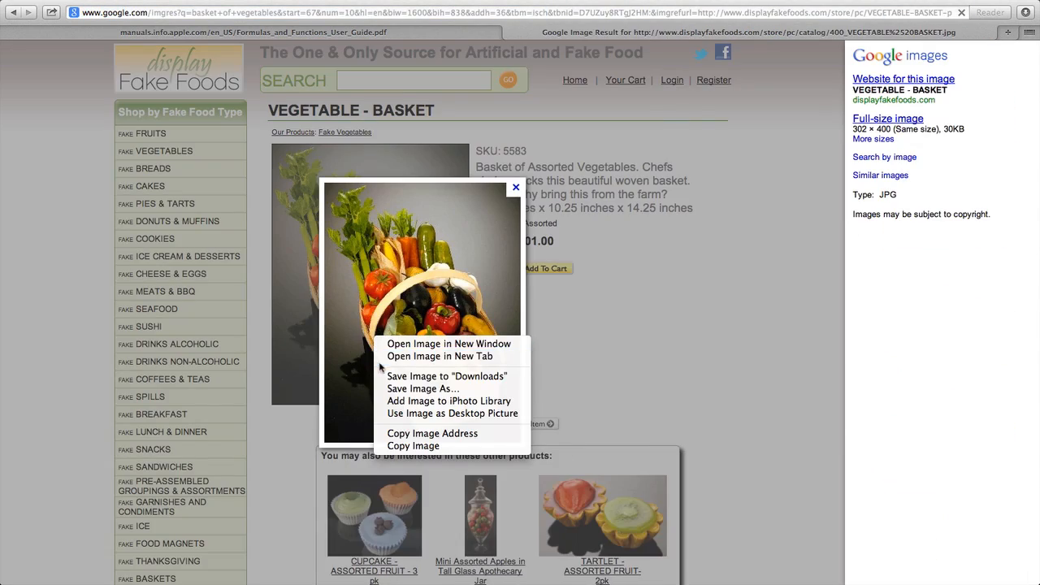
left_click(382, 388)
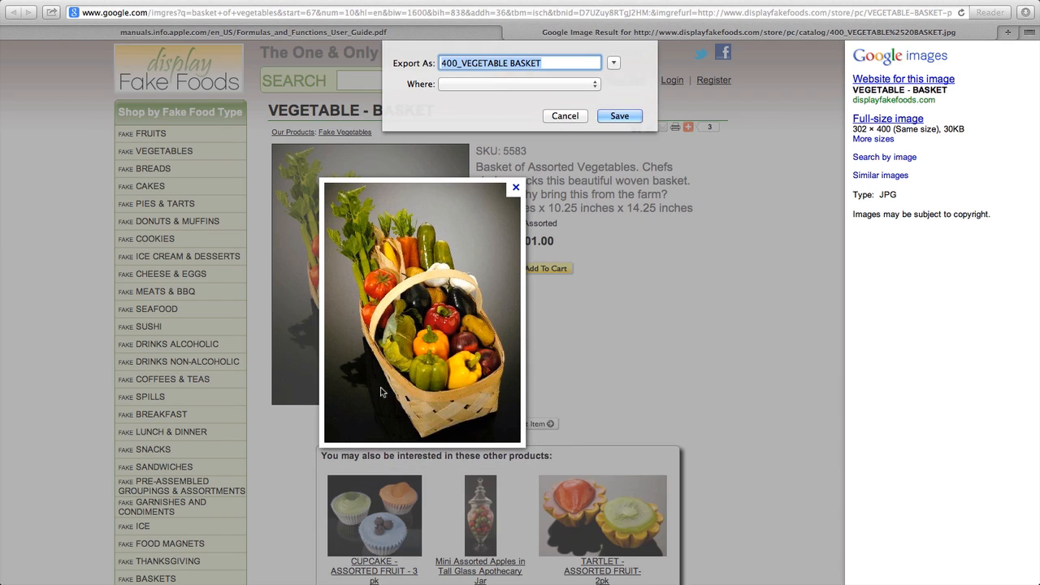
left_click(619, 116)
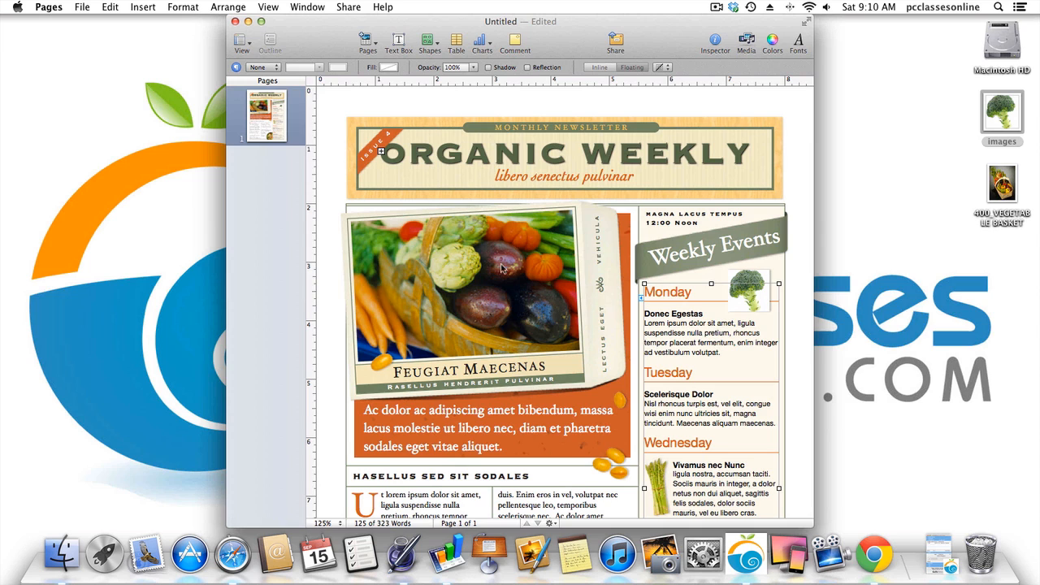
left_click_drag(1010, 182, 485, 260)
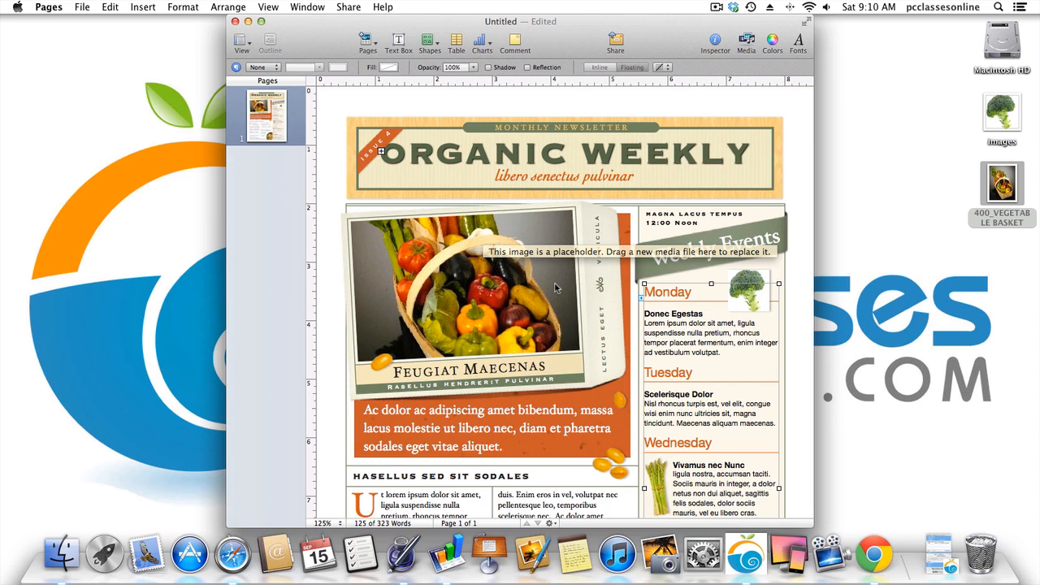
Apply Instant Alpha to the vegetable basket photo and make the dark background beside the basket's lower-left side transparent.
left_click(229, 6)
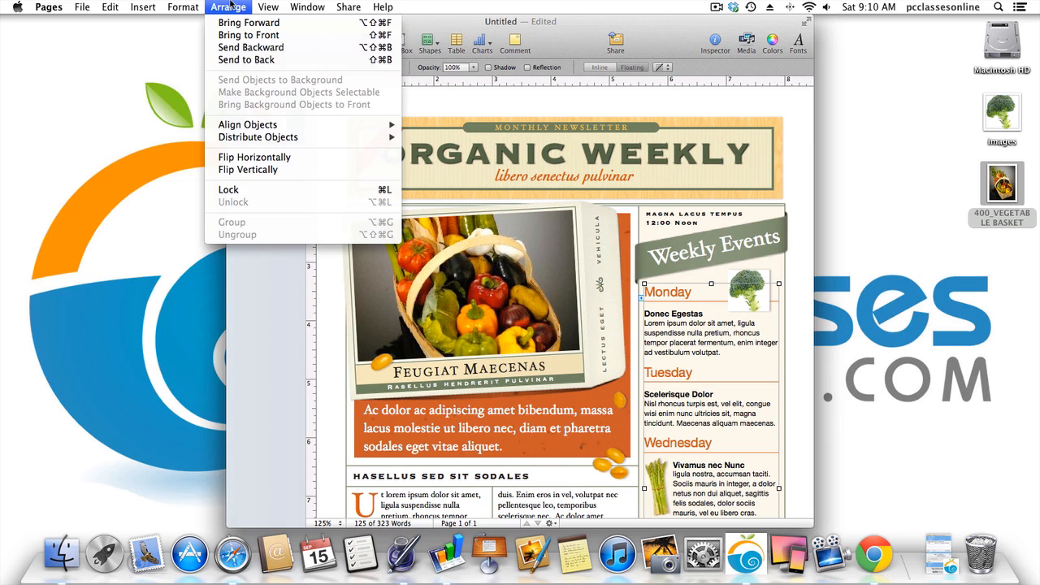
mouse_move(270, 7)
mouse_move(182, 7)
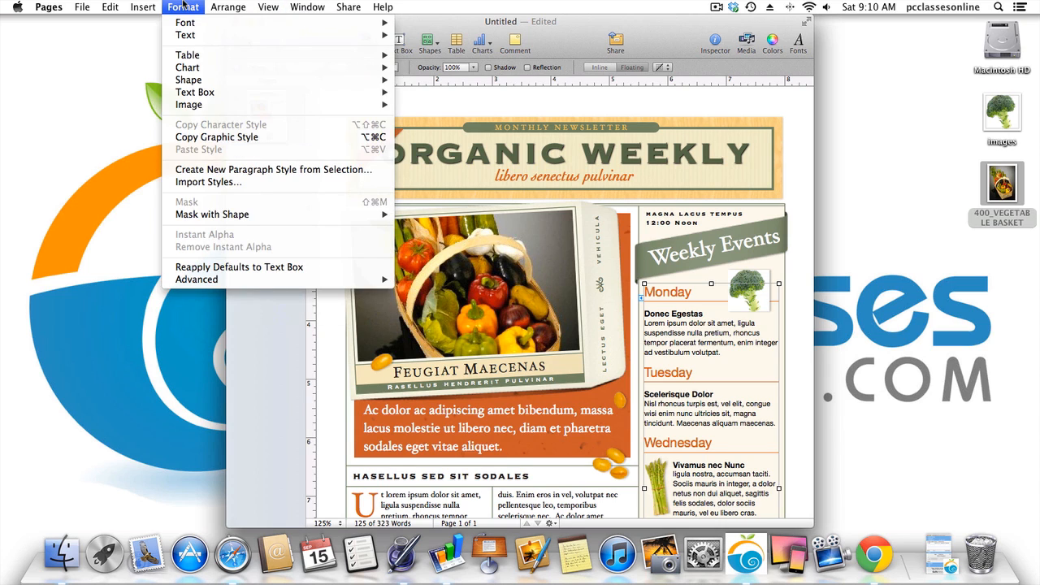
left_click(182, 6)
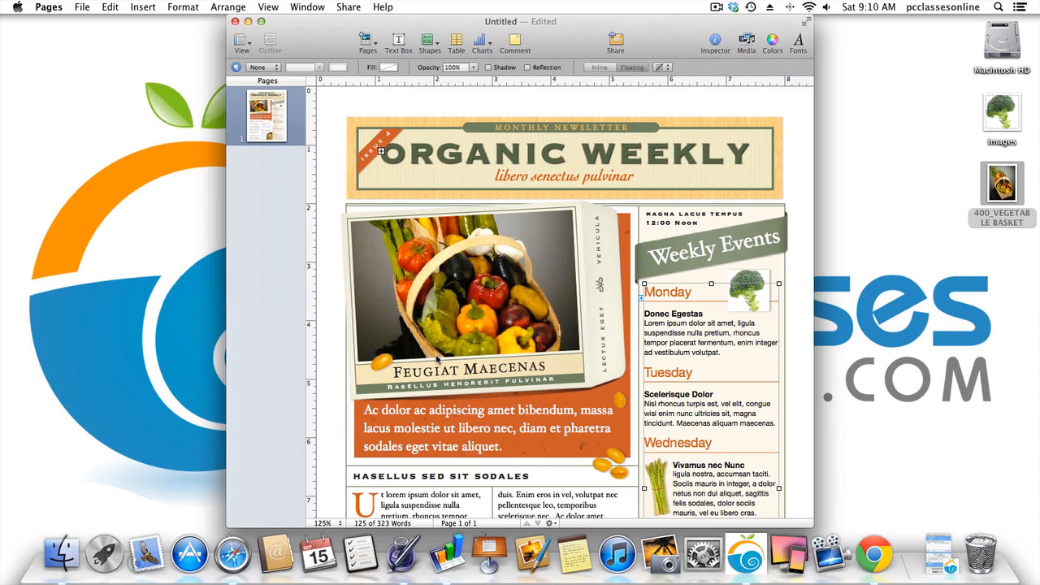
left_click(438, 319)
left_click(165, 6)
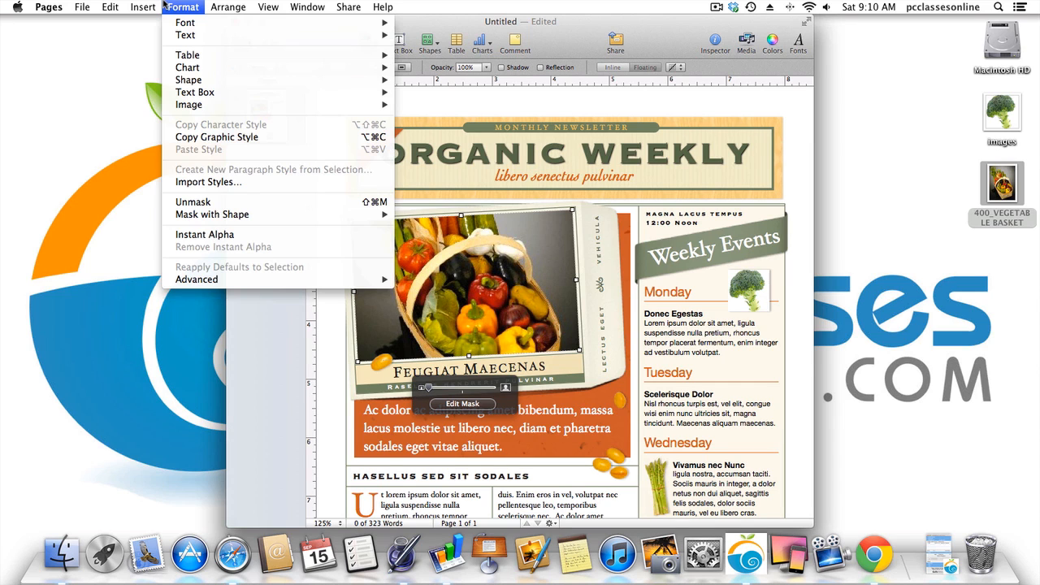
left_click(239, 235)
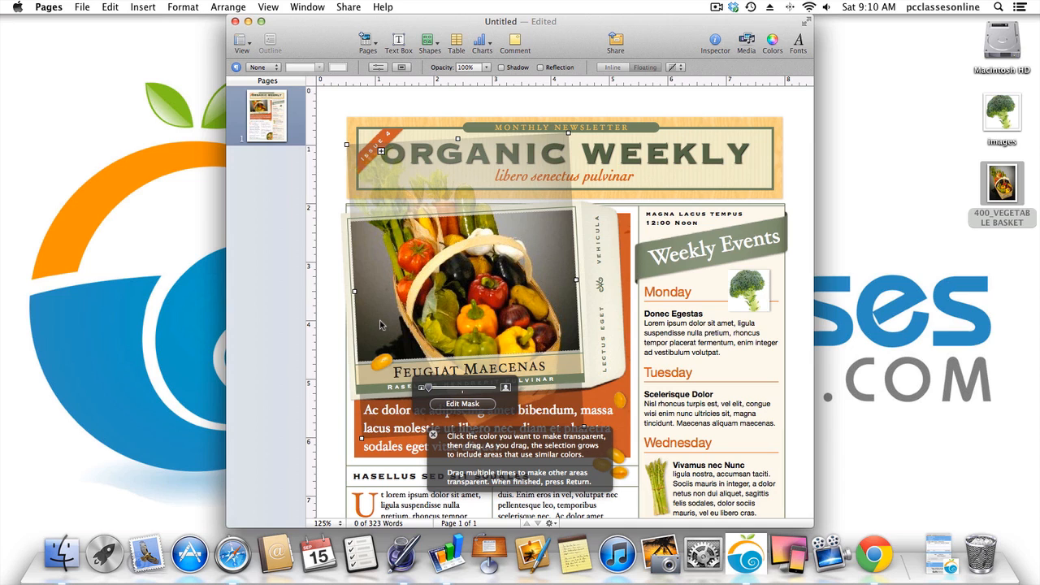
left_click_drag(380, 325, 380, 315)
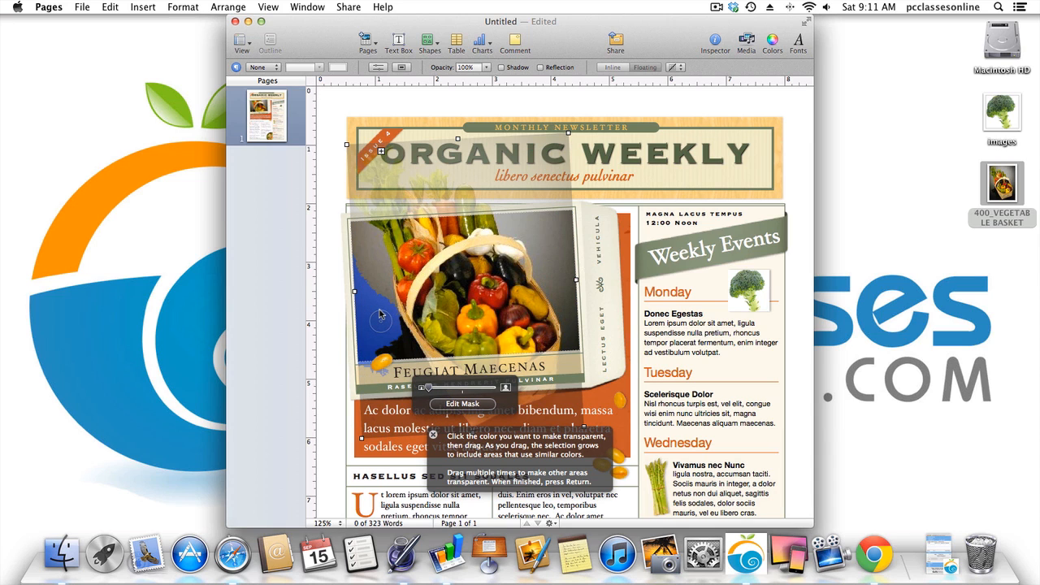
left_click_drag(380, 315, 380, 315)
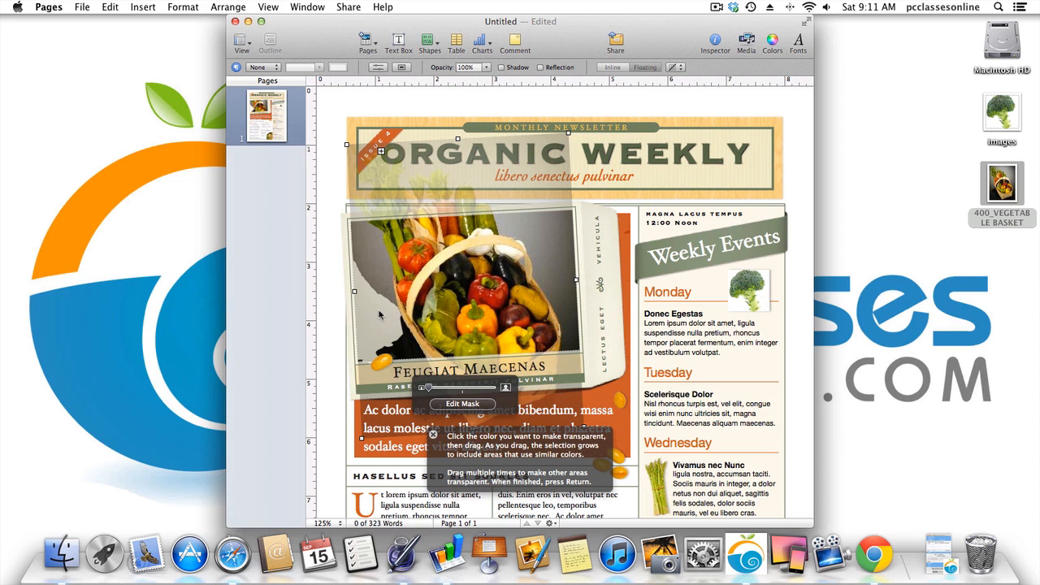
Make the remaining grey background areas around the vegetable basket transparent and finish the Instant Alpha edit.
left_click_drag(367, 251, 354, 272)
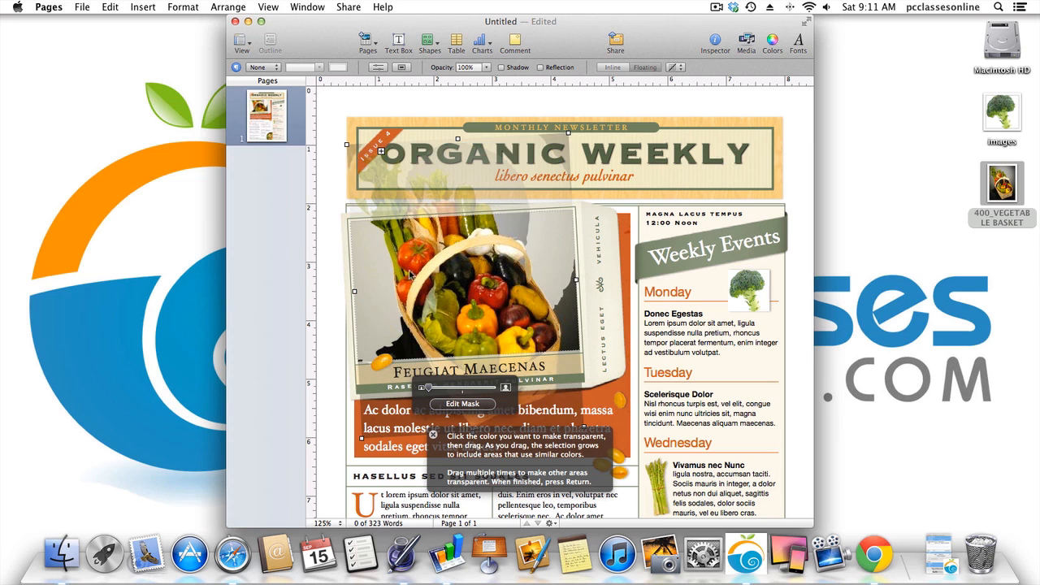
left_click_drag(570, 320, 569, 291)
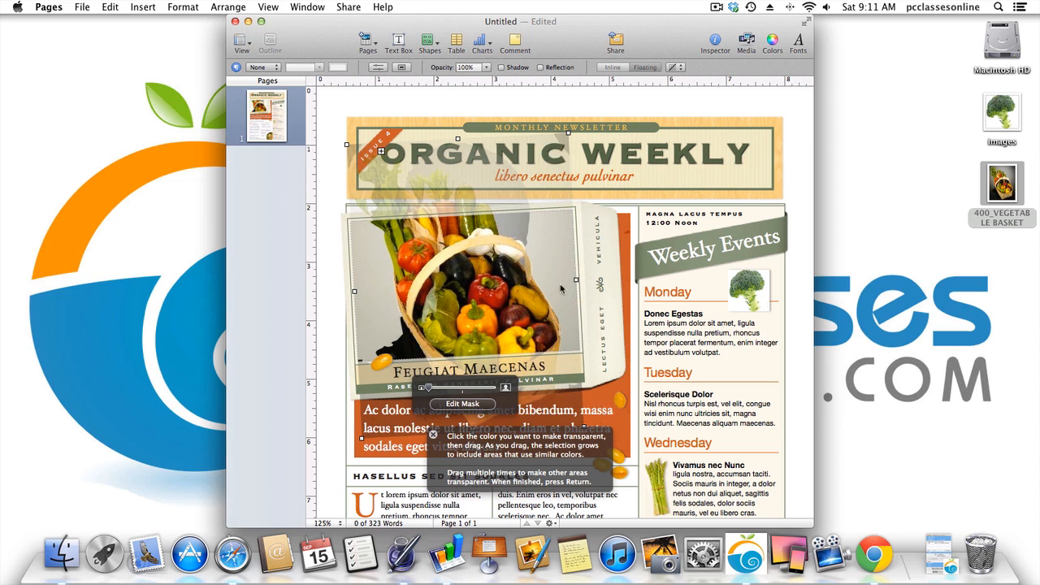
left_click_drag(400, 349, 403, 341)
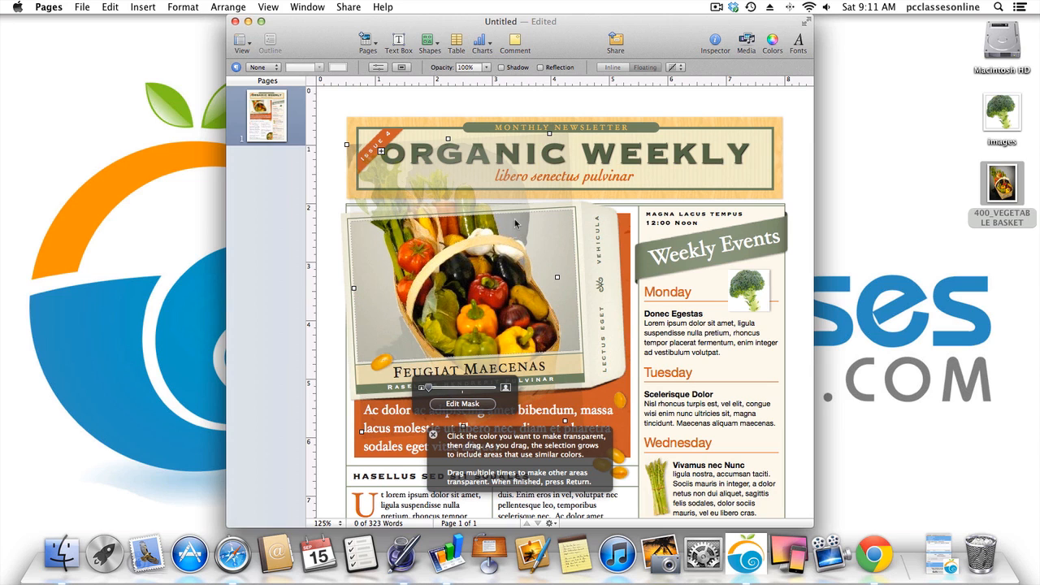
left_click_drag(515, 219, 532, 191)
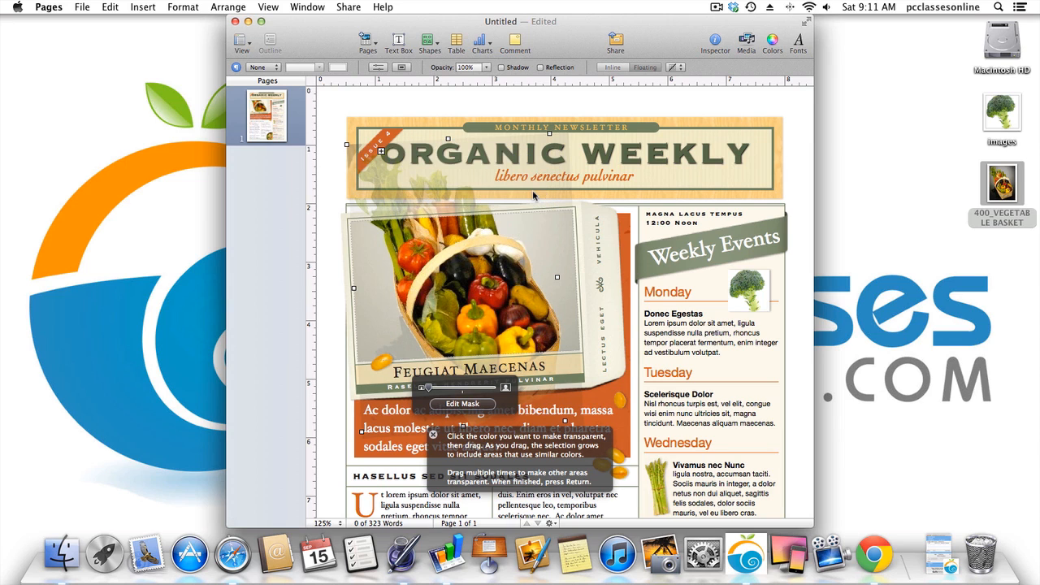
left_click(335, 400)
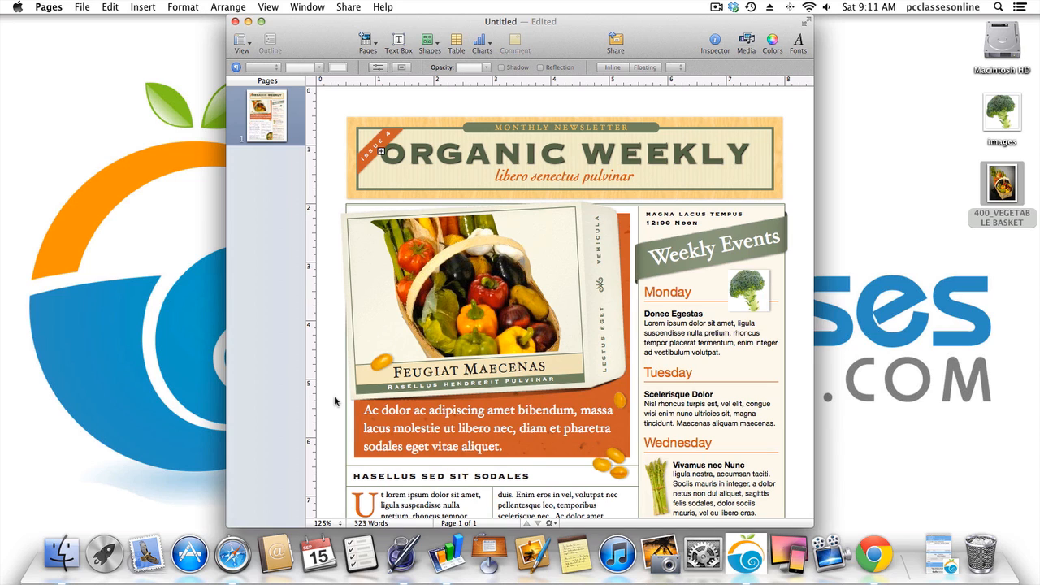
Remove the white background from the broccoli picture beside Monday with Instant Alpha.
left_click(454, 324)
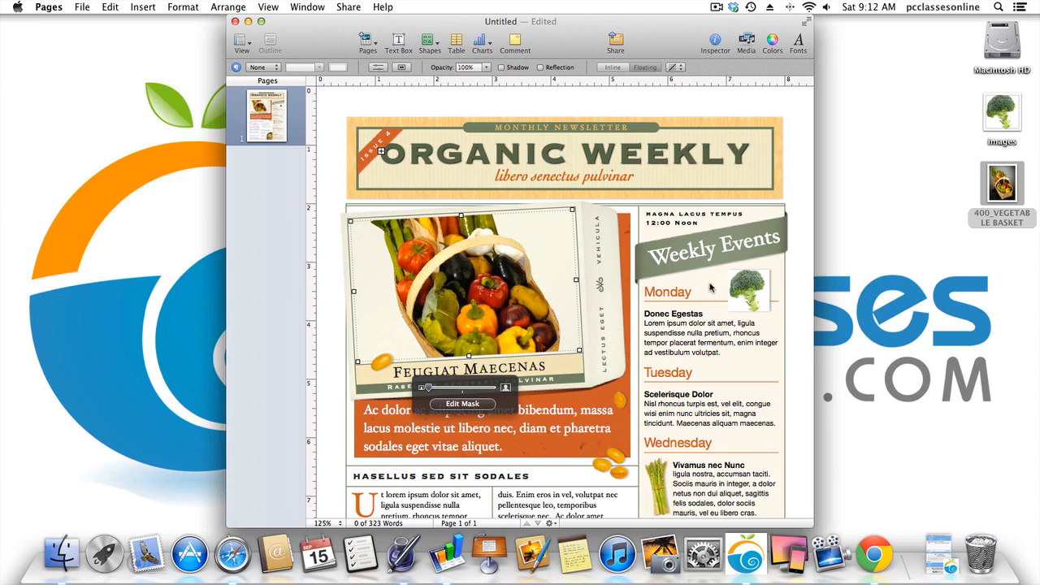
left_click(742, 302)
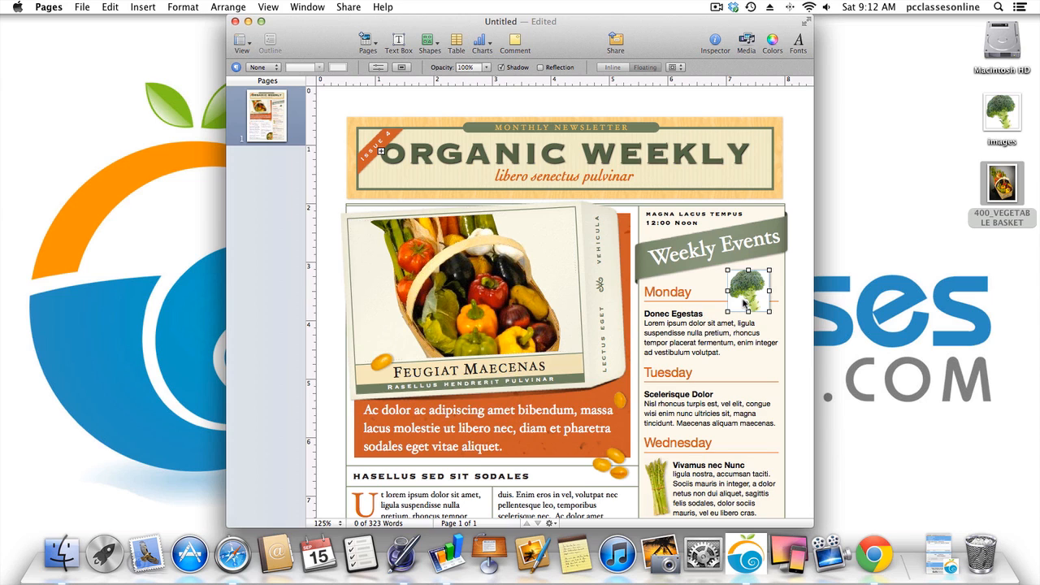
left_click(182, 6)
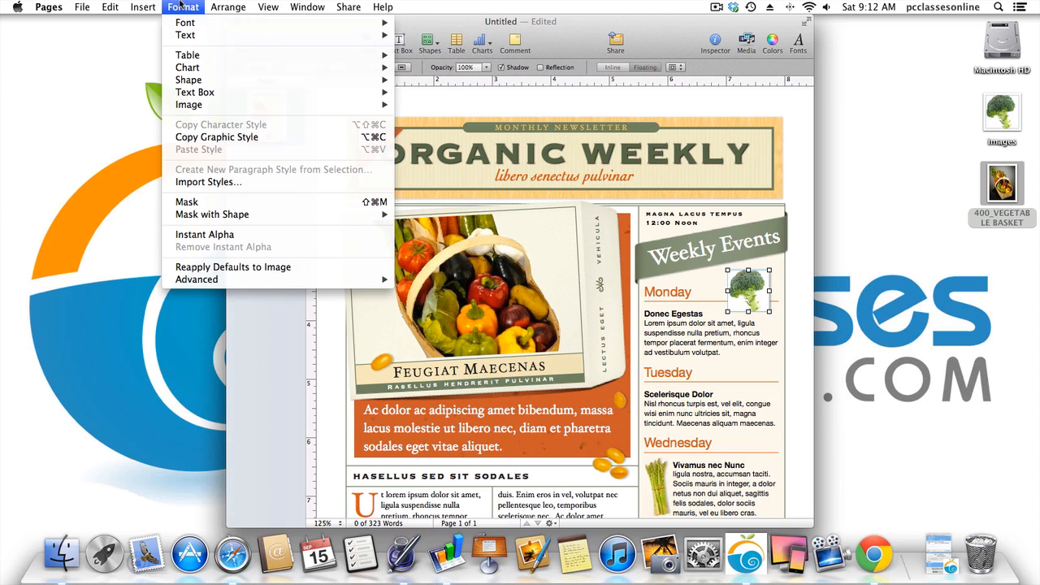
left_click(230, 235)
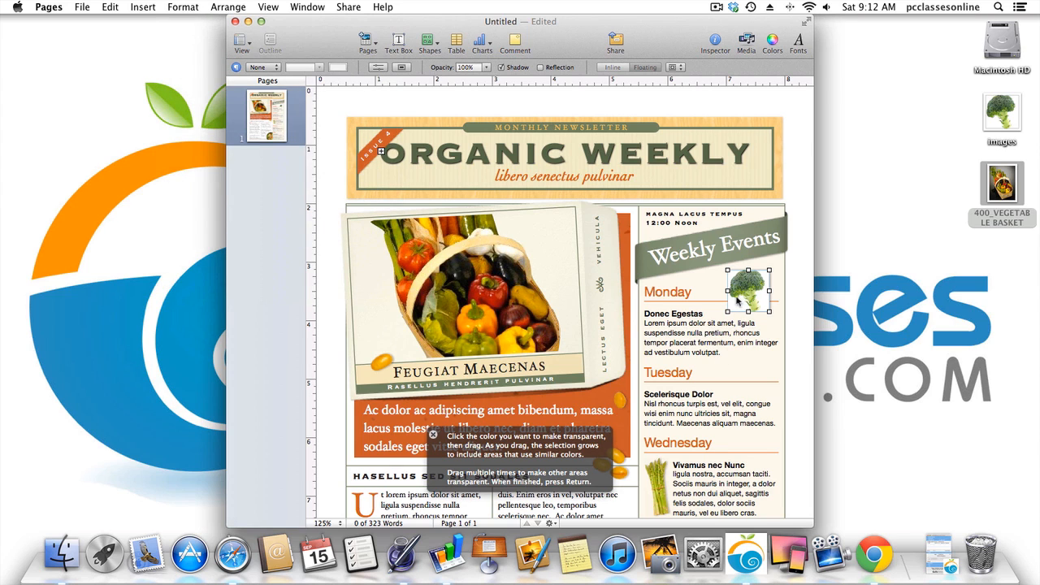
left_click_drag(736, 313, 787, 297)
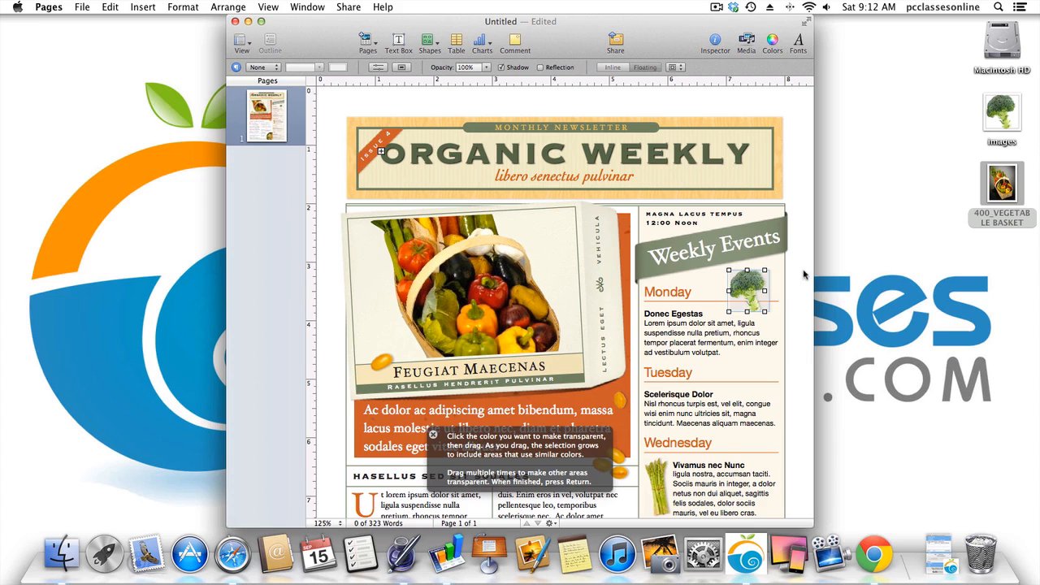
key("Return")
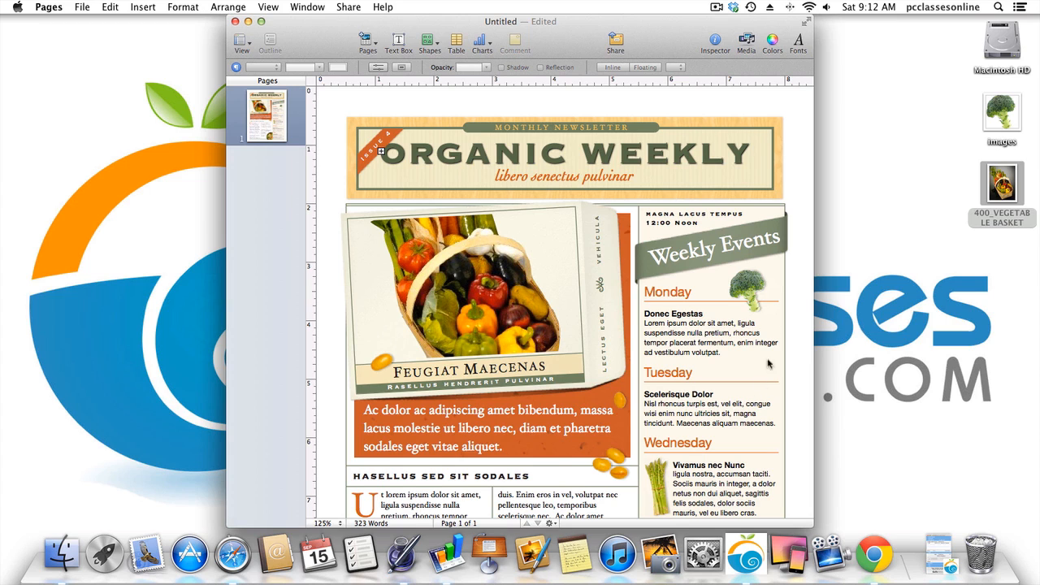
Move the "images" and "400_VEGETABLE BASKET" files from the Desktop to the Trash.
left_click(742, 283)
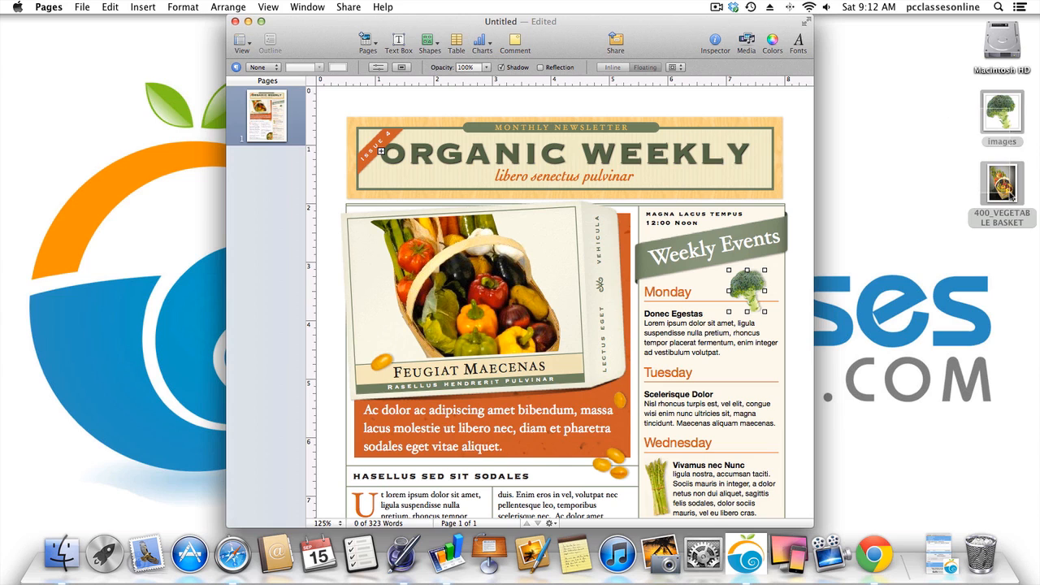
left_click(1012, 198)
key("super+BackSpace")
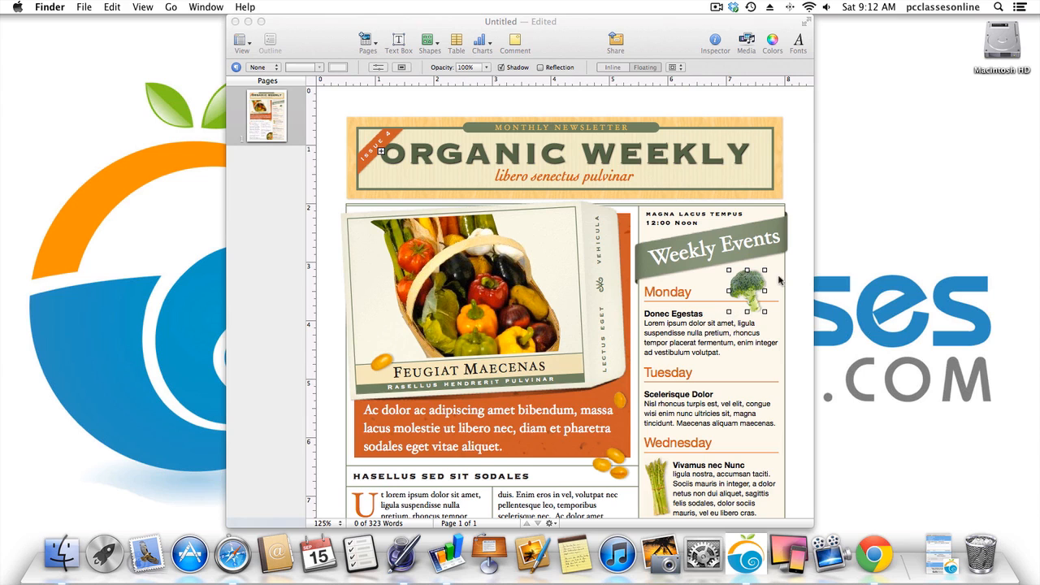
Rotate the broccoli picture beside Monday until it is roughly upside down, and deselect it.
left_click(753, 290)
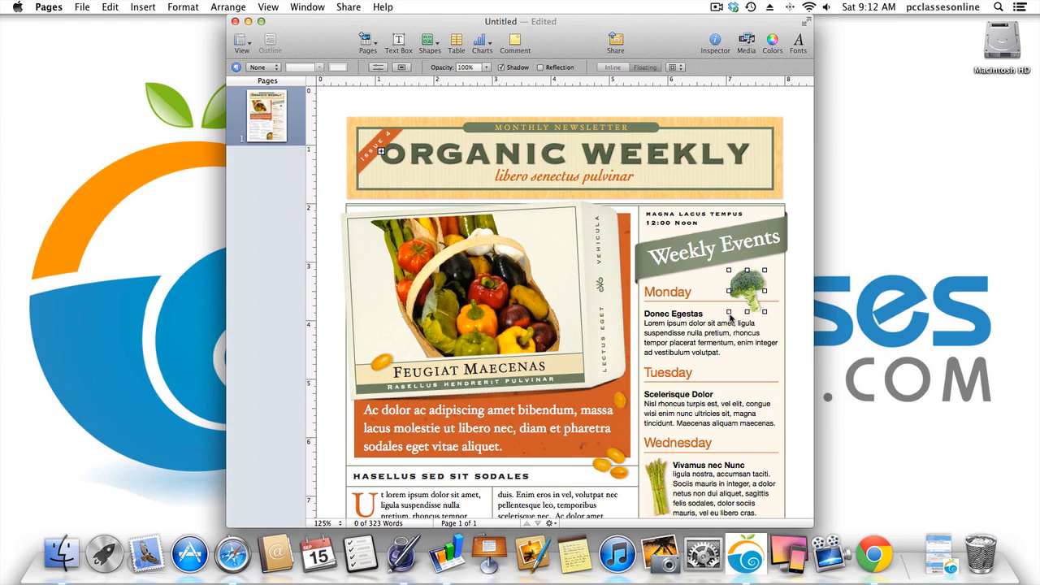
left_click_drag(729, 314, 762, 286)
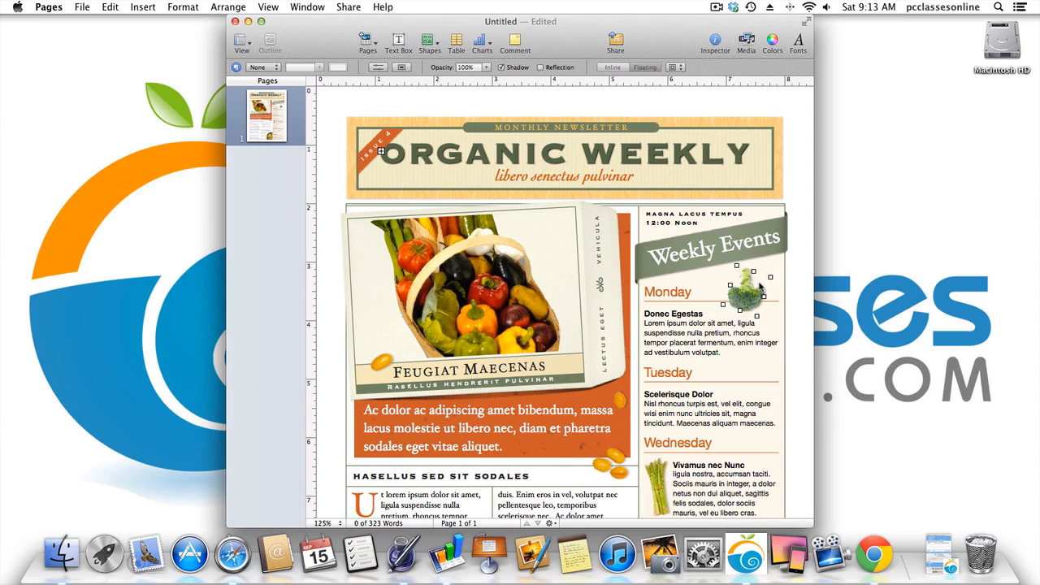
left_click(709, 279)
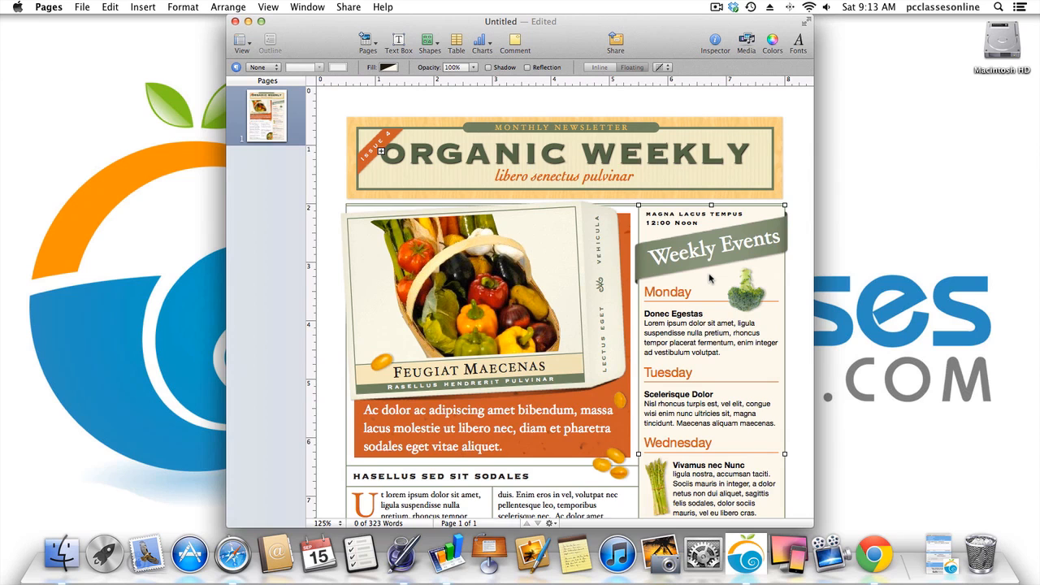
scroll(709, 278, "down", 2)
scroll(709, 278, "up", 2)
Close the newsletter without saving and create a new document from the Blank word processing template.
left_click(235, 21)
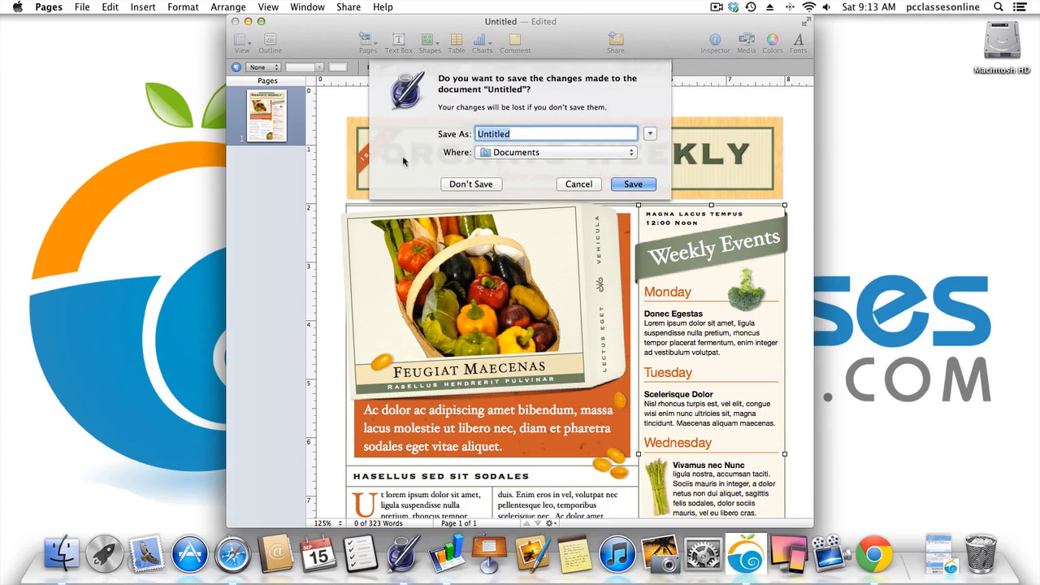
left_click(471, 185)
left_click(90, 7)
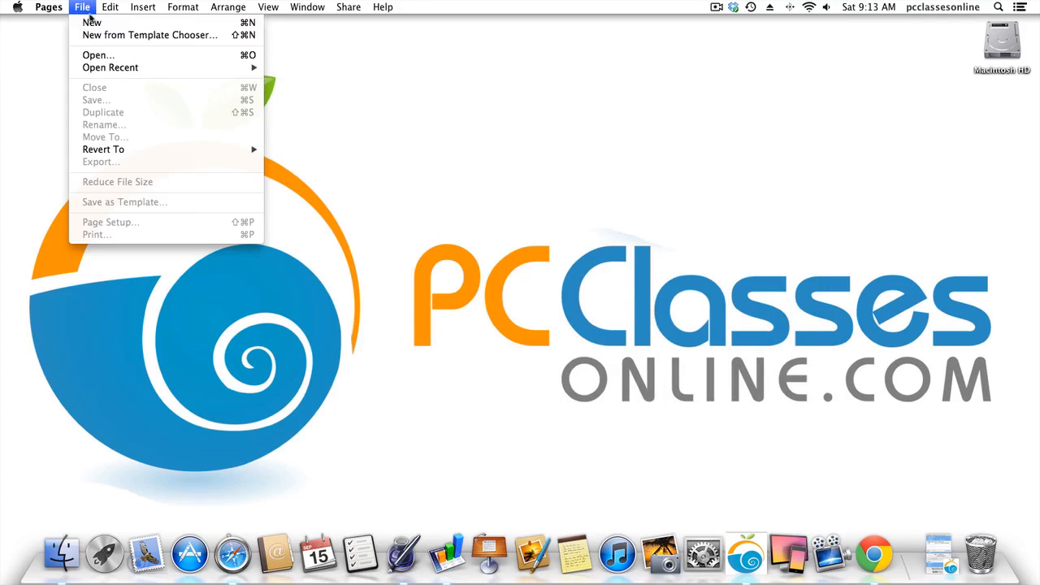
left_click(100, 35)
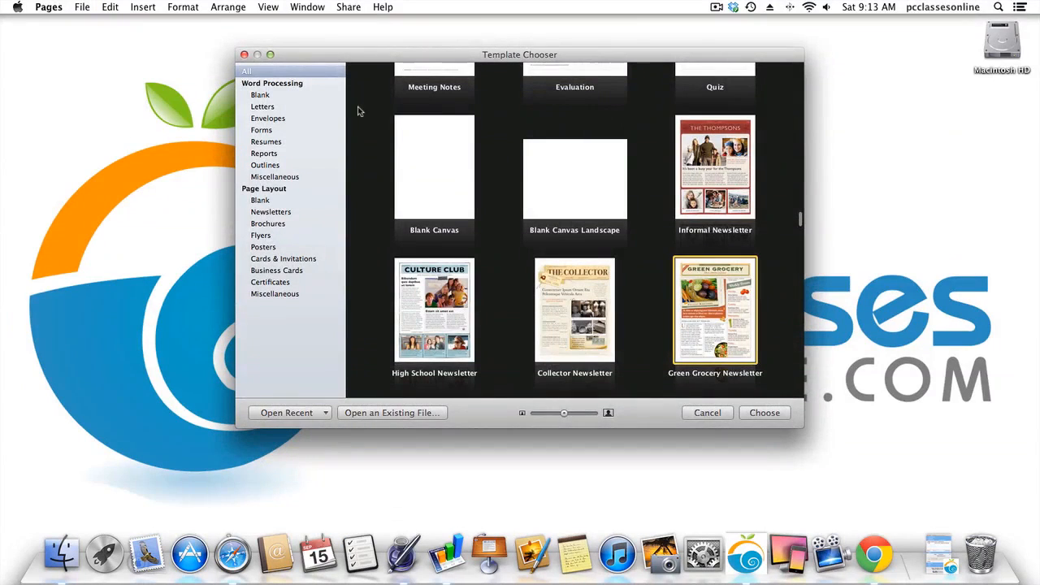
left_click(310, 87)
double_click(410, 123)
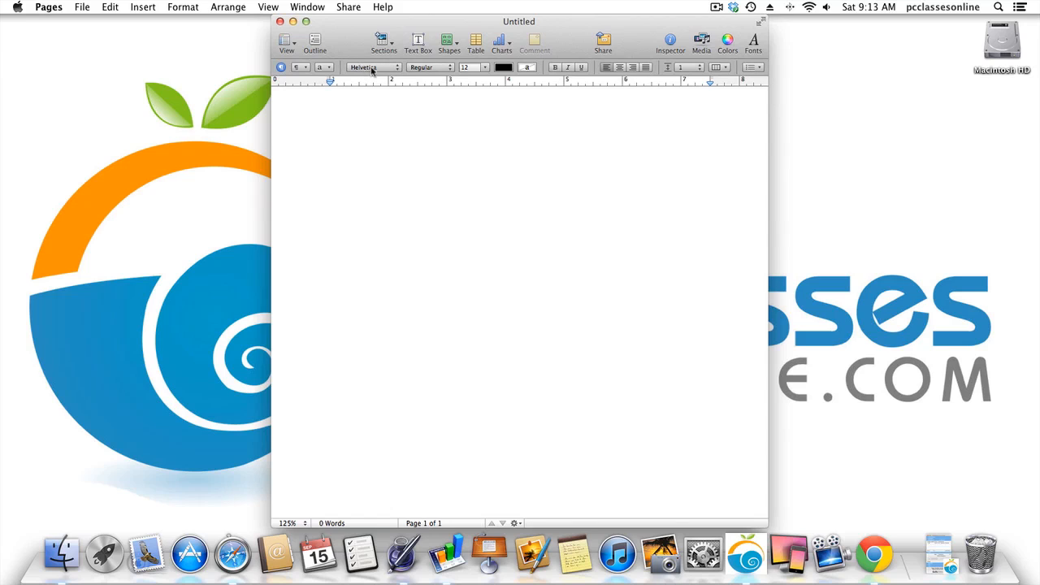
Check the available Helvetica typeface styles without changing them, and open the Inspector with the document settings.
left_click(450, 67)
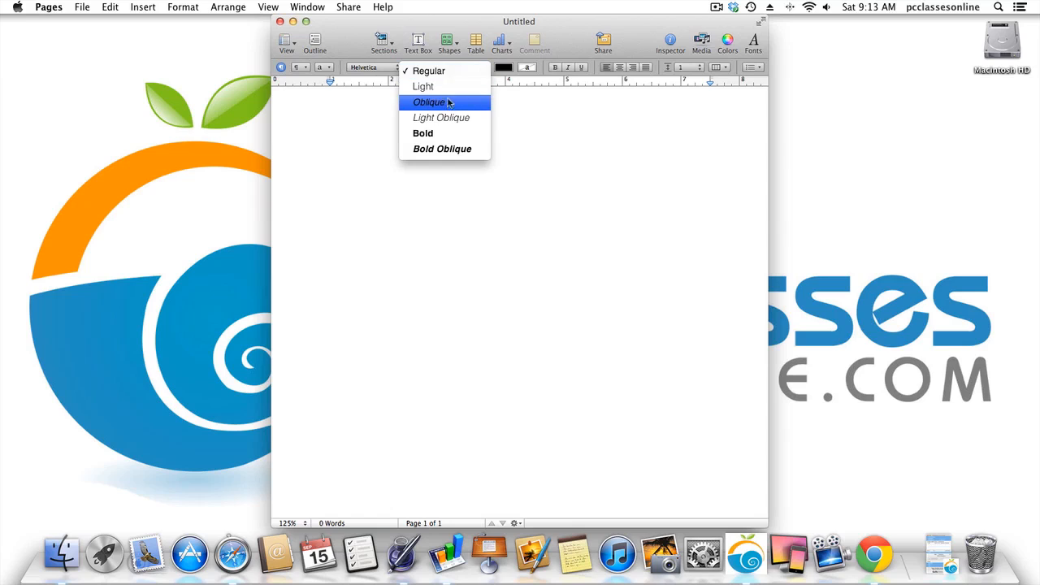
left_click(528, 120)
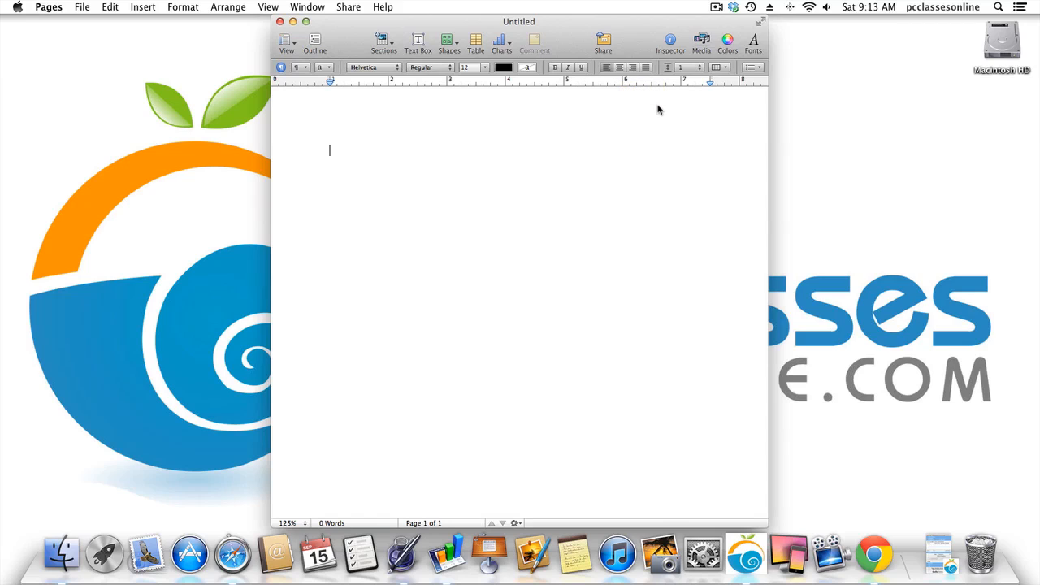
left_click(670, 40)
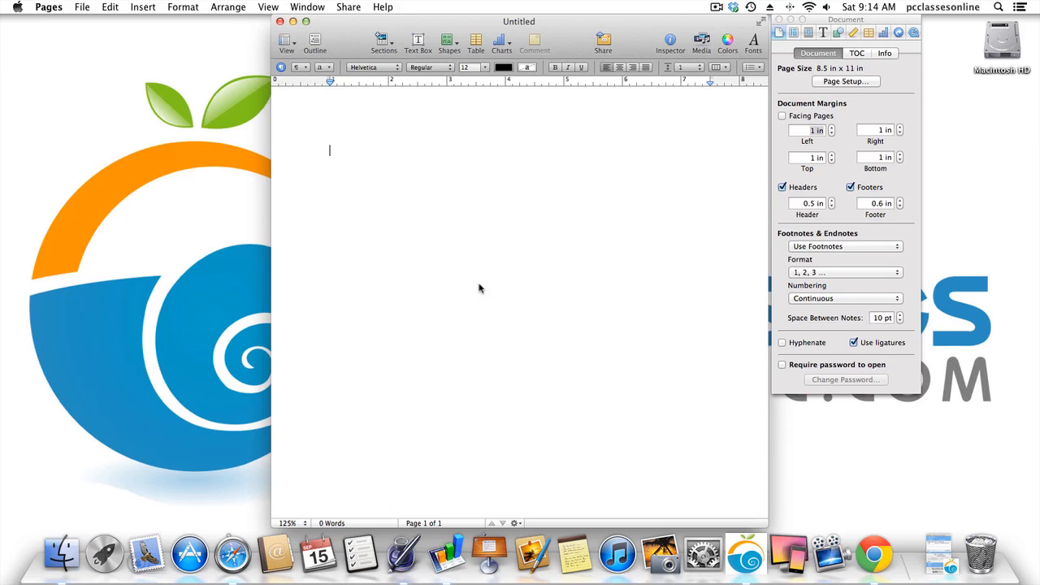
Zoom the blank page to 200% and enter the sample text "jhlkjhlkjhlkjh".
left_click(302, 524)
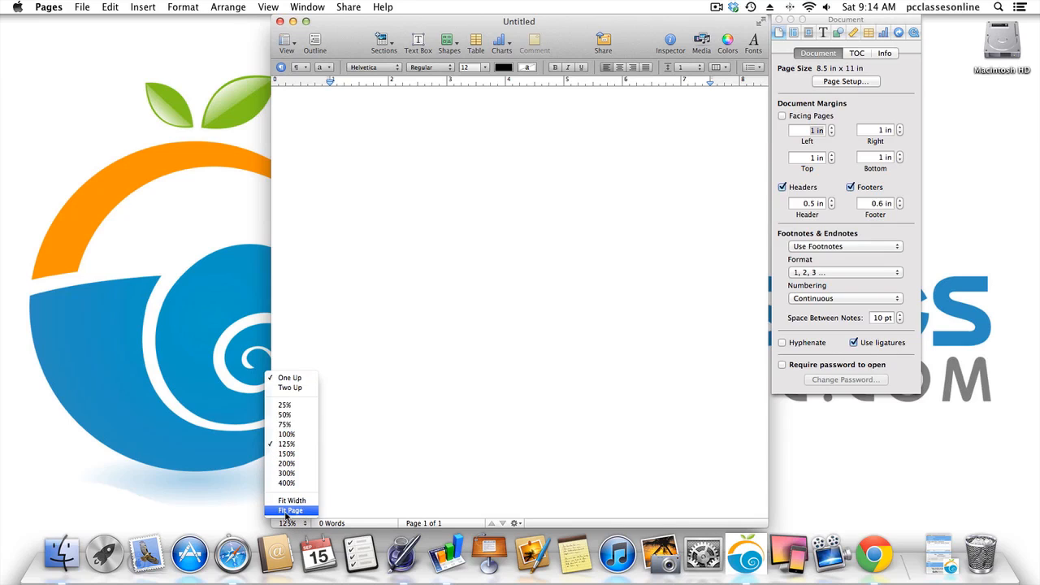
left_click(301, 463)
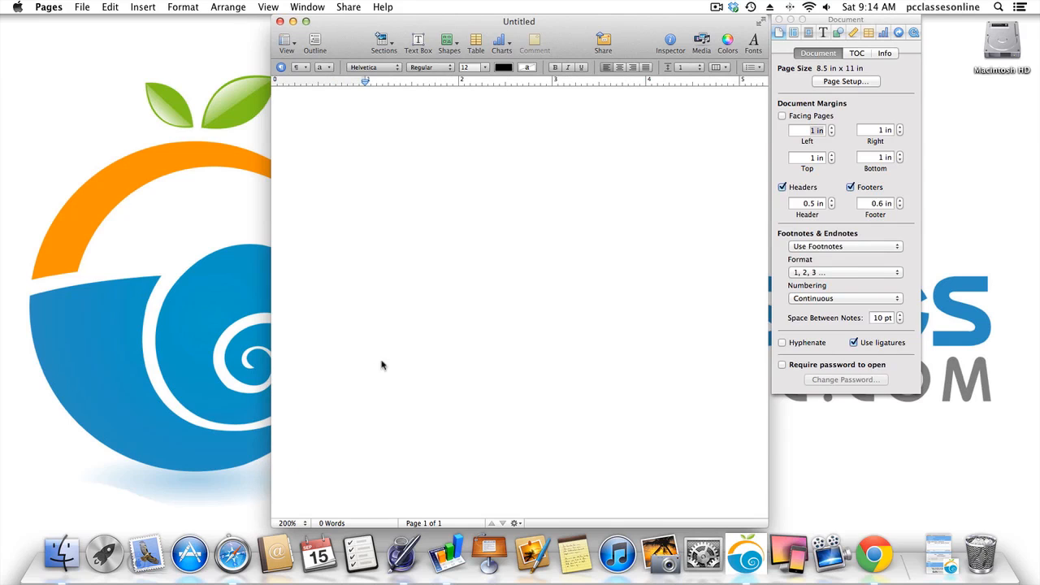
type("jhlkjhlkjhlkjh")
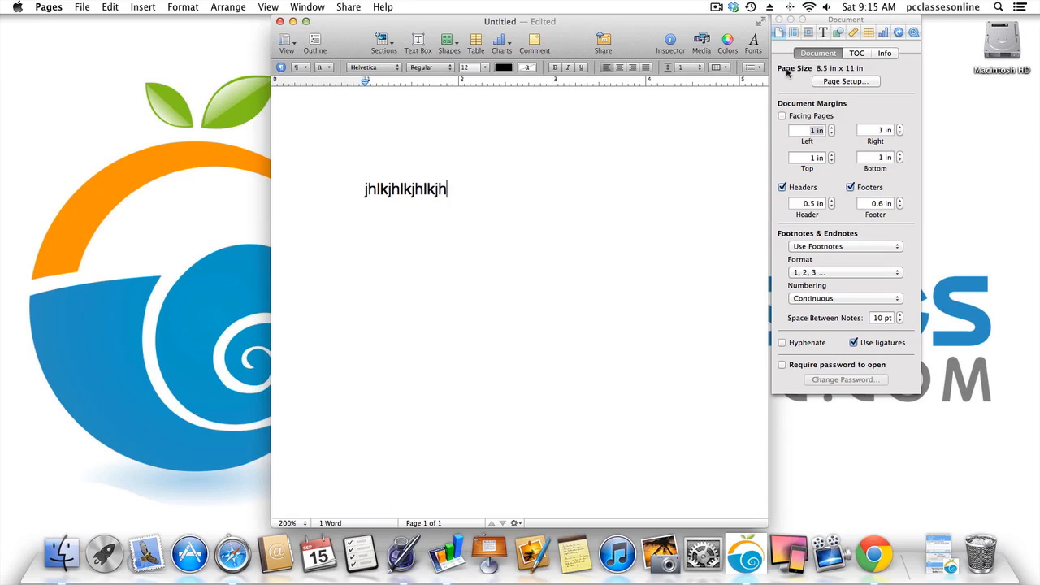
Review the page setup options for printer, paper size, orientation and scale without changing them.
left_click(844, 83)
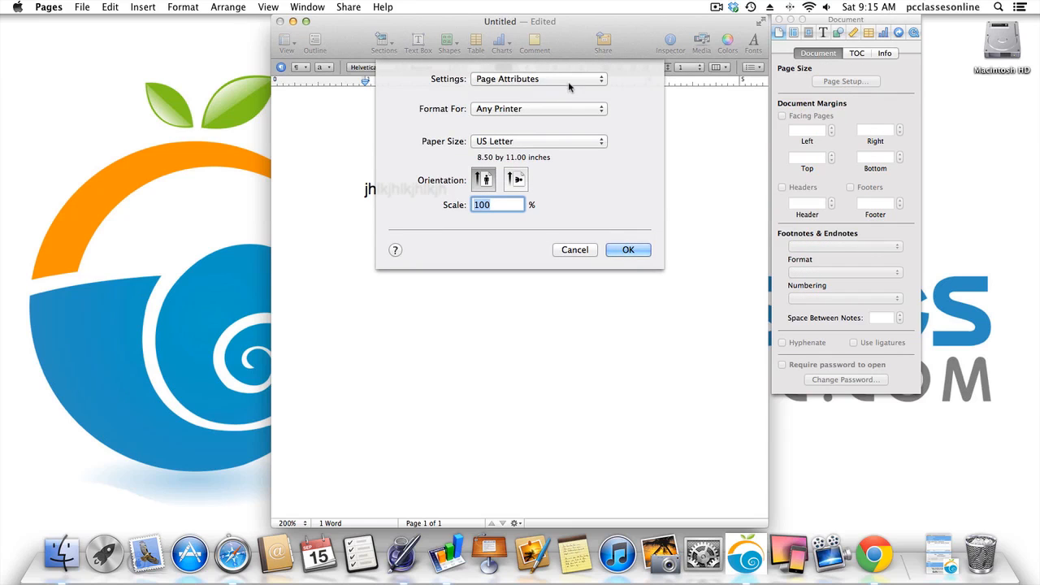
left_click(574, 249)
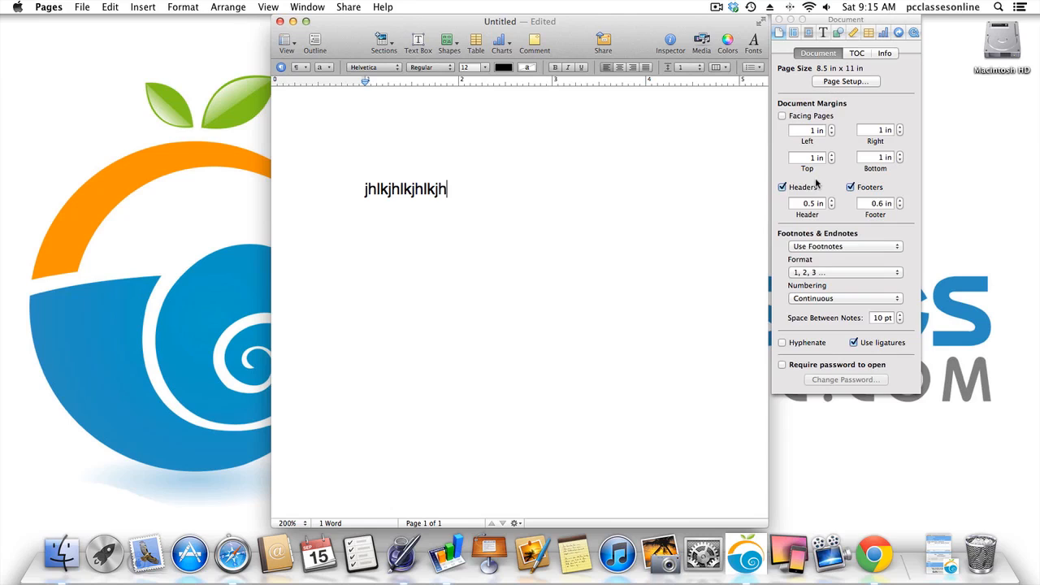
Set the document's left margin to 2 in.
left_click(832, 128)
left_click(832, 128)
left_click(832, 127)
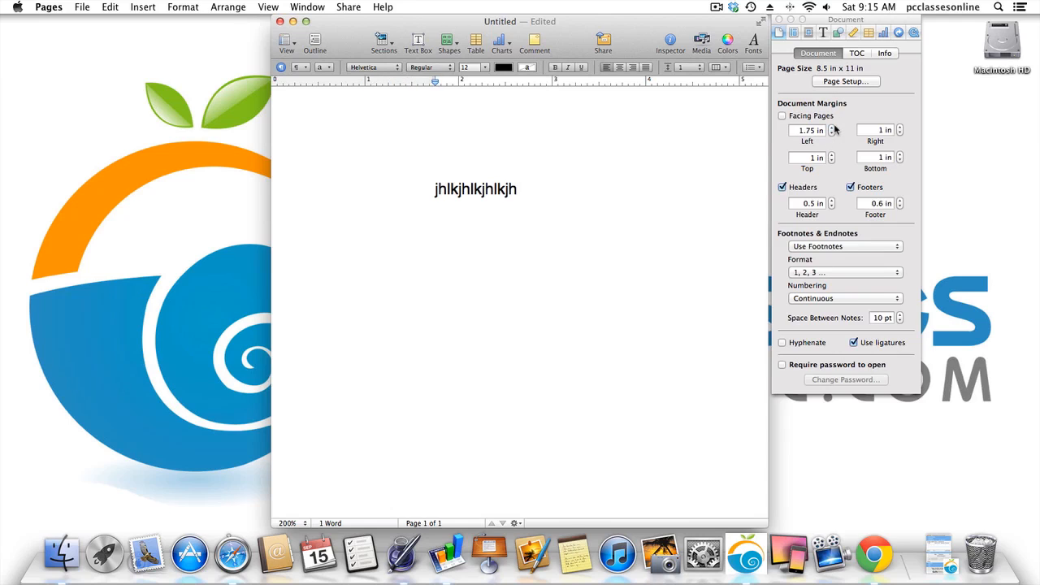
left_click(832, 128)
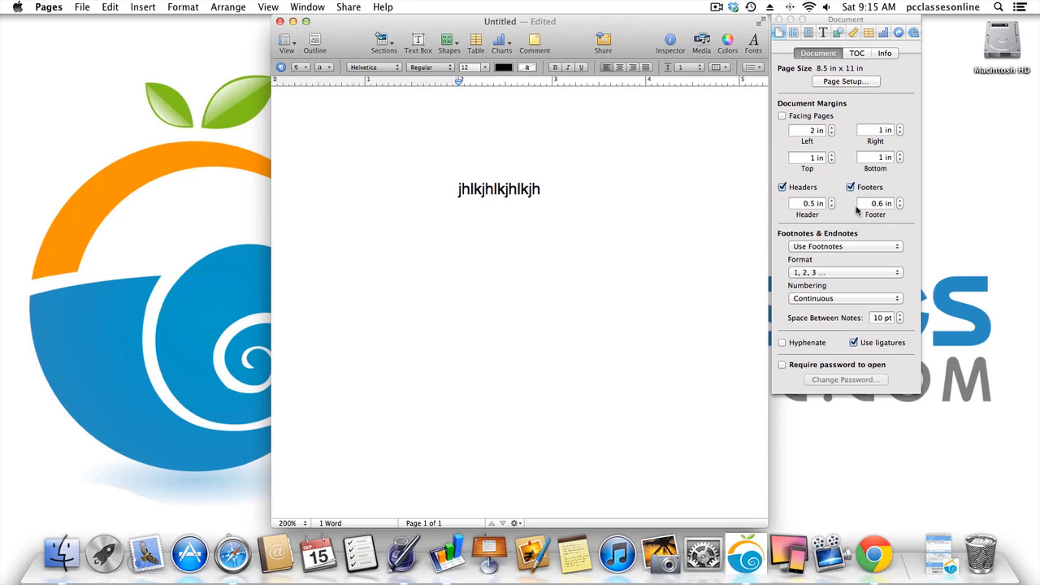
Review the footnote type, footnote format and document password options without changing them.
left_click(845, 247)
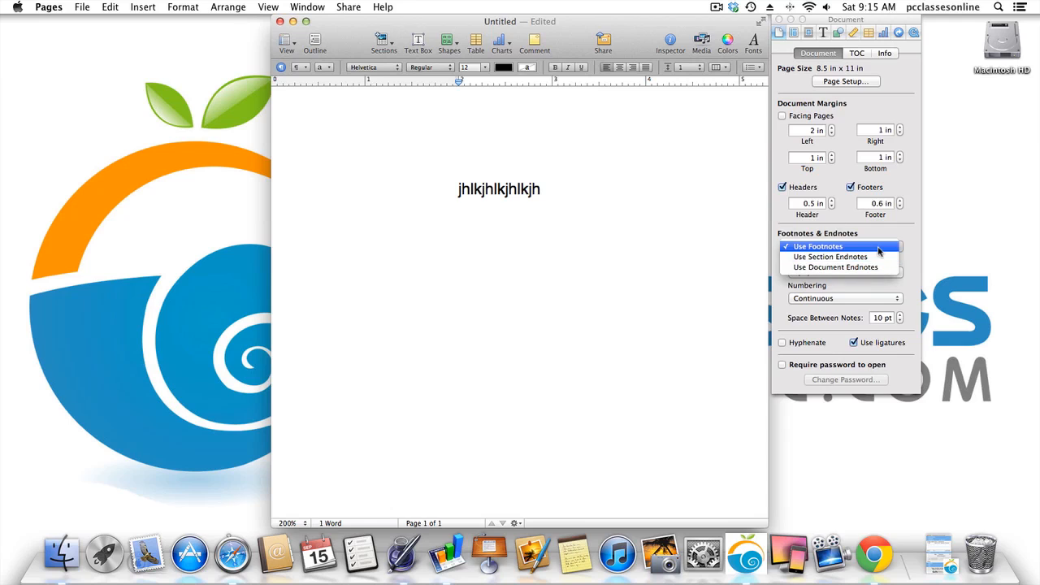
left_click(879, 247)
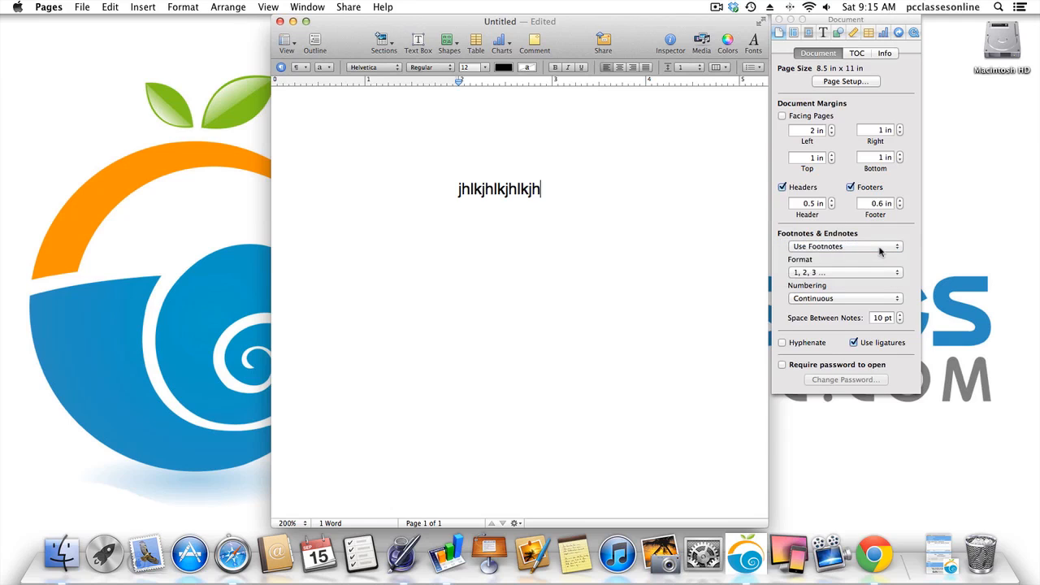
left_click(827, 276)
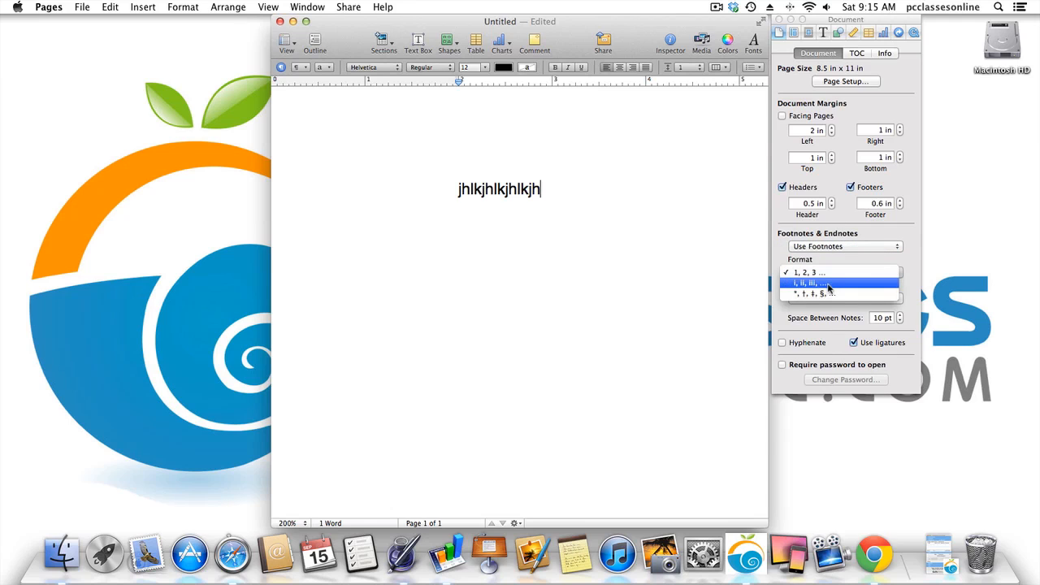
left_click(859, 268)
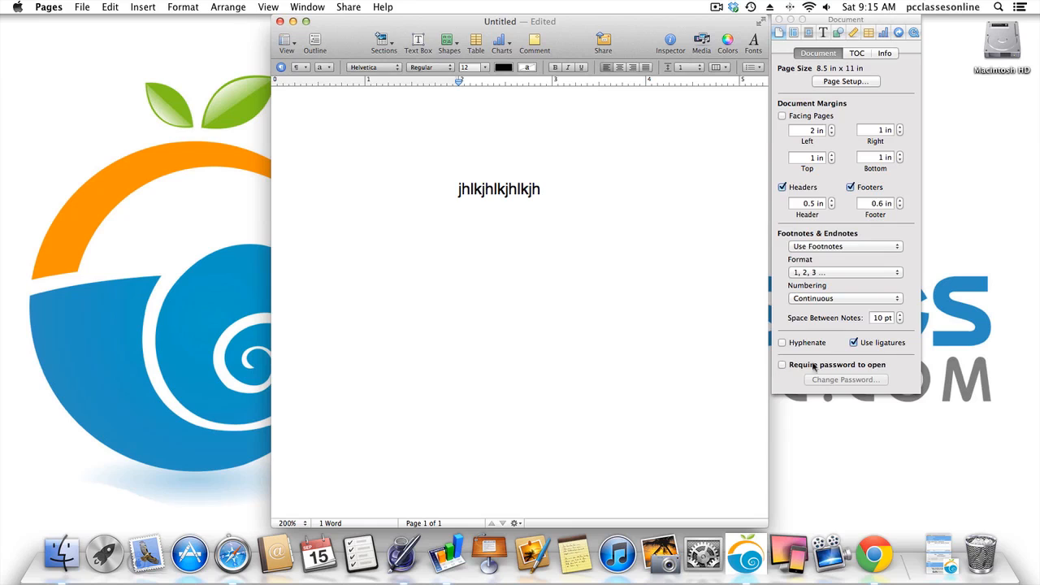
left_click(881, 366)
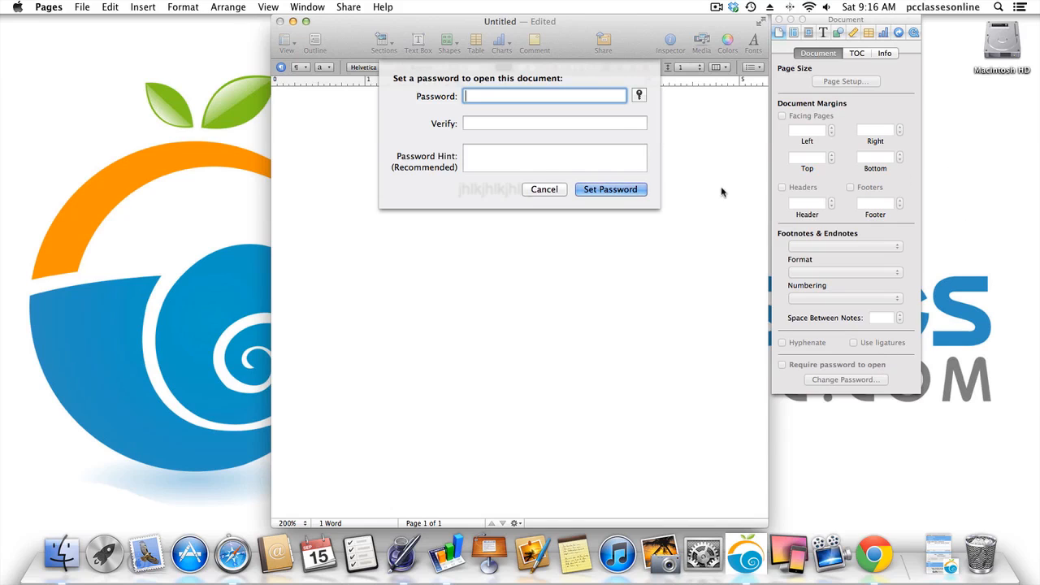
left_click(545, 188)
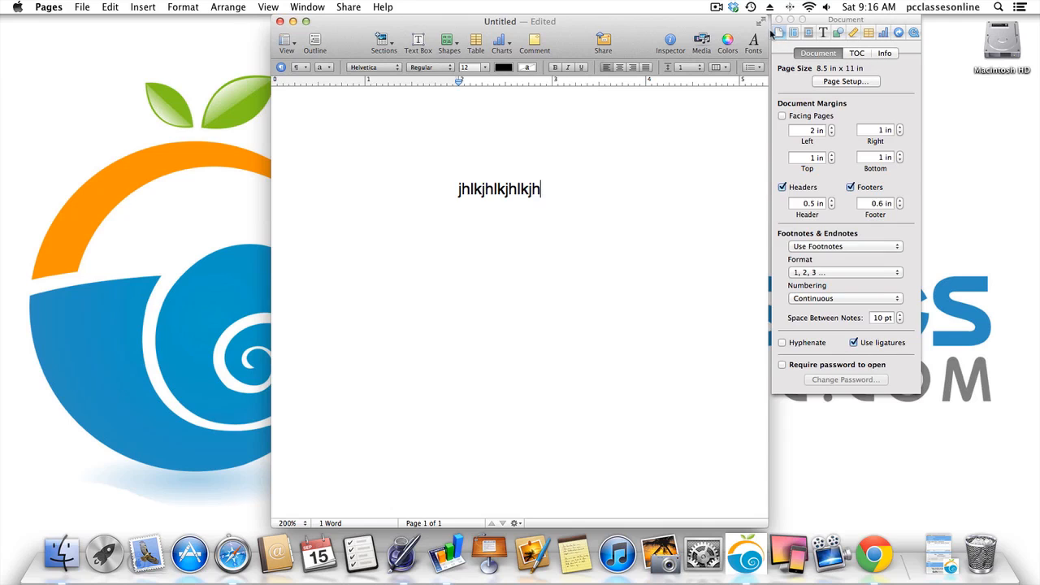
Review the document's table of contents settings and its author, title, keyword and statistics information.
left_click(856, 53)
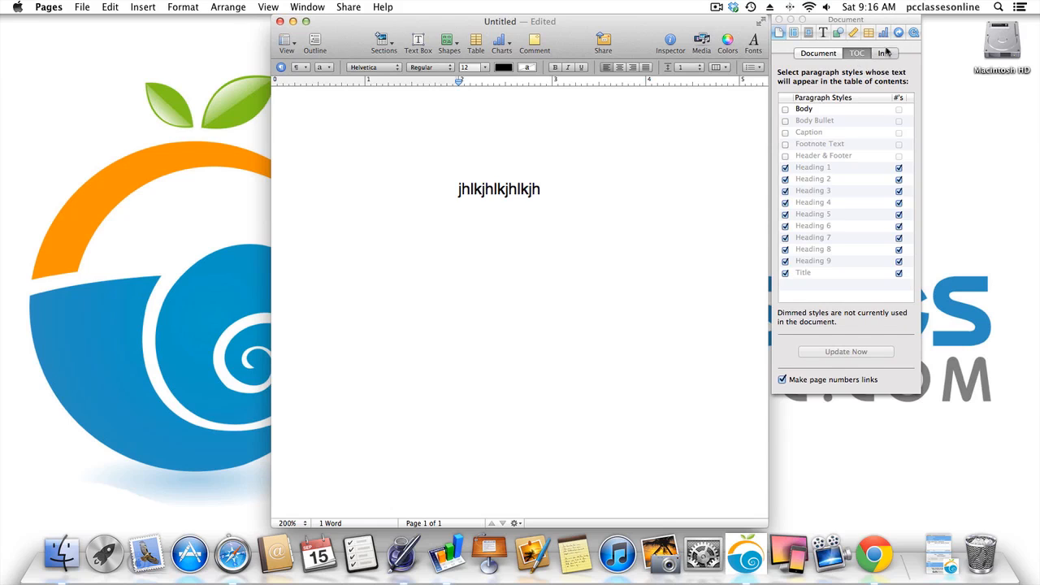
left_click(886, 52)
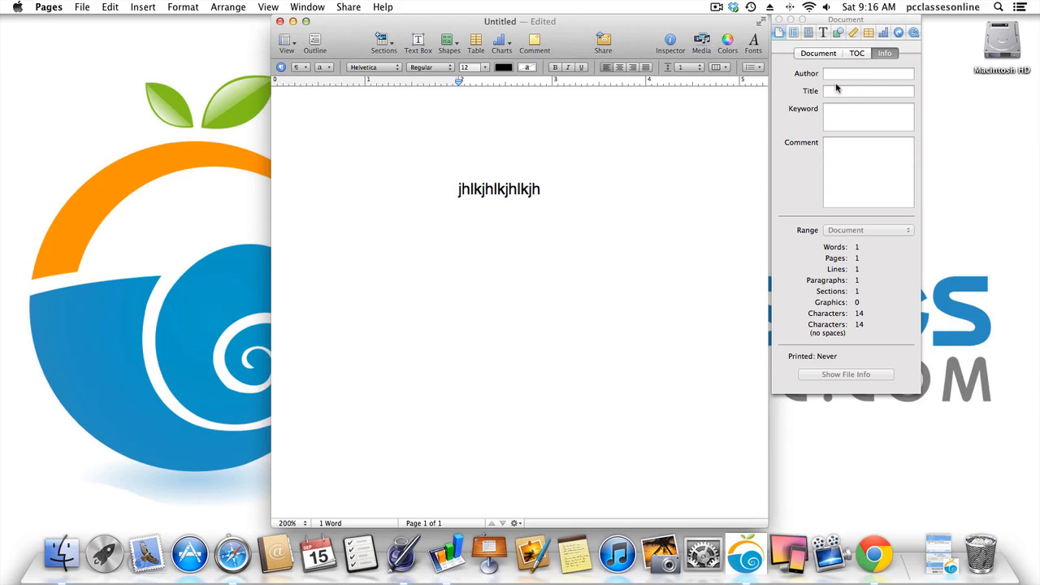
Set the layout to three equal-width columns and check the section's page number and configuration options.
left_click(794, 33)
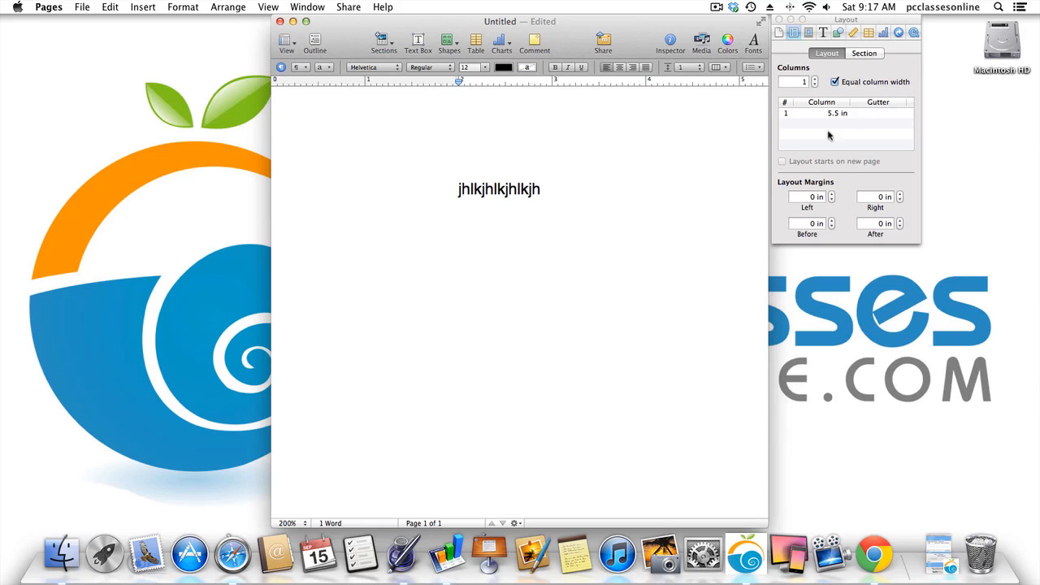
left_click(816, 79)
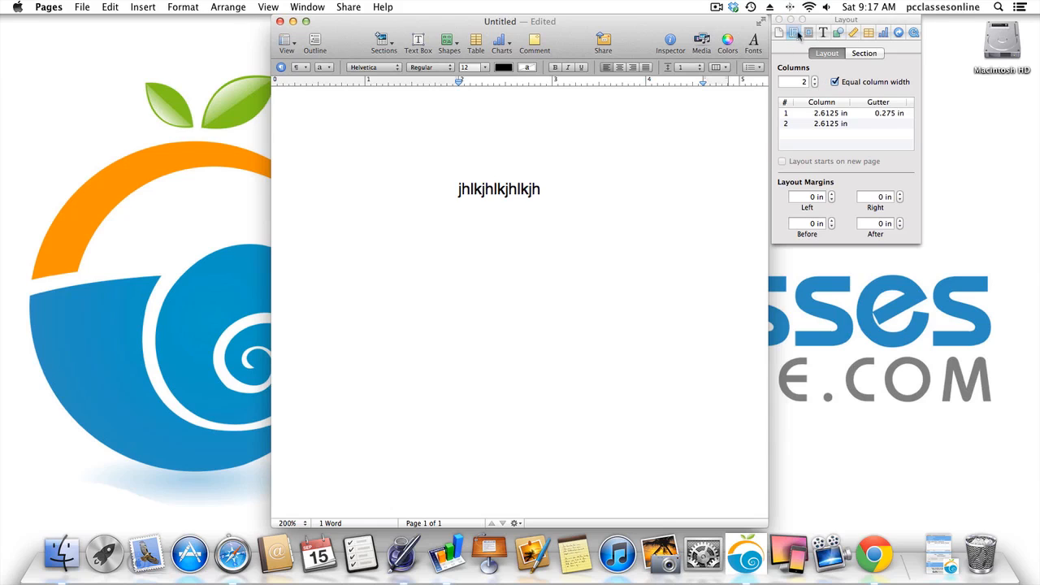
left_click(815, 80)
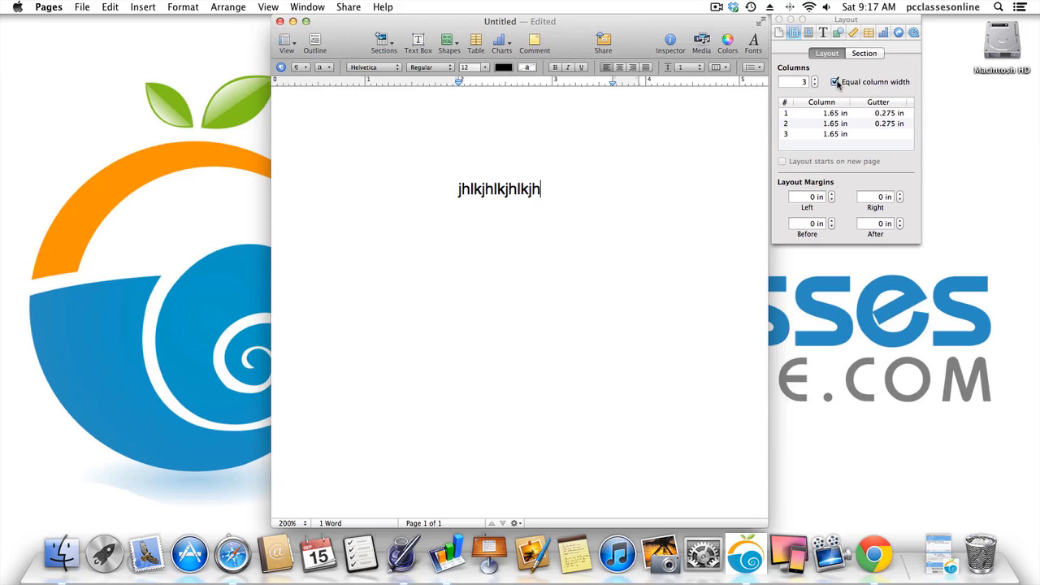
left_click(861, 53)
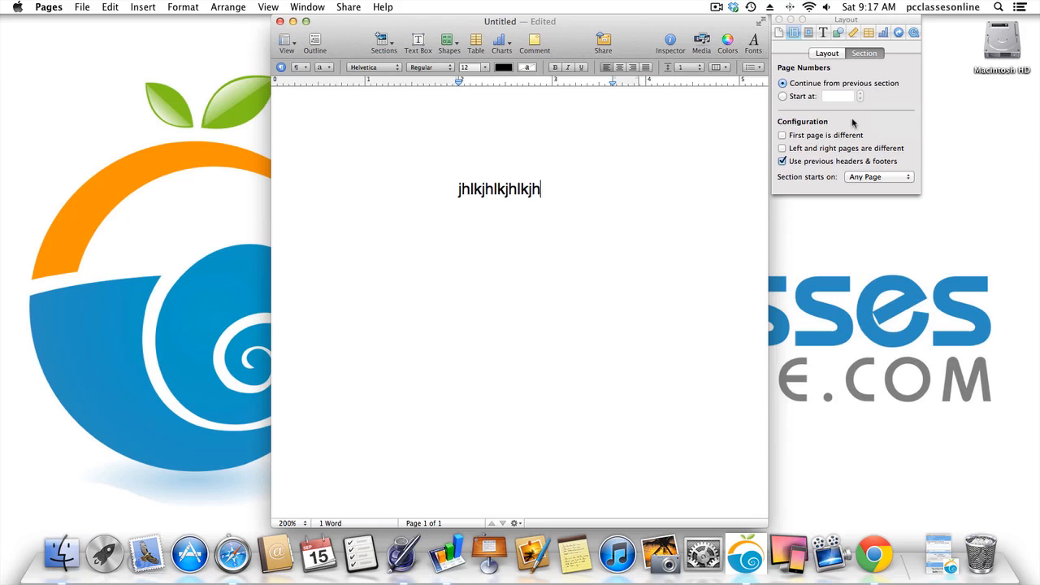
Display the object wrap settings and move the 400_VEGETABLE BASKET image from the Trash to the desktop.
left_click(814, 33)
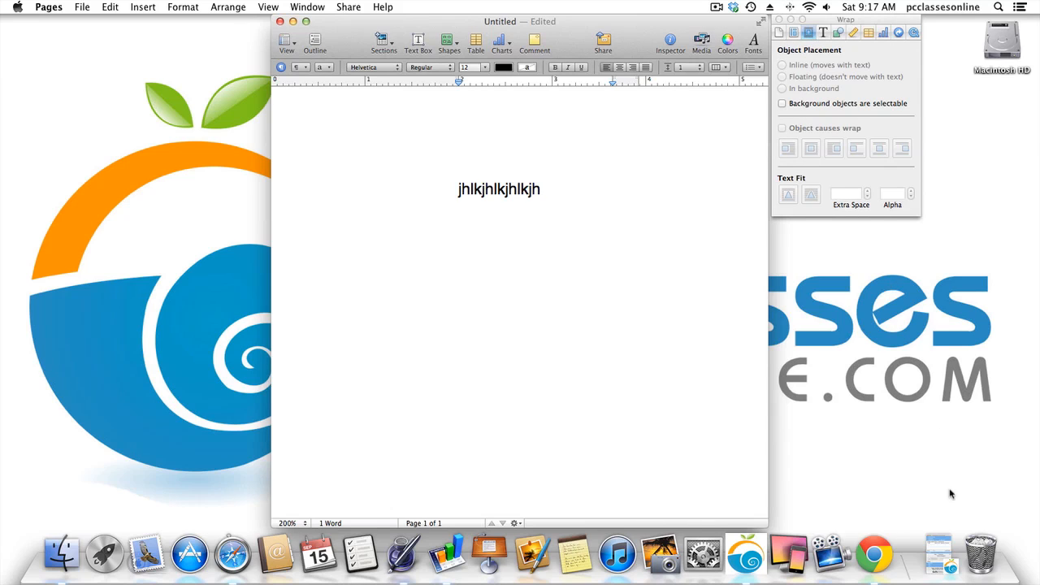
left_click(973, 538)
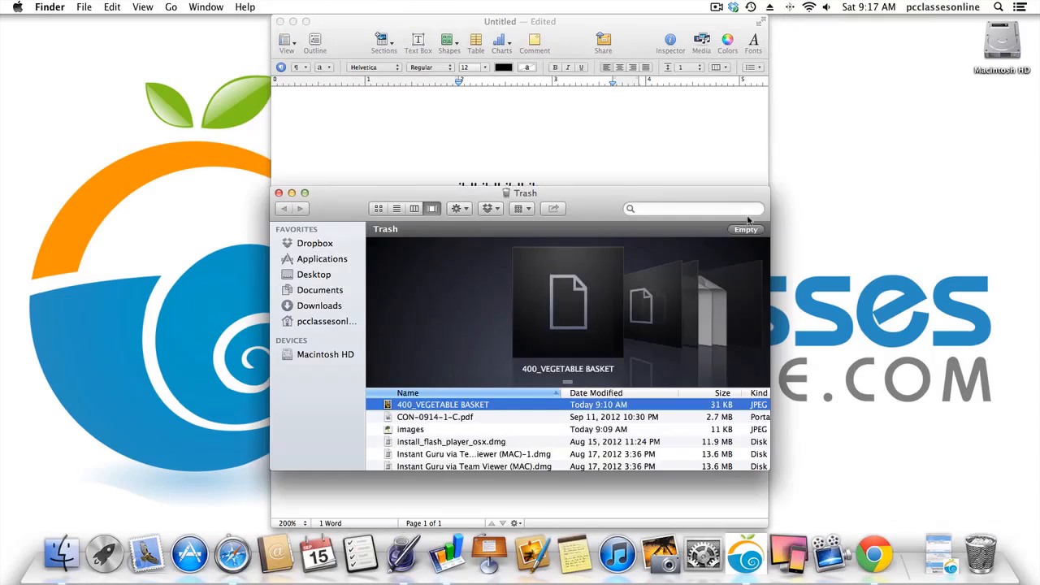
right_click(409, 404)
left_click(687, 378)
left_click_drag(440, 406, 863, 306)
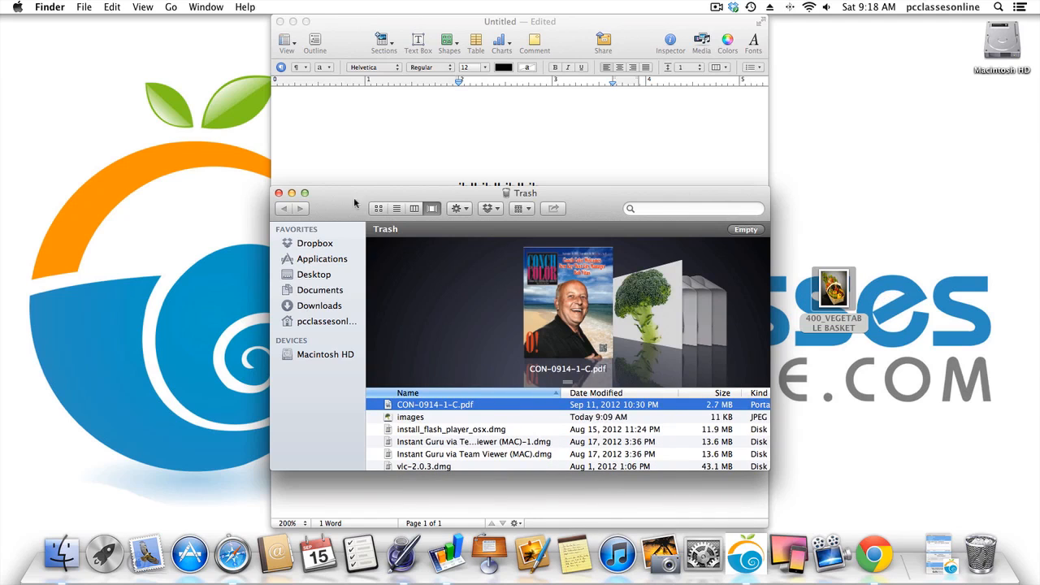
left_click(279, 194)
Place the 400_VEGETABLE BASKET image from the desktop on the page as a floating object.
left_click_drag(833, 283, 569, 261)
left_click_drag(485, 230, 433, 247)
left_click_drag(615, 202, 604, 273)
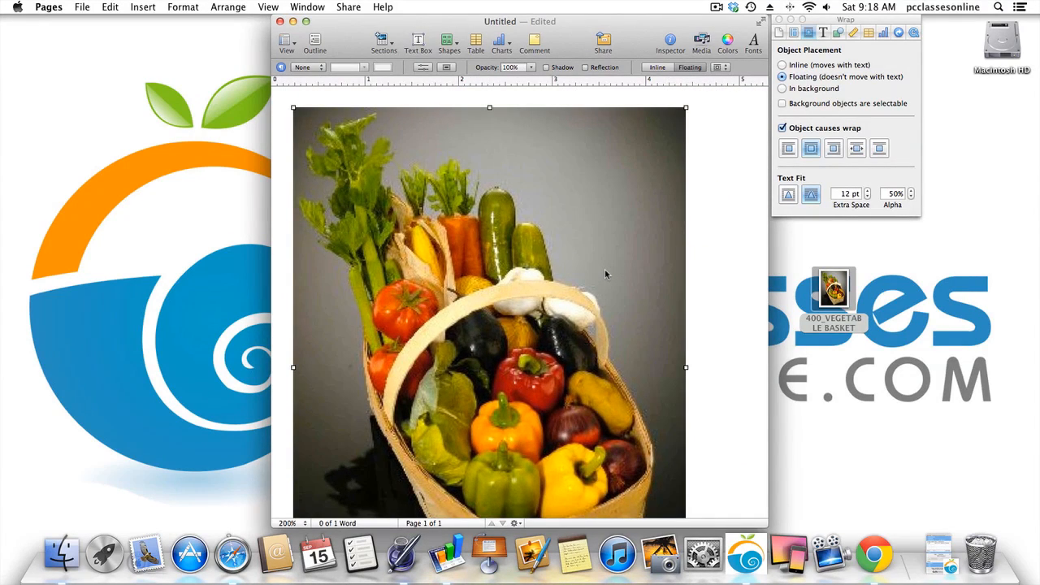
Shrink the vegetable basket picture to about 2.5 in wide and position it near the page's upper-left corner.
left_click(689, 115)
left_click_drag(532, 217, 609, 299)
left_click_drag(371, 191, 553, 392)
left_click_drag(597, 491, 396, 227)
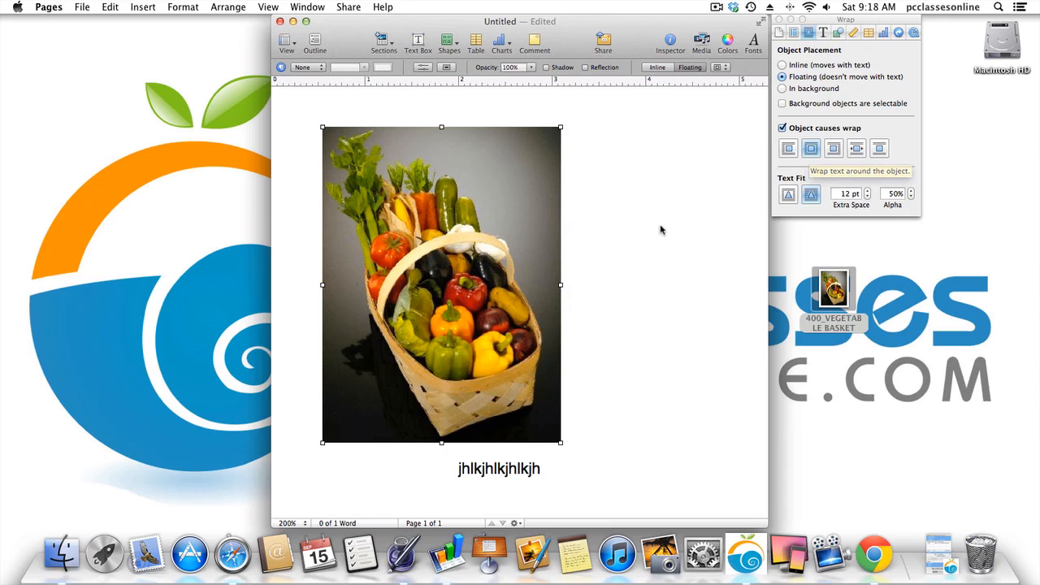
Extend the sample text below the picture with several lines of random letters starting with "ds;alkfjsa;lkfj".
left_click(552, 469)
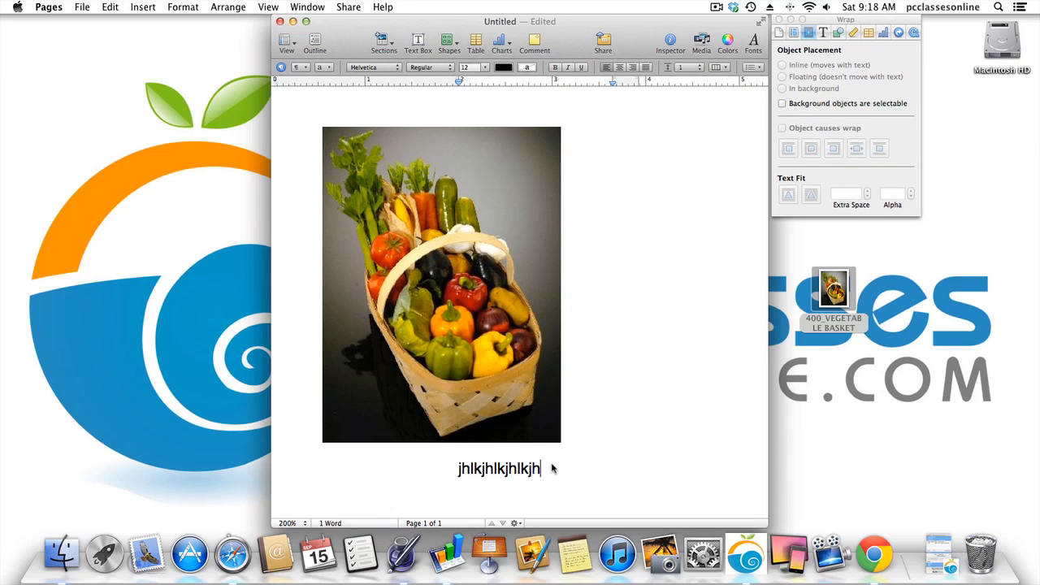
type("ds;alkfjsa;lkfj")
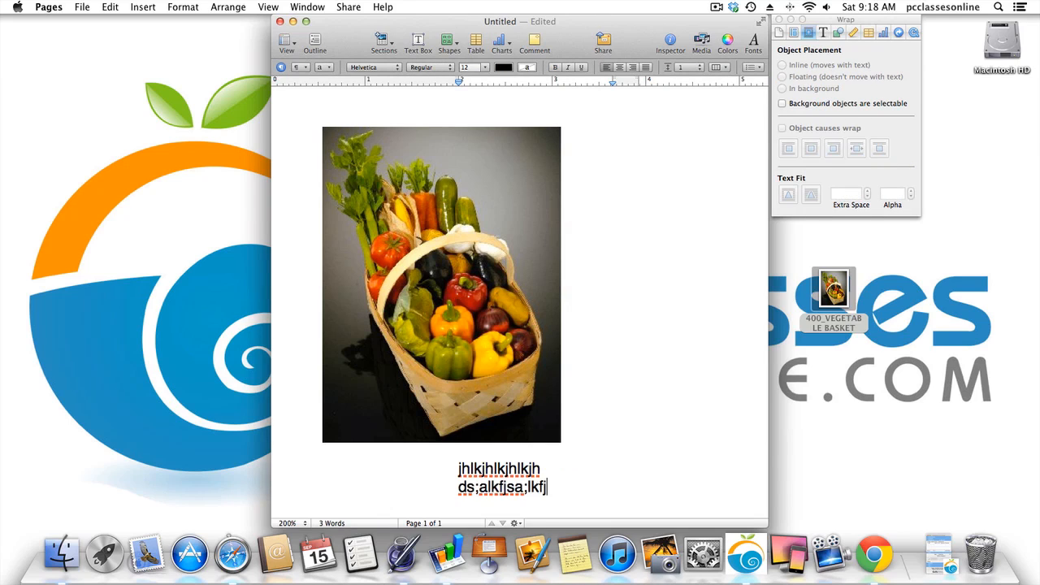
type("ds;lfkjdsa ;fllskaj f;dafkj;dsalvkjds;lvkjn; skjr;sekjn;vlknr;alk")
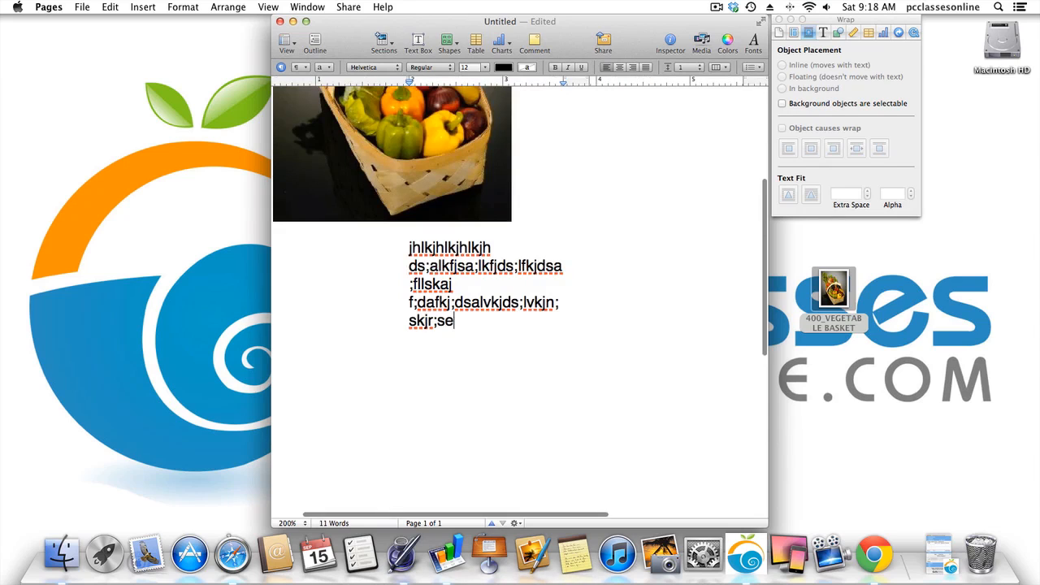
Copy the whole block of sample text and paste it repeatedly after itself until the text runs into the third column.
key("alt+shift+Left")
key("alt+shift+Left")
key("alt+shift+Left")
key("alt+shift+Left")
key("alt+shift+Left")
left_click_drag(556, 328, 393, 257)
key("super+c")
key("Right")
key("super+v")
key("super+v")
key("super+v")
key("super+v")
key("super+v")
key("super+v")
key("super+v")
key("super+v")
key("super+v")
key("super+v")
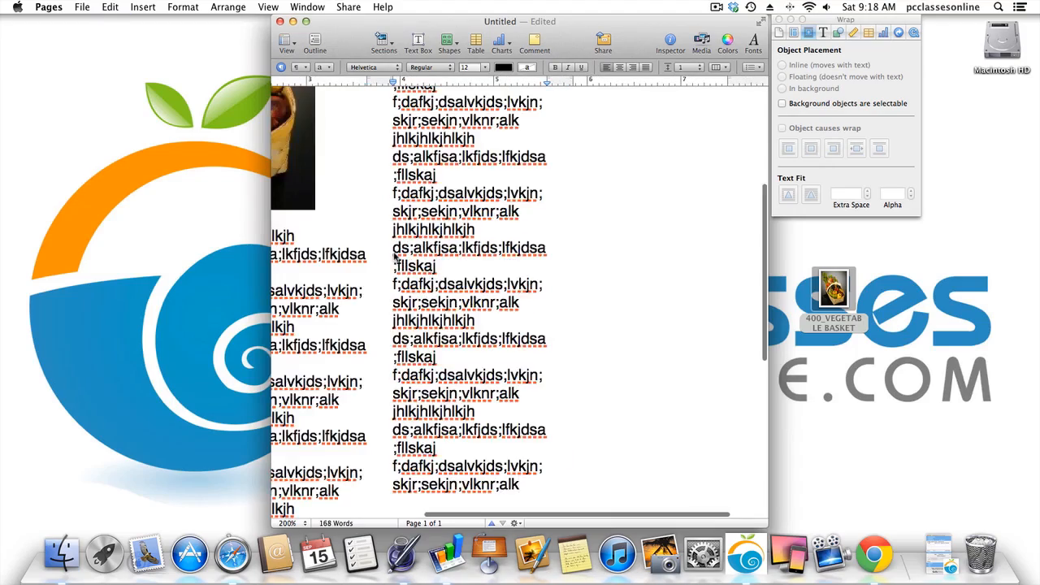
scroll(396, 258, "left", 5)
scroll(396, 258, "up", 5)
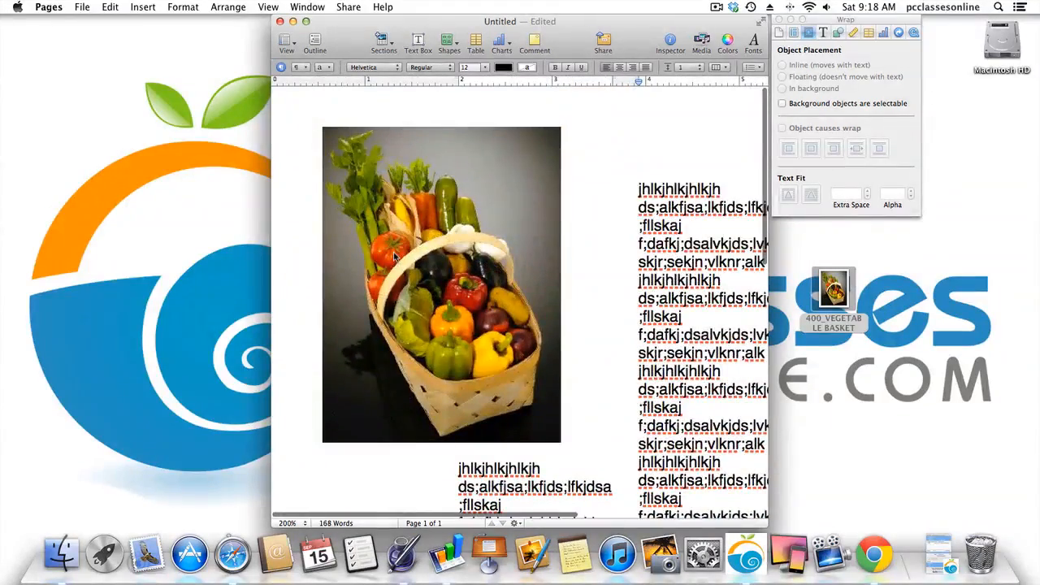
key("super+v")
key("super+v")
key("super+v")
key("super+v")
key("super+v")
key("super+v")
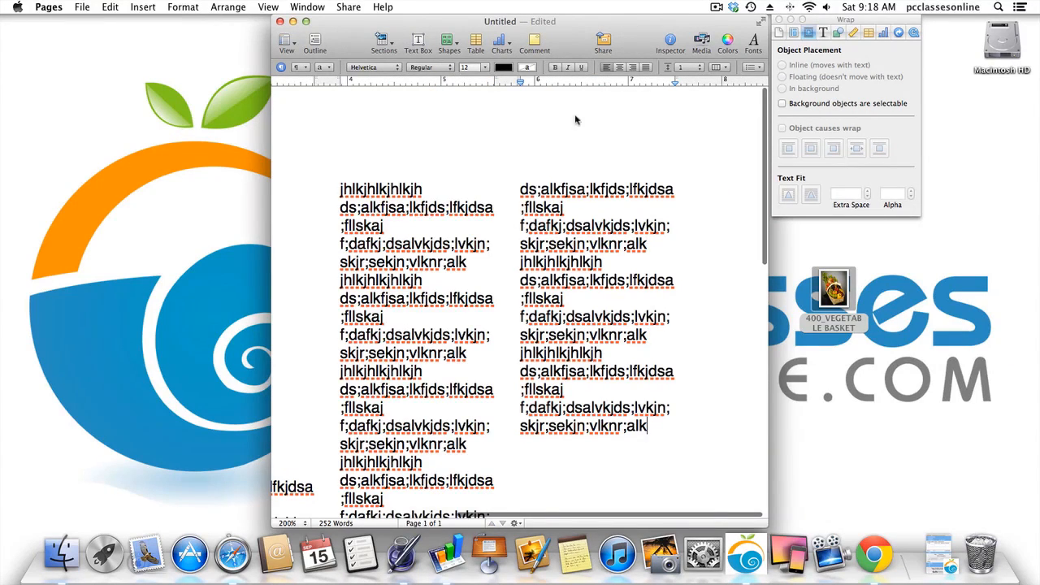
Set the layout to a single column.
left_click(797, 33)
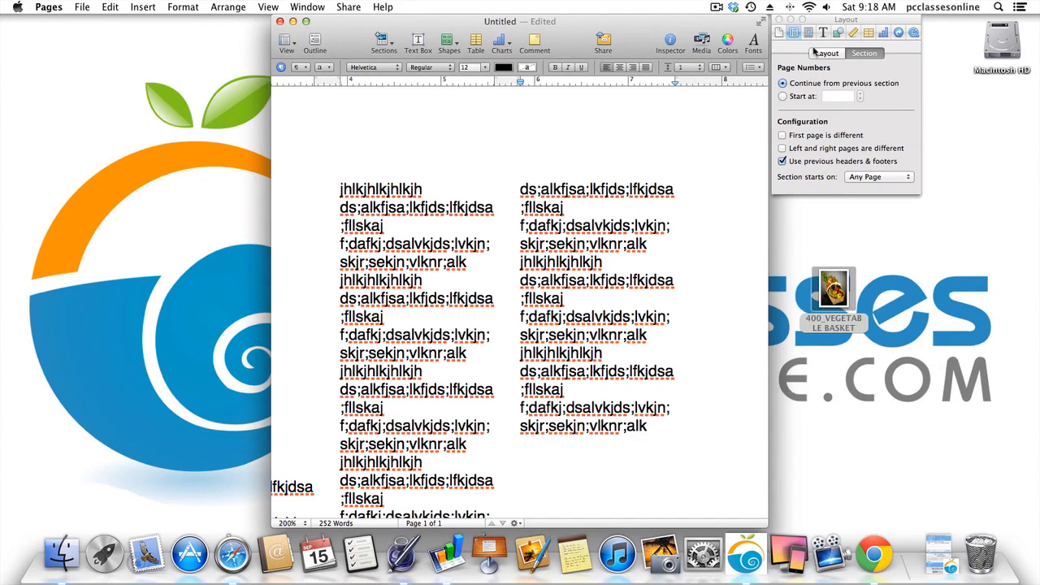
left_click(815, 52)
left_click(815, 85)
left_click(815, 85)
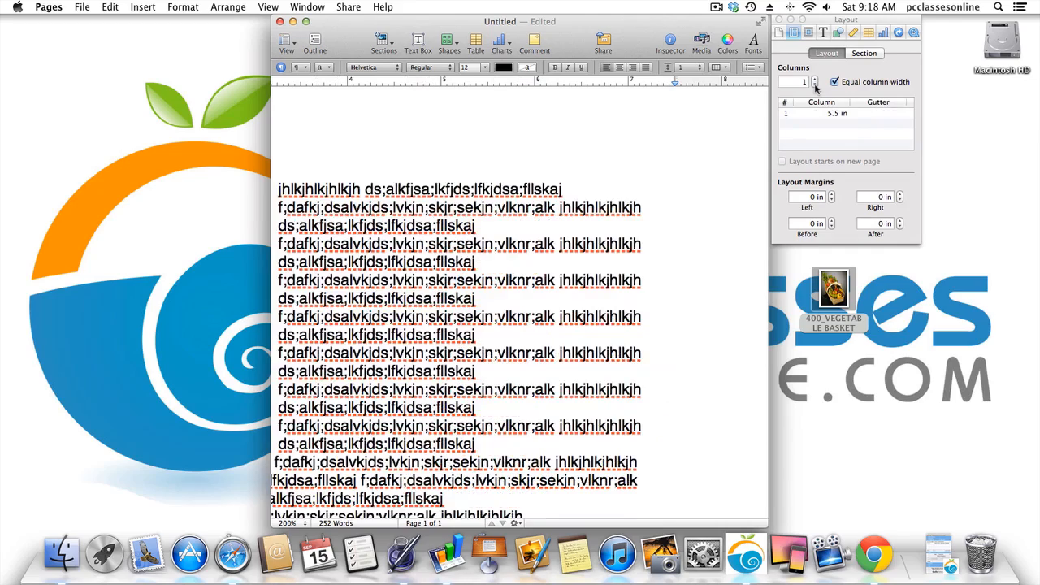
Bring back the object wrap settings and widen the document window to show the page's full width.
left_click(779, 33)
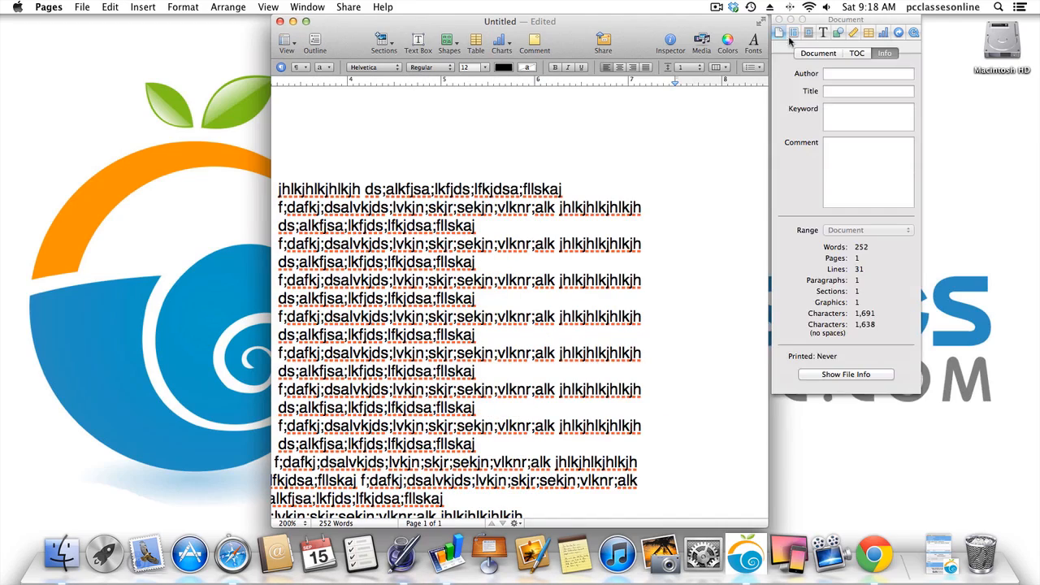
left_click(794, 34)
left_click(807, 34)
scroll(513, 153, "left", 8)
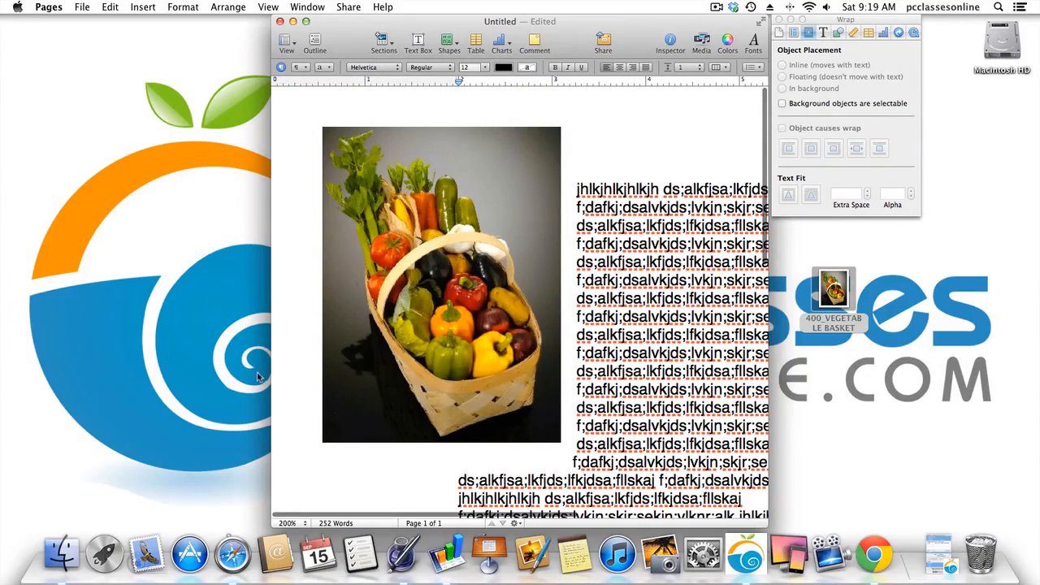
left_click_drag(268, 382, 10, 390)
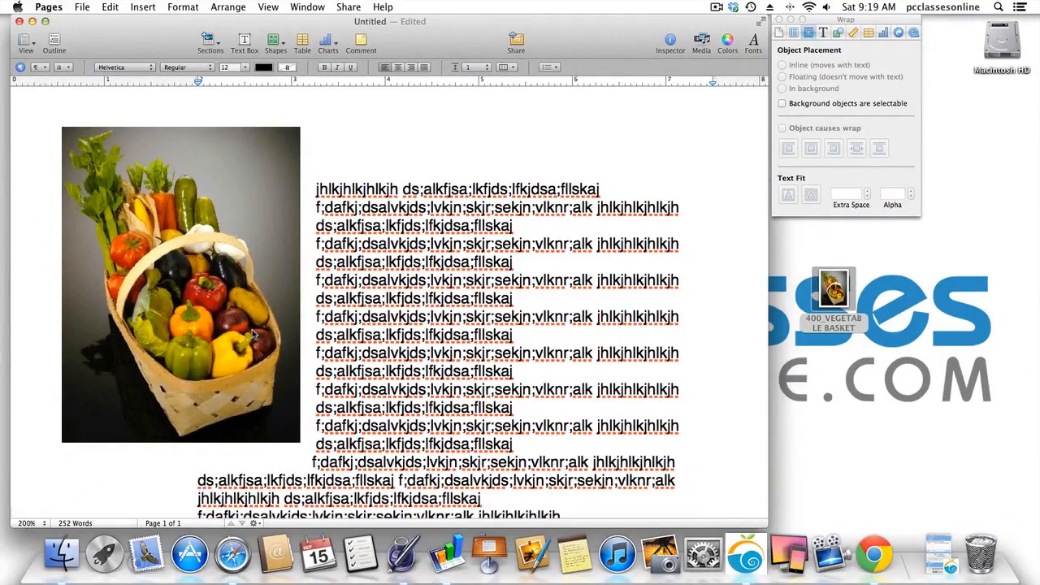
Move the vegetable basket picture into the left part of the text, just below the first three lines.
left_click(199, 294)
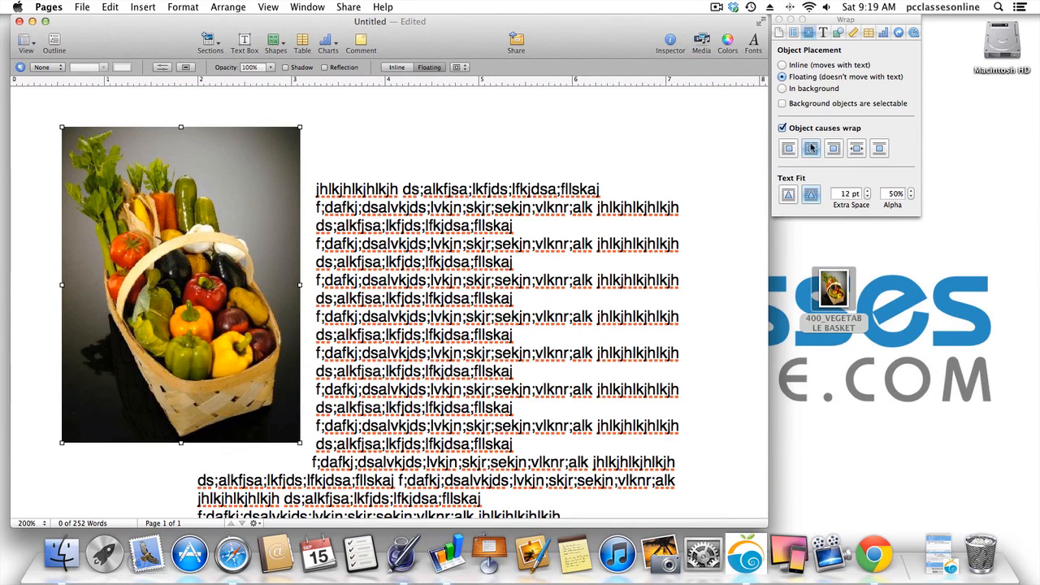
left_click_drag(180, 252, 354, 392)
left_click_drag(237, 273, 288, 374)
left_click_drag(399, 480, 281, 371)
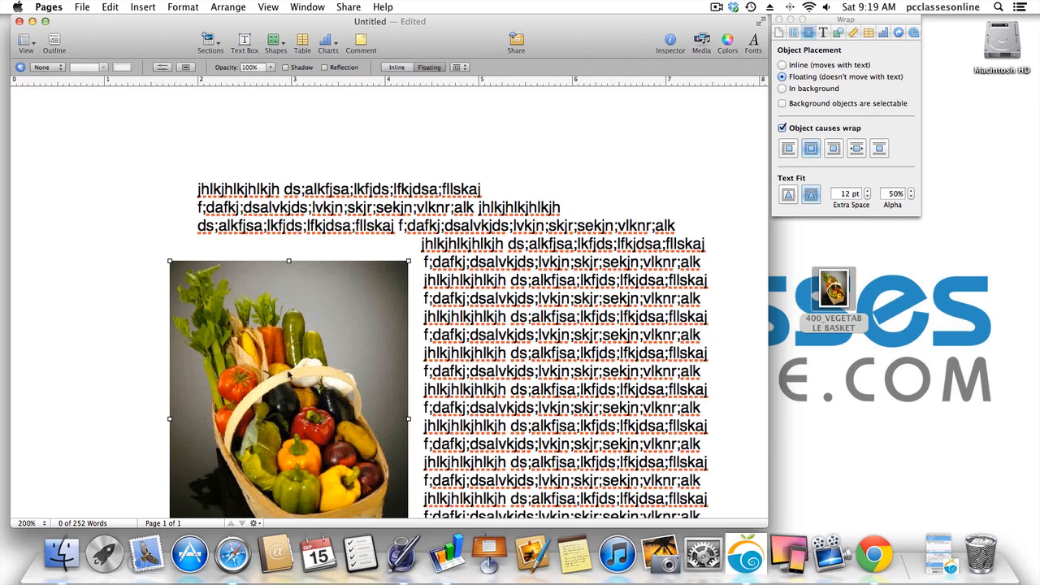
Try left-only and right-only text wrapping, set the picture to wrap on its larger side, and move it to the right of the text.
left_click(787, 148)
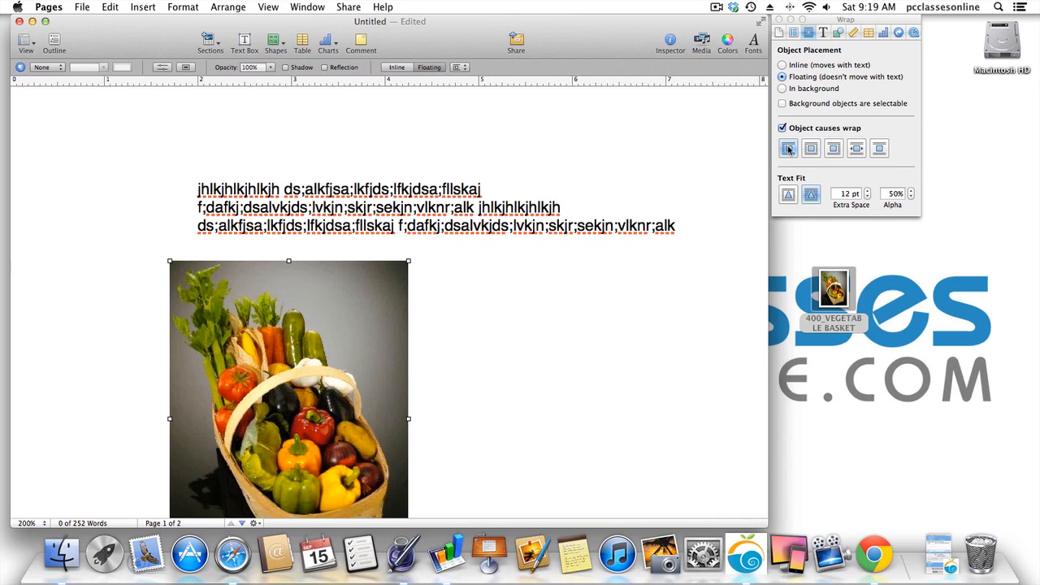
left_click(832, 148)
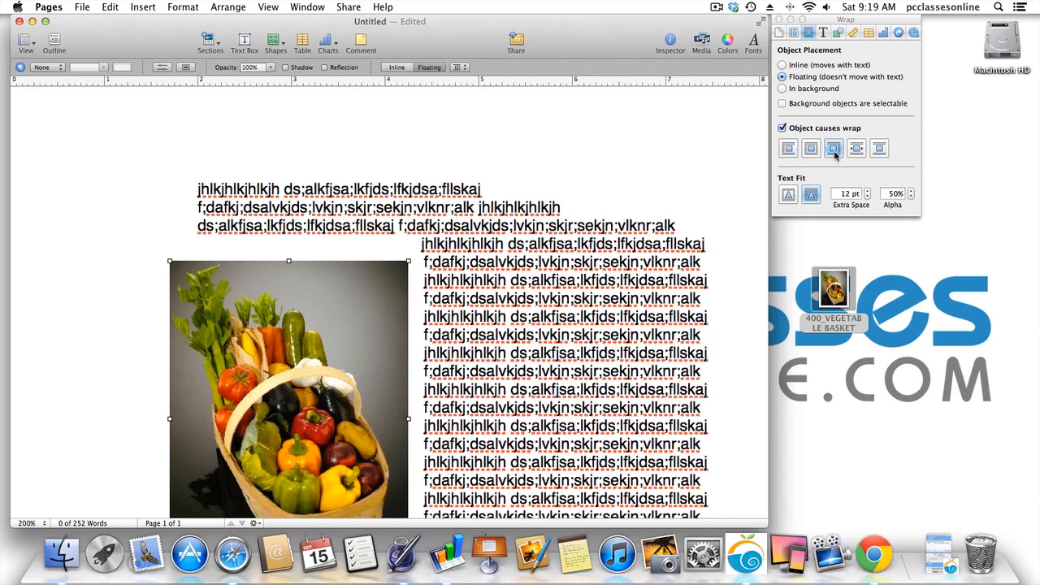
left_click(853, 153)
left_click_drag(341, 340, 666, 323)
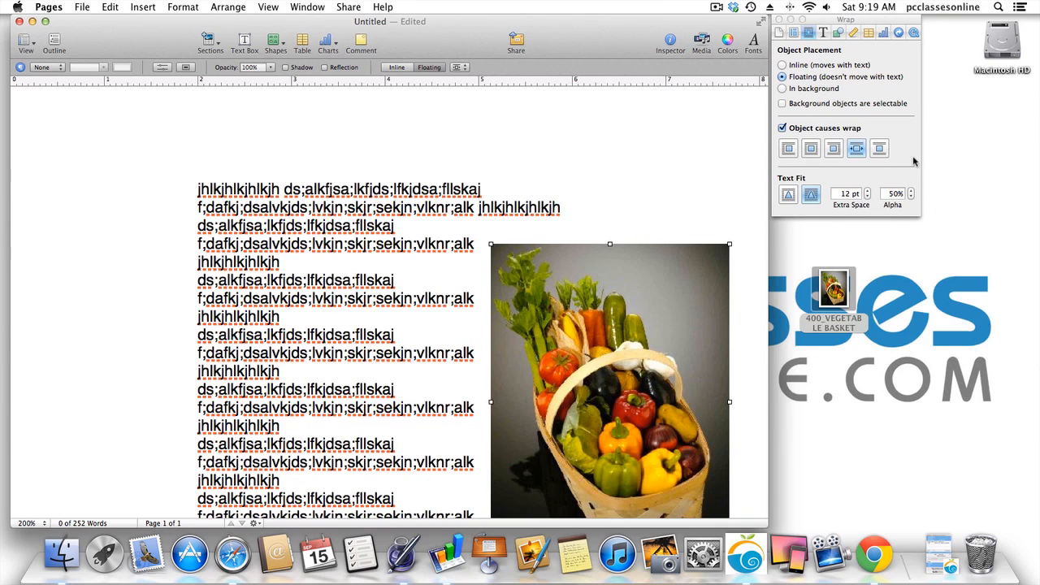
Fit the text to the picture's rectangular bounds and move the picture to the left part of the text, below the third line.
left_click(788, 194)
left_click_drag(595, 338, 270, 362)
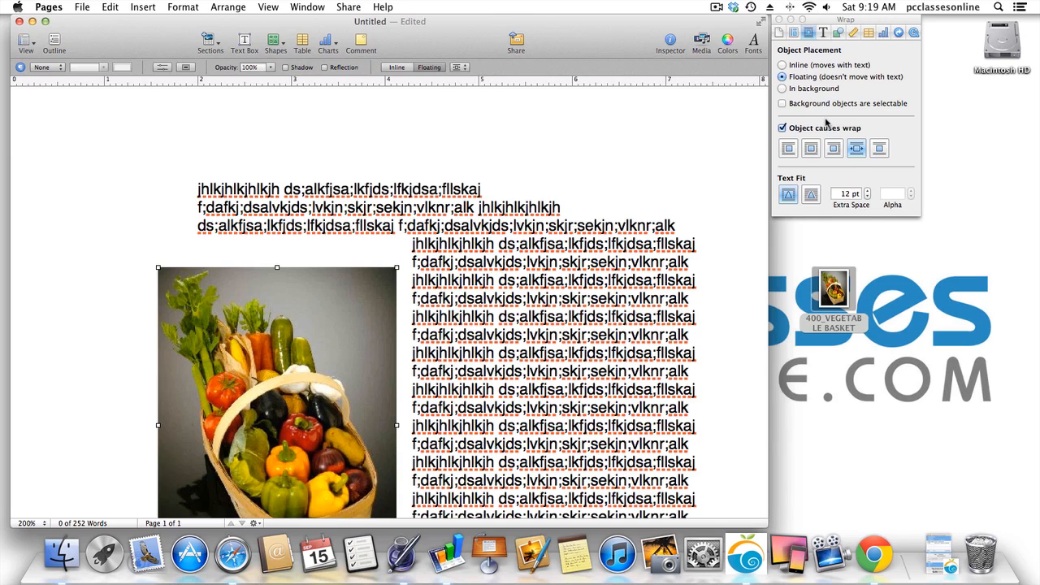
Place the picture in the background, move it behind the right part of the text, and make background objects selectable.
left_click(794, 90)
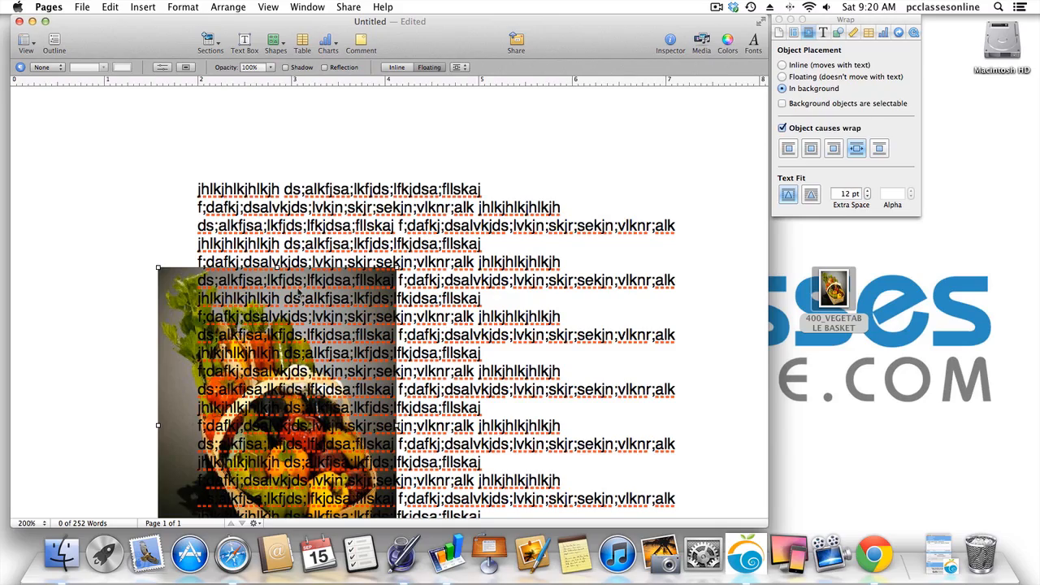
left_click_drag(175, 323, 486, 190)
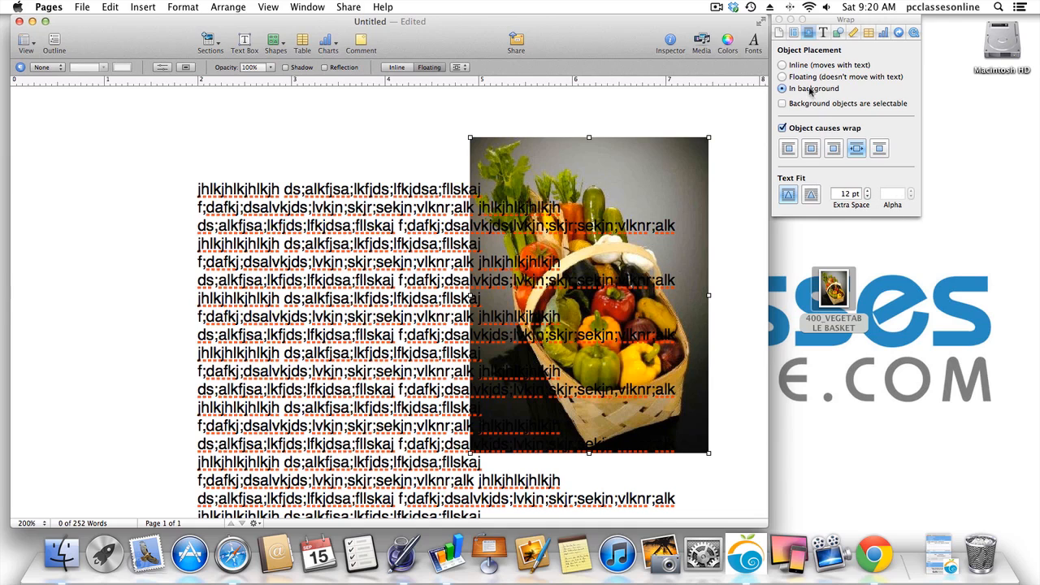
right_click(662, 152)
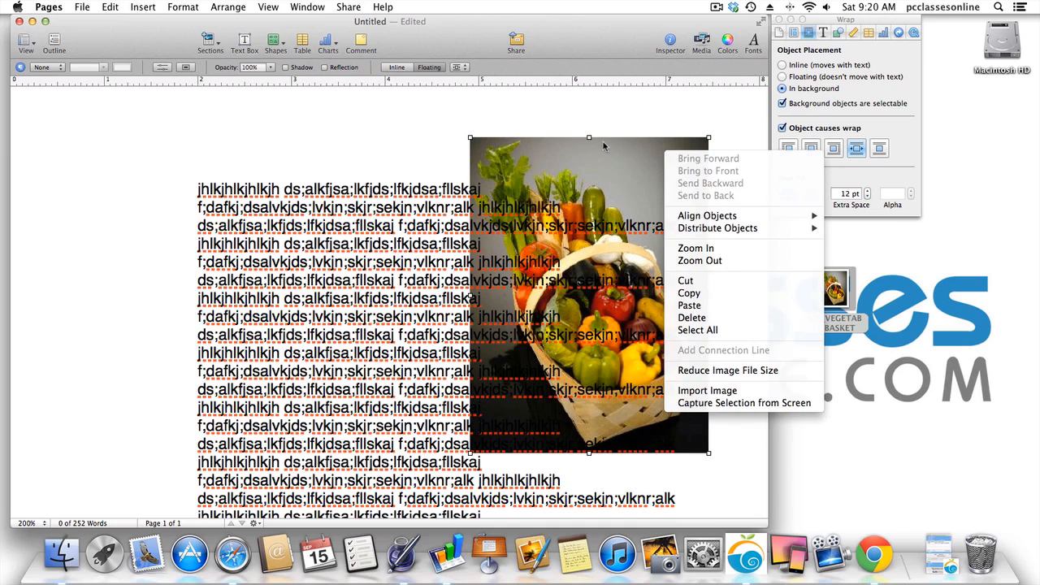
left_click(595, 166)
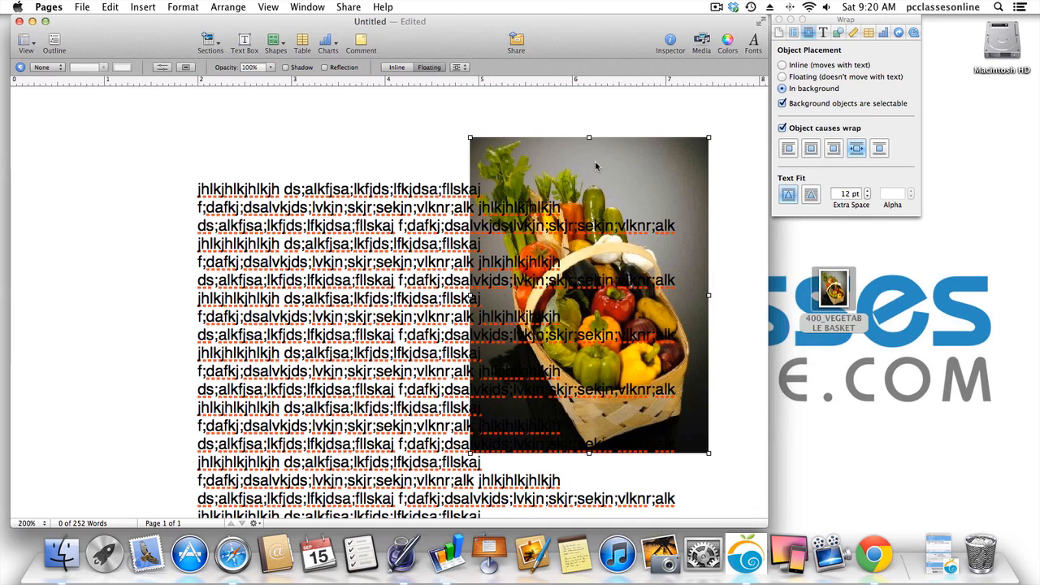
Select all the body text and set its character spacing to 3% and line spacing to 1.1.
left_click(823, 34)
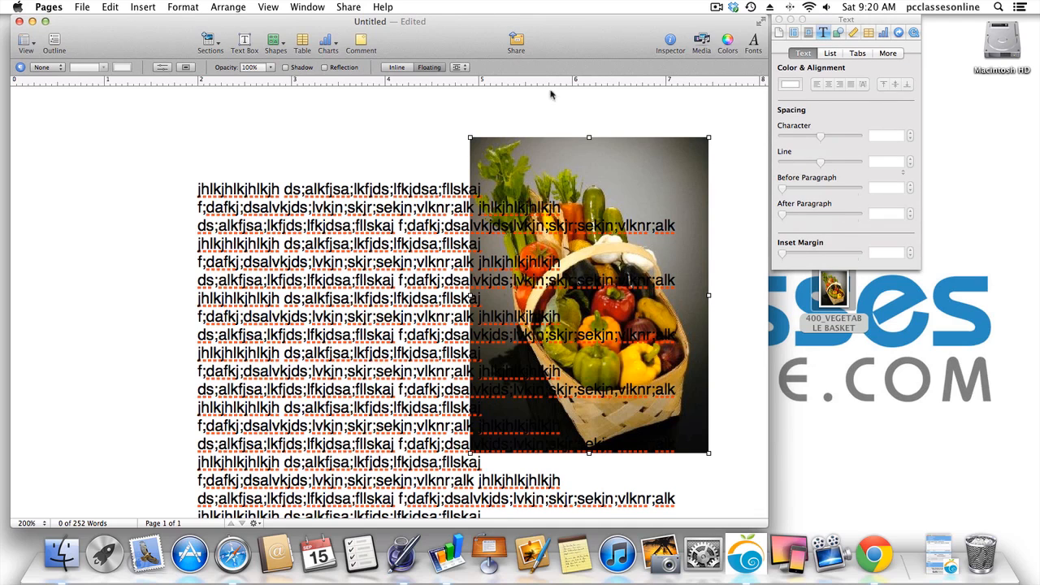
left_click(291, 122)
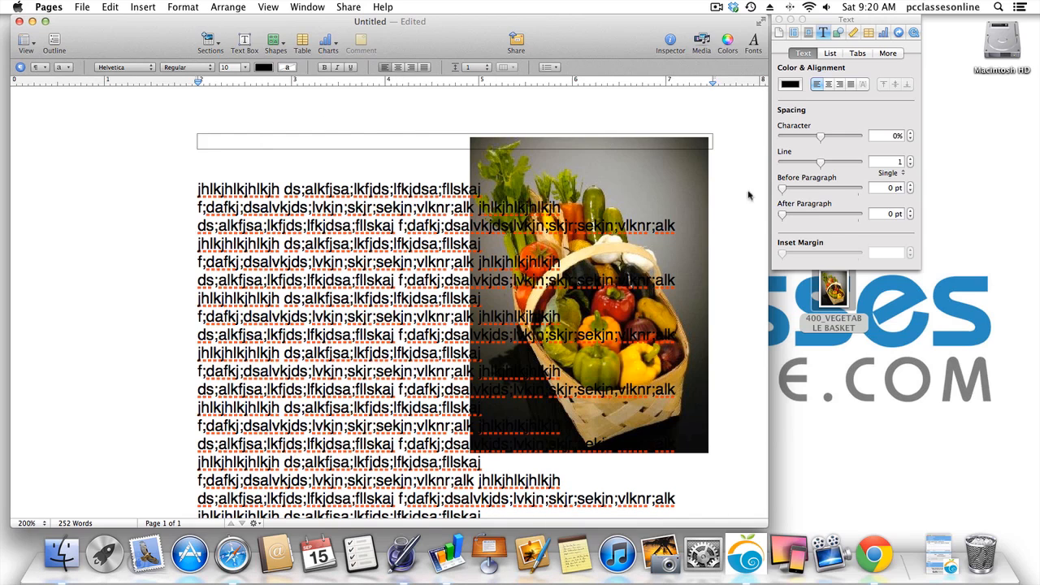
left_click_drag(193, 190, 765, 439)
scroll(678, 321, "up", 1)
scroll(677, 321, "up", 2)
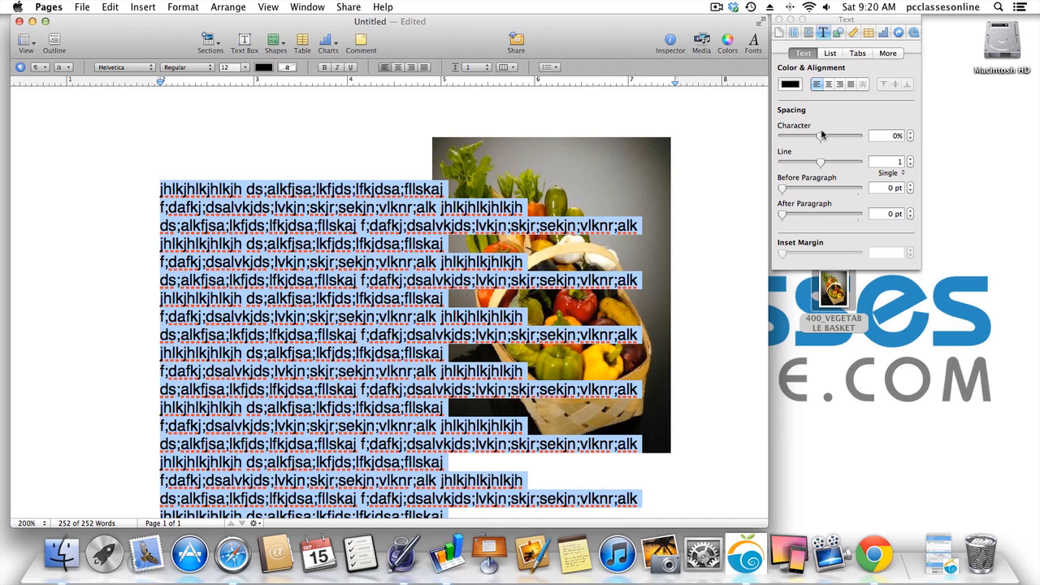
left_click_drag(821, 136, 780, 192)
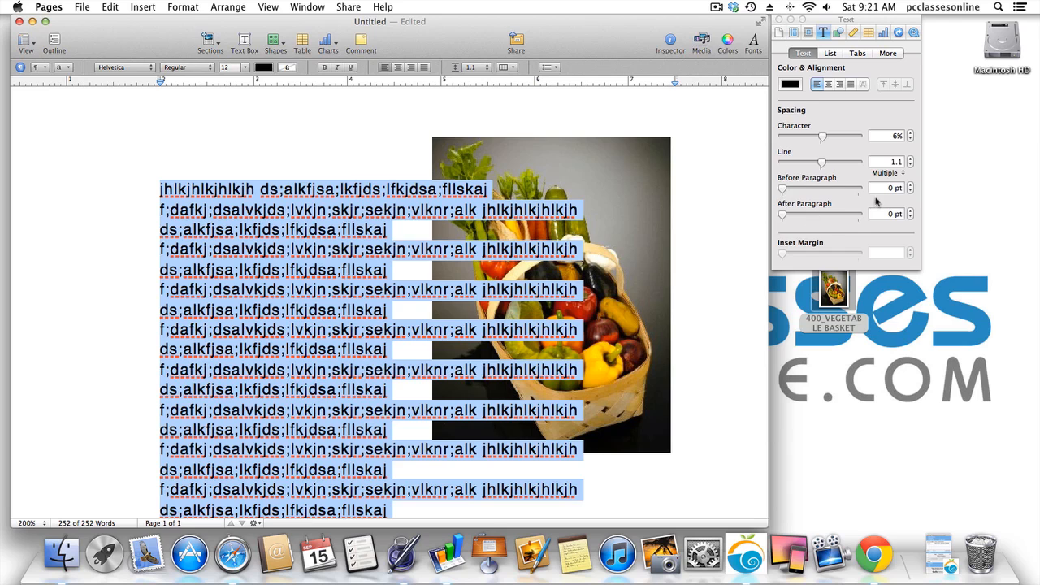
left_click_drag(824, 140, 823, 140)
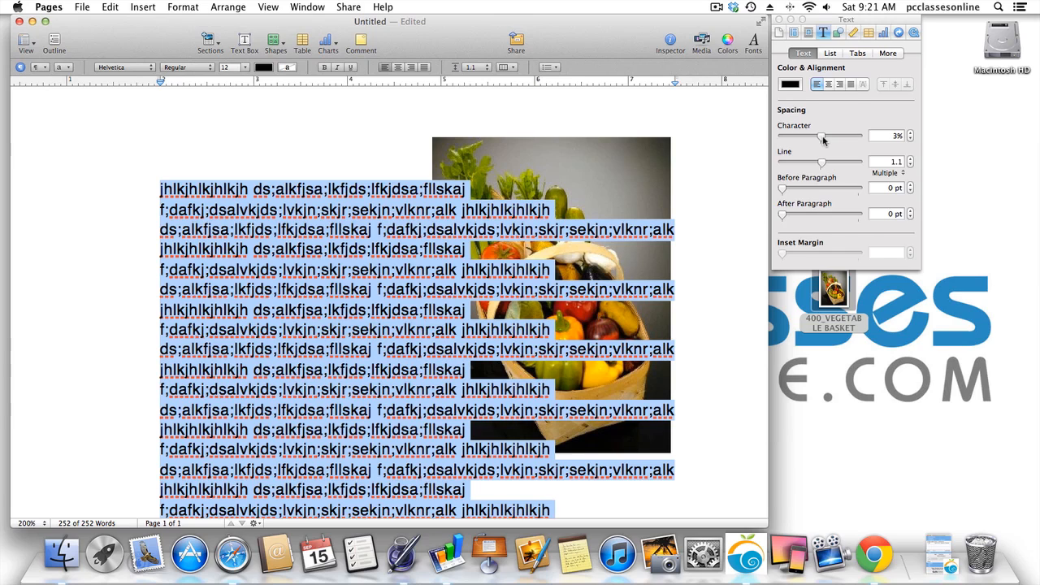
Delete the selected body text and turn on image bullets for the empty paragraph.
left_click(837, 55)
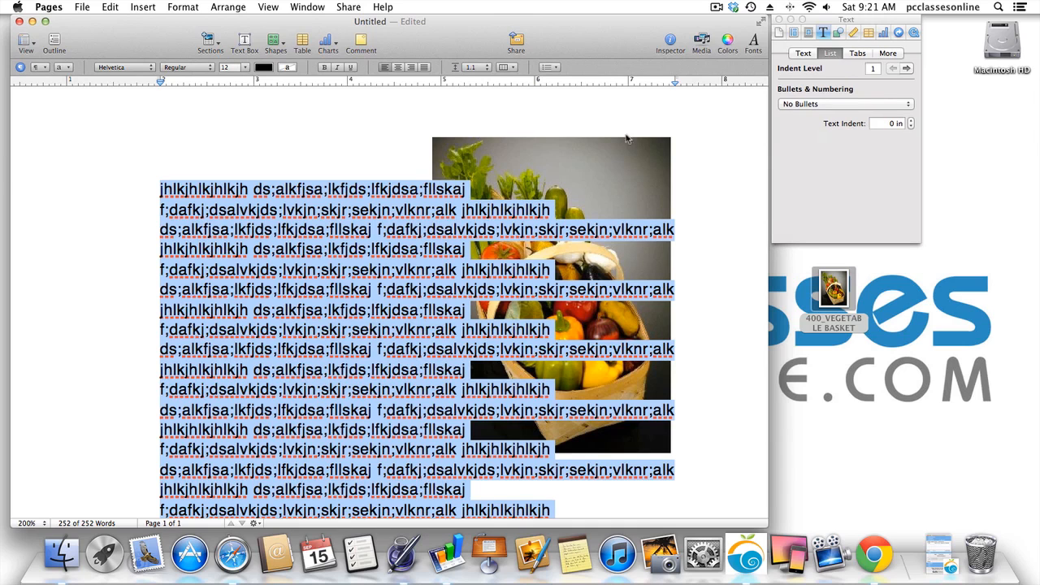
key("BackSpace")
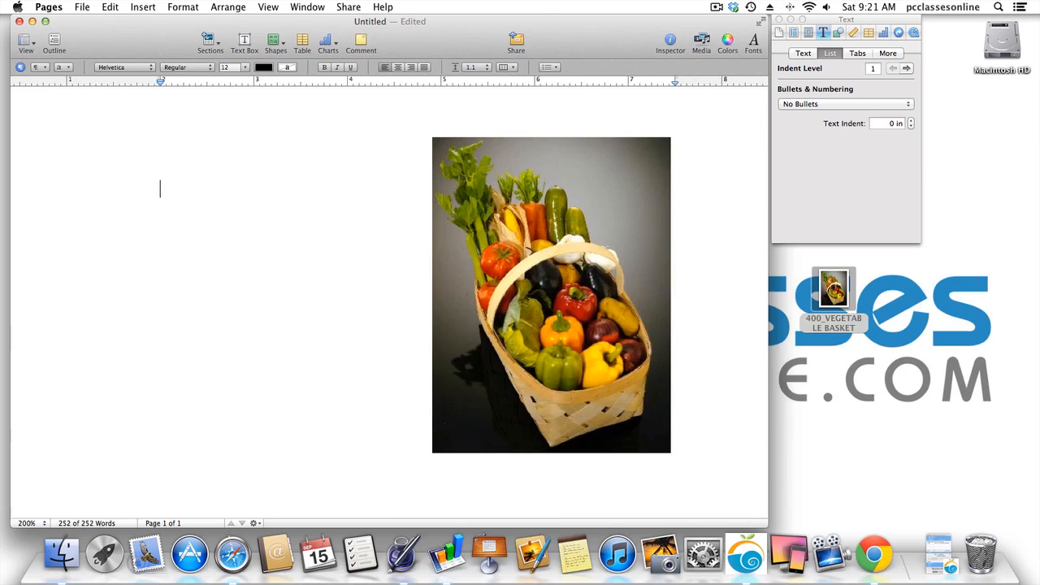
left_click(828, 104)
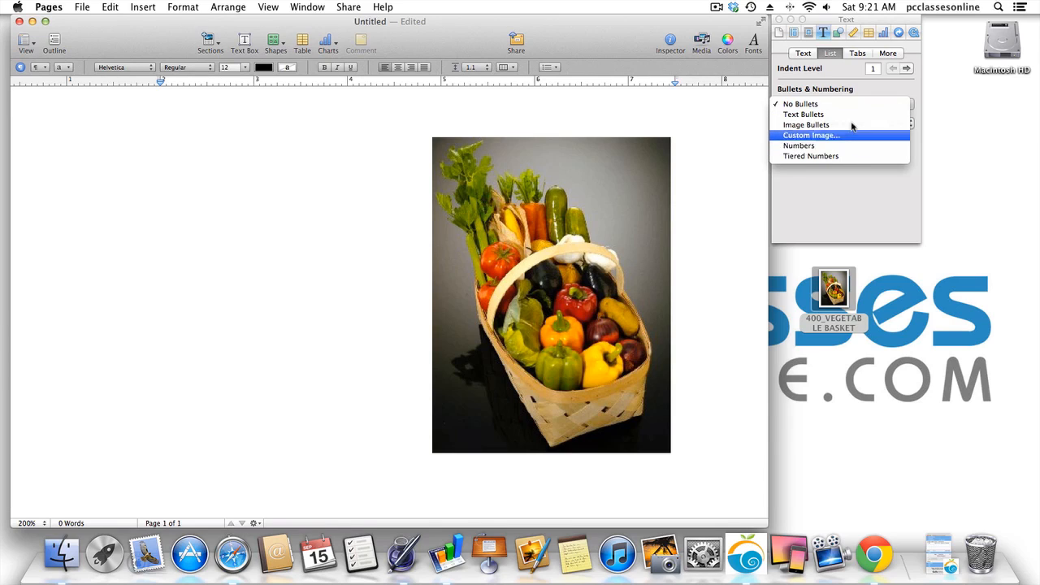
left_click(849, 104)
left_click(850, 99)
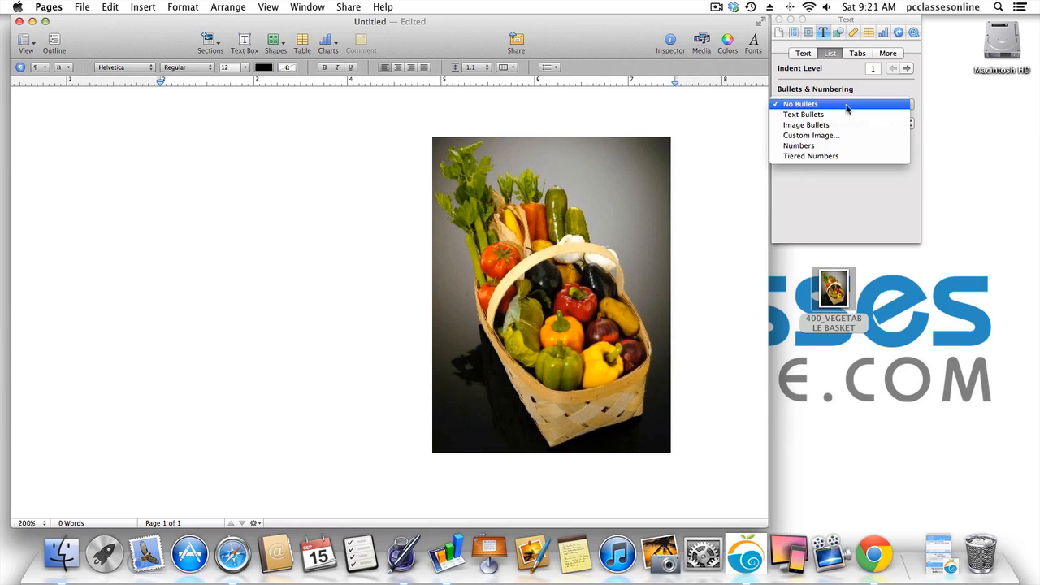
left_click(842, 124)
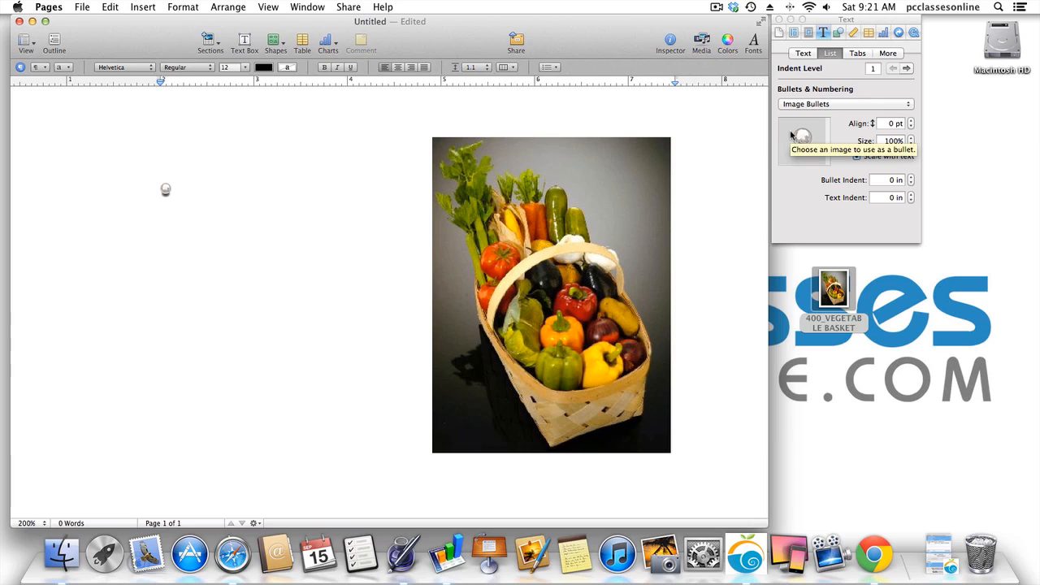
Choose the blue checkbox bullet with the red tick and enter the list items "Pick up Broccoli" and "Pick up Pan".
scroll(817, 151, "down", 3)
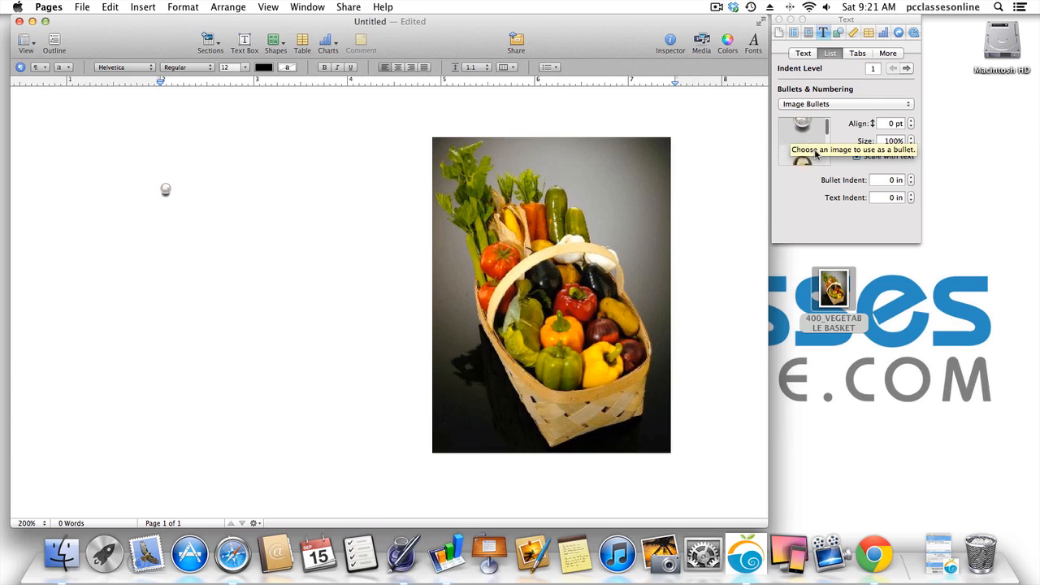
scroll(817, 152, "down", 3)
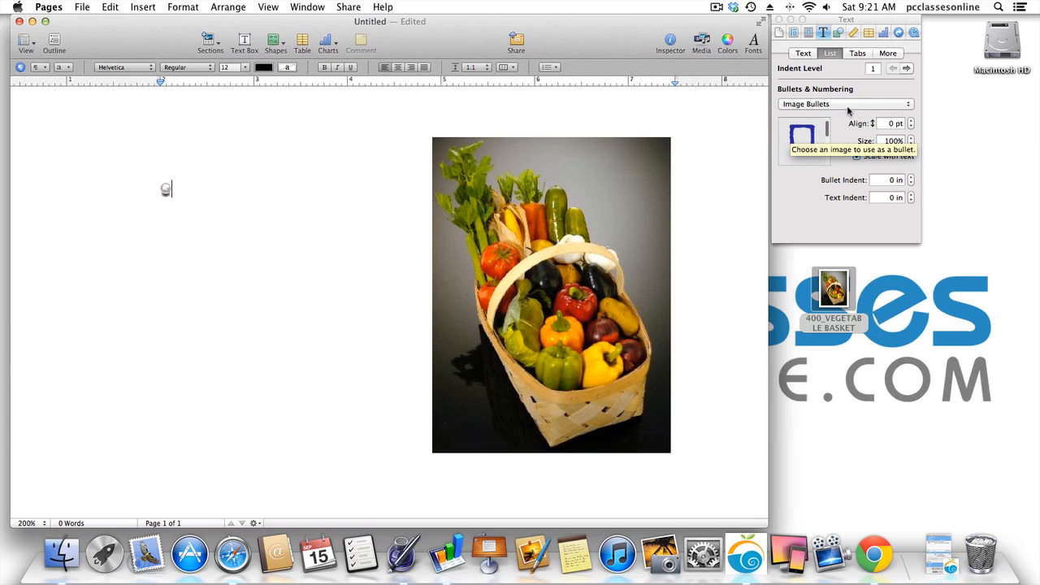
scroll(819, 154, "down", 3)
left_click(806, 141)
type("Pick up Broccoli")
key("Return")
type("Pick up")
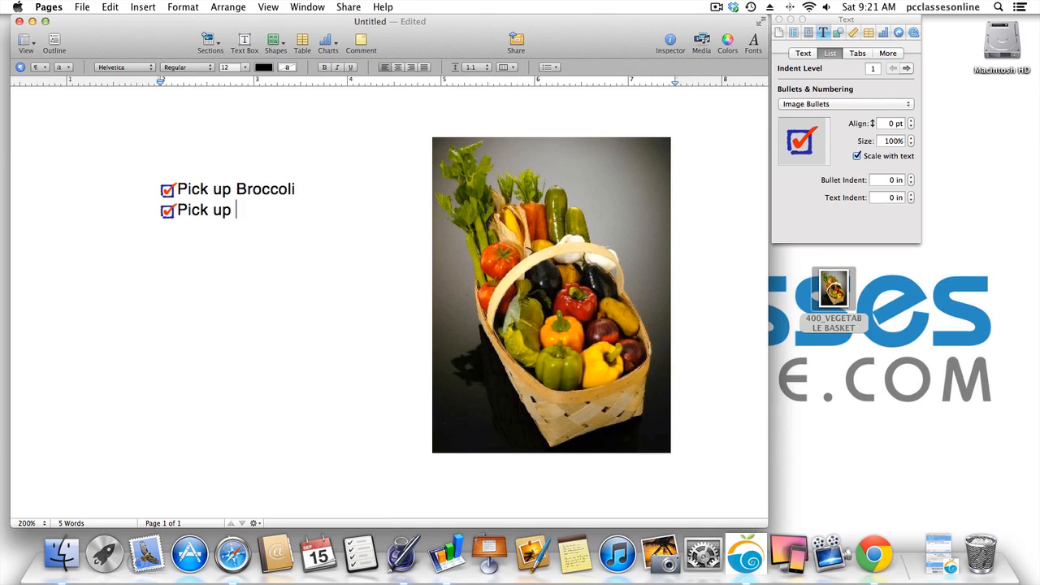
type("Pan")
Change the bullet of the "Pick up Pan" item to the red asterisk image.
left_click(802, 138)
scroll(804, 139, "down", 5)
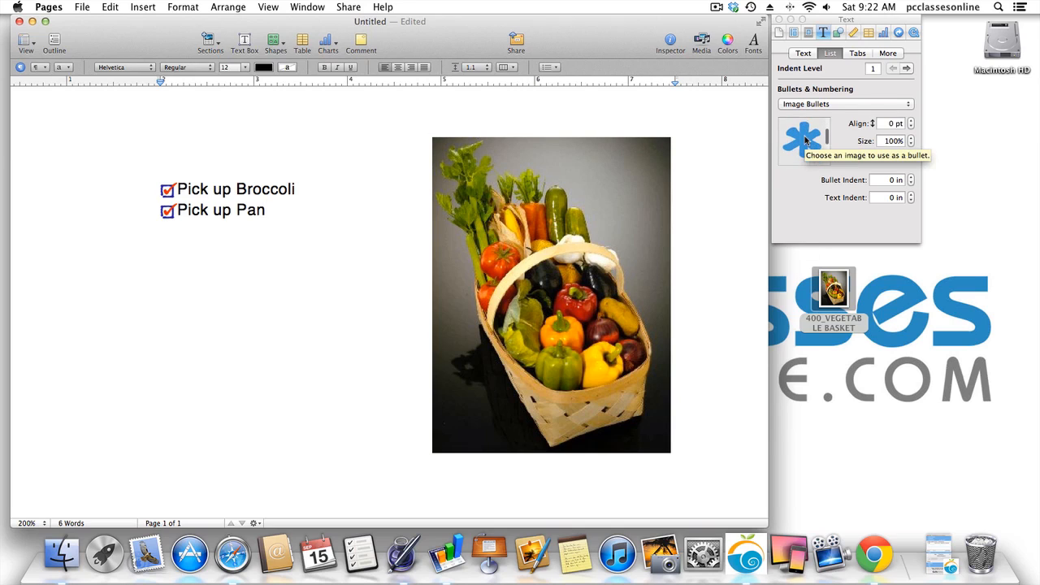
scroll(805, 140, "down", 1)
scroll(804, 140, "down", 2)
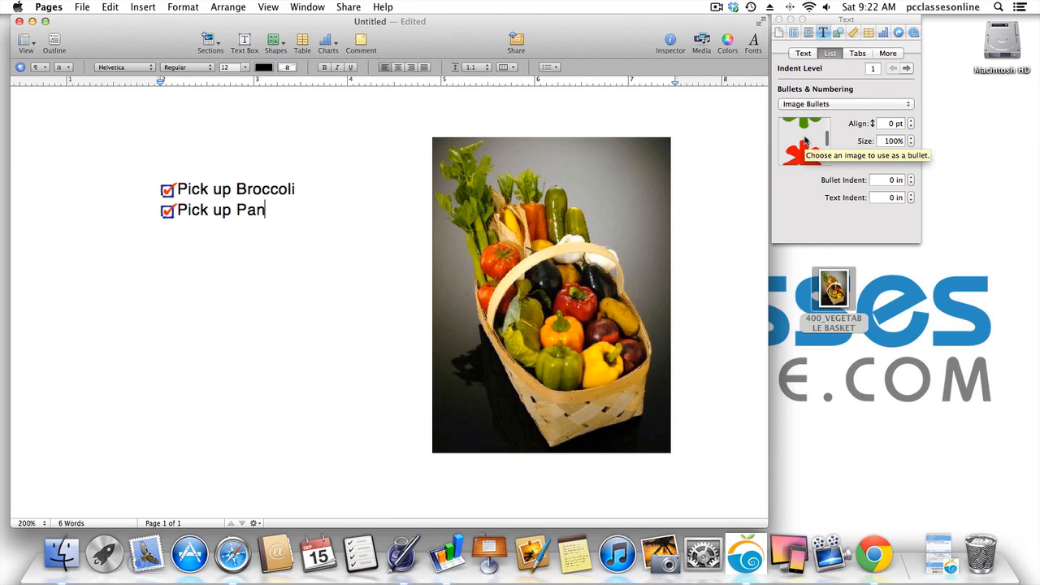
left_click(802, 145)
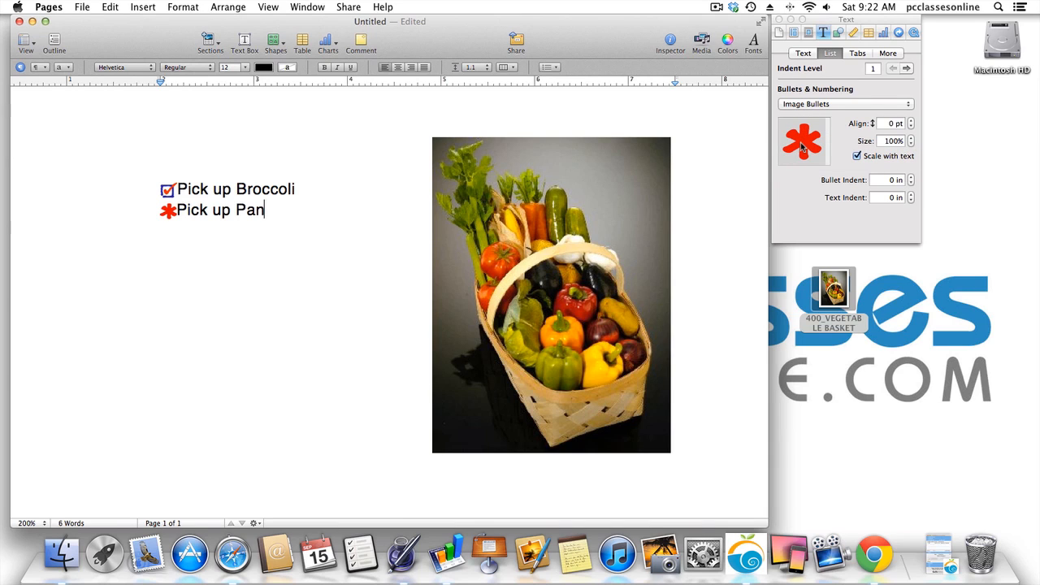
Try demoting the "Pick up Pan" item to indent level 3, and return it to level 1.
left_click(906, 68)
left_click(908, 69)
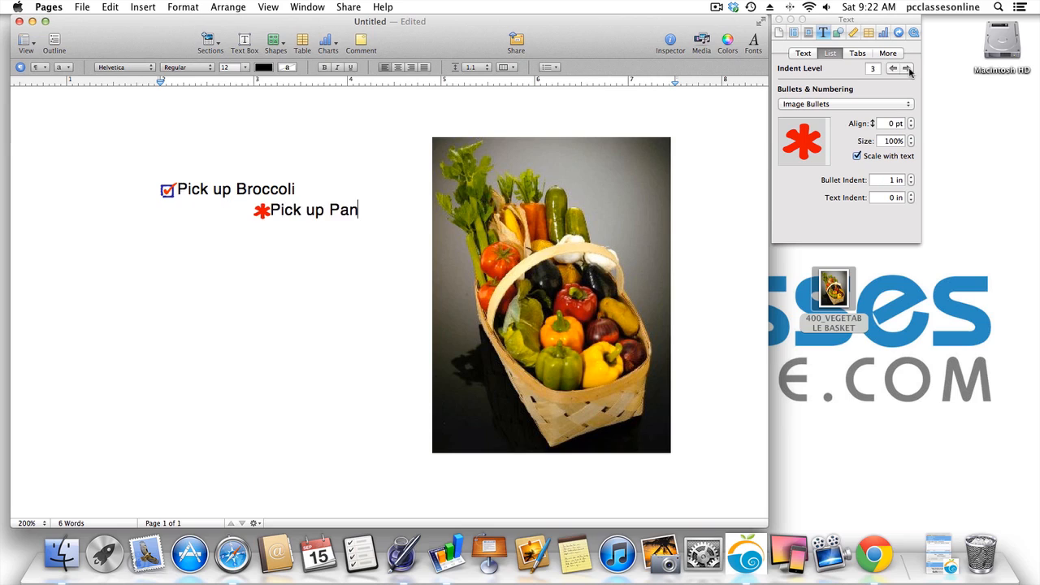
left_click(892, 69)
left_click(892, 69)
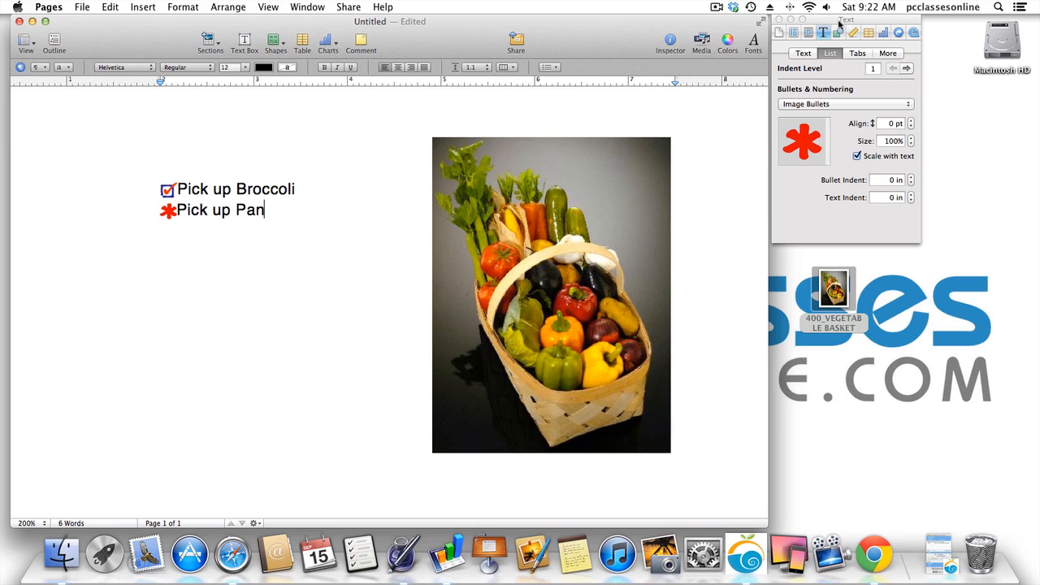
Look over the paragraph tab settings and the additional text options, and bring up the graphic settings.
left_click(864, 55)
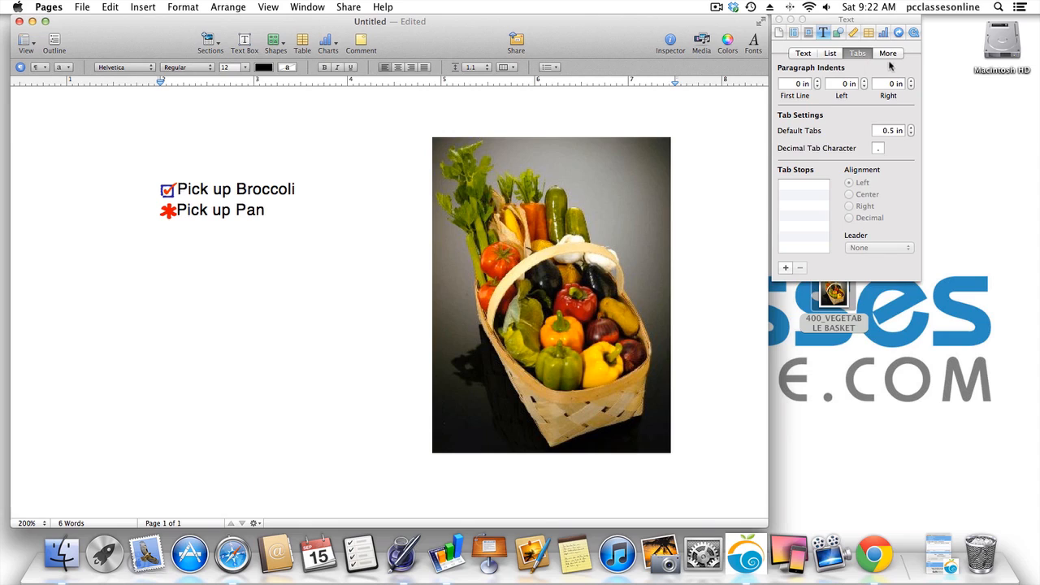
left_click(889, 54)
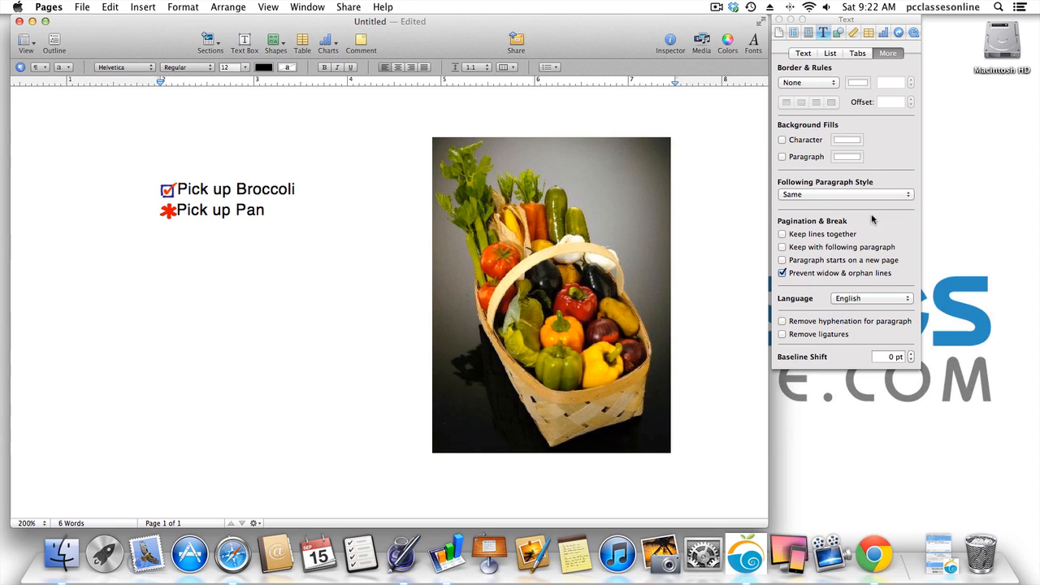
left_click(839, 33)
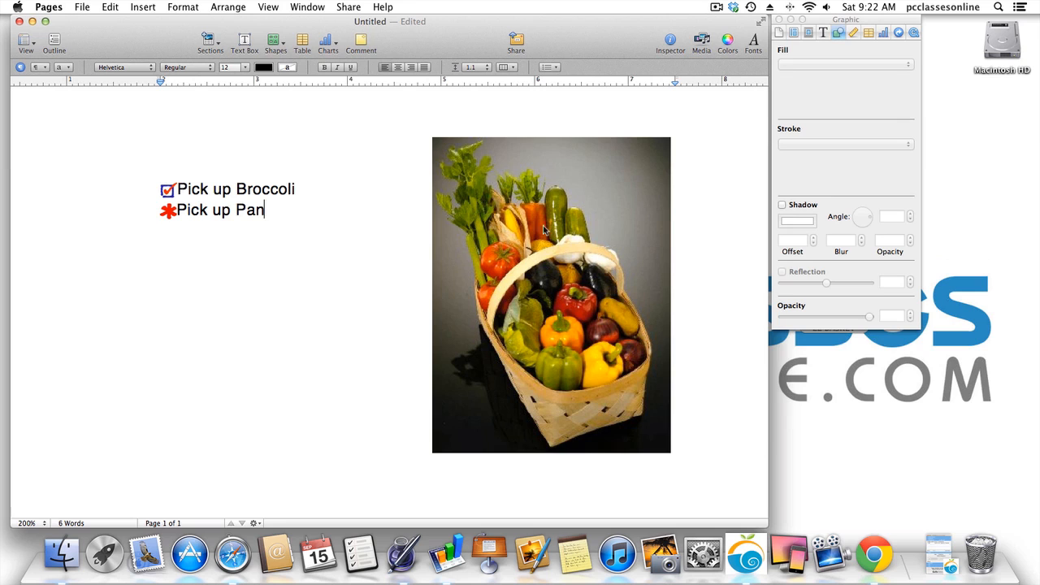
Try out the picture's opacity control, leaving it at 100%, and move the picture to the right of the list.
left_click(606, 216)
left_click_drag(545, 236, 471, 301)
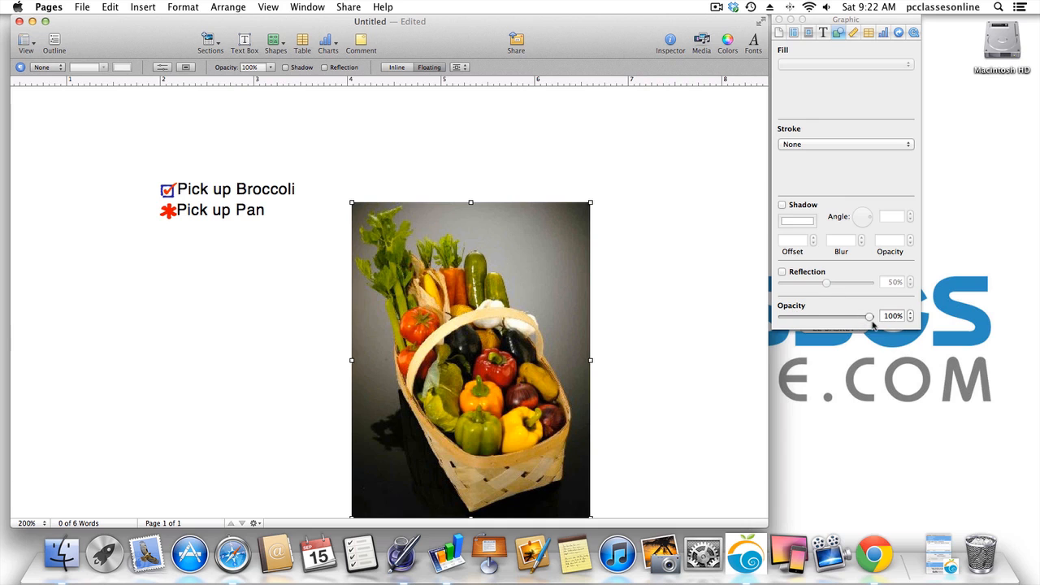
mouse_move(870, 317)
left_mouse_down()
mouse_move(813, 315)
mouse_move(871, 316)
left_mouse_up()
left_click_drag(511, 270, 635, 196)
left_click(477, 131)
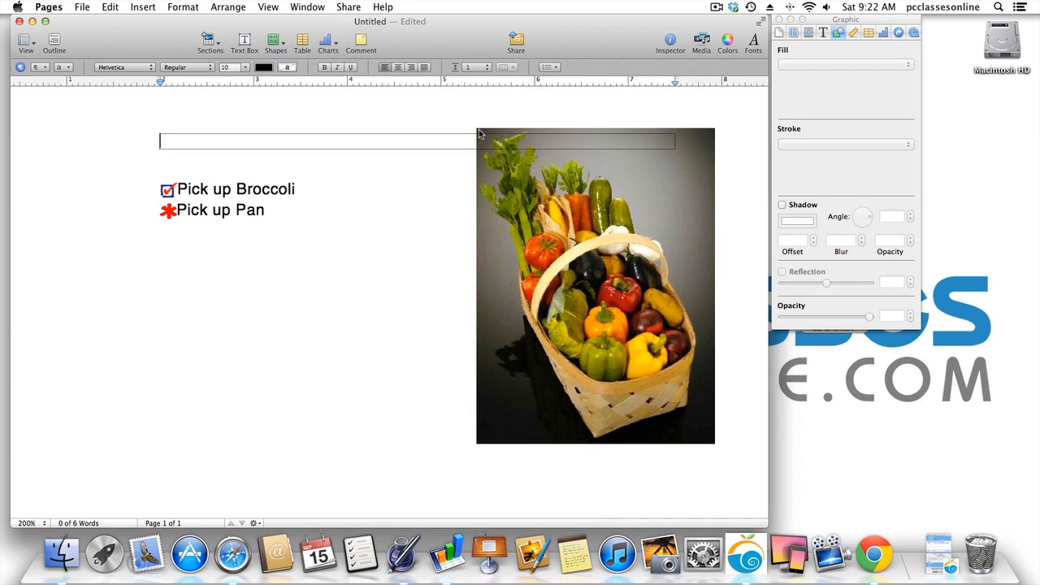
left_click(490, 198)
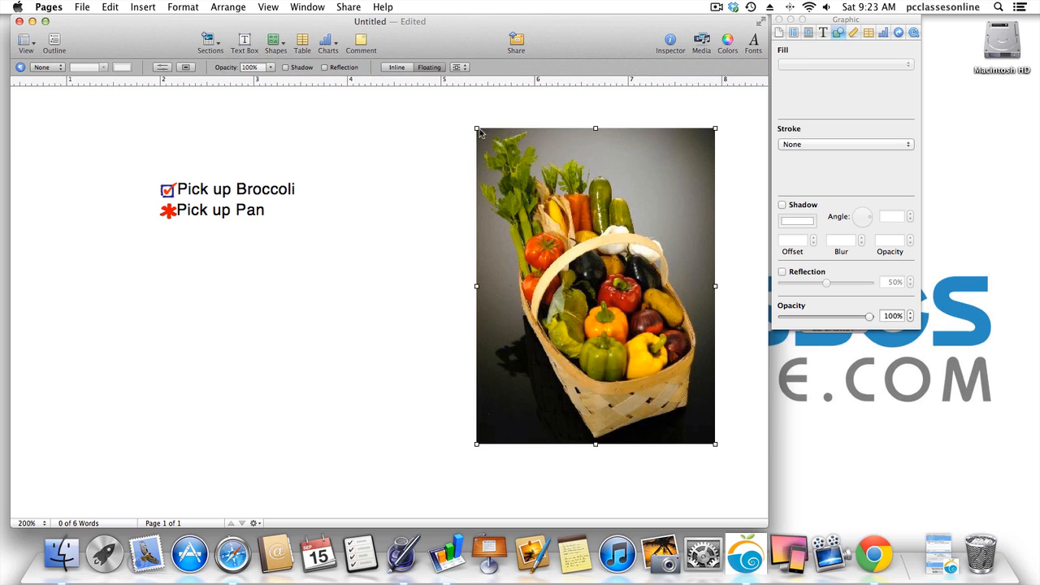
mouse_move(478, 135)
left_mouse_down()
mouse_move(502, 182)
mouse_move(459, 131)
left_mouse_up()
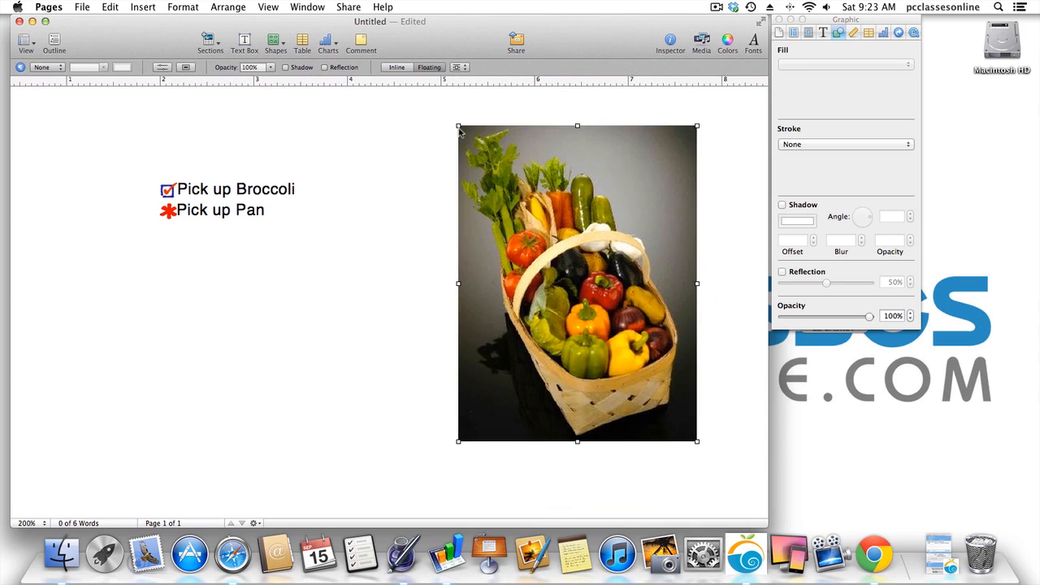
Add a reflection to the picture, move the picture slightly up, and set the reflection to 13%.
left_click(806, 273)
left_click_drag(608, 309, 618, 288)
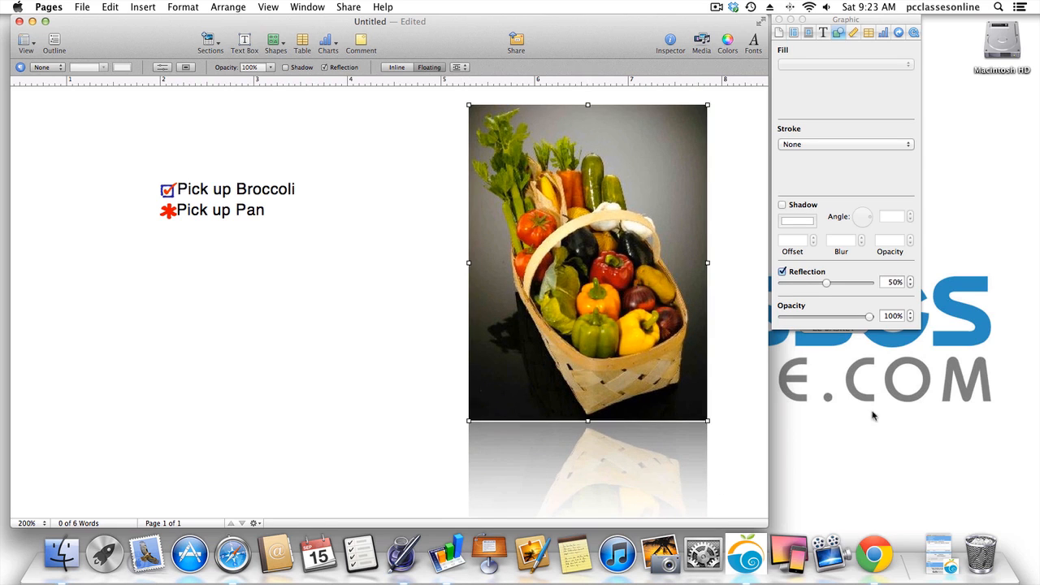
left_click_drag(826, 283, 797, 286)
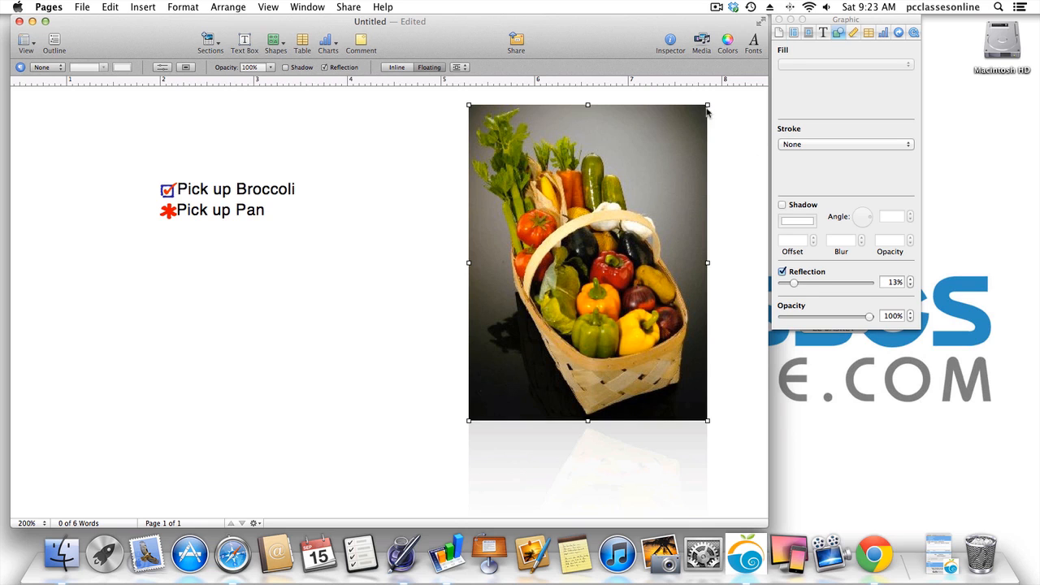
Shrink the picture proportionally to about 1.6 in wide, place it to the right of the list, and remove its reflection.
left_click_drag(709, 108, 618, 222)
left_click_drag(482, 305, 562, 185)
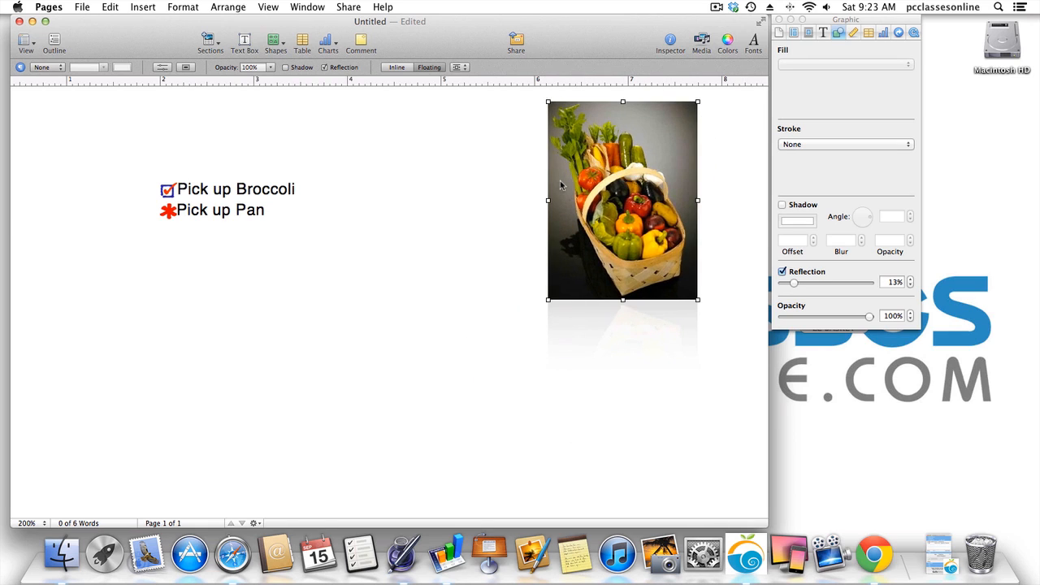
left_click_drag(657, 224, 646, 262)
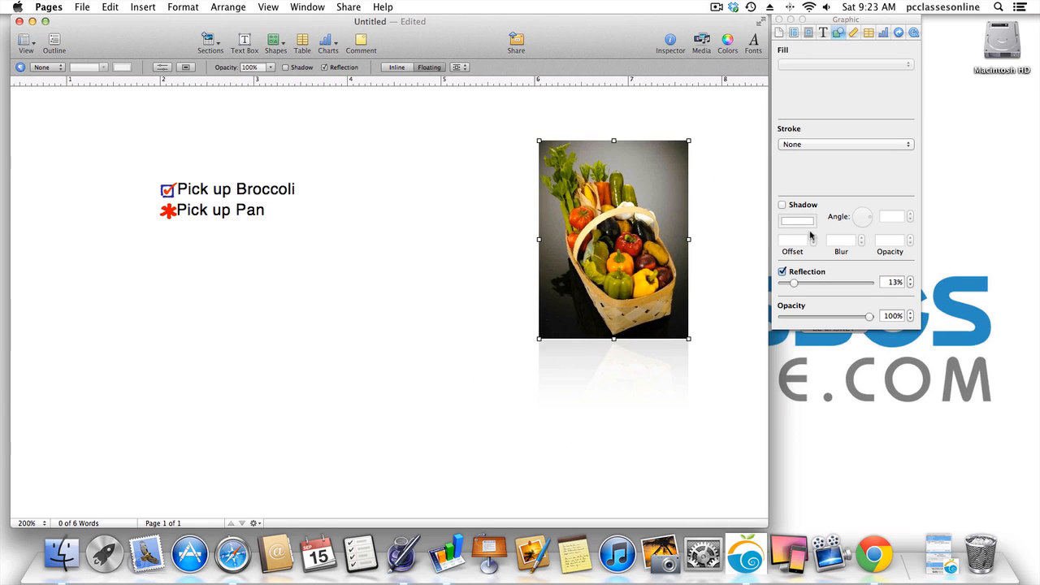
left_click(782, 271)
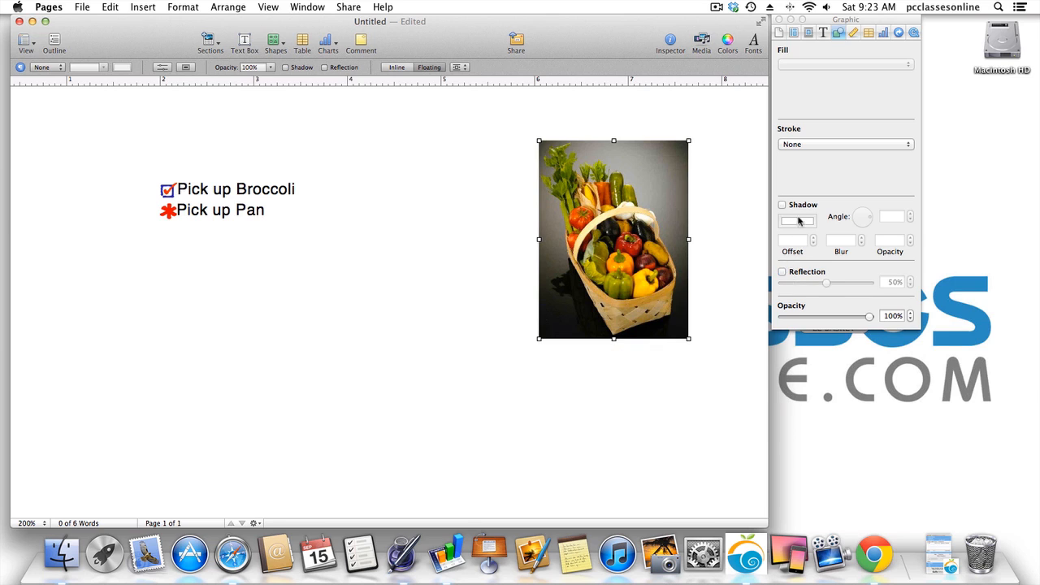
Add a shadow to the picture with a 12 pt offset and an angle of 300°.
left_click(783, 205)
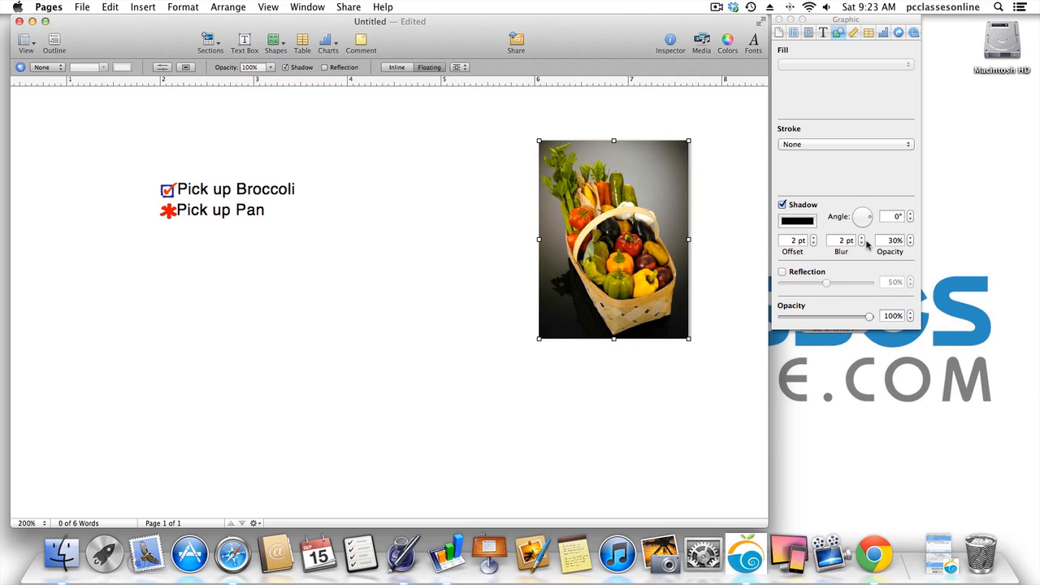
mouse_move(866, 215)
left_mouse_down()
mouse_move(859, 191)
mouse_move(854, 218)
left_mouse_up()
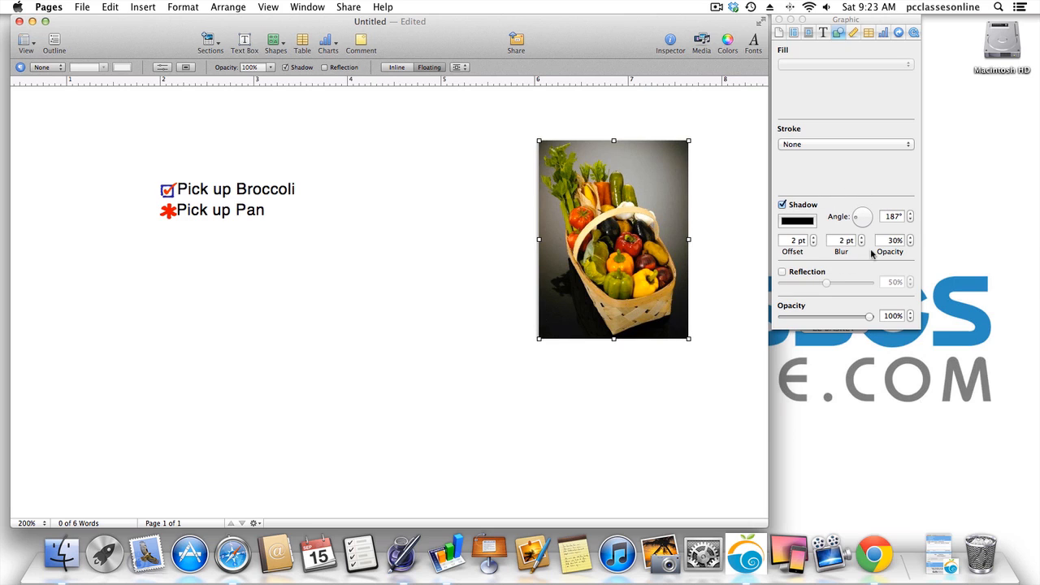
left_click(813, 237)
left_click(813, 237)
left_click(813, 237)
left_click(813, 238)
left_click(813, 237)
left_click(813, 237)
left_click(813, 237)
left_click(813, 238)
left_click(814, 237)
left_click(813, 237)
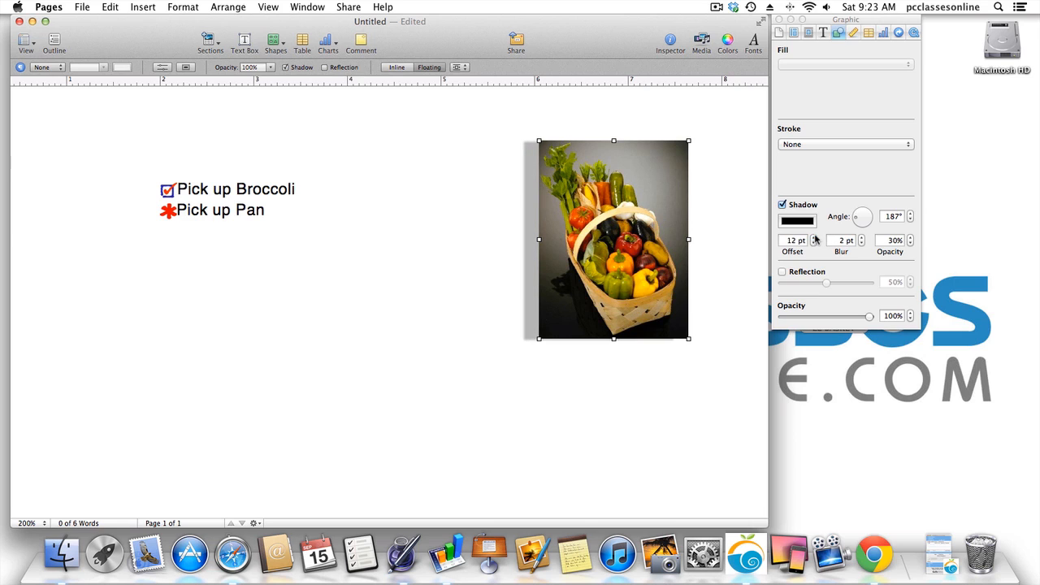
left_click_drag(858, 219, 880, 249)
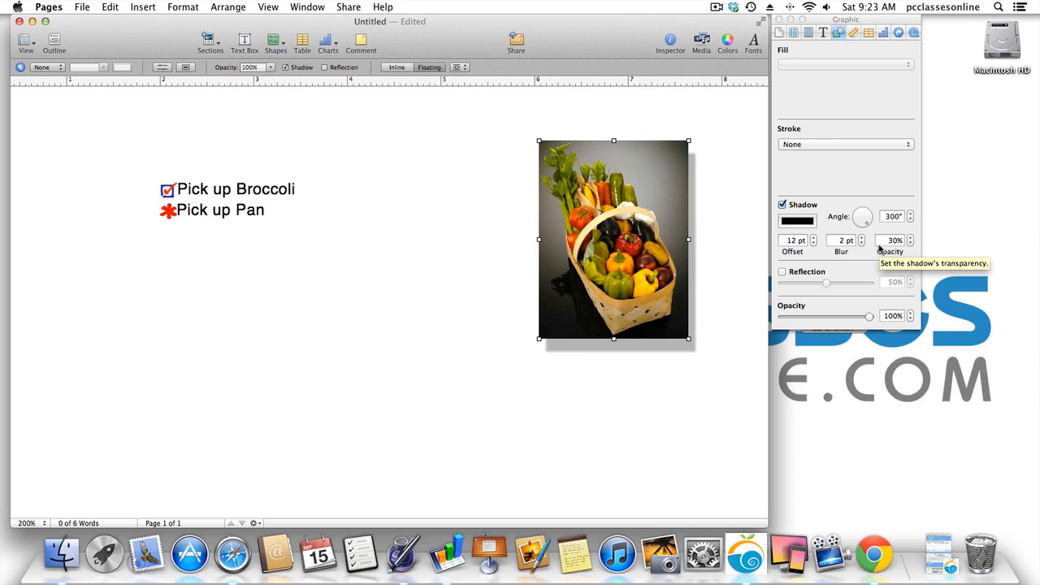
Set the picture's stroke to Picture Frame and choose the frame style with dark photo corners.
left_click(817, 144)
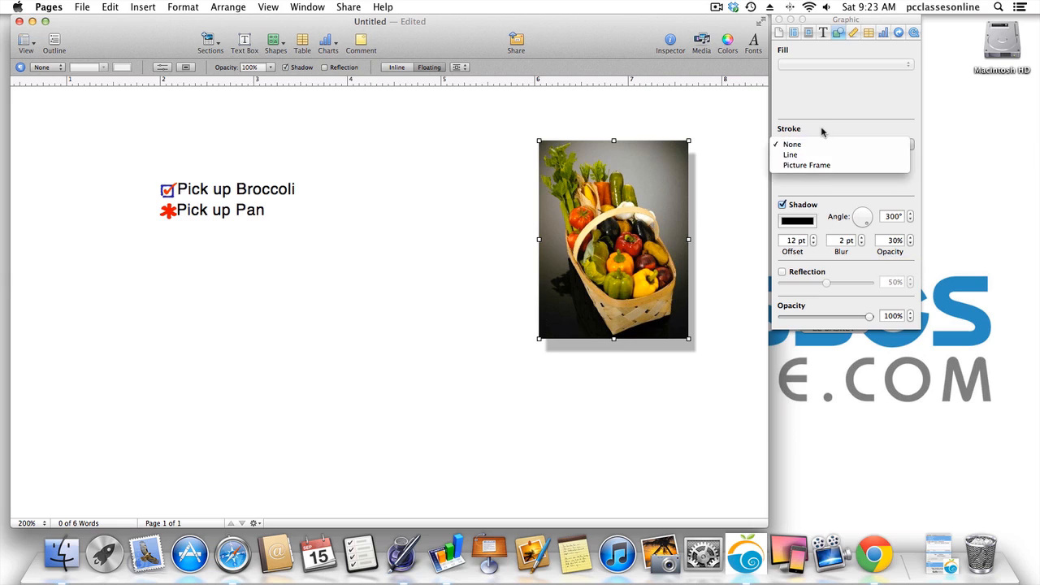
left_click(834, 125)
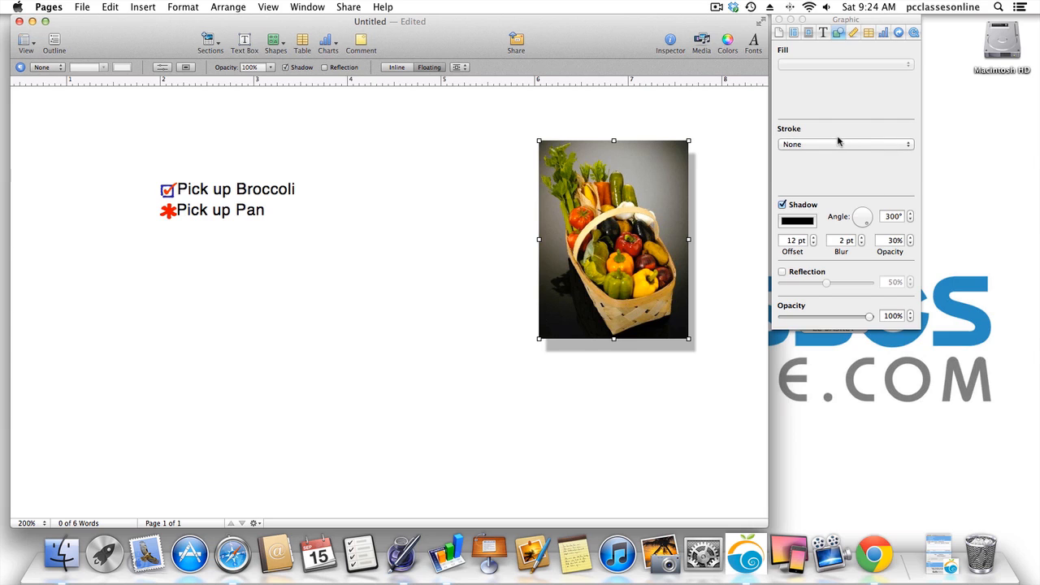
left_click(839, 144)
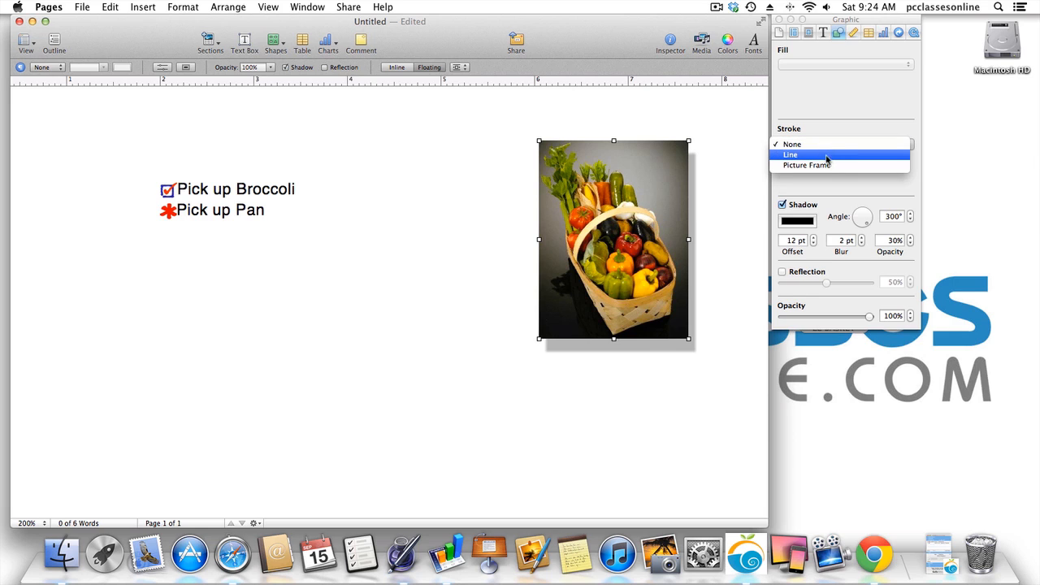
left_click(822, 165)
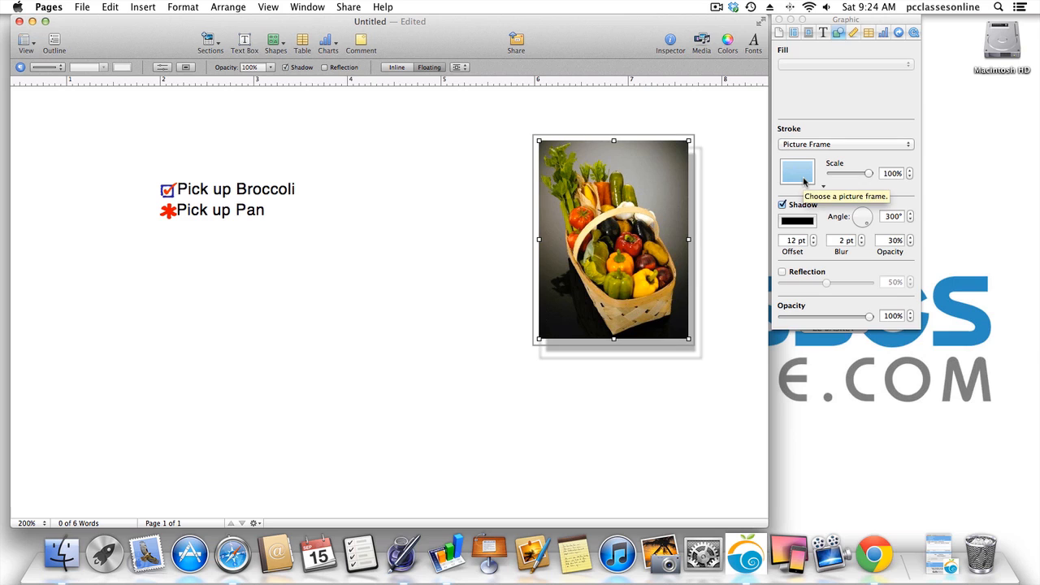
left_click(802, 180)
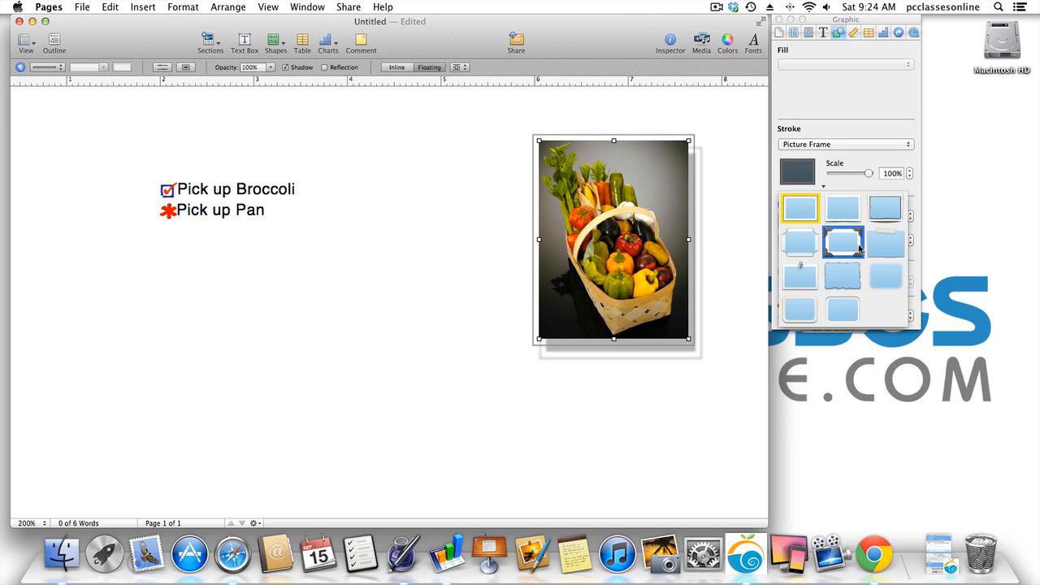
left_click(838, 244)
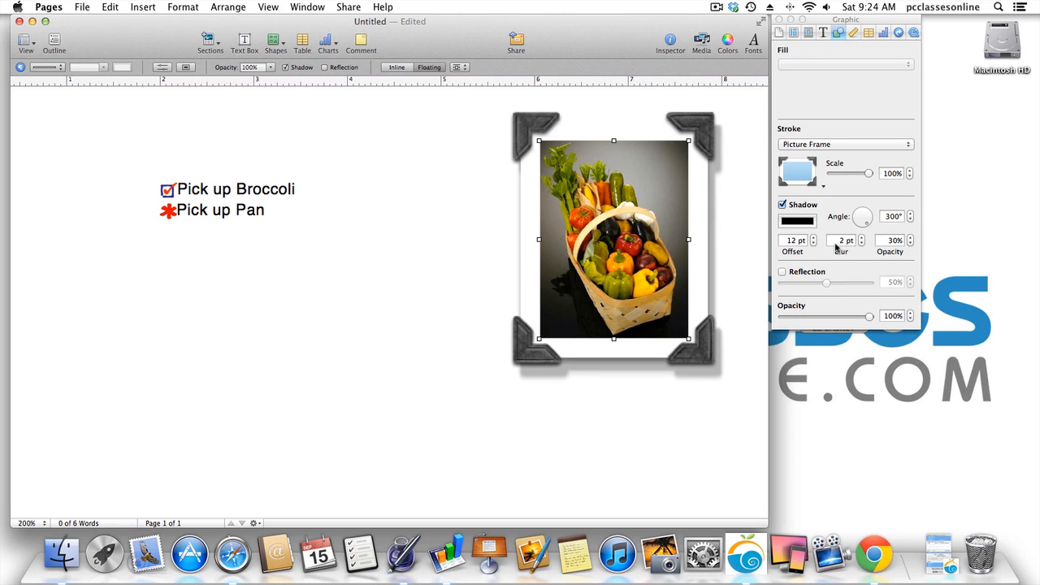
Try the ragged-edge frame on the picture, and settle on the white-bordered frame with the curved bottom shadow.
left_click(801, 176)
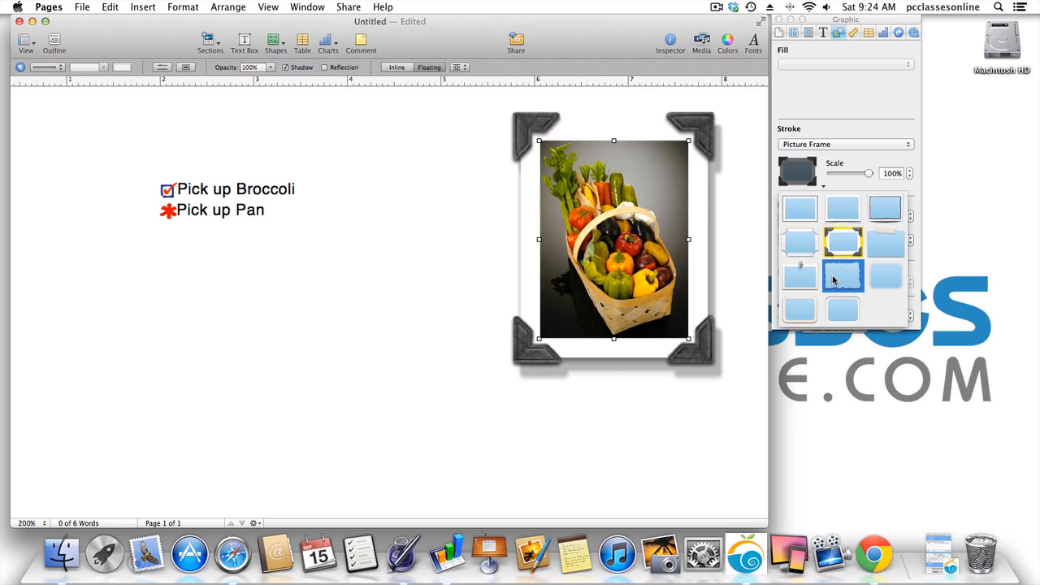
left_click(842, 276)
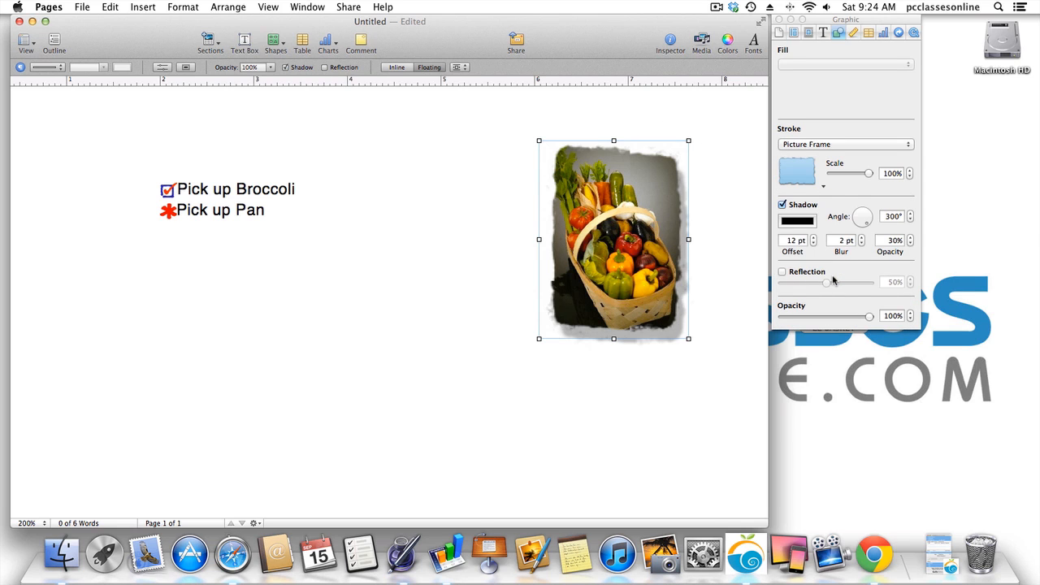
left_click(757, 226)
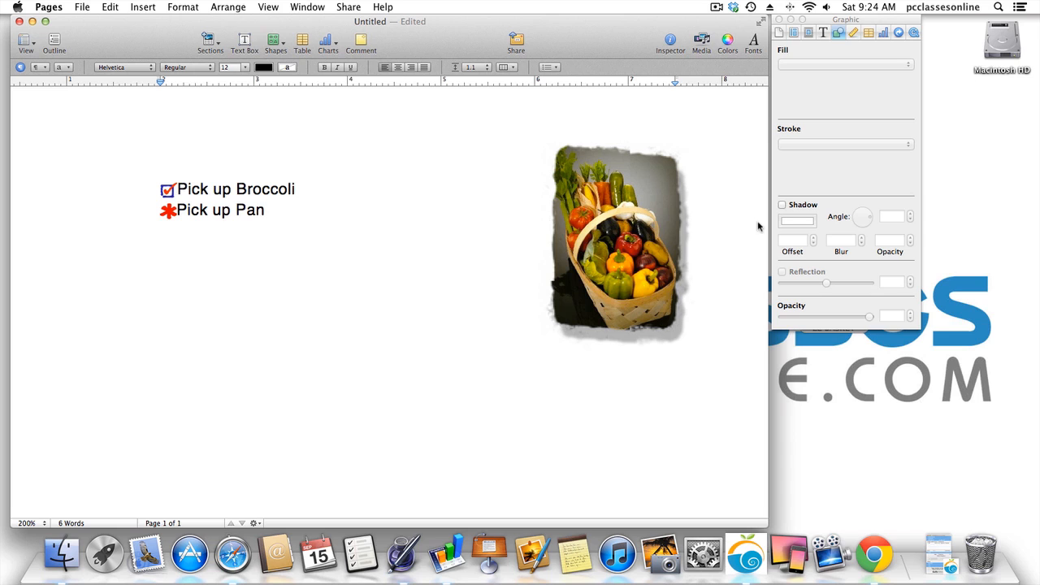
left_click(630, 218)
left_click(817, 181)
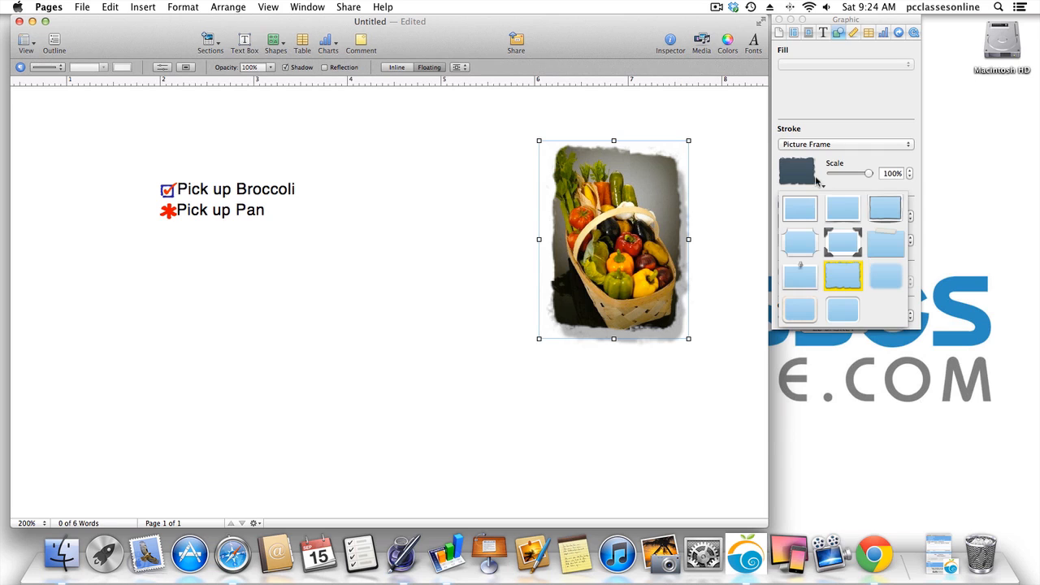
left_click(842, 209)
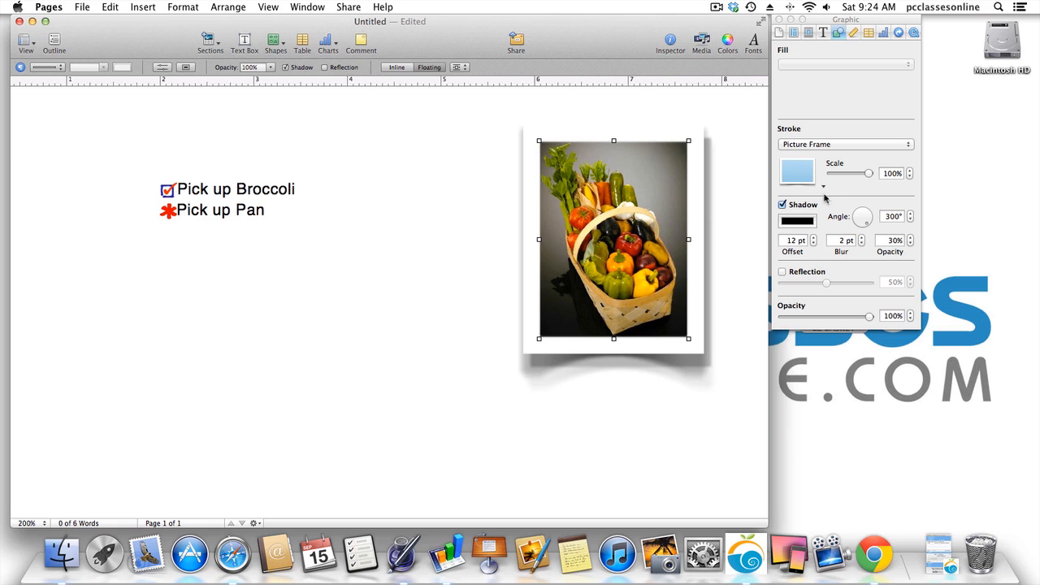
Try a reflection on the framed picture and turn it back off, keeping the picture selected.
left_click(782, 273)
left_click(783, 273)
left_click(712, 187)
left_click(645, 171)
Rotate the picture to about 1.2° and flip it horizontally.
left_click(859, 33)
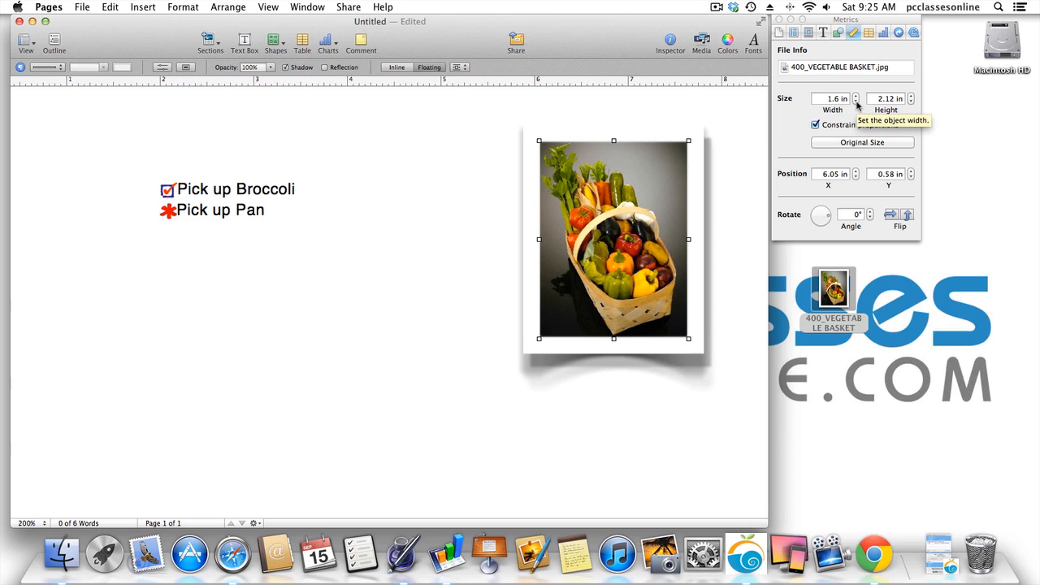
mouse_move(819, 225)
left_mouse_down()
mouse_move(809, 231)
mouse_move(829, 200)
mouse_move(816, 208)
mouse_move(827, 221)
left_mouse_up()
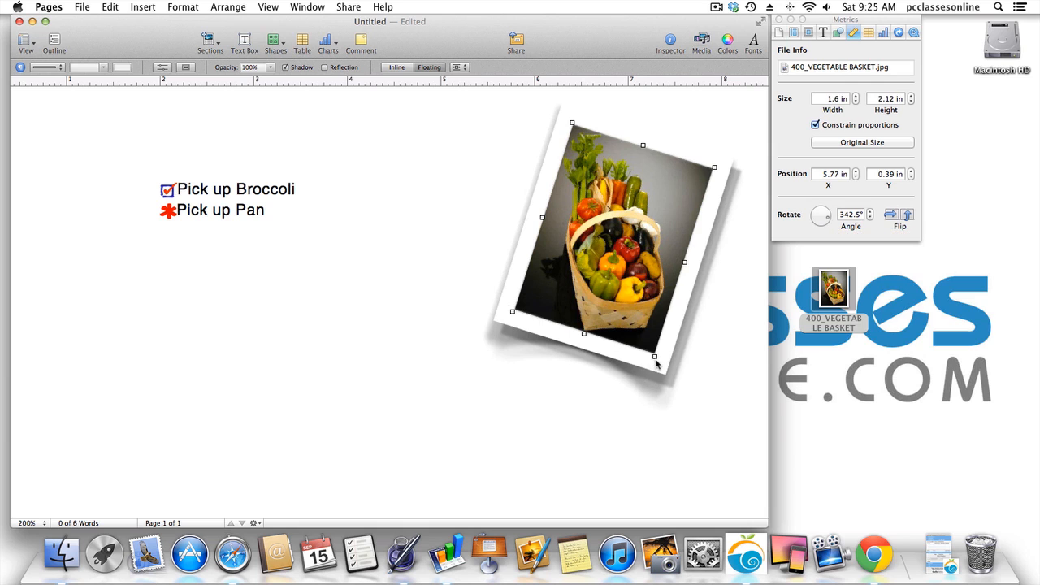
left_click_drag(655, 360, 687, 336)
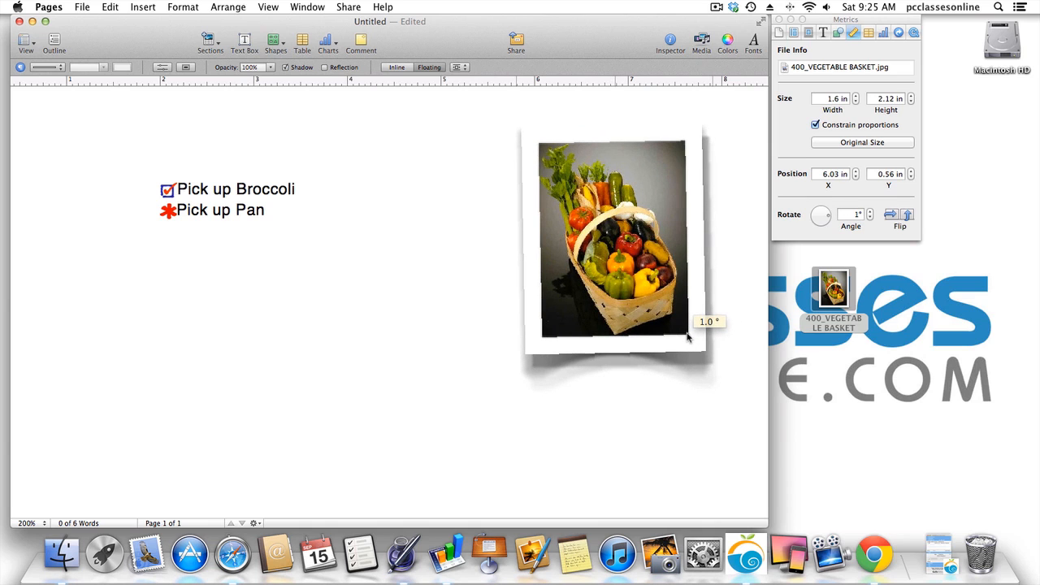
left_click_drag(687, 336, 687, 336)
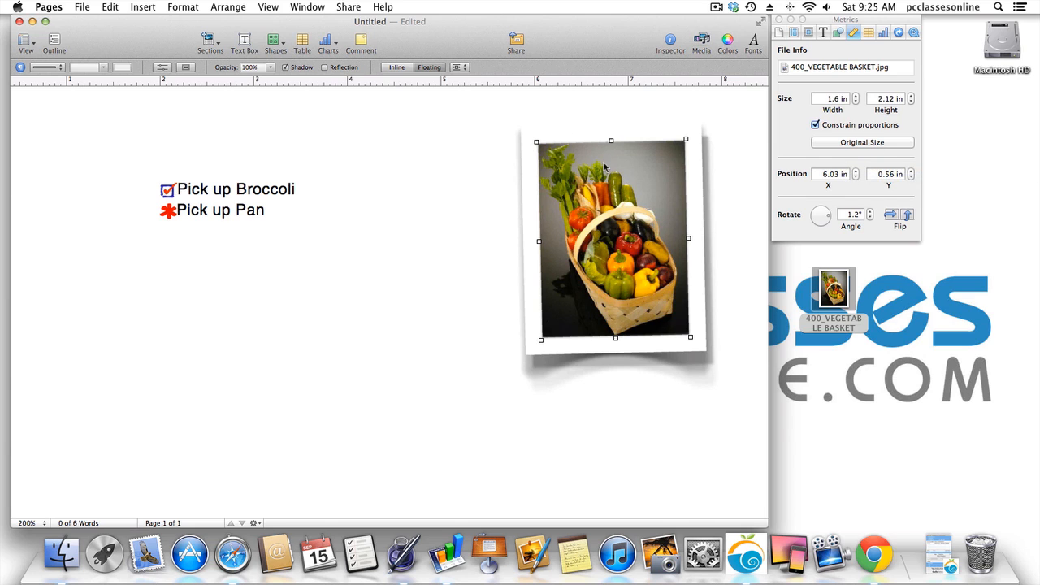
left_click(892, 214)
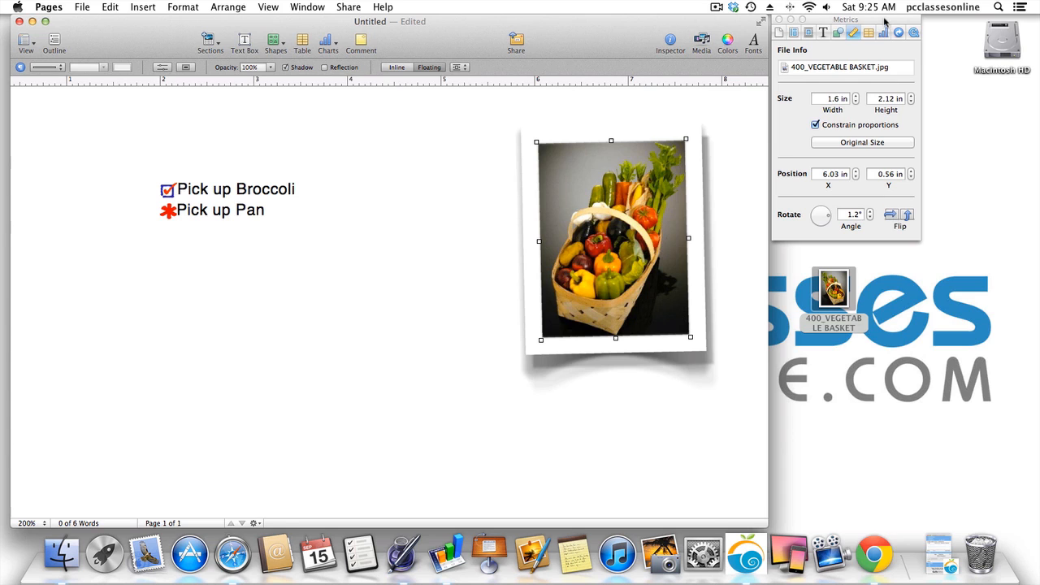
Insert a table below the list, and try adding a fourth body row before returning to three.
left_click(871, 34)
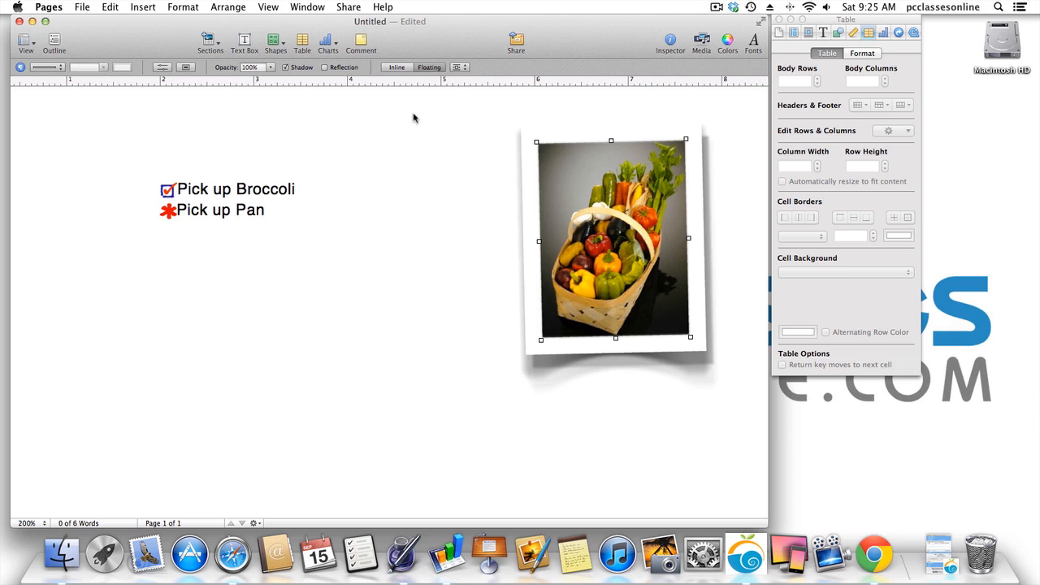
left_click(302, 44)
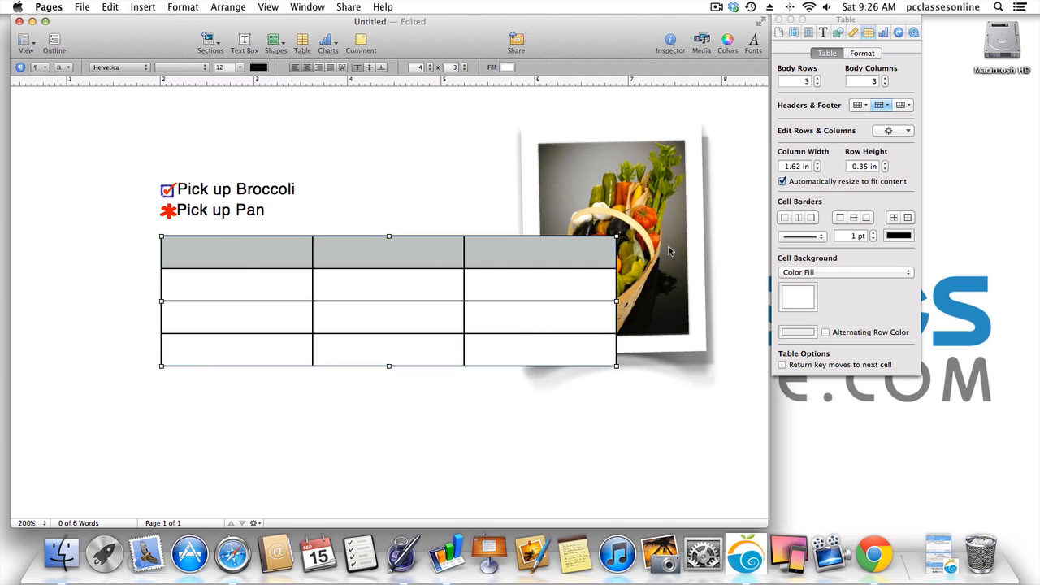
left_click(817, 79)
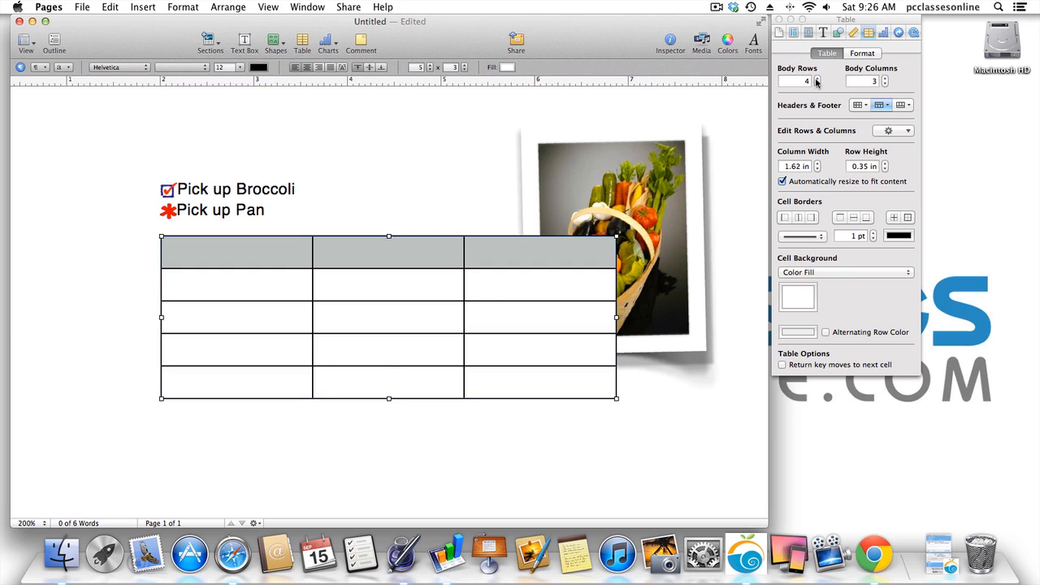
left_click(818, 84)
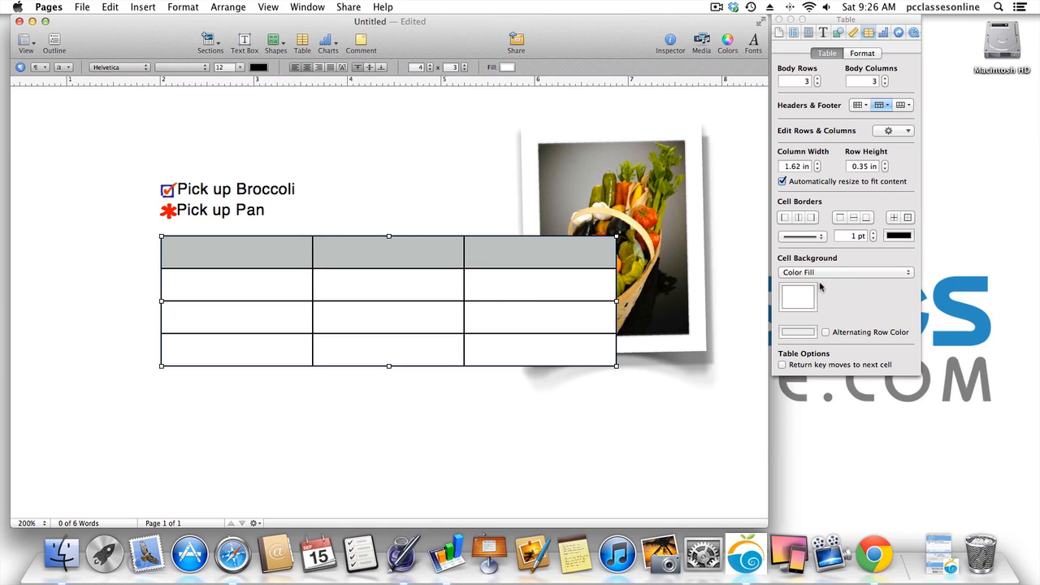
Set the cell background of the table's first header cell to None.
left_click(256, 258)
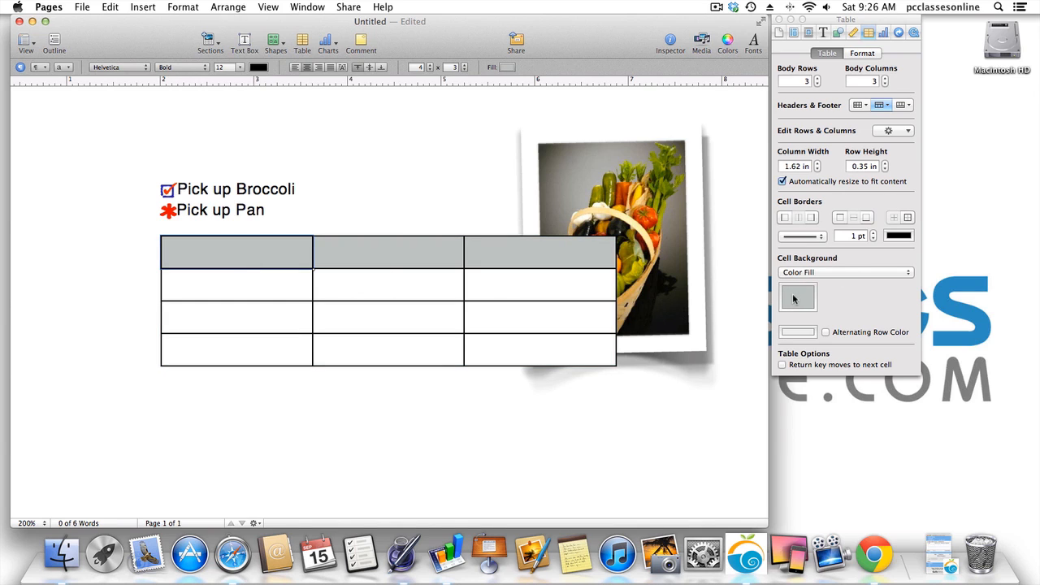
left_click(804, 273)
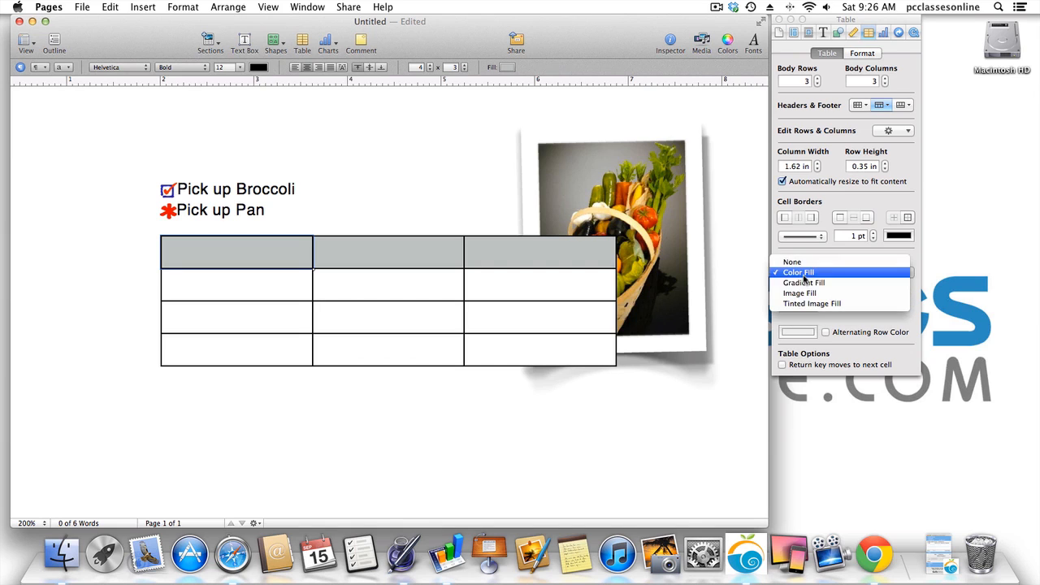
left_click(808, 263)
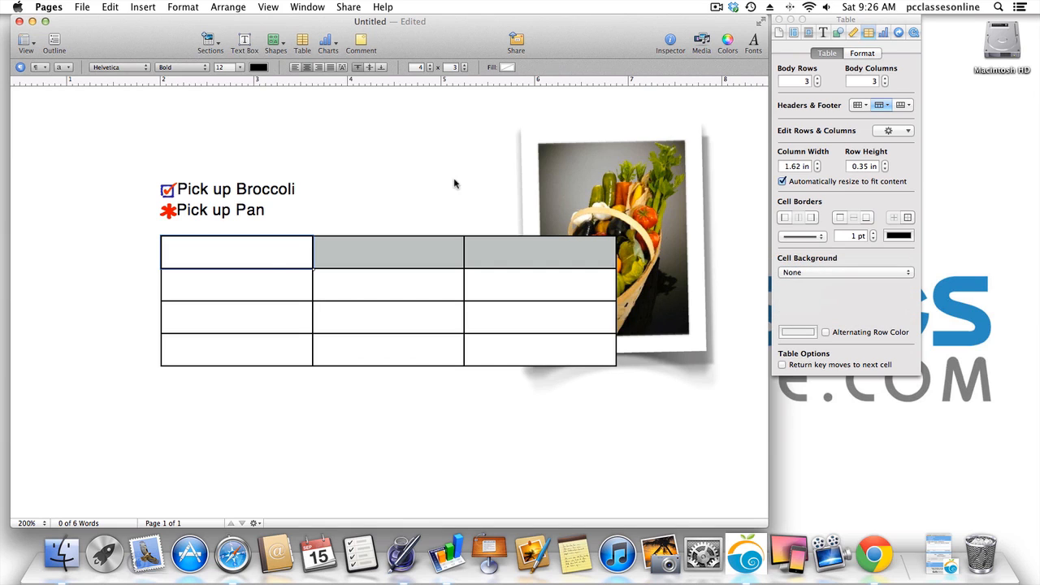
Widen the table's first column slightly and enable the option for the Return key to move to the next cell.
left_click(248, 284)
left_click(249, 284)
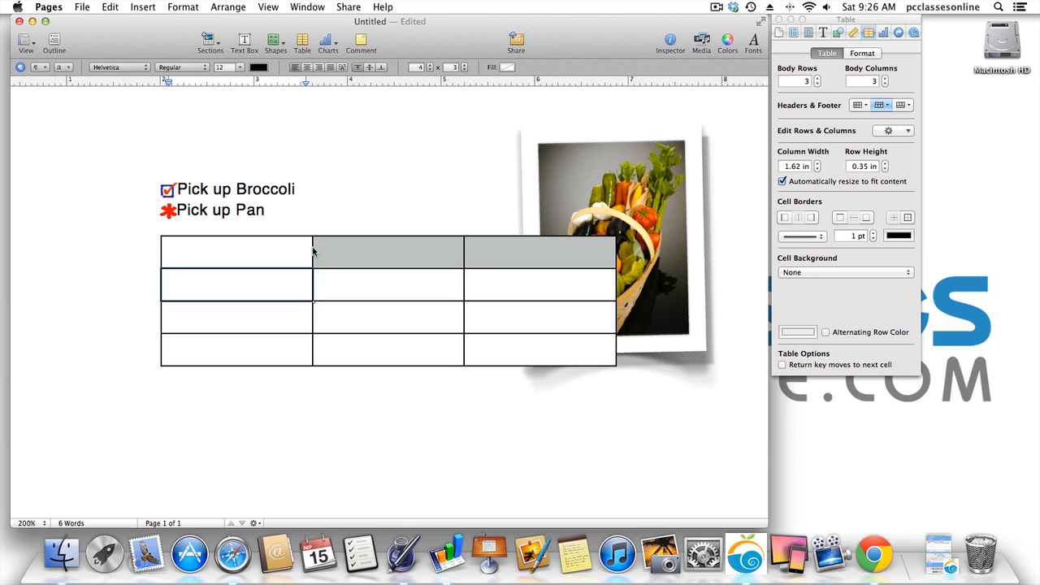
left_click_drag(313, 252, 316, 294)
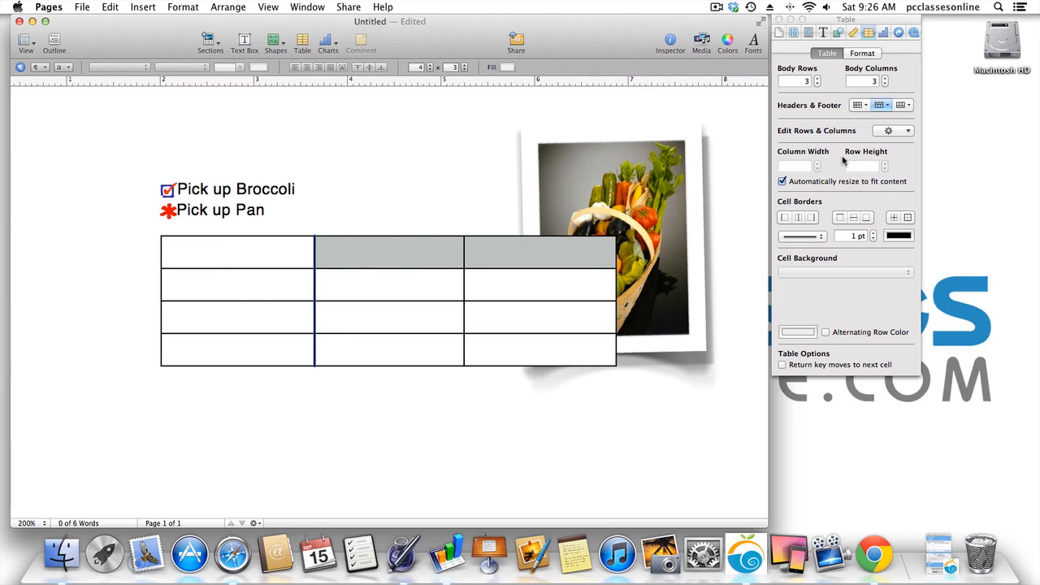
left_click(783, 366)
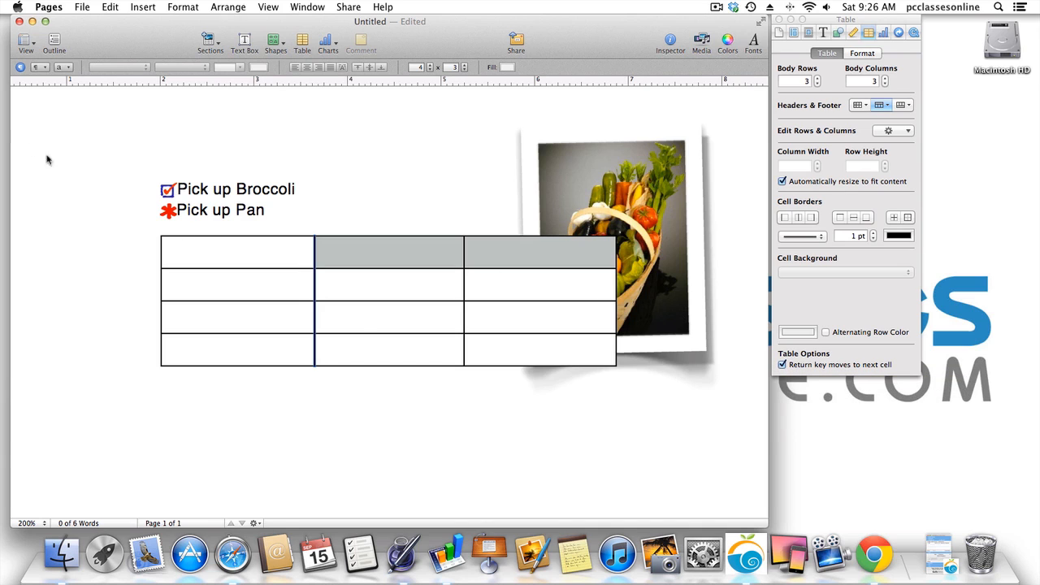
left_click(361, 292)
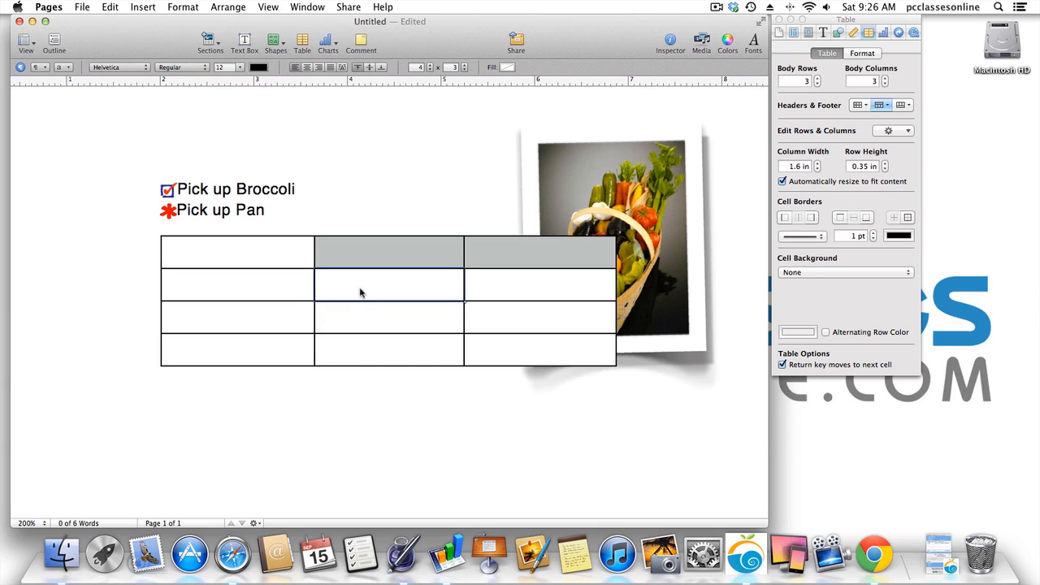
Enter "option 1" and "option 2" in the first two body cells of the table's middle column.
type("option 1")
key("Return")
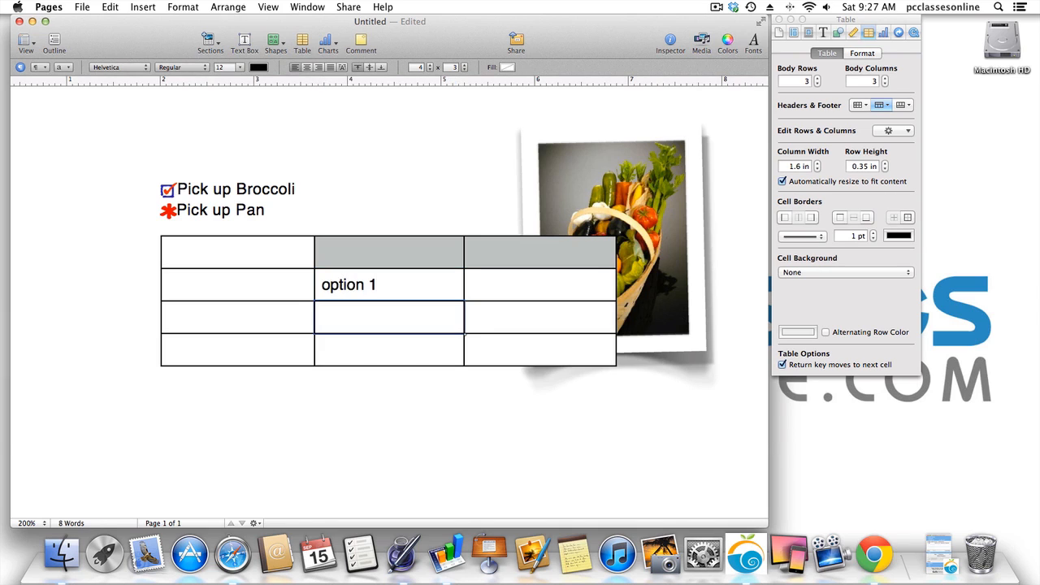
type("option 2")
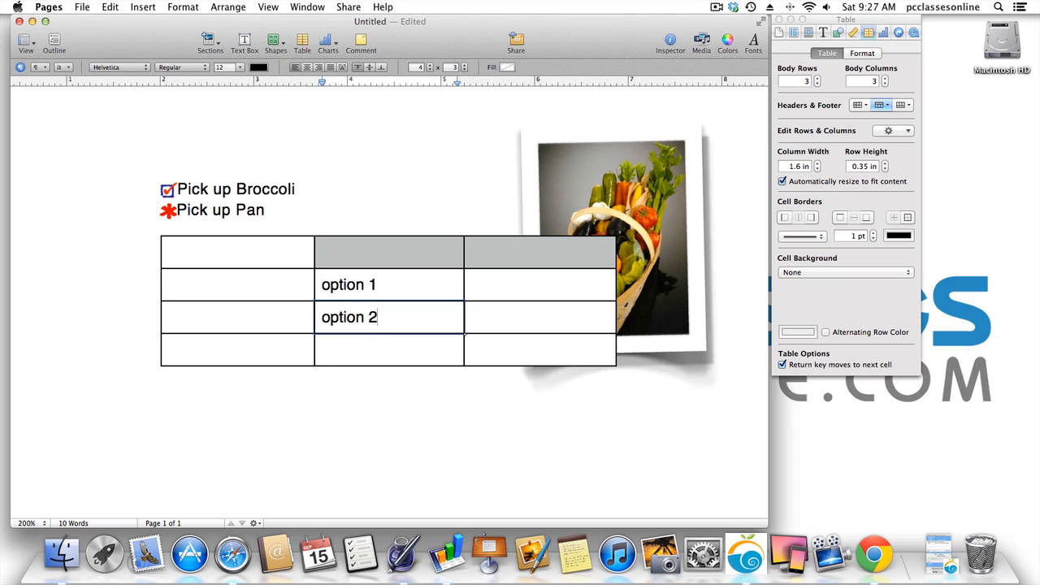
key("Return")
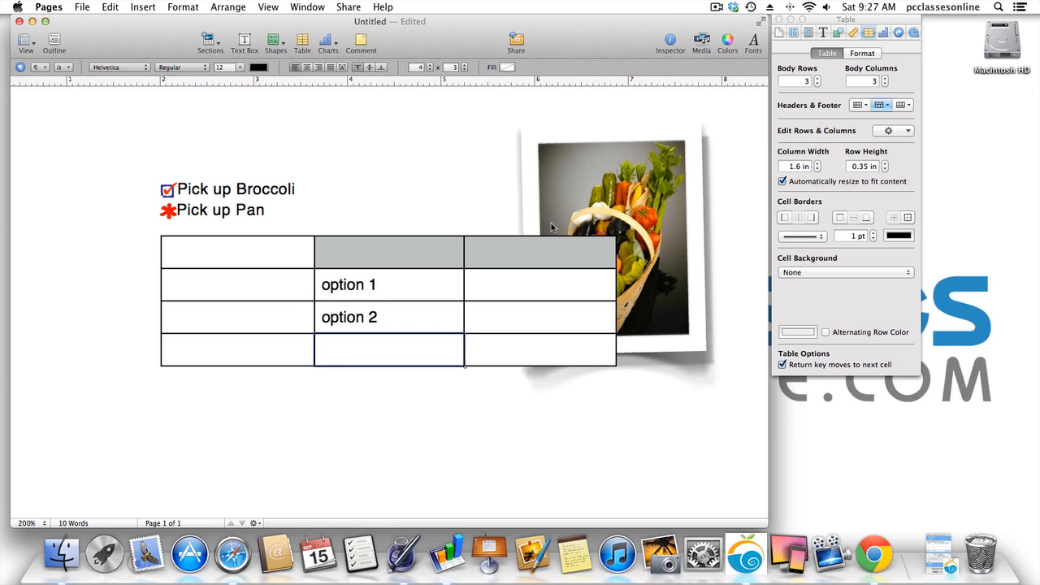
Show the chart settings, then delete the table and the vegetable basket picture from the page.
left_click(884, 34)
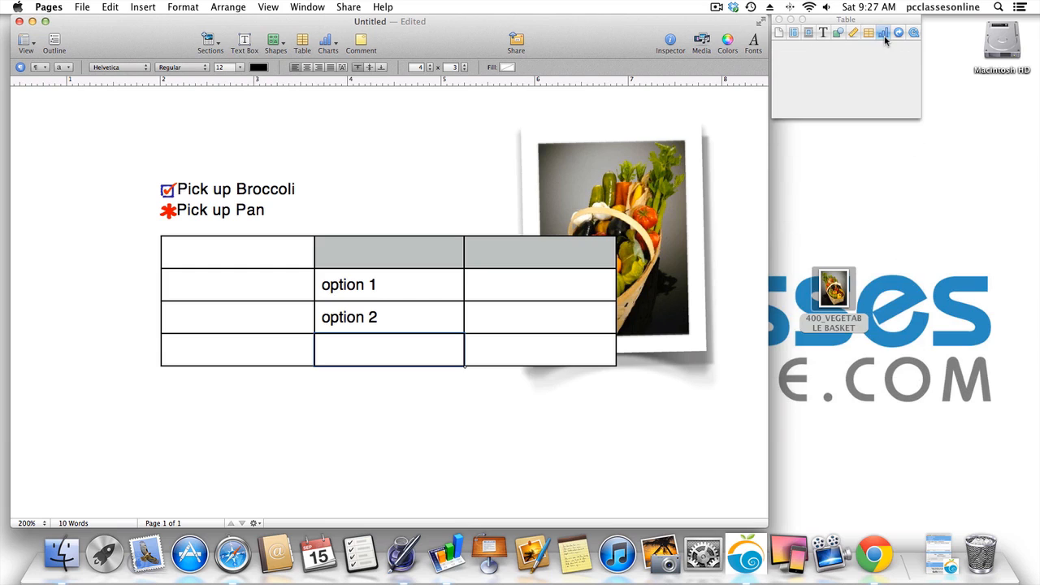
left_click(504, 281)
left_click(509, 199)
left_click(482, 255)
key("Delete")
left_click(582, 277)
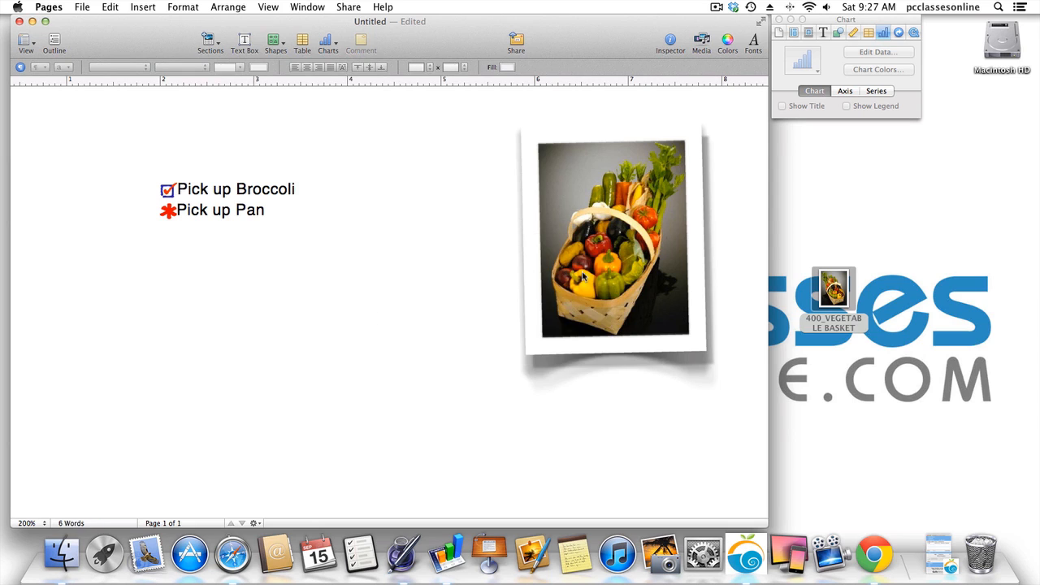
key("Delete")
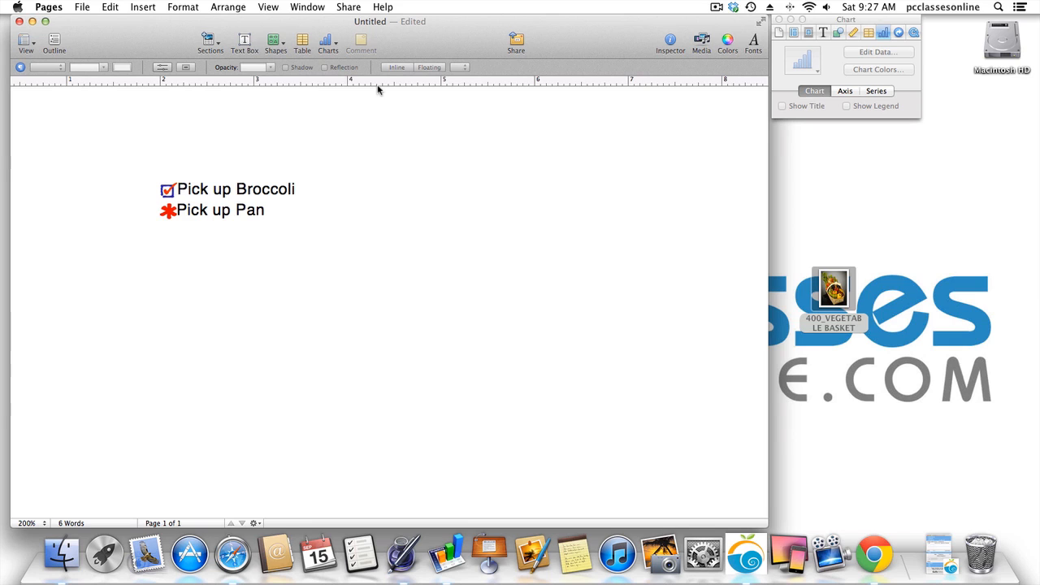
Insert a 3D pie chart and move its data editor off the inspector to look through the chart data.
left_click(329, 42)
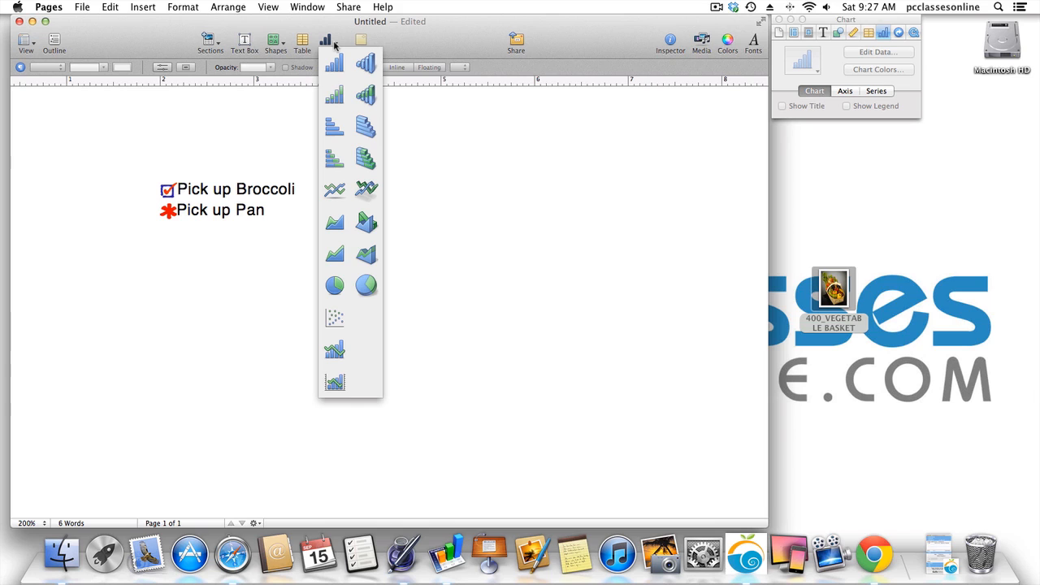
left_click(363, 290)
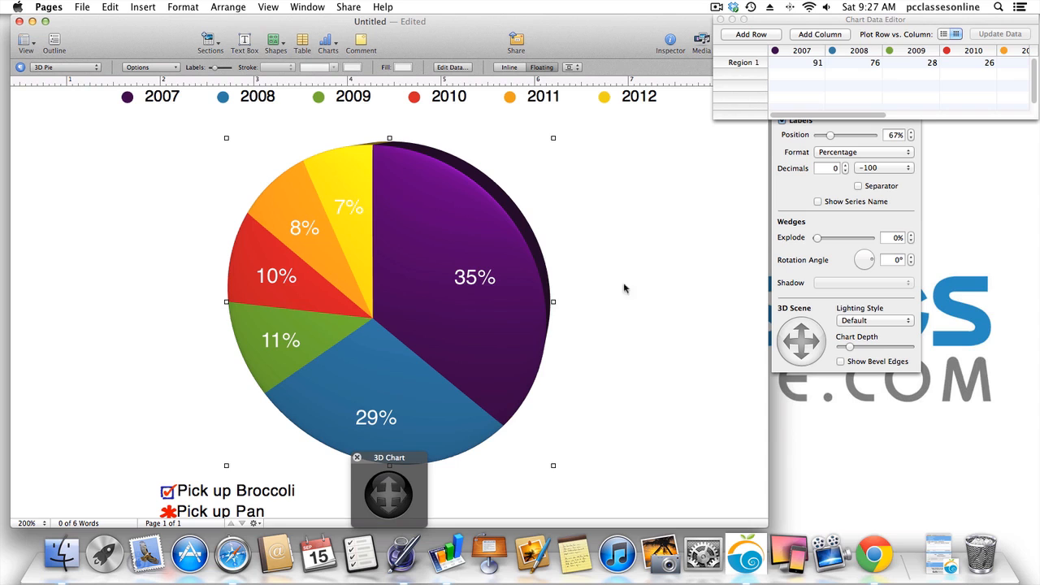
left_click_drag(846, 22, 571, 94)
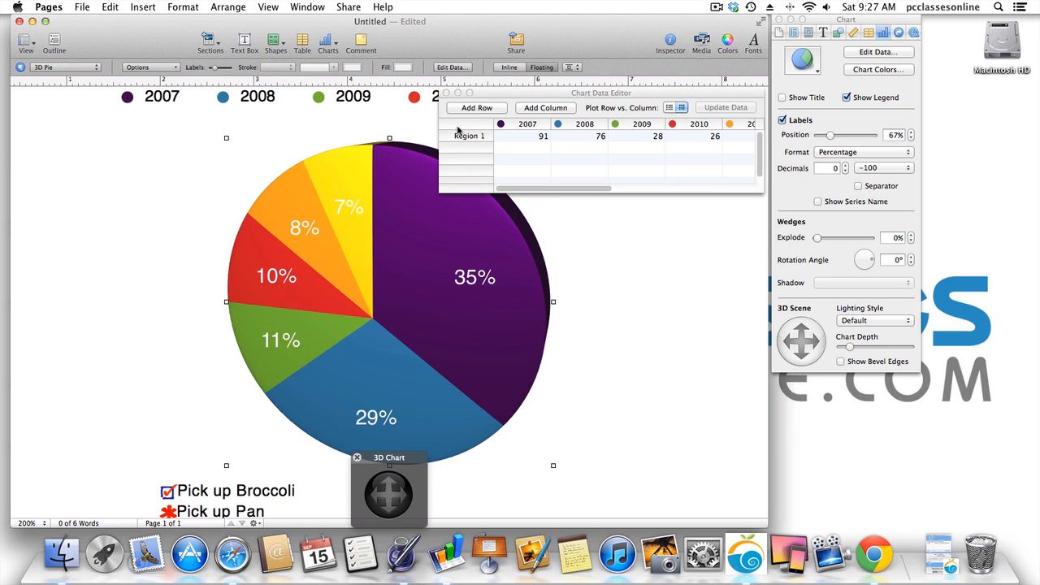
scroll(569, 169, "right", 3)
scroll(564, 168, "left", 4)
Set the label position of the 2007 wedge to 52% and keep its format as Percentage.
left_click(387, 347)
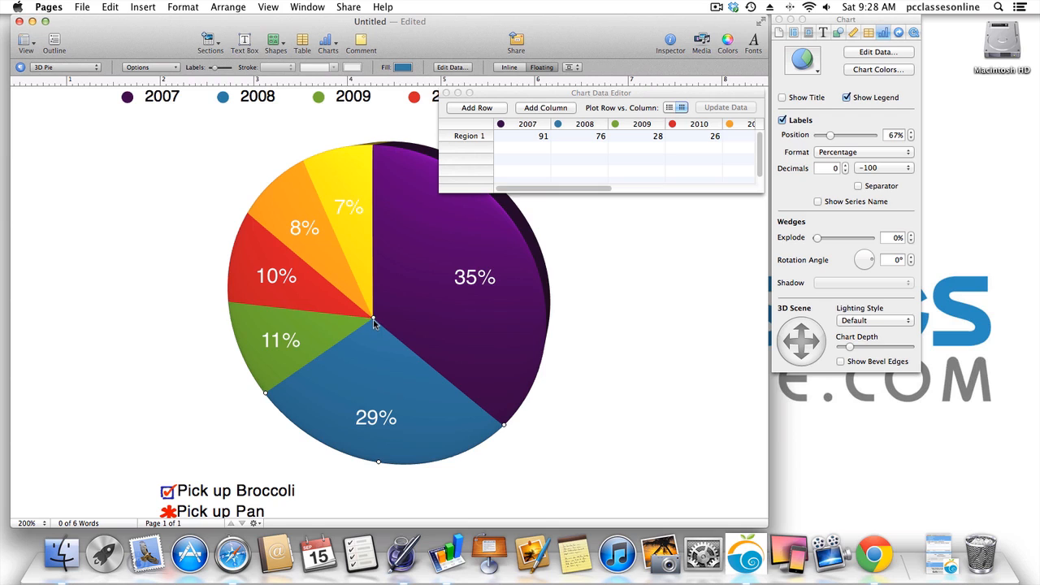
mouse_move(373, 320)
left_mouse_down()
mouse_move(375, 333)
mouse_move(366, 315)
left_mouse_up()
left_click(452, 286)
mouse_move(831, 136)
left_mouse_down()
mouse_move(840, 142)
mouse_move(818, 143)
mouse_move(828, 143)
left_mouse_up()
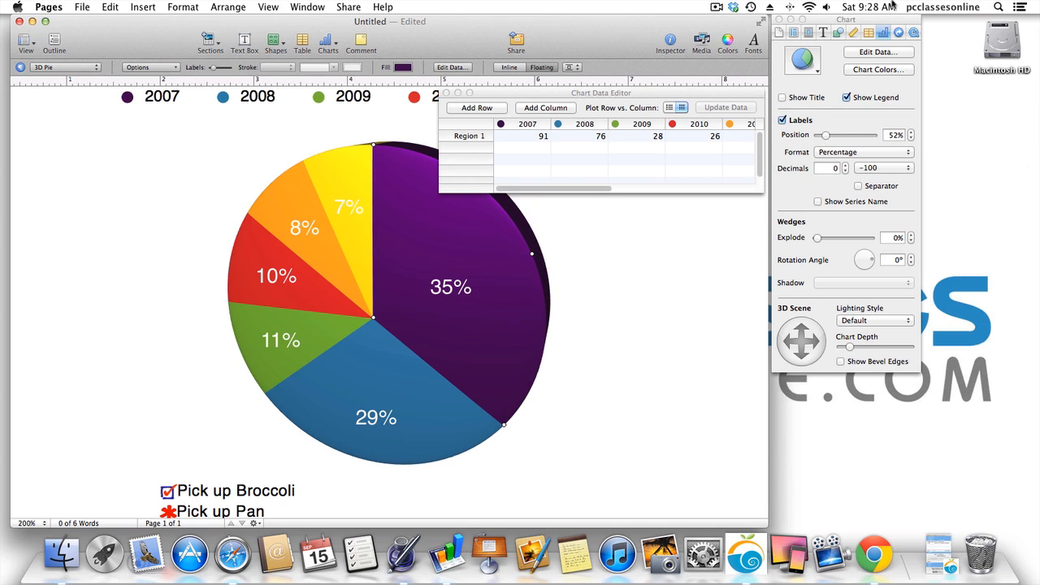
left_click(850, 154)
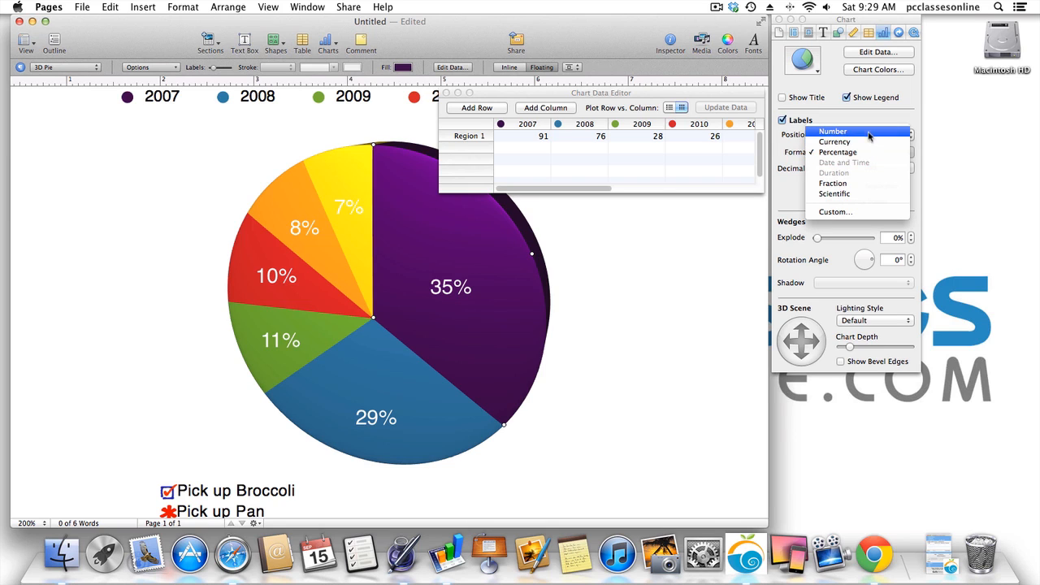
left_click(851, 154)
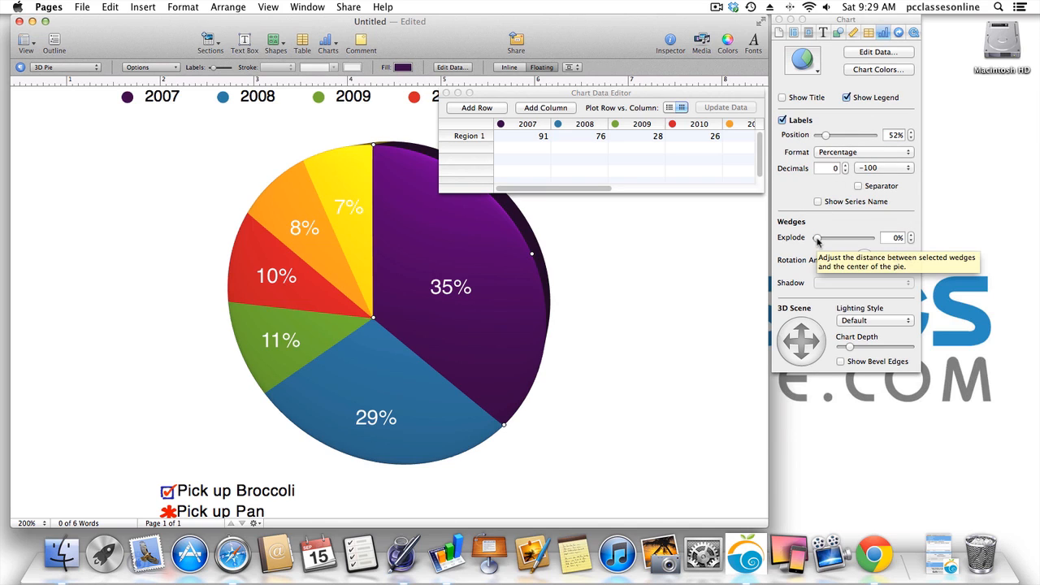
Explode the 2007 wedge by 18% and the 2008 wedge by 22% from the pie's center.
left_click_drag(817, 240, 829, 241)
left_click(386, 366)
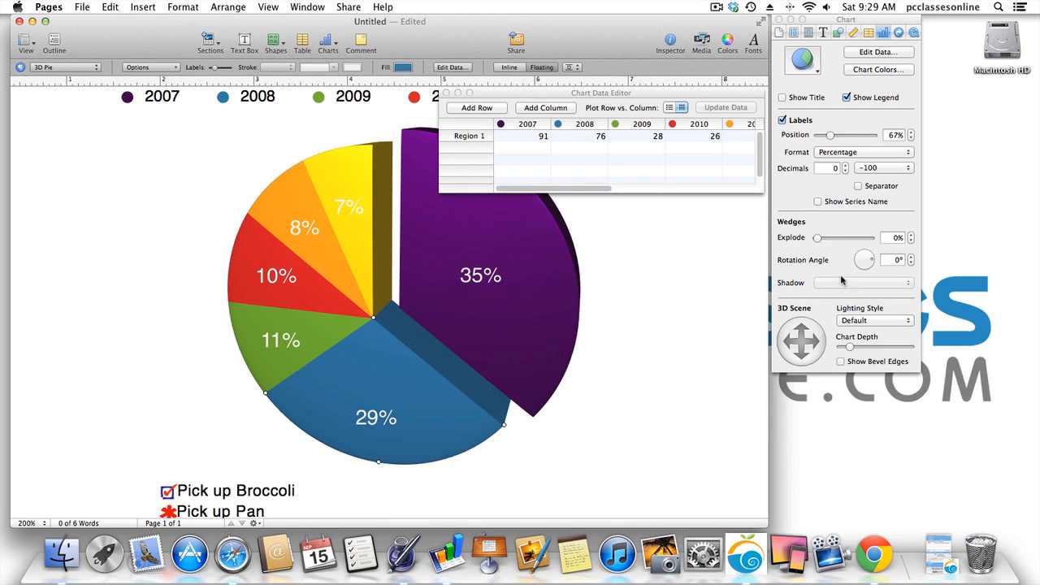
left_click_drag(819, 237, 830, 237)
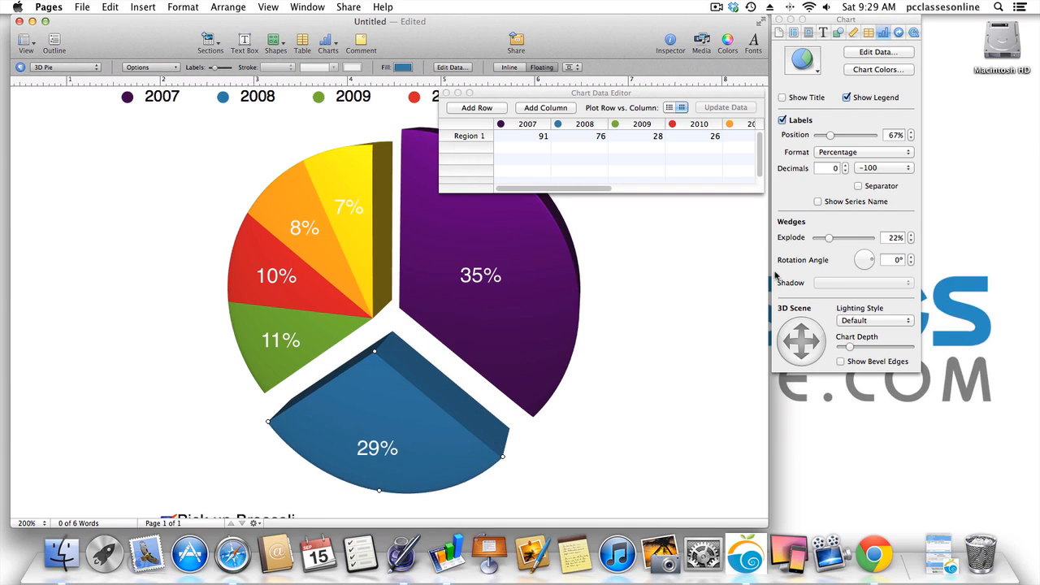
Try the Glossy and Medium Center lighting styles on the 3D pie chart.
left_click(468, 255)
left_click(866, 322)
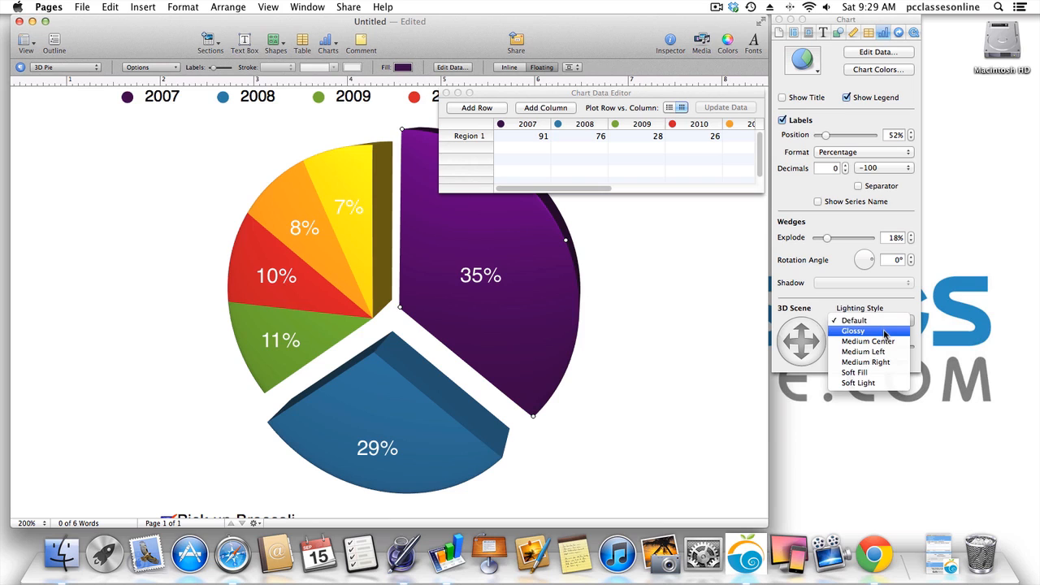
left_click(884, 332)
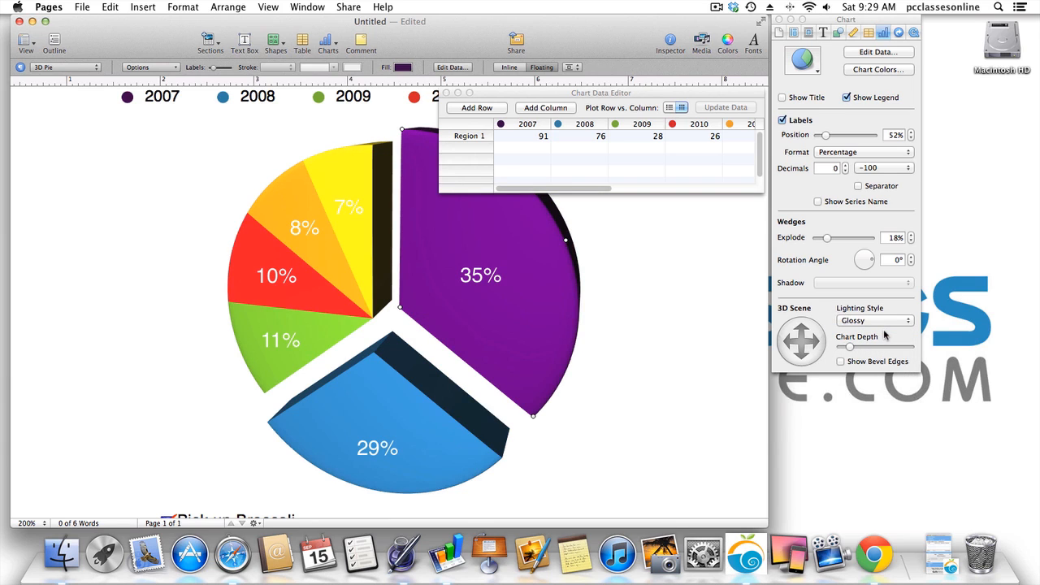
left_click(882, 321)
left_click(870, 331)
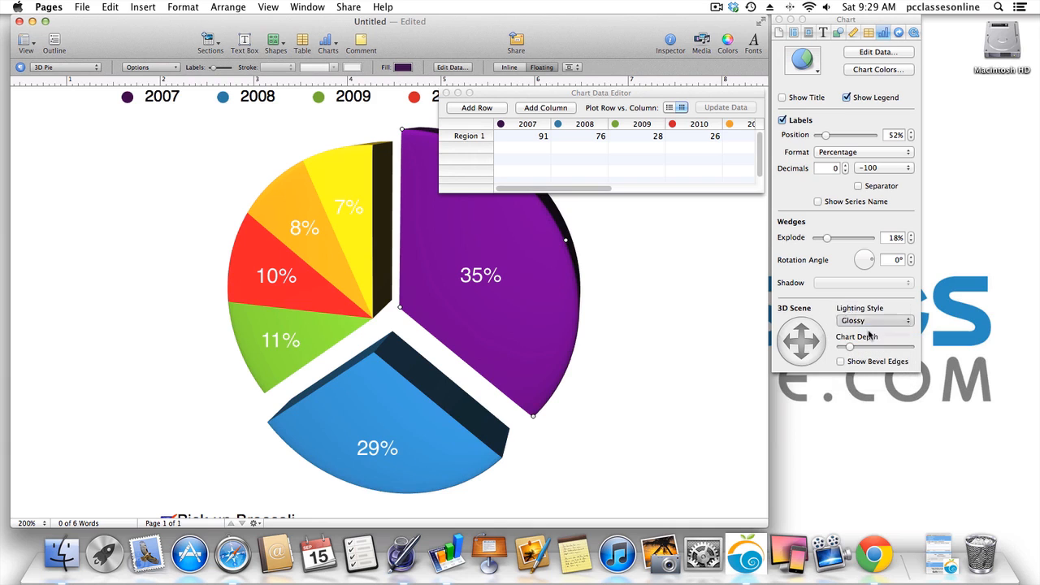
Set the pie chart's lighting style to Medium Left and show bevel edges.
left_click(868, 321)
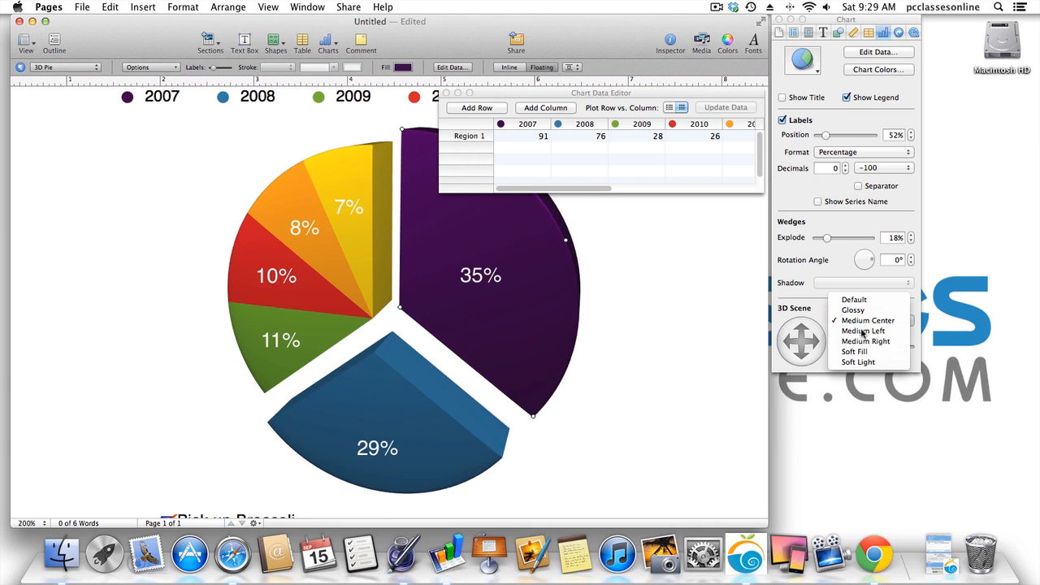
left_click(864, 331)
left_click(841, 362)
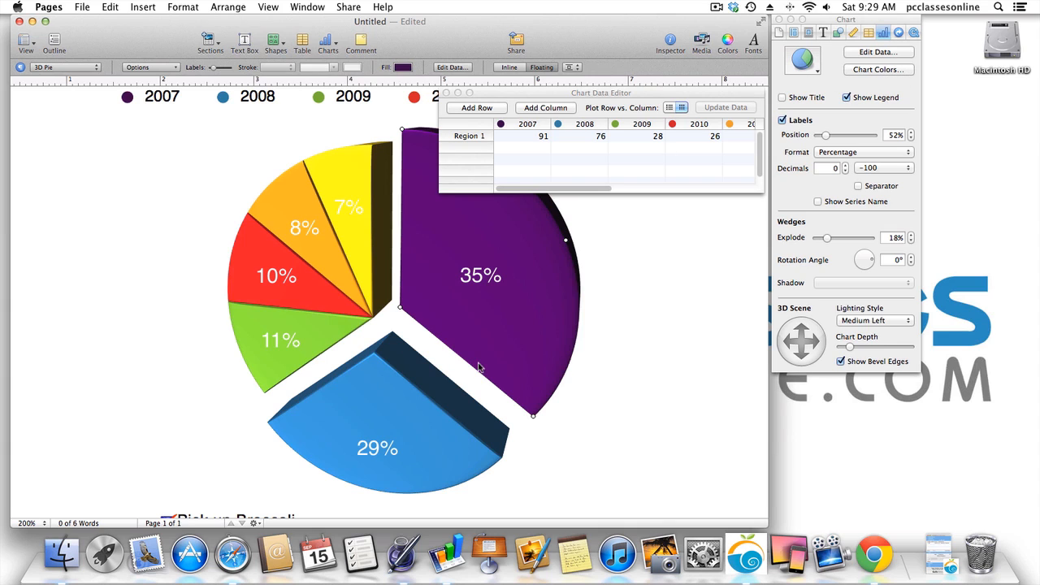
Apply the Wood set of 3D texture fills to the whole pie chart.
left_click(876, 71)
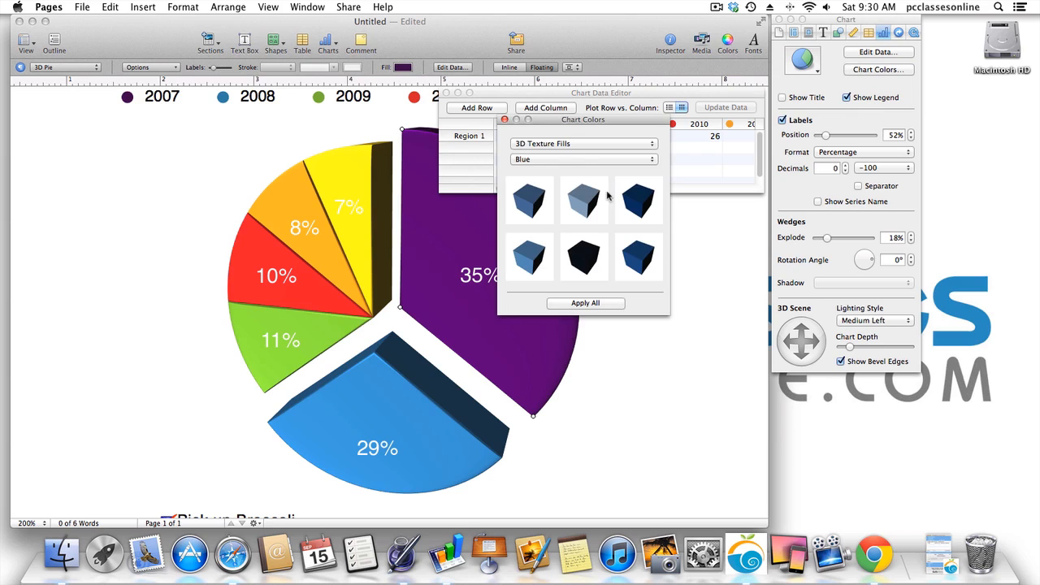
left_click(561, 159)
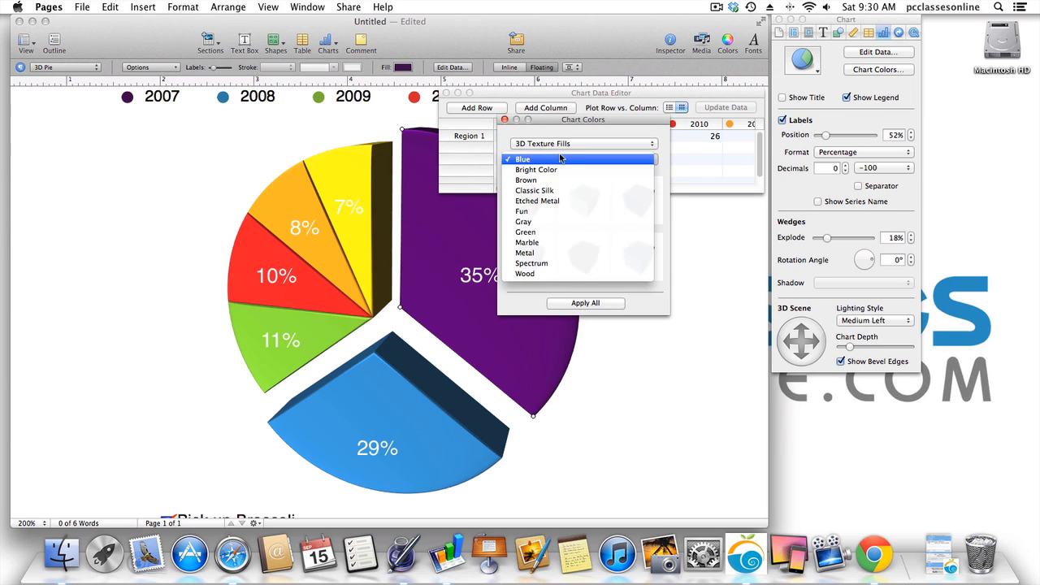
left_click(541, 272)
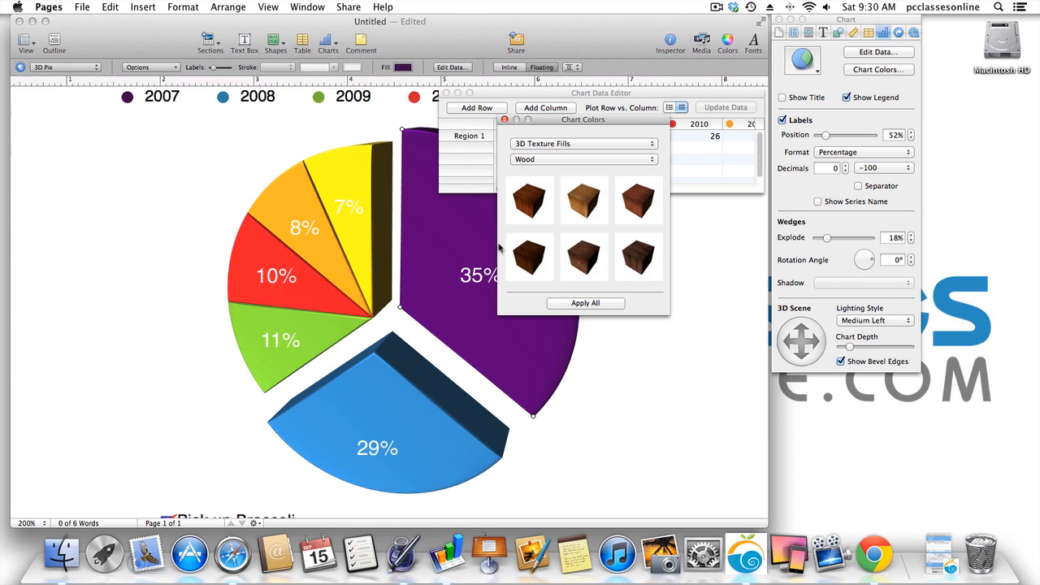
left_click(460, 254)
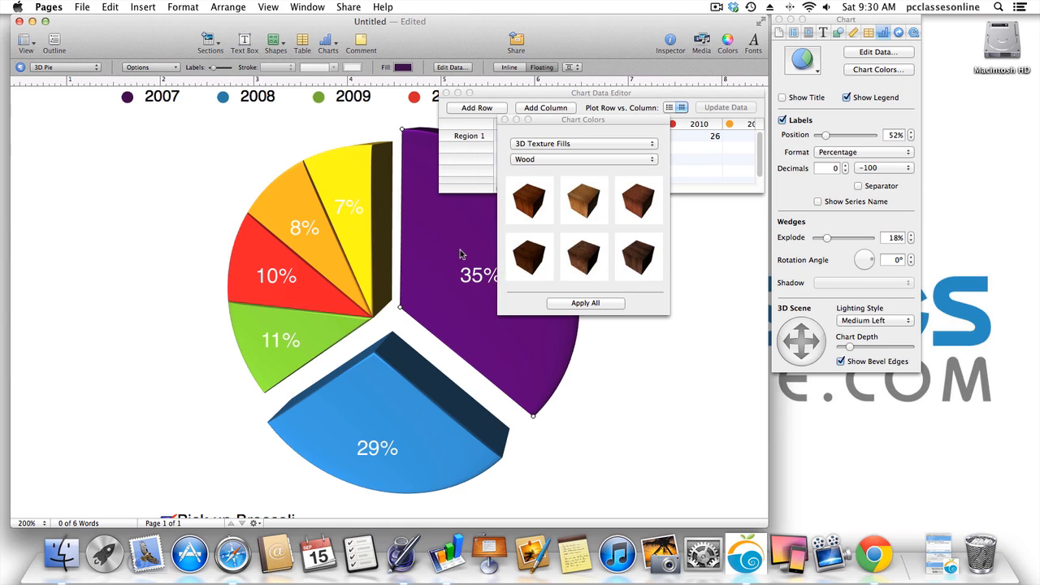
left_click(579, 304)
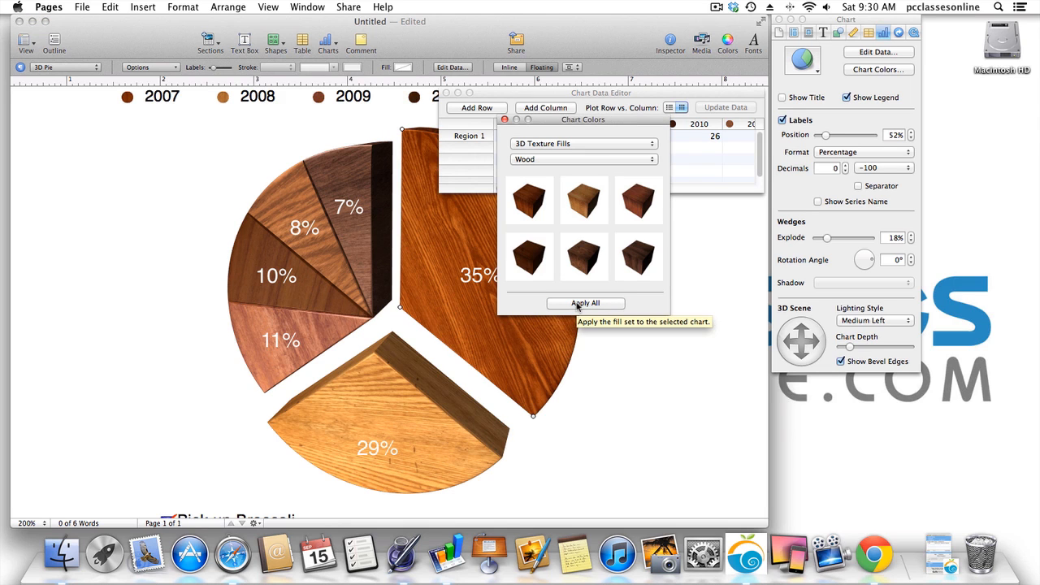
Pull the 2008 wedge in to 5% explode and apply the Metal texture fills to the whole chart.
left_click_drag(409, 384, 402, 360)
left_click(624, 160)
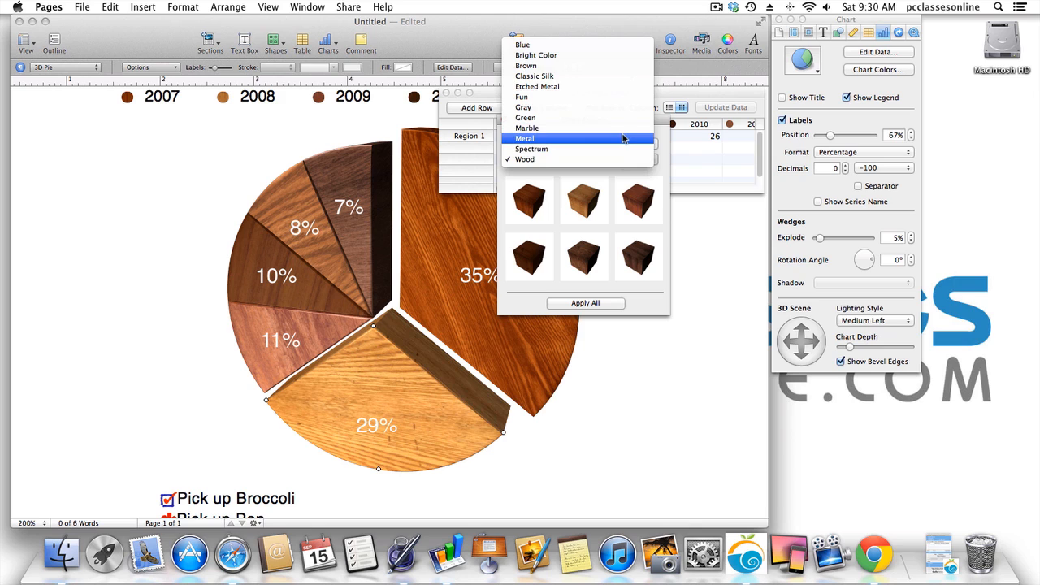
left_click(623, 139)
left_click(582, 303)
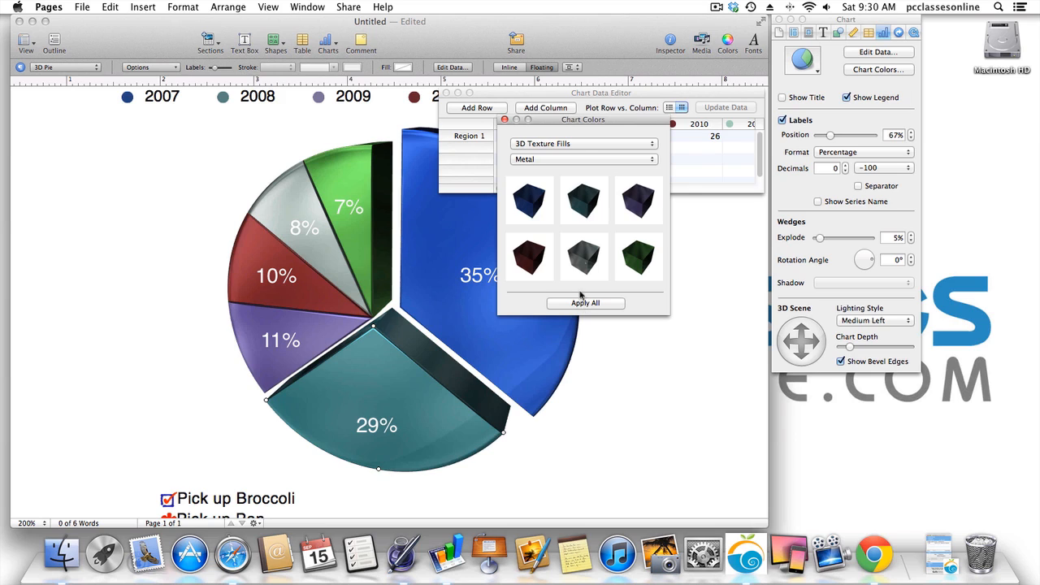
Apply the Fun 3D texture fills to the whole chart, close the chart colors, and return the 2007 wedge to 0% explode.
left_click(537, 146)
left_click(610, 145)
left_click(558, 160)
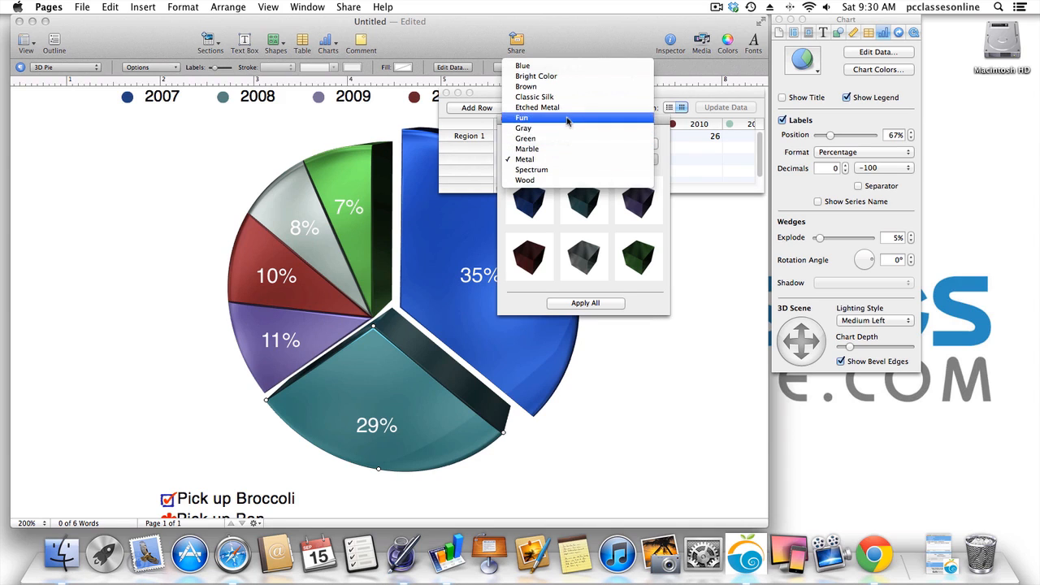
left_click(559, 118)
left_click(585, 303)
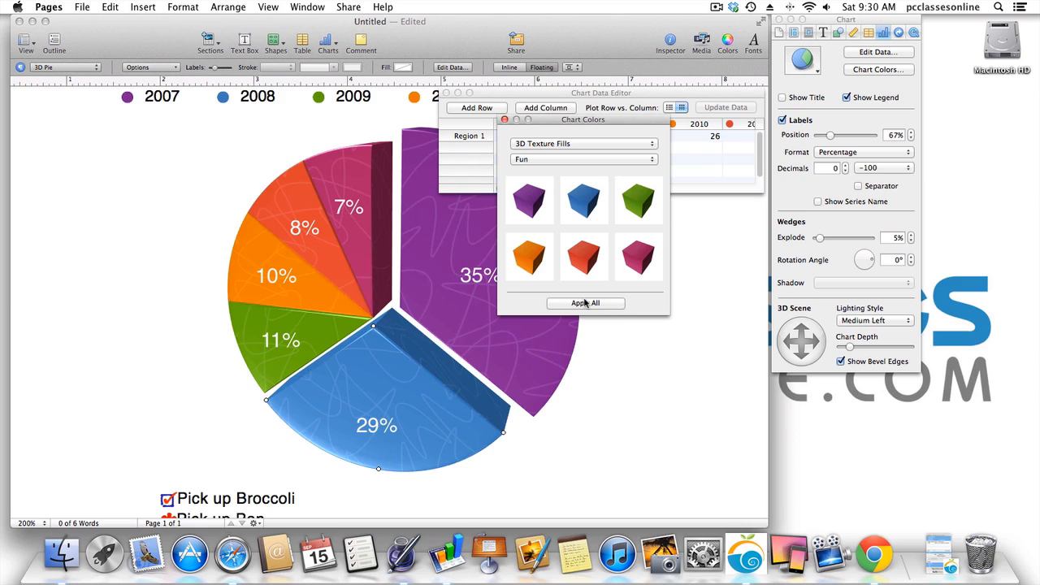
left_click(505, 120)
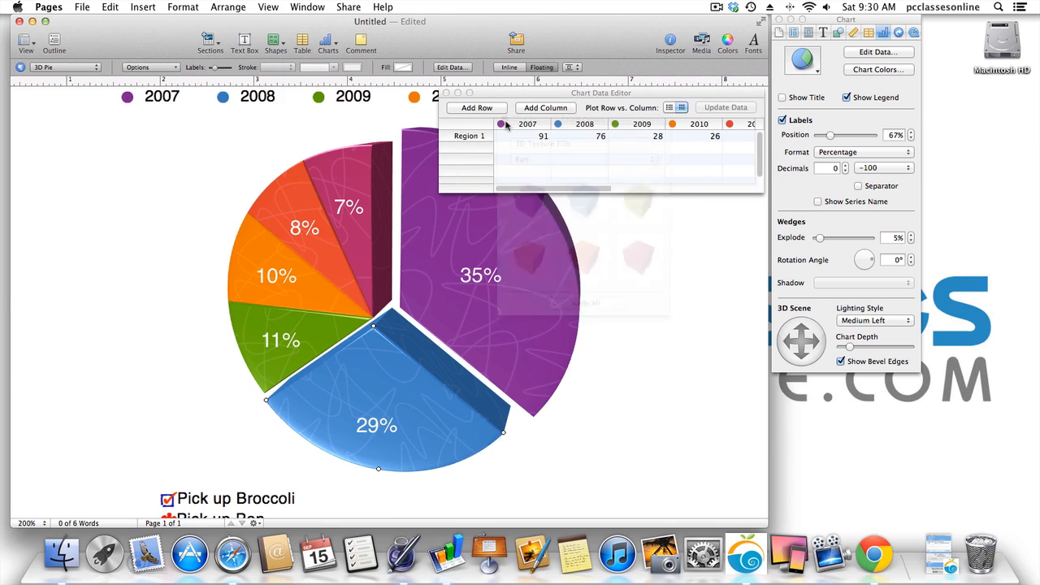
left_click_drag(471, 225, 453, 271)
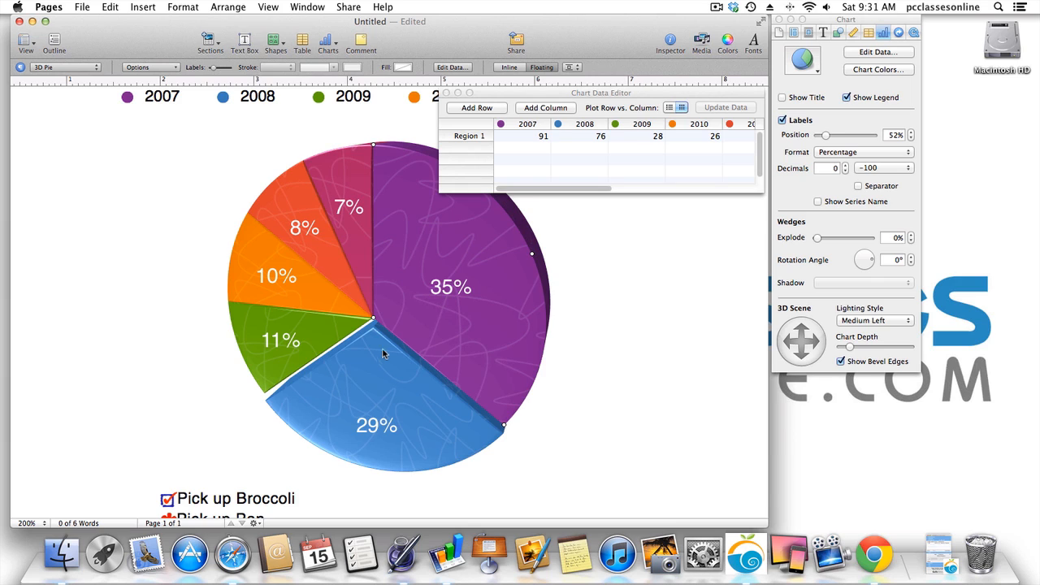
Review the inspector's hyperlink settings and QuickTime playback settings.
left_click(899, 33)
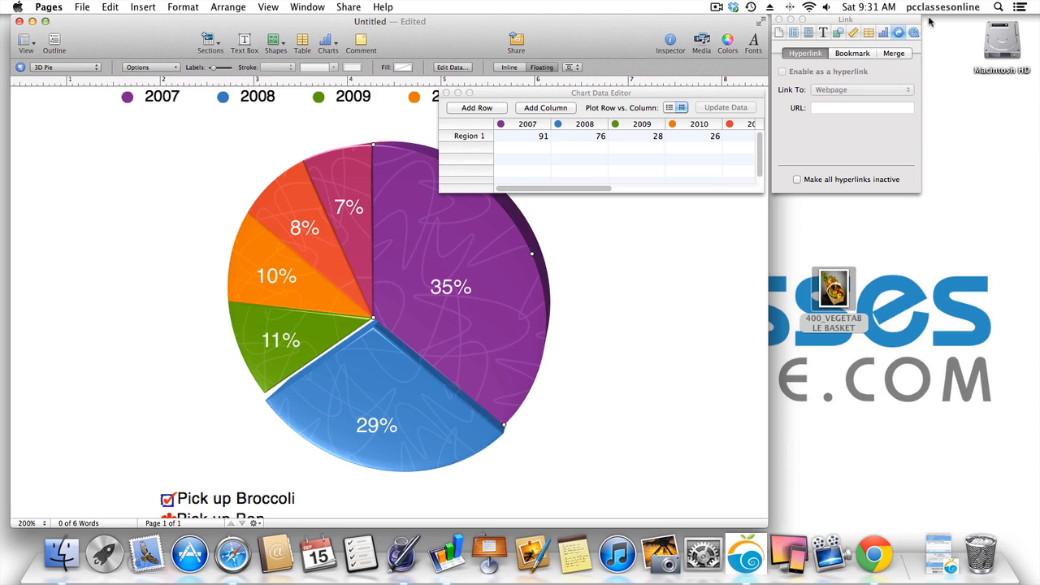
left_click(914, 32)
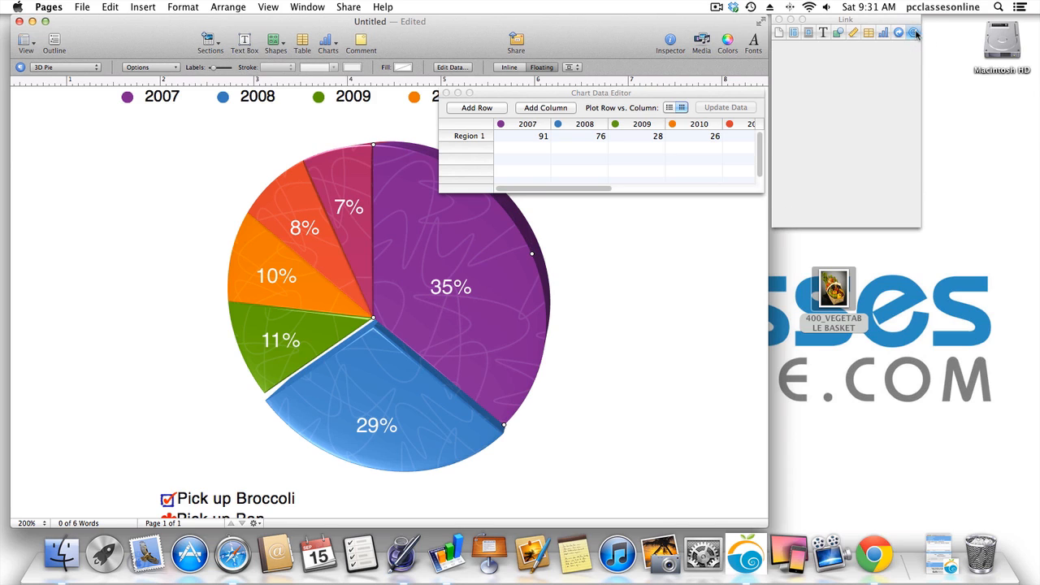
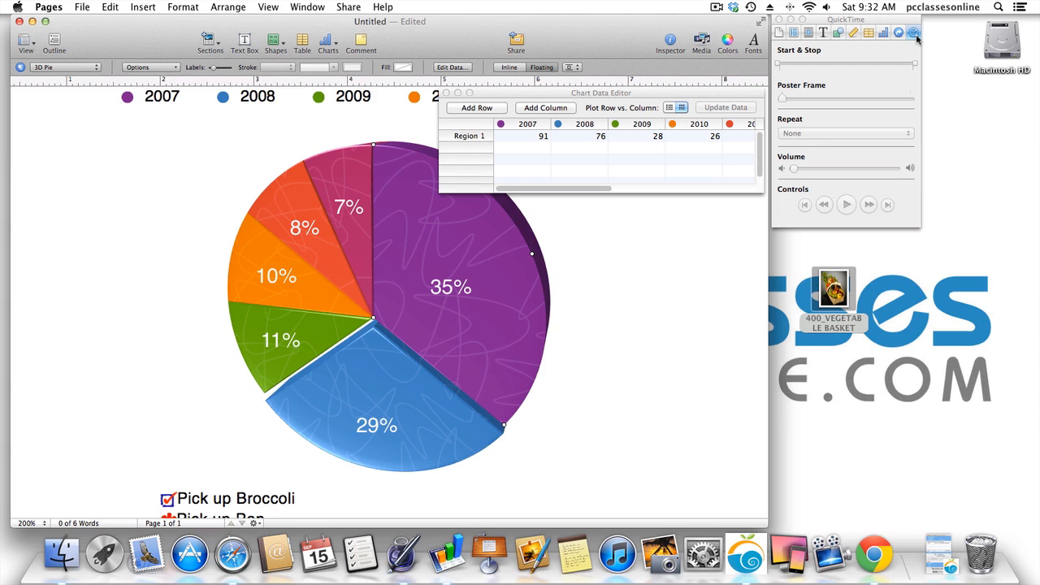
left_click(898, 34)
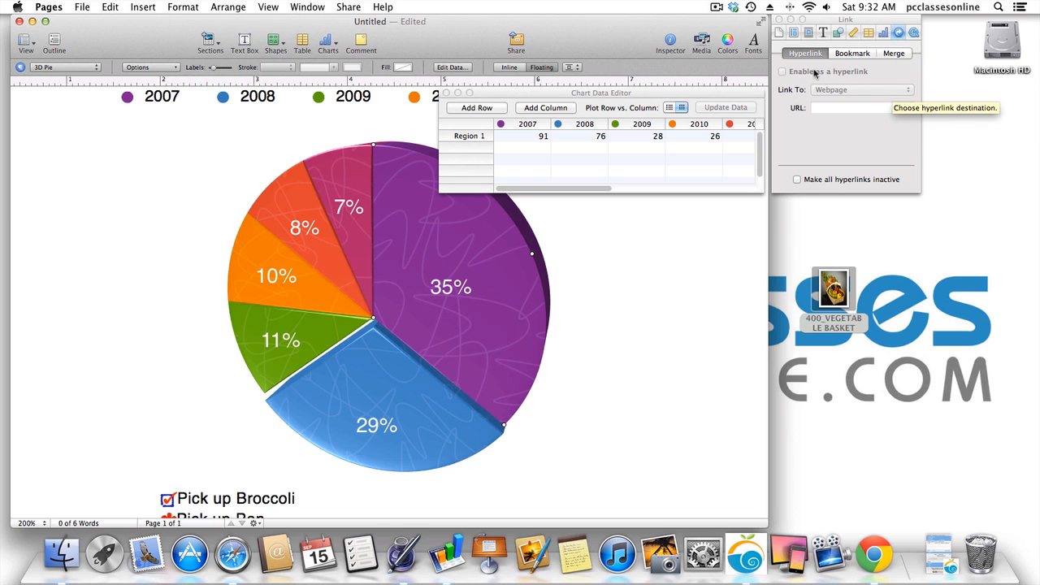
Turn the word "Pan" in the second list item into a hyperlink and deny access to the contacts.
scroll(352, 325, "down", 10)
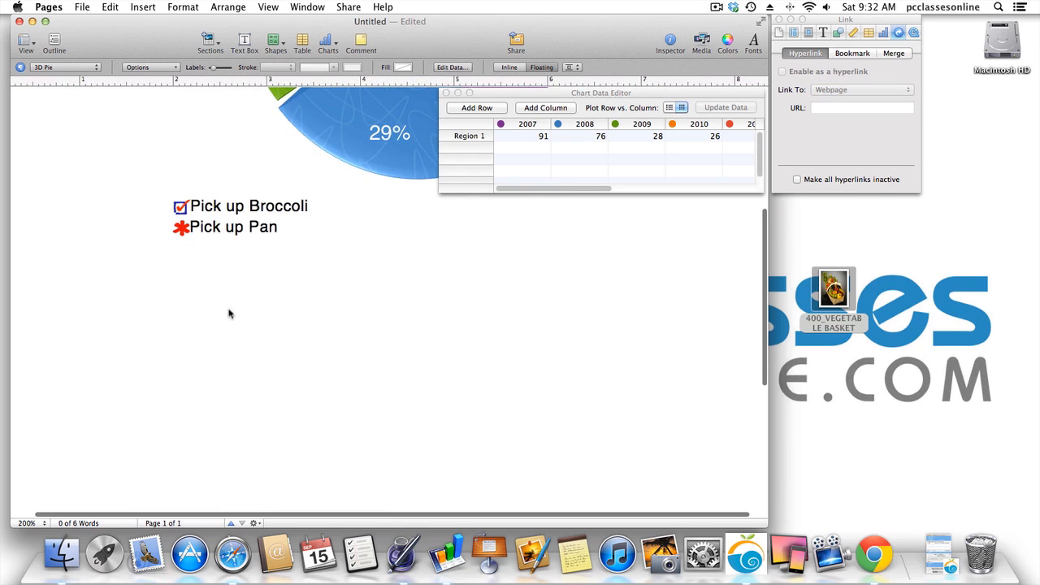
left_click_drag(250, 230, 310, 228)
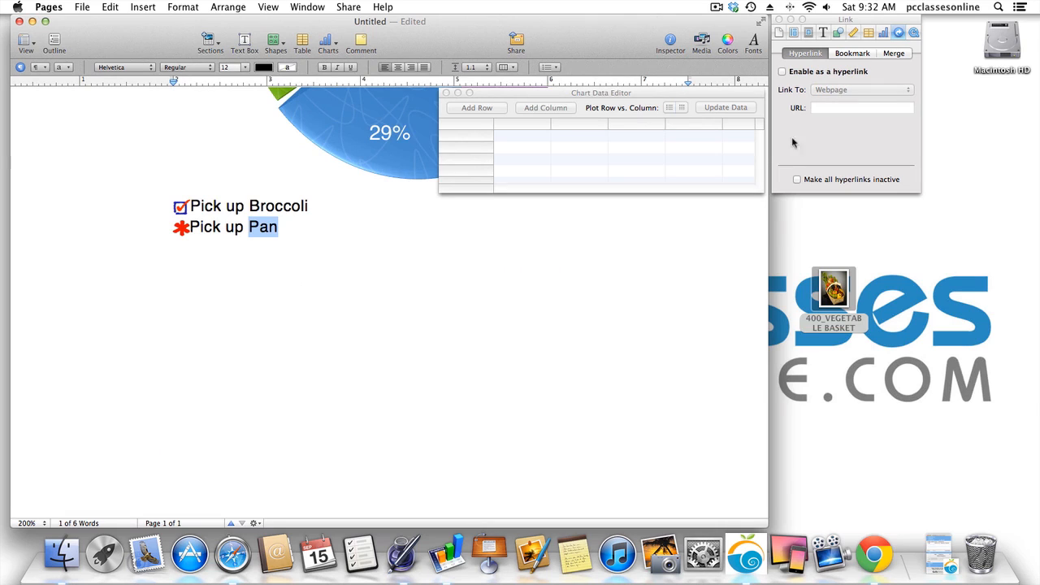
left_click(781, 72)
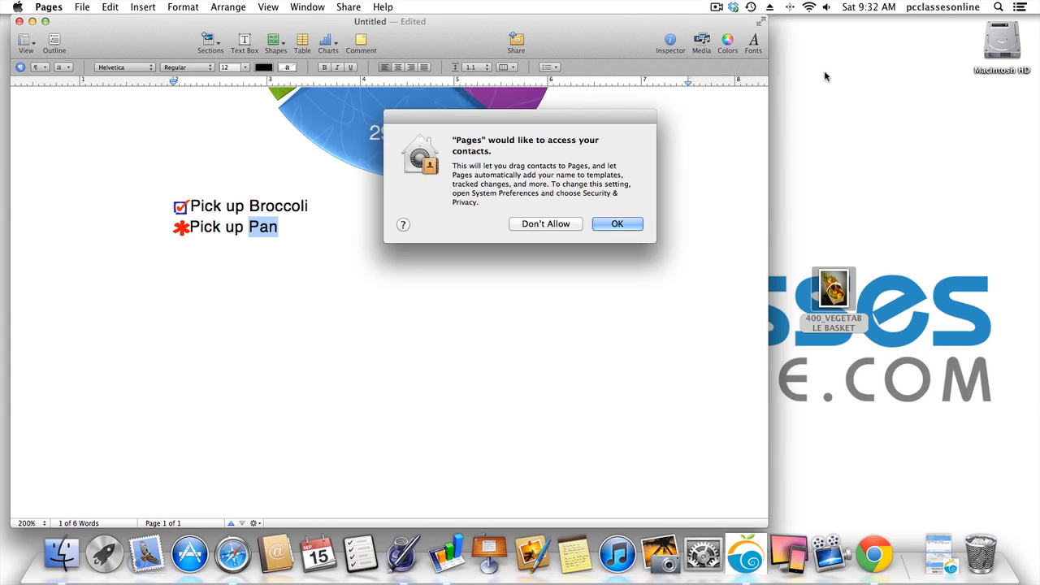
left_click(546, 224)
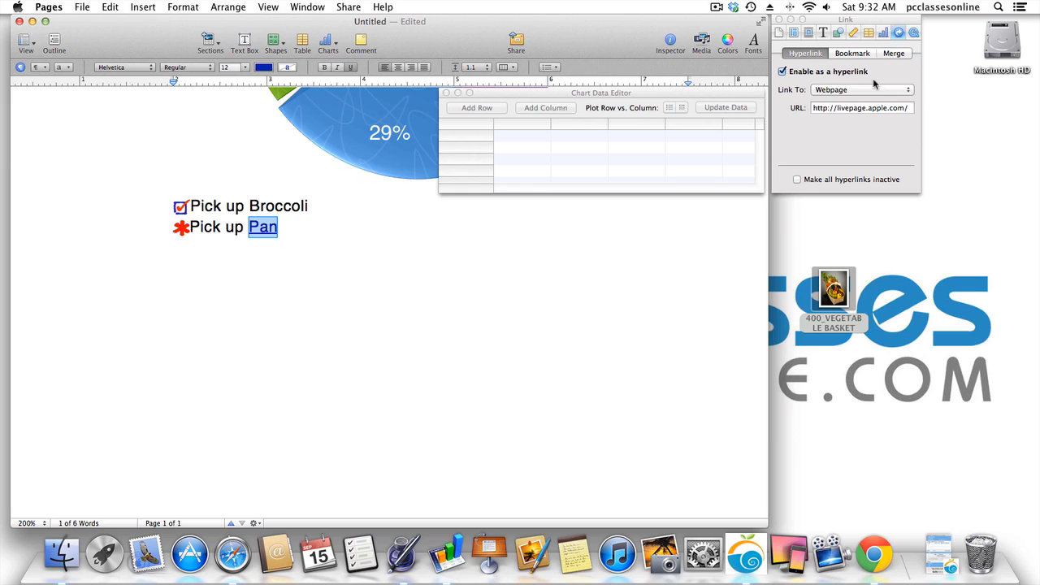
Review the hyperlink destination types, the bookmark, merge and QuickTime settings, and close the inspector.
left_click(866, 89)
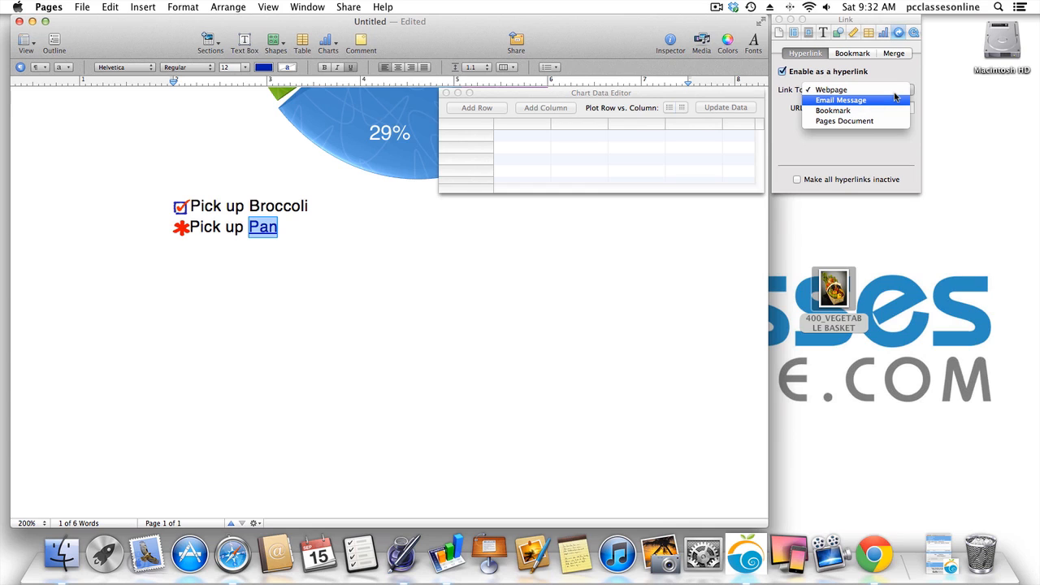
key("Down")
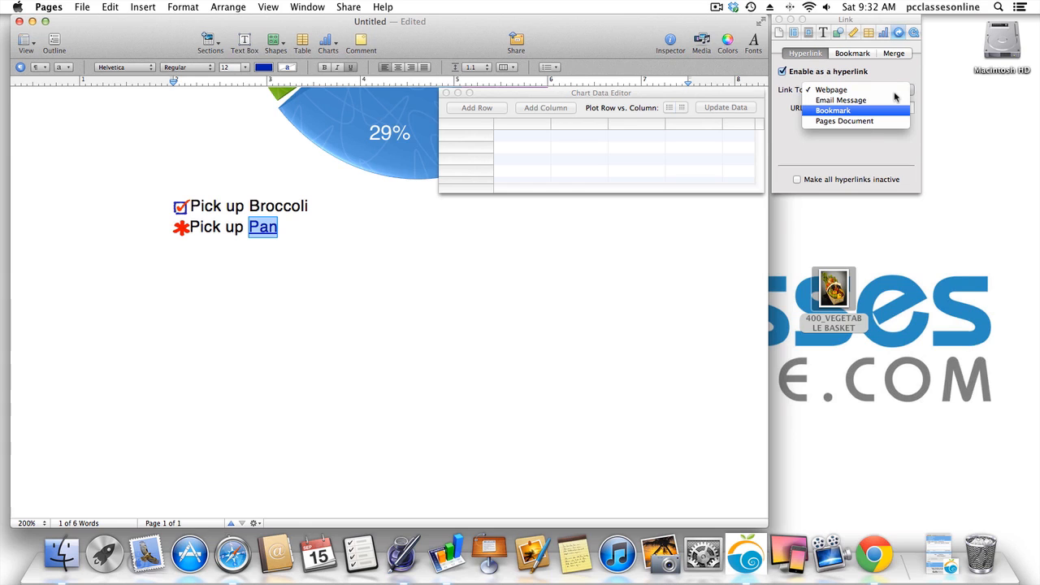
key("Down")
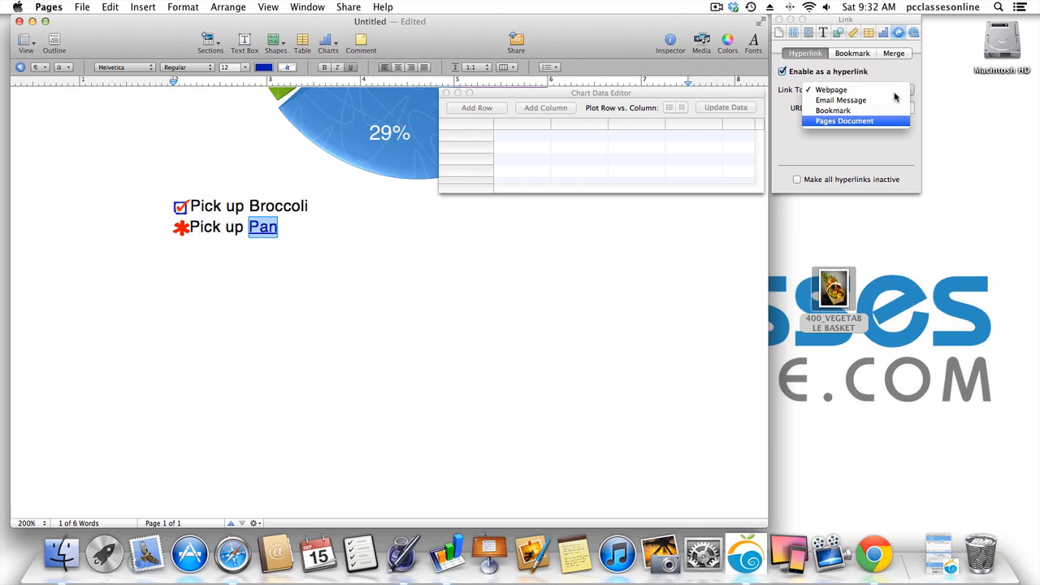
left_click(876, 60)
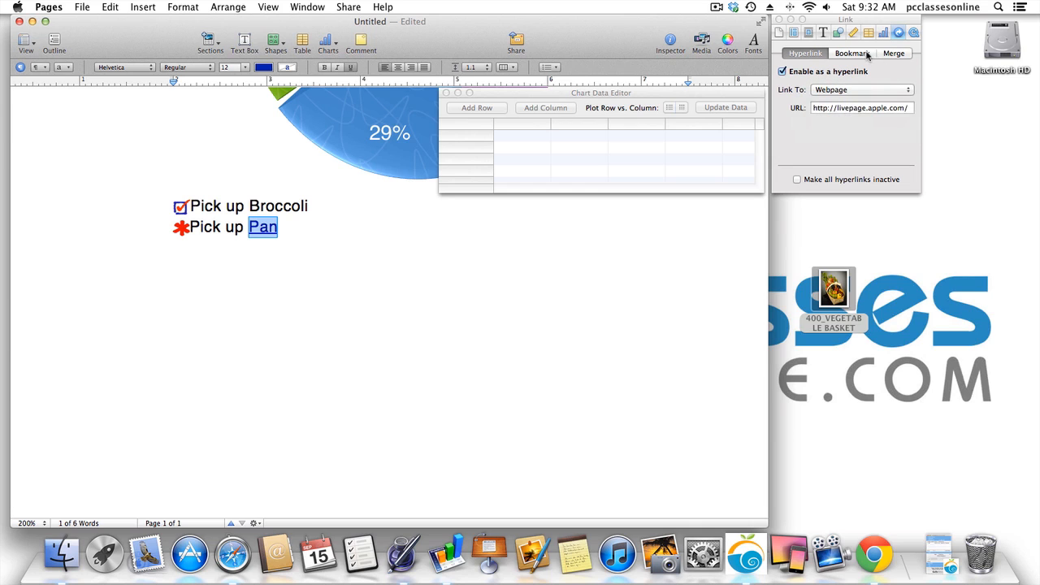
left_click(867, 54)
left_click(899, 55)
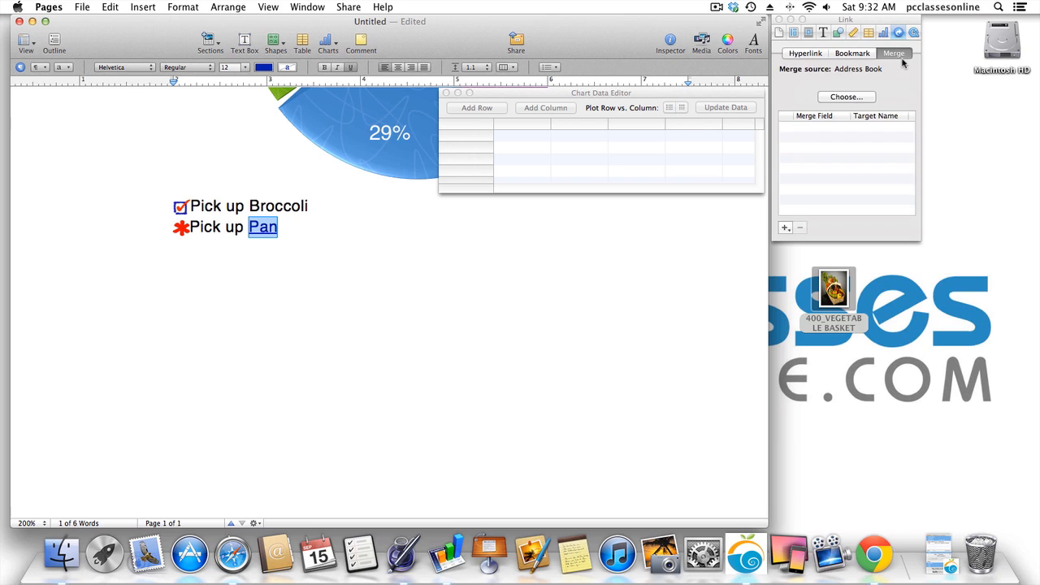
left_click(805, 55)
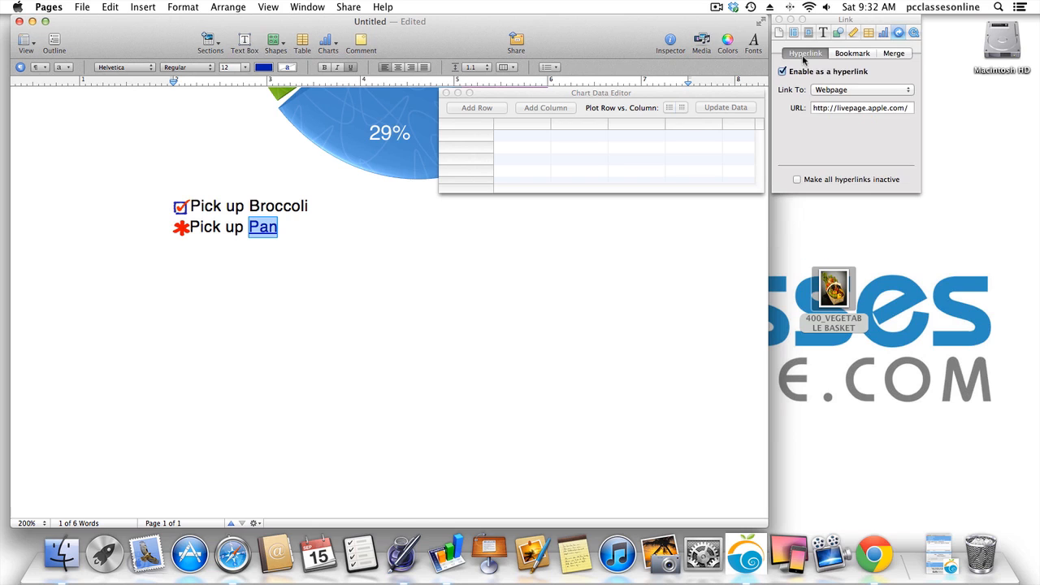
left_click(915, 33)
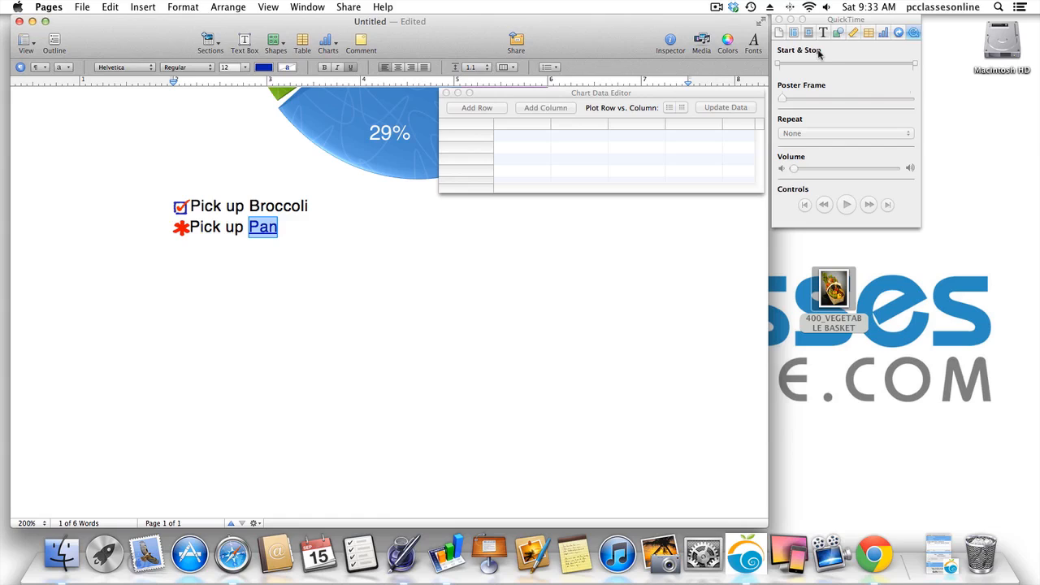
left_click(778, 18)
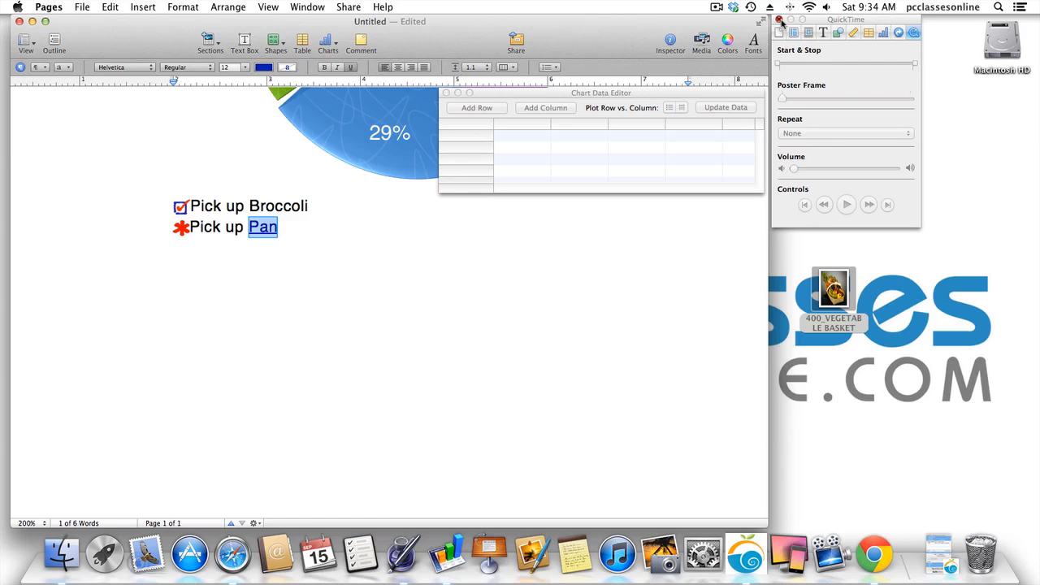
Open the media browser beside the document and insert the iPhoto group photo labelled "2 - 2009-09-13" onto the page.
left_click(704, 43)
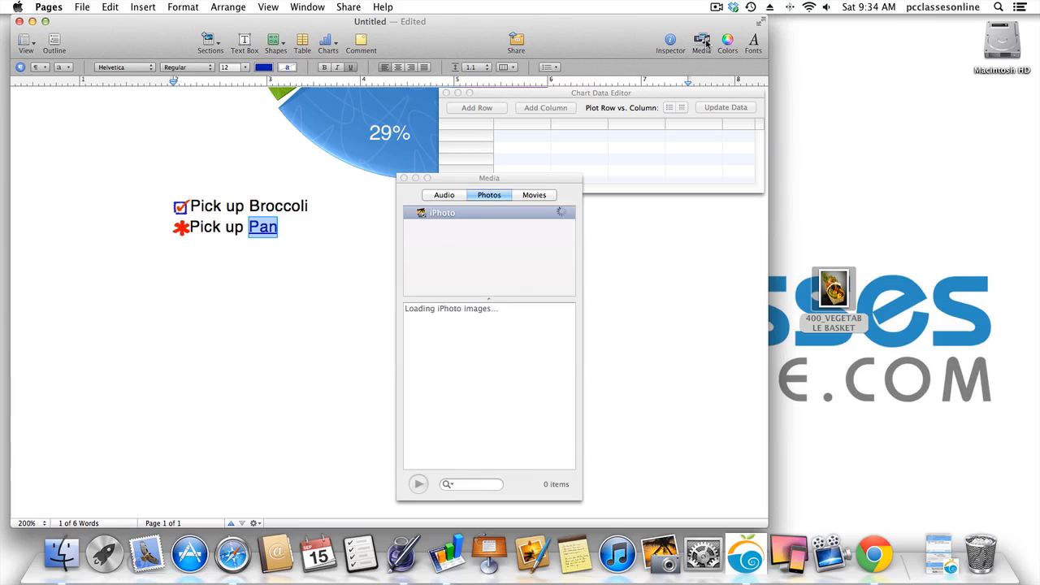
left_click_drag(474, 183, 850, 4)
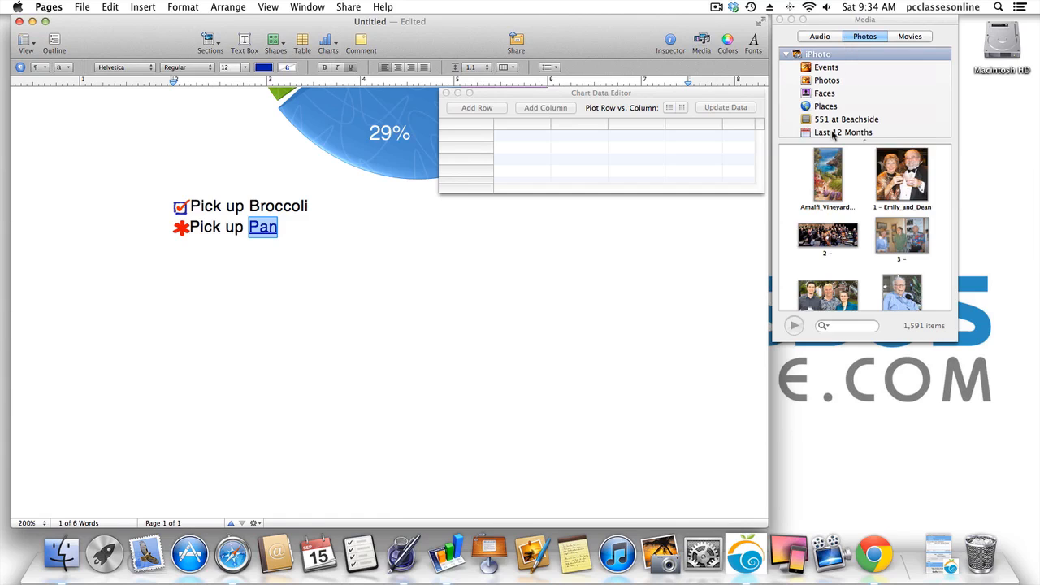
scroll(818, 206, "down", 3)
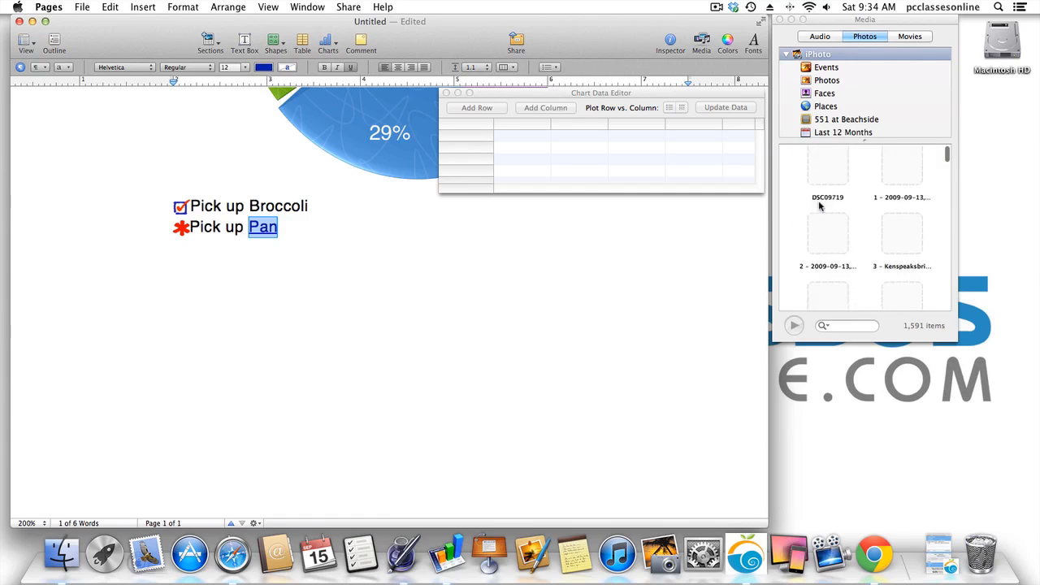
left_click_drag(826, 197, 339, 302)
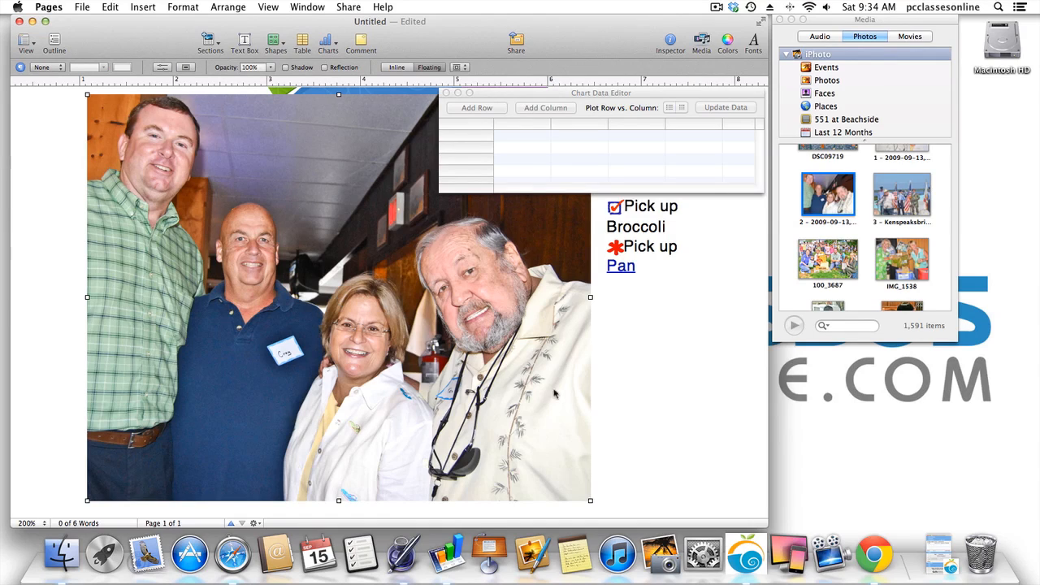
Shrink the inserted group photo to about 1.7 inches wide and place it just below the two list items.
left_click_drag(590, 502, 248, 224)
left_click_drag(160, 143, 244, 307)
left_click(375, 310)
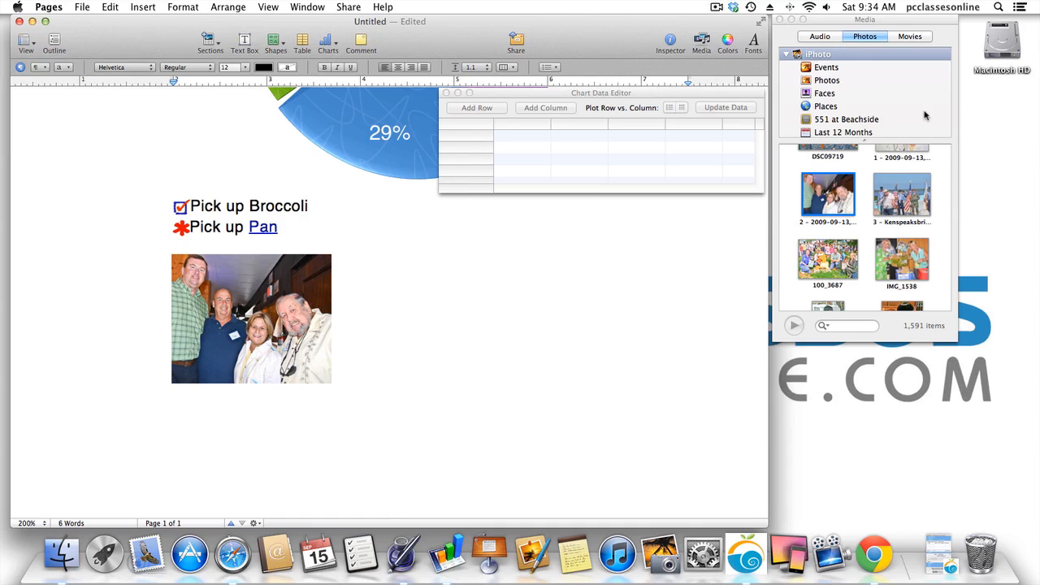
Insert the Amalfi_Vineyard picture from the iPhoto Events into the document and delete it again.
scroll(913, 96, "down", 2)
scroll(910, 97, "up", 3)
left_click(840, 70)
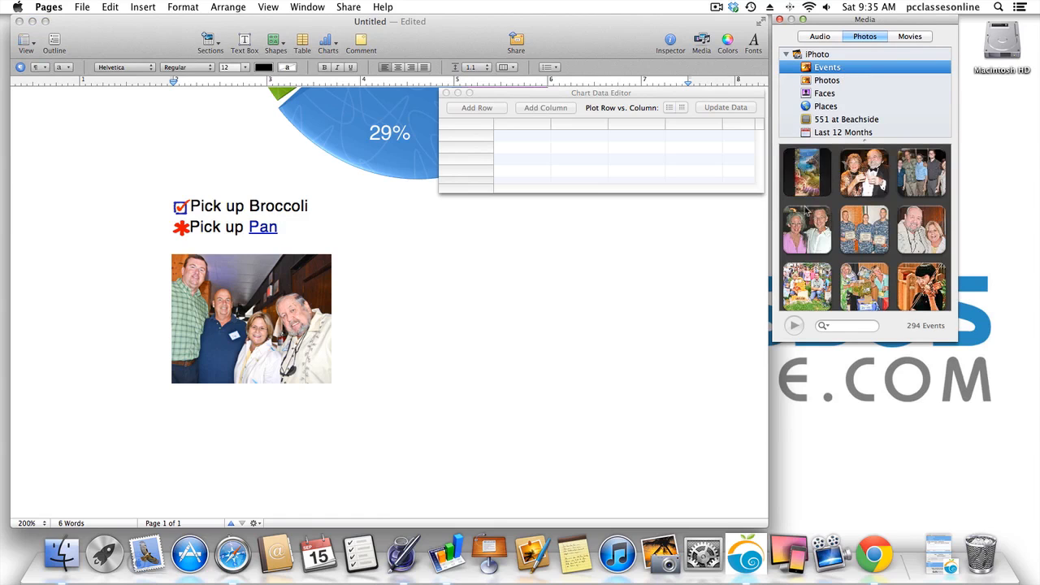
double_click(804, 192)
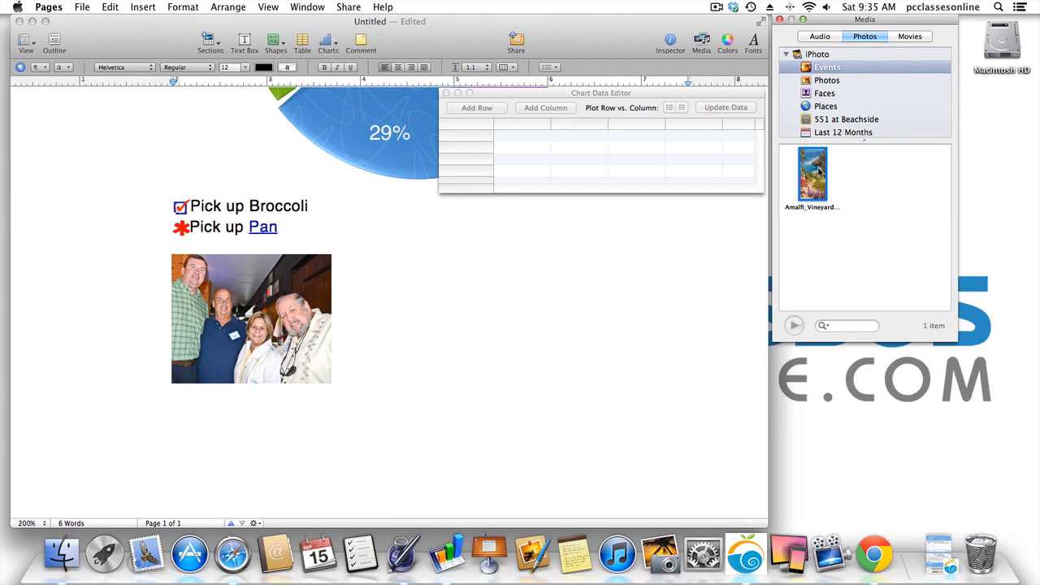
left_click_drag(812, 172, 544, 270)
left_click_drag(476, 301, 230, 435)
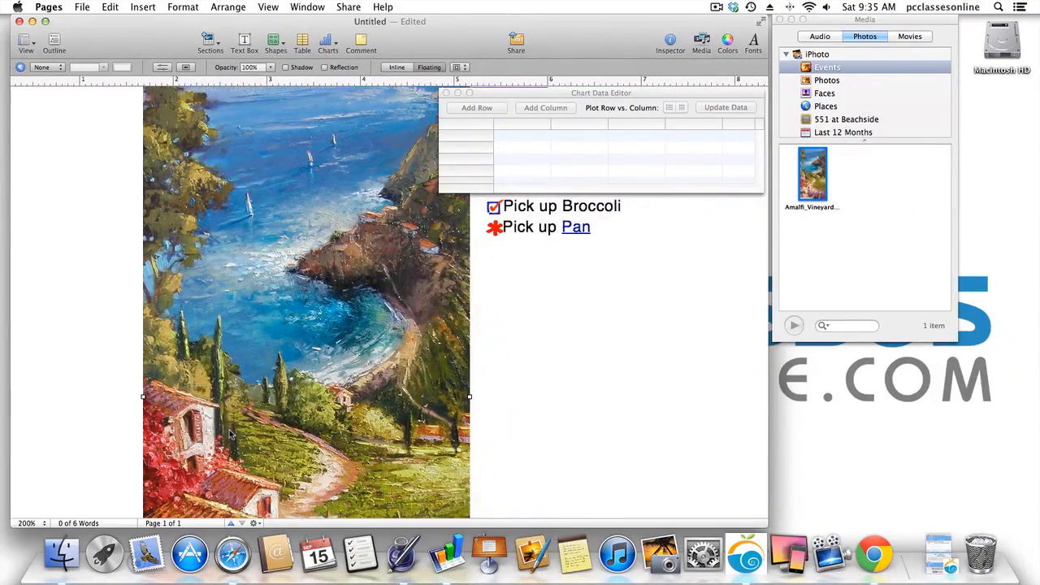
key("Delete")
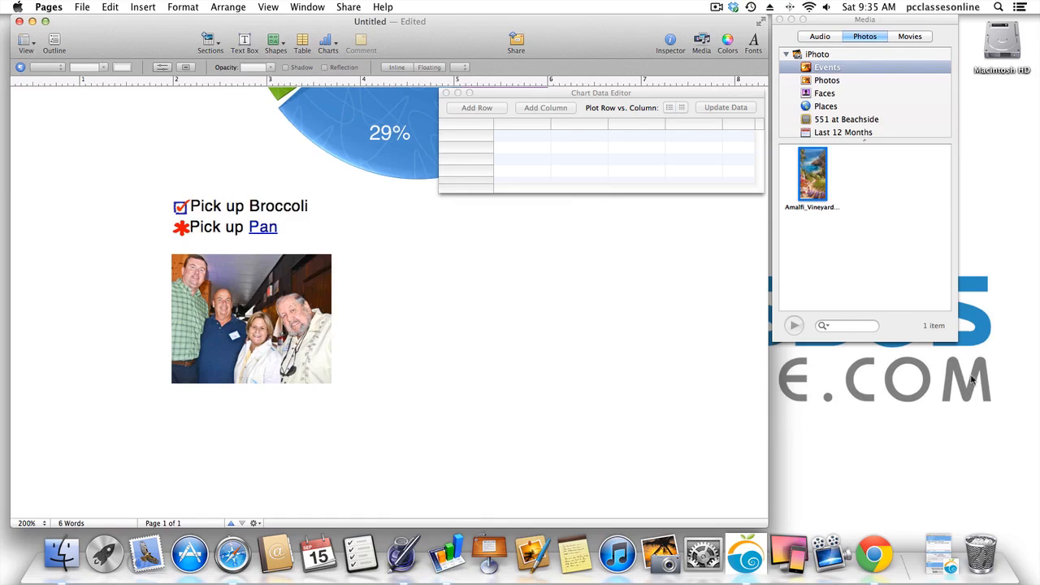
Look through the audio and movie sources in the media browser and close it.
left_click(825, 37)
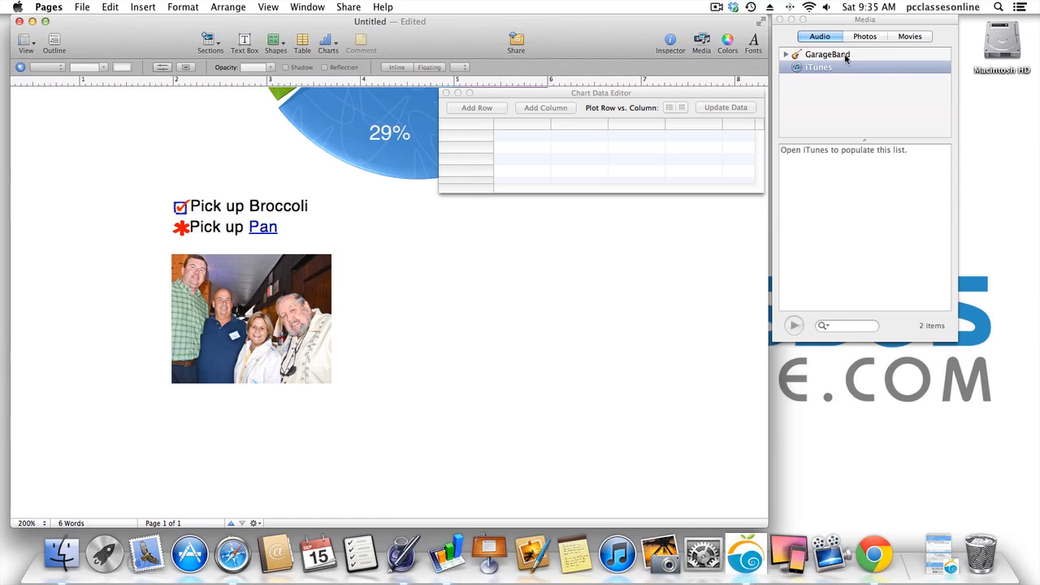
left_click(905, 38)
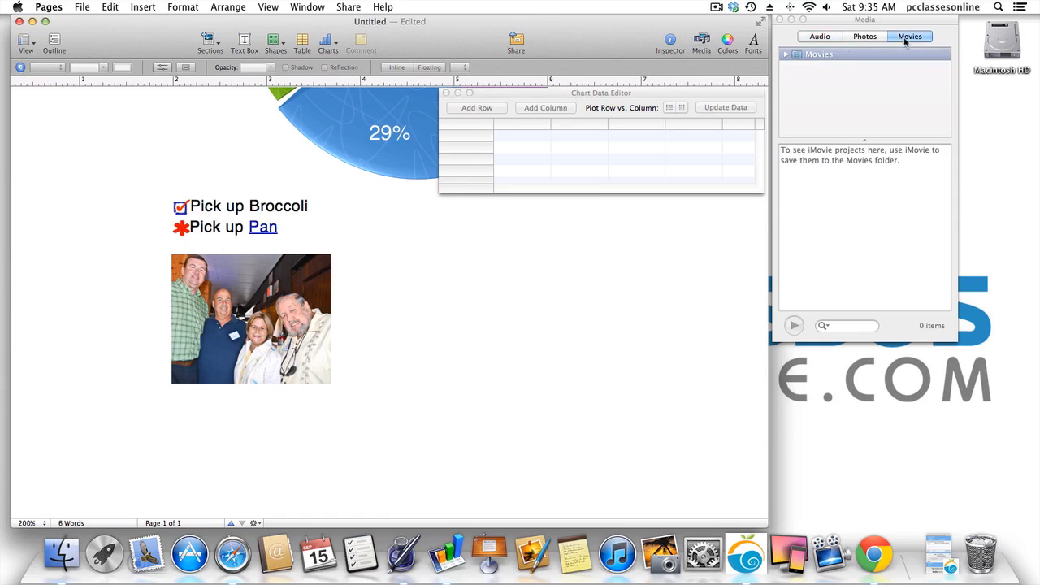
left_click(780, 18)
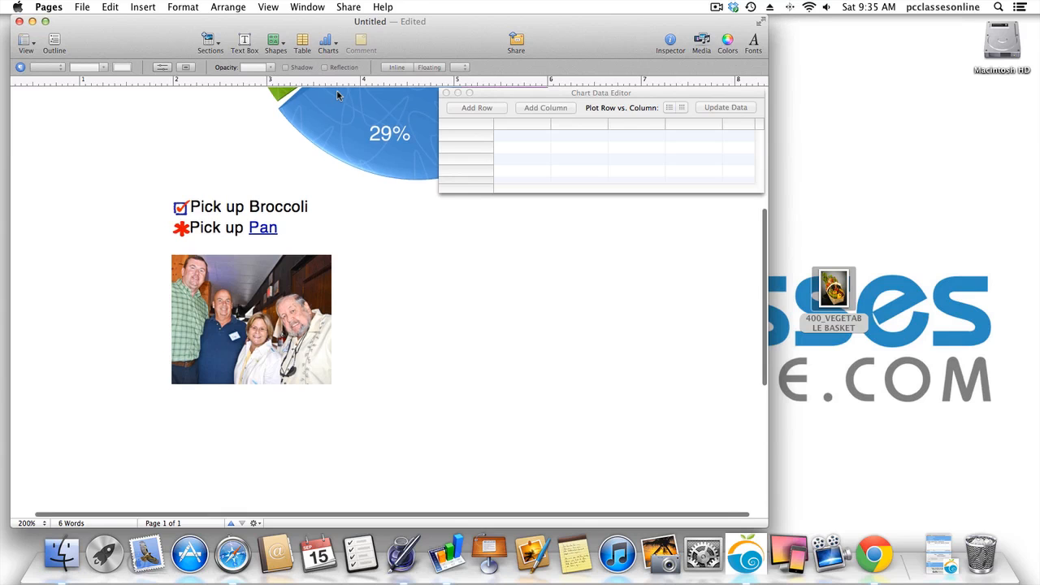
Replace the text of the second list item with "hfgkjhgkhjgkjhgkjhgk".
scroll(336, 94, "up", 5)
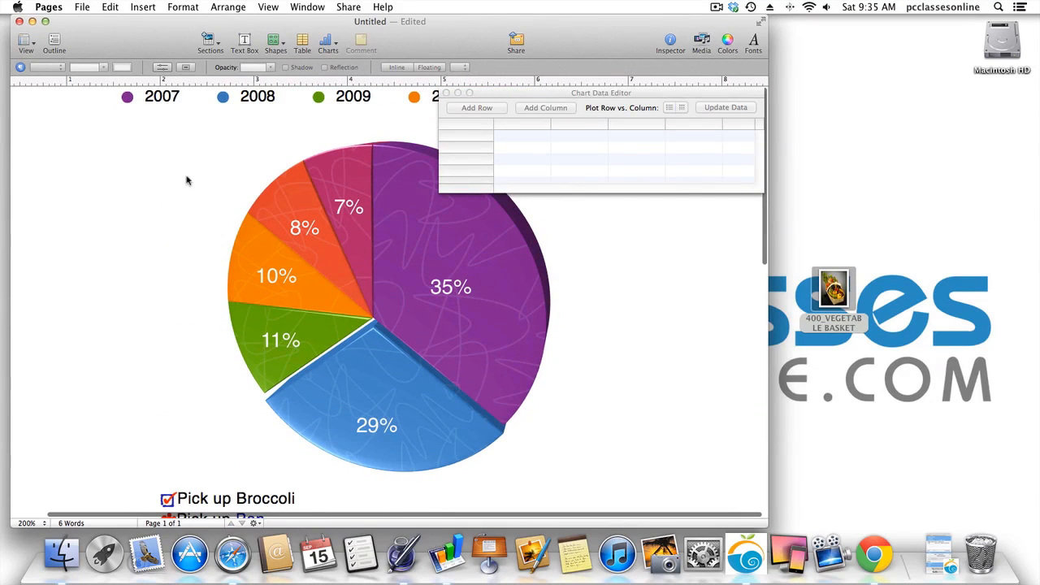
left_click(251, 109)
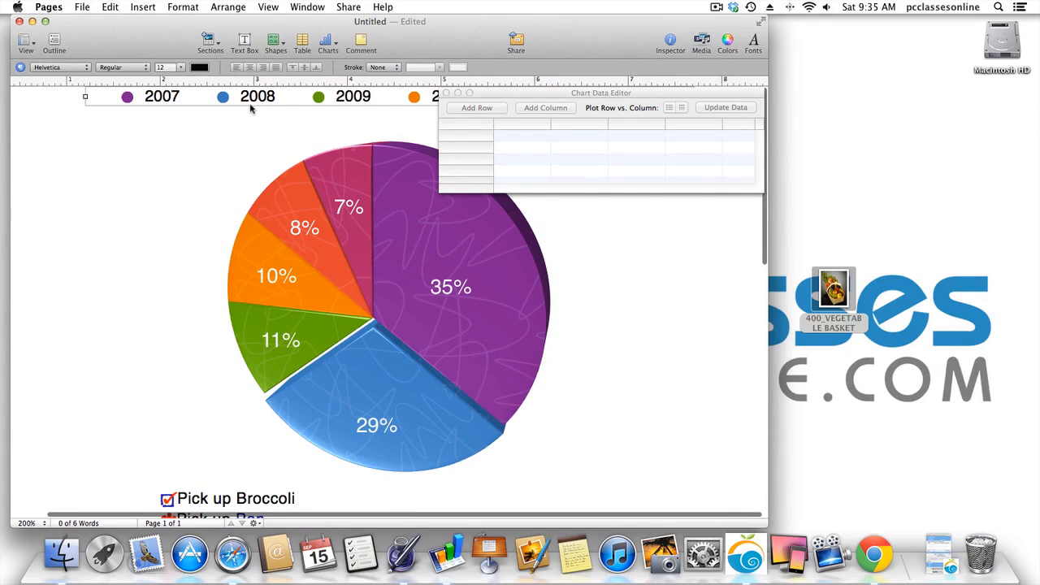
scroll(363, 276, "down", 5)
scroll(363, 277, "down", 5)
left_click(339, 327)
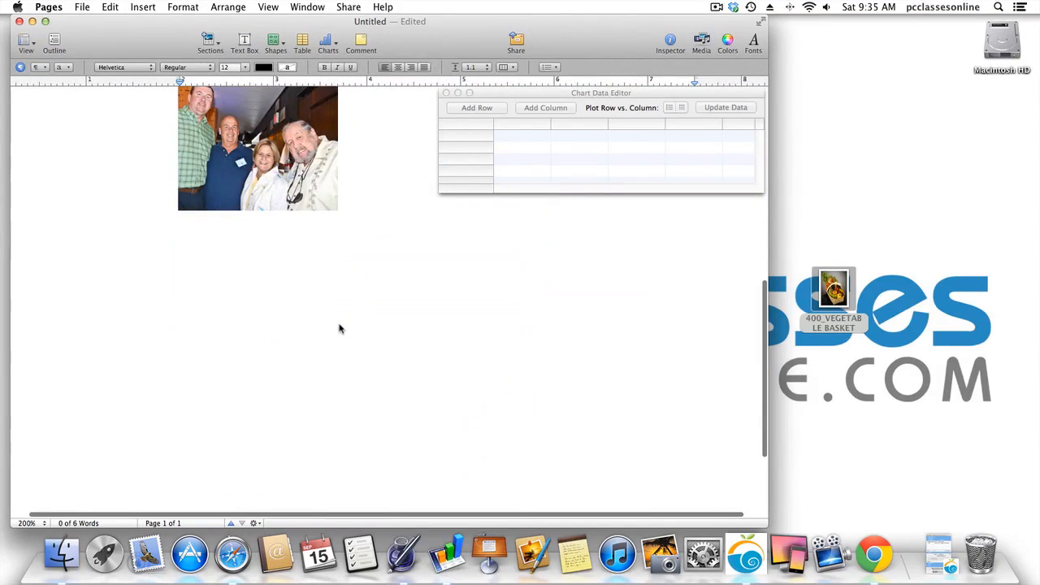
triple_click(339, 327)
type("hfgkjhgkhjgkjhgkjhgk")
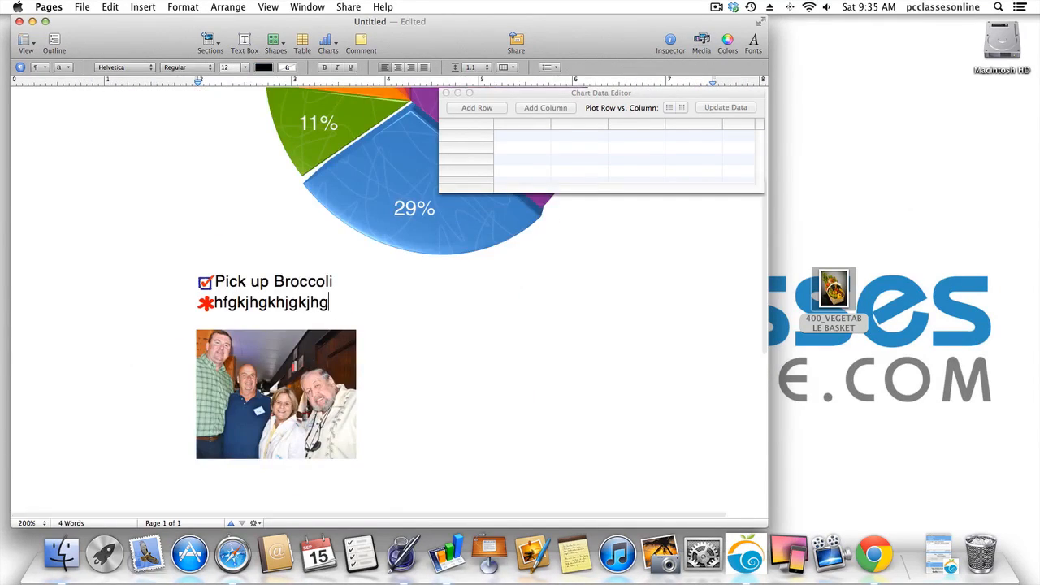
Color the whole text of the second list item light blue using the color wheel.
key("shift+Left")
key("shift+Left")
key("shift+Left")
key("shift+Left")
key("shift+Left")
key("shift+Left")
key("shift+Left")
key("shift+Left")
key("shift+Left")
key("shift+Left")
key("shift+Left")
key("shift+Left")
key("shift+Left")
key("shift+Left")
key("shift+Left")
key("shift+Left")
key("shift+Left")
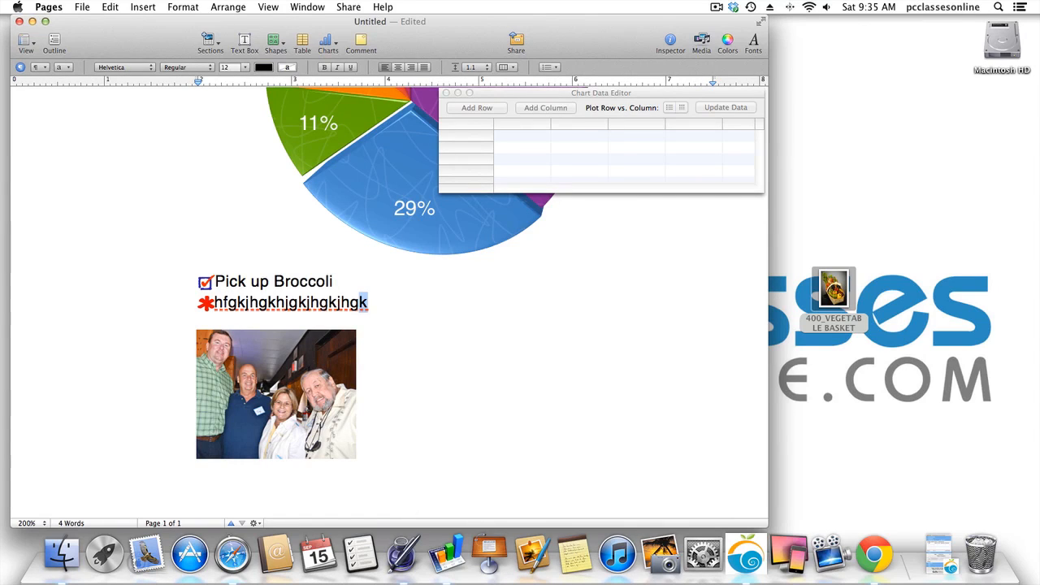
key("shift+Left")
key("shift+Left")
key("shift+Left")
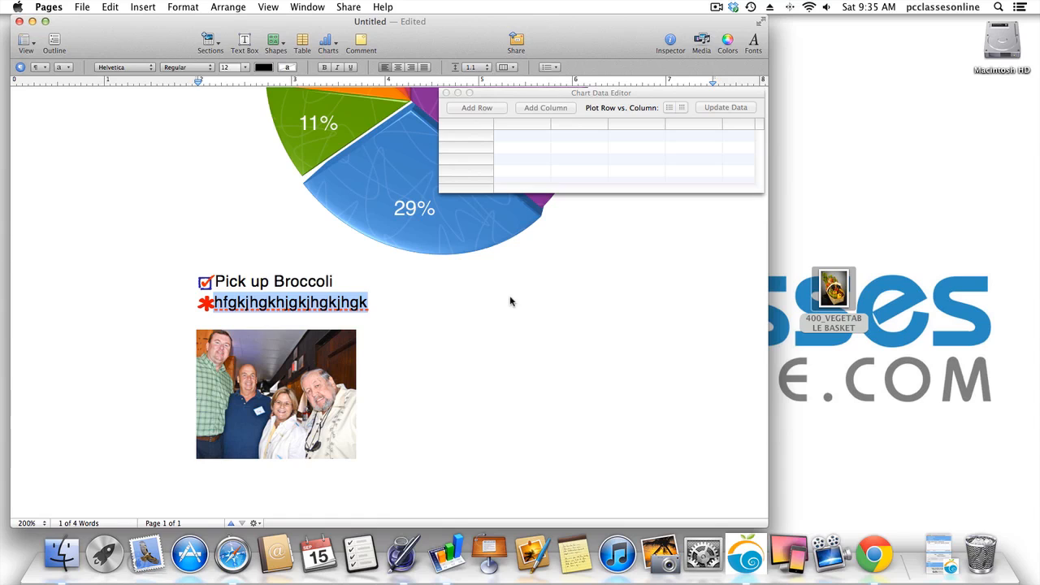
left_click(729, 40)
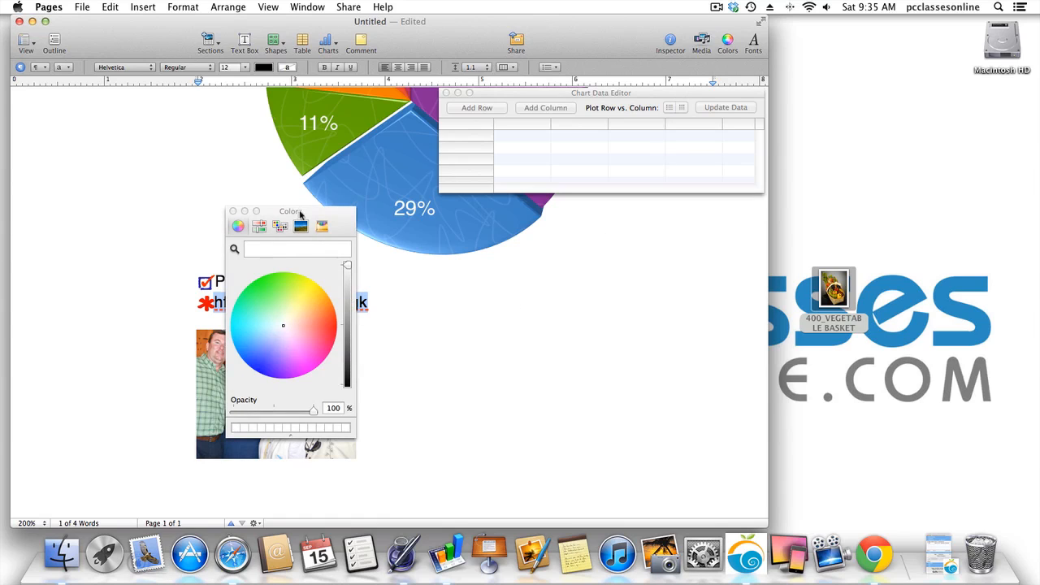
left_click_drag(298, 212, 667, 198)
mouse_move(649, 322)
left_mouse_down()
mouse_move(607, 290)
mouse_move(656, 270)
mouse_move(633, 325)
mouse_move(619, 320)
left_mouse_up()
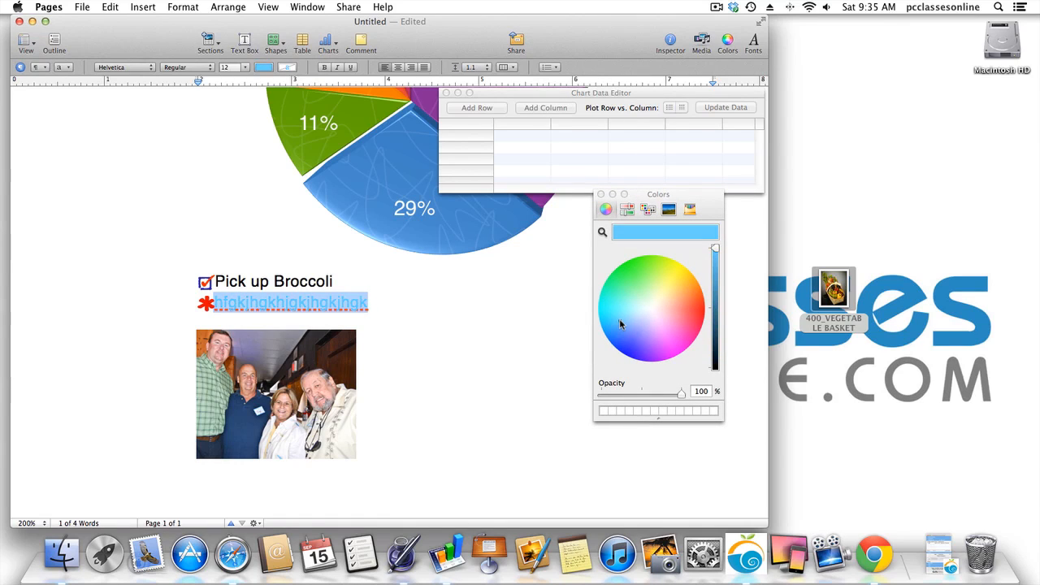
left_click(461, 299)
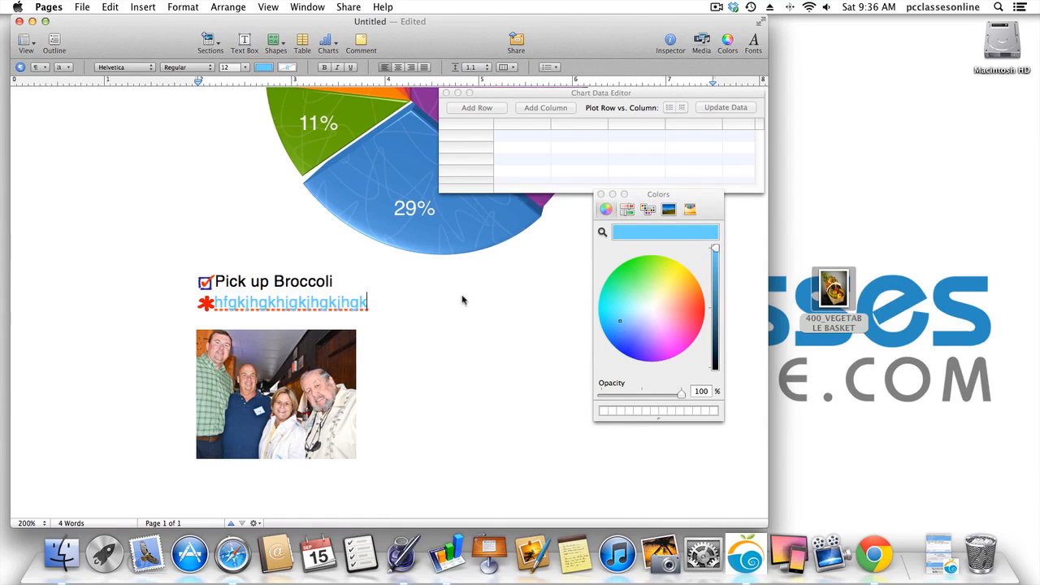
Close the color picker and the untitled chart document without saving it.
left_click(601, 195)
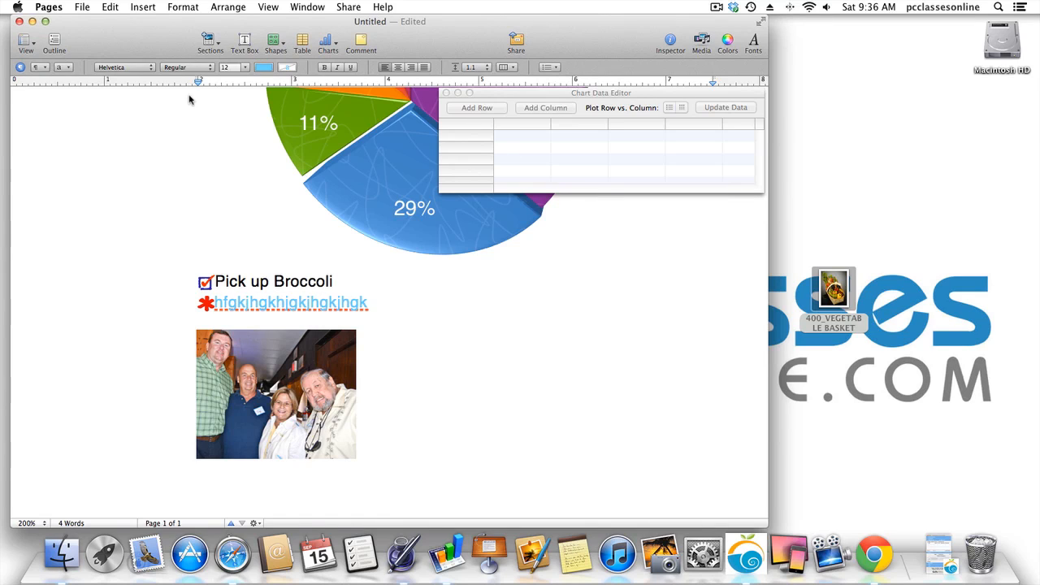
left_click(20, 22)
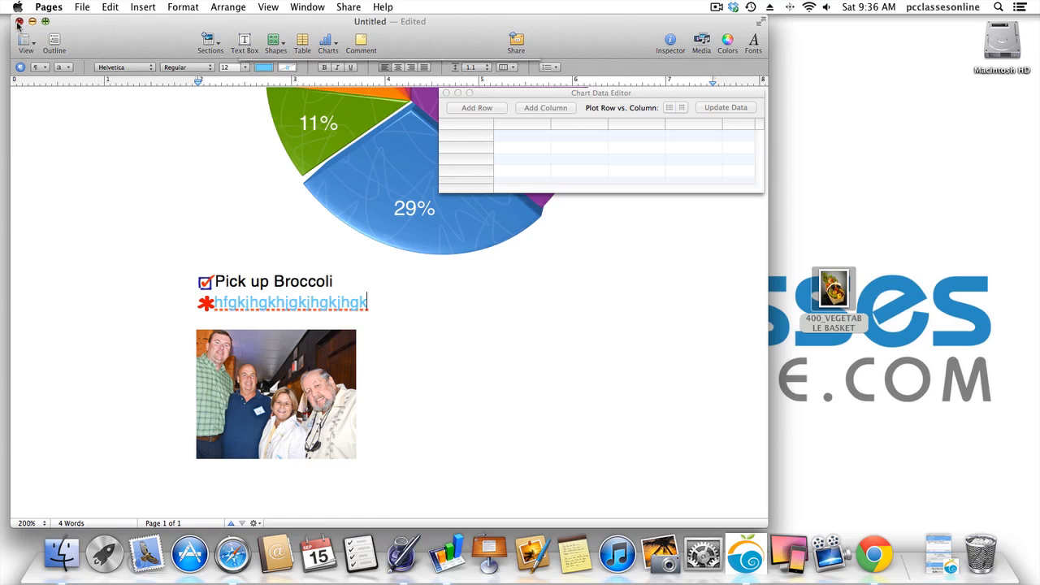
left_click(330, 189)
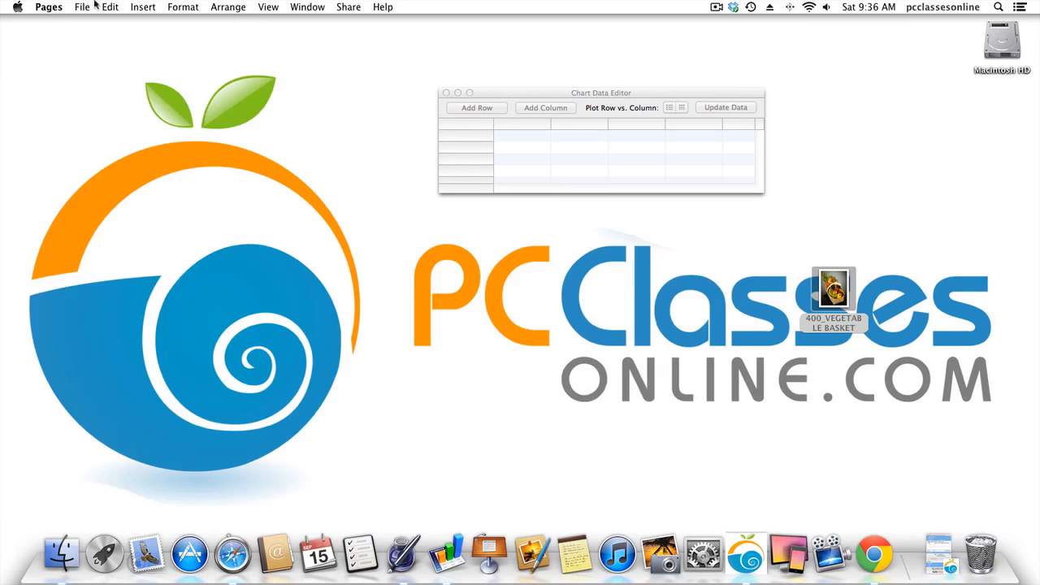
Create a new document from the Green Grocery Newsletter page layout template.
left_click(84, 6)
left_click(88, 33)
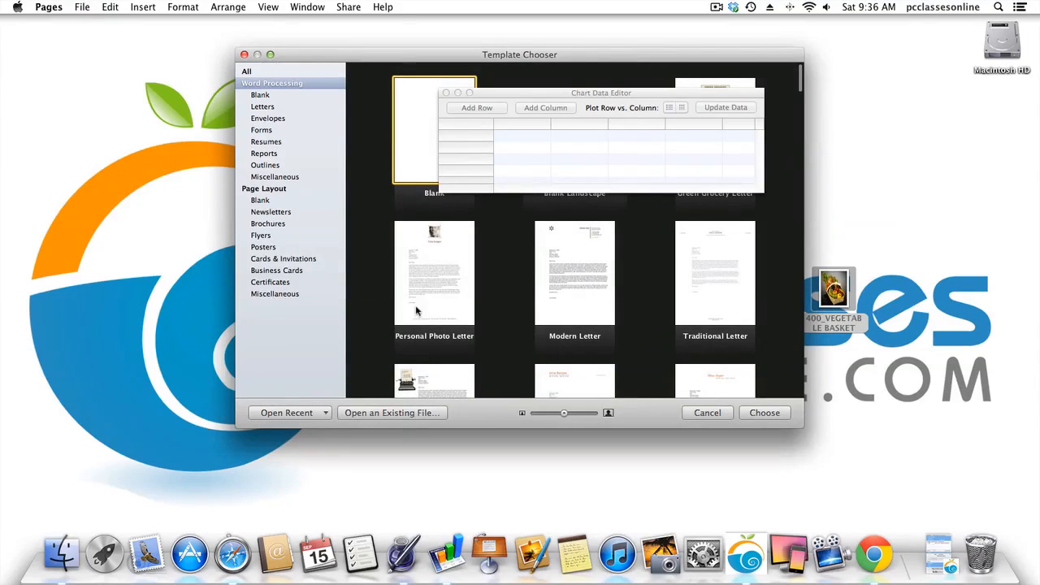
left_click(299, 213)
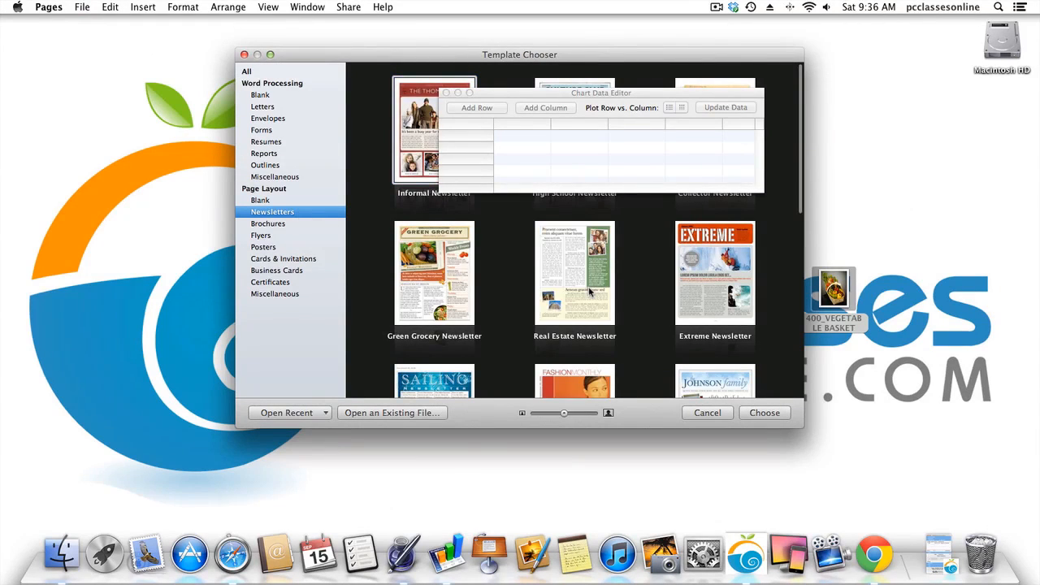
left_click(444, 287)
double_click(443, 287)
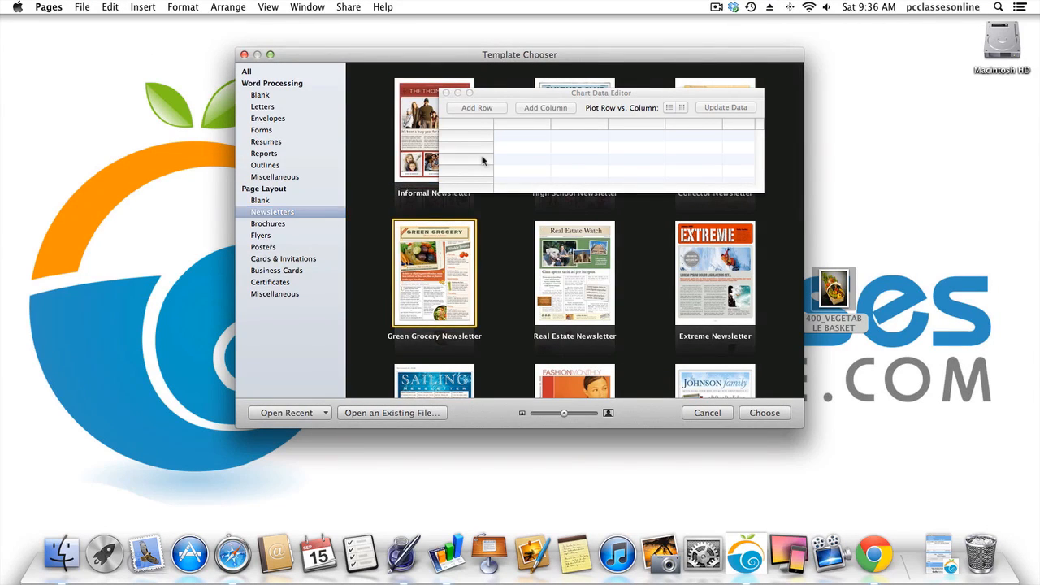
scroll(505, 296, "down", 5)
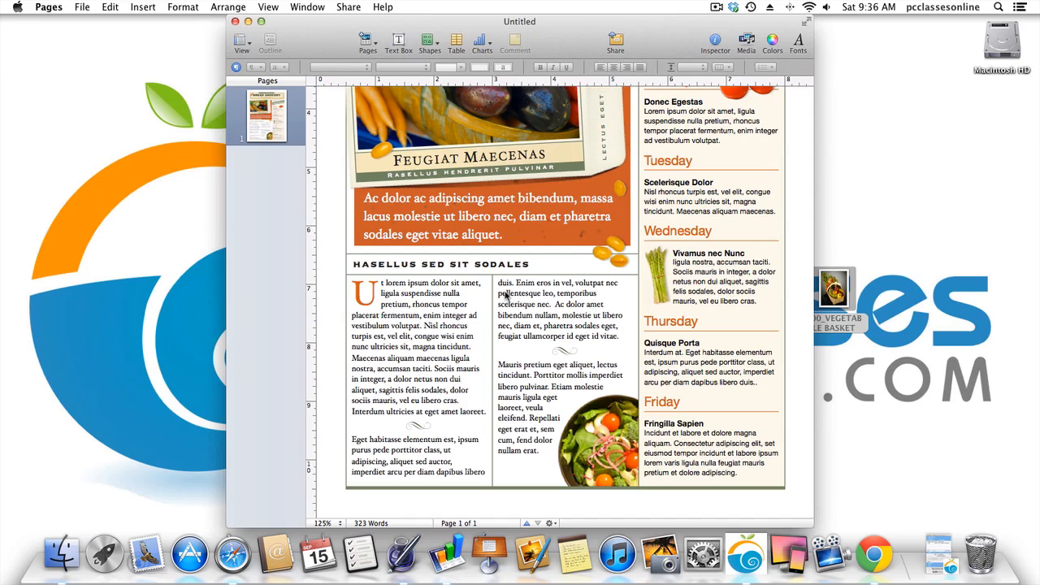
Add a Mailer page to the newsletter and review both pages.
left_click(366, 41)
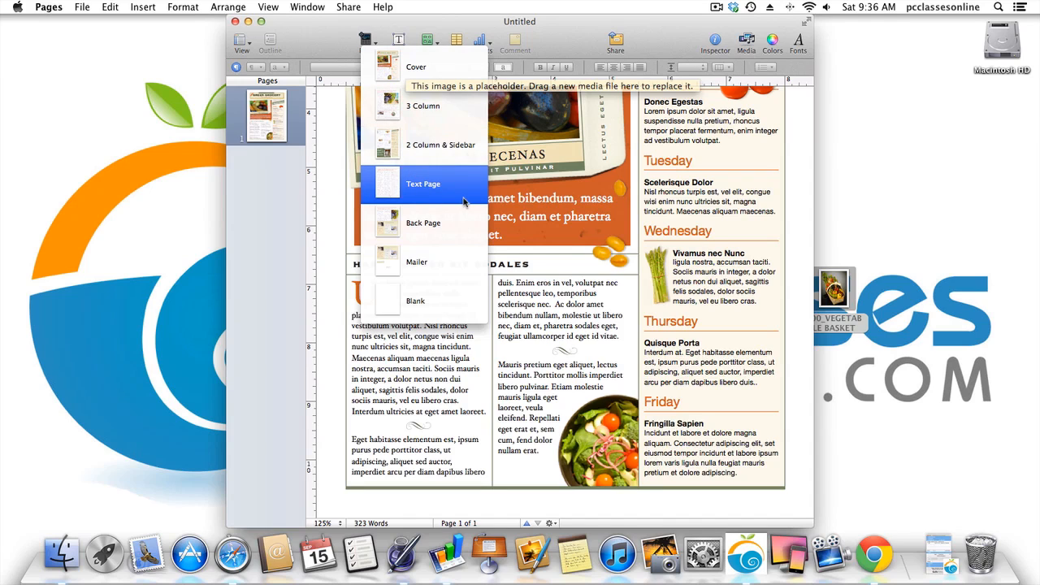
left_click(444, 264)
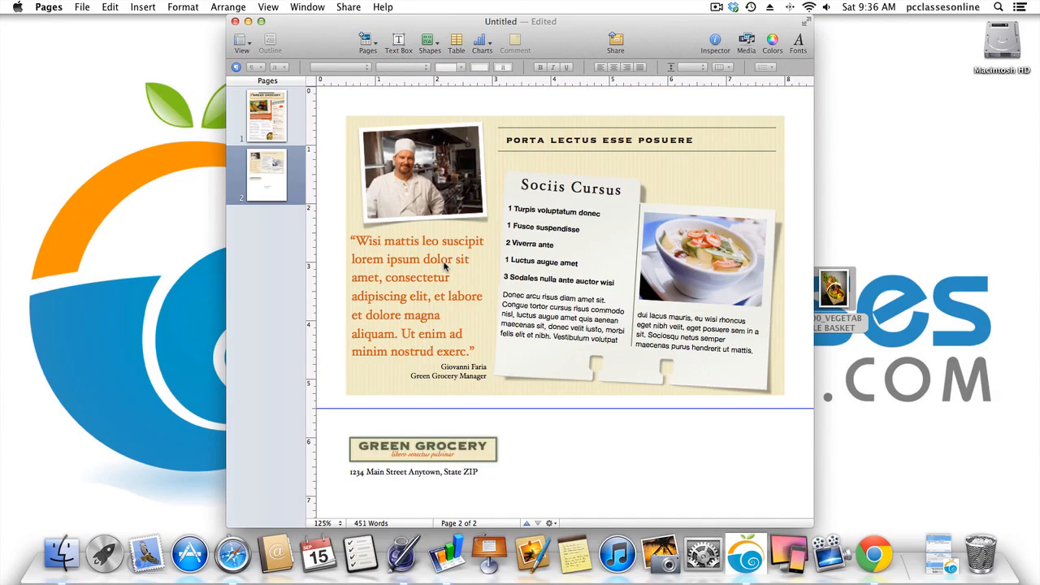
scroll(444, 266, "down", 3)
scroll(444, 267, "down", 3)
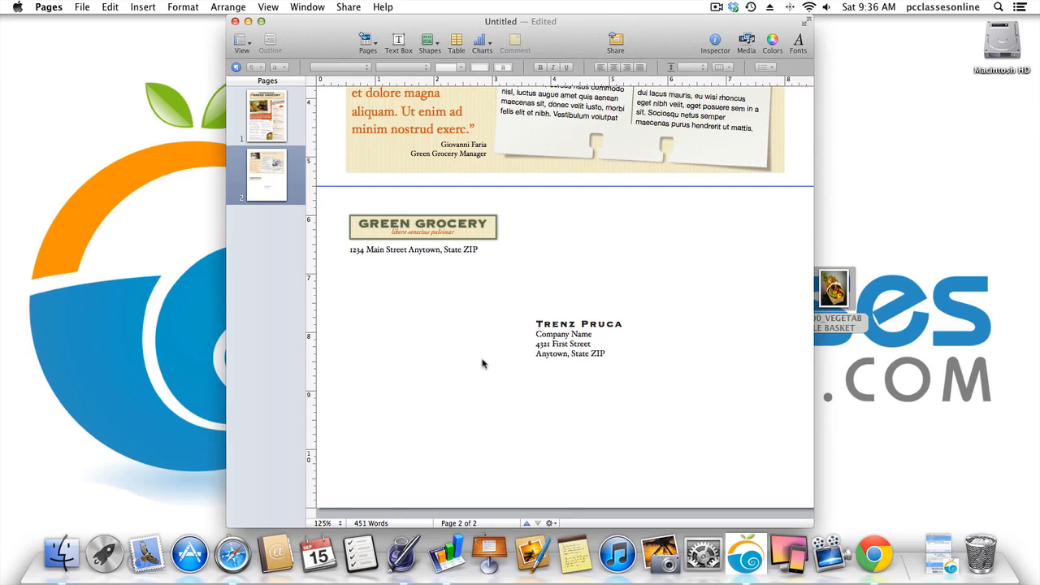
scroll(482, 361, "up", 15)
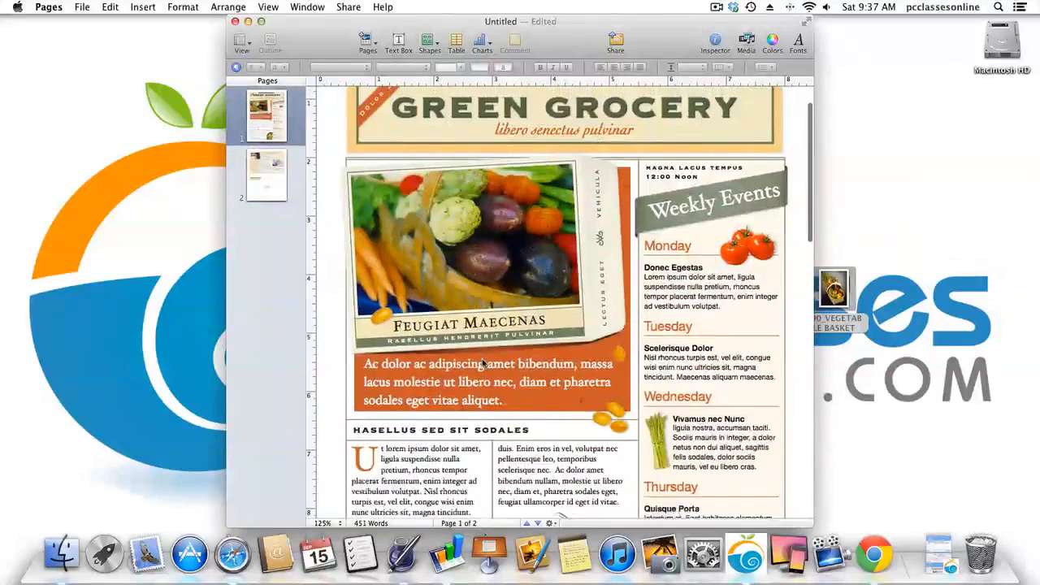
scroll(482, 360, "down", 14)
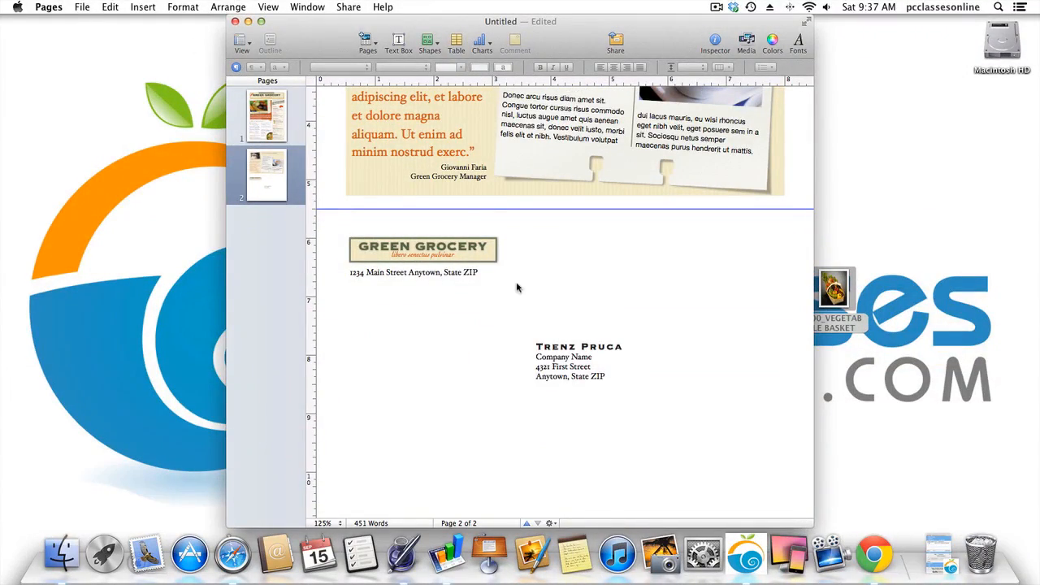
scroll(515, 287, "up", 10)
scroll(517, 288, "down", 12)
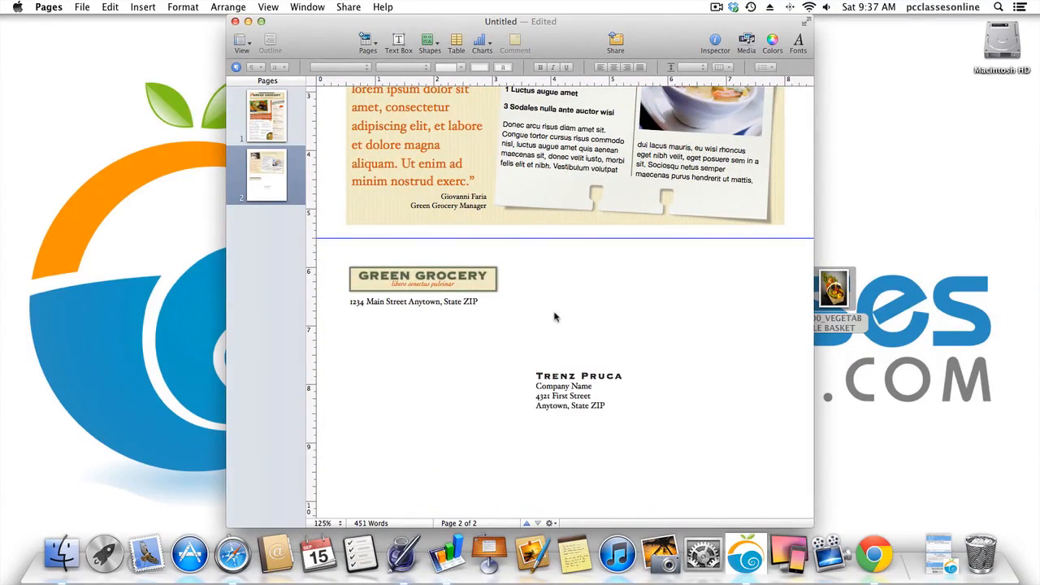
Insert a text box beside the Green Grocery logo on the mailer page and delete it again.
left_click(398, 42)
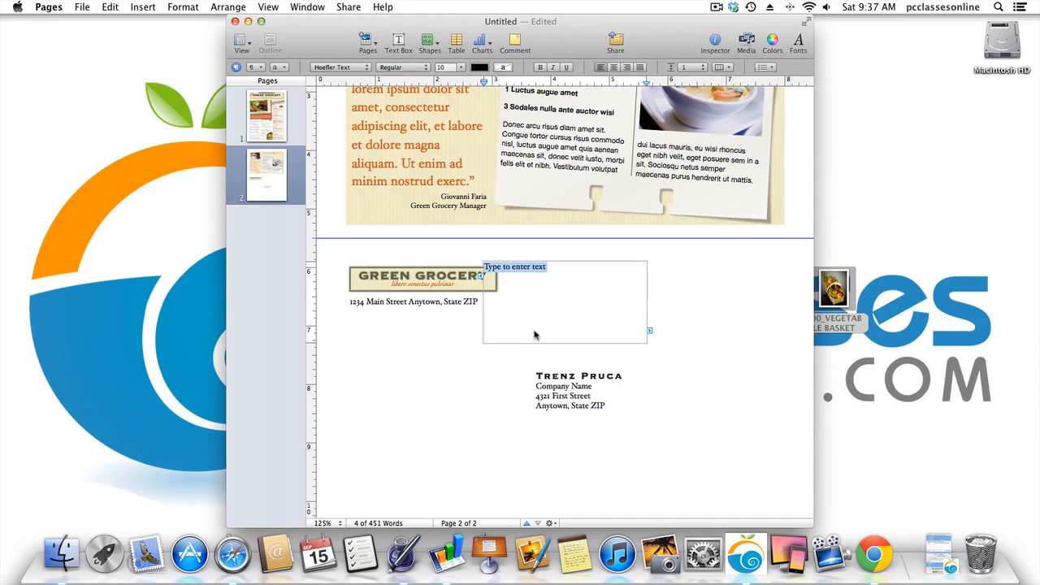
left_click(535, 331)
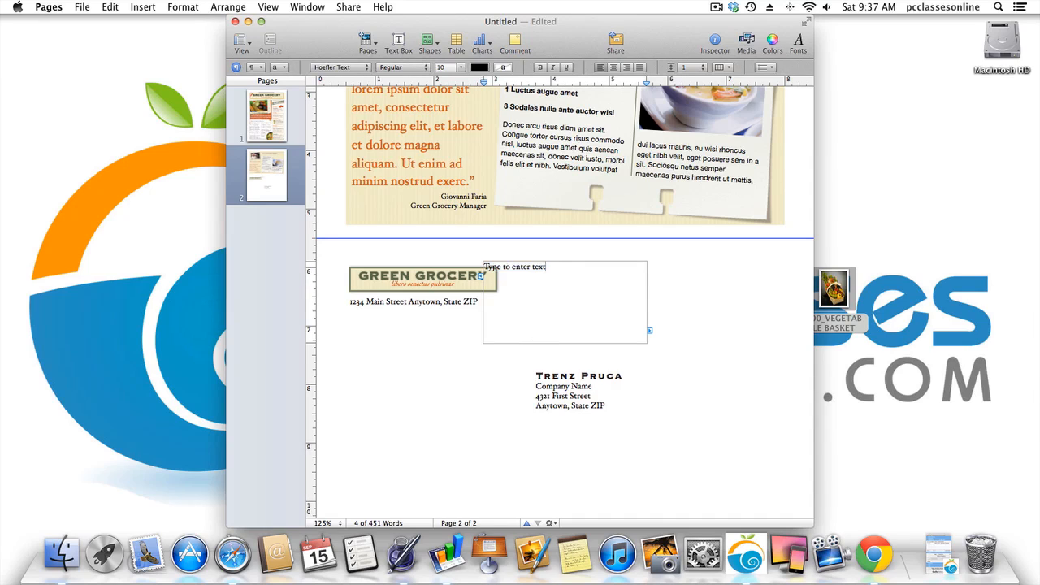
left_click(659, 299)
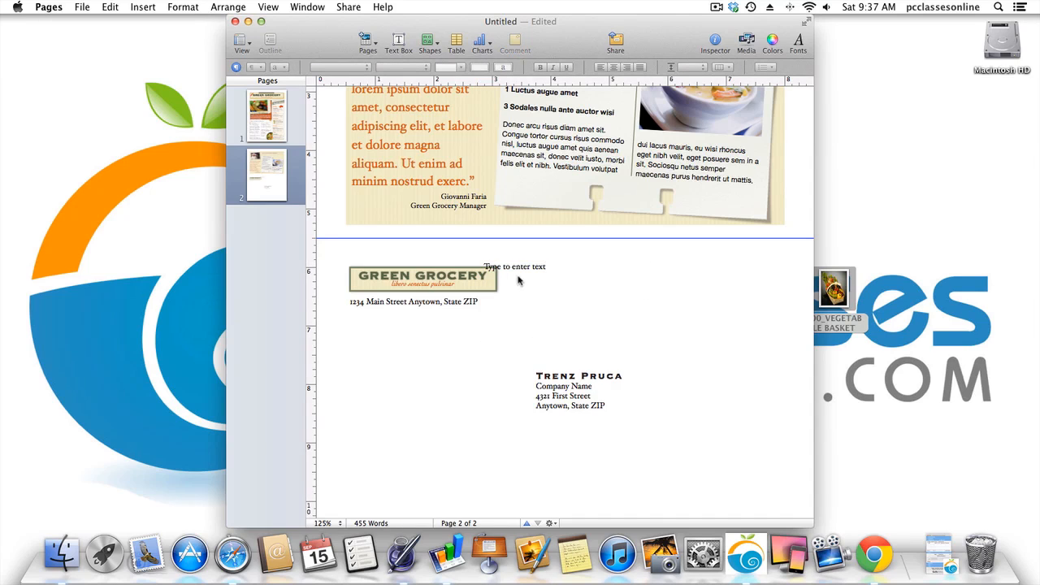
mouse_move(511, 291)
left_mouse_down()
mouse_move(510, 317)
mouse_move(422, 351)
mouse_move(381, 345)
mouse_move(369, 259)
mouse_move(380, 265)
mouse_move(369, 271)
mouse_move(386, 273)
mouse_move(373, 320)
mouse_move(505, 327)
mouse_move(529, 297)
left_mouse_up()
left_click(481, 325)
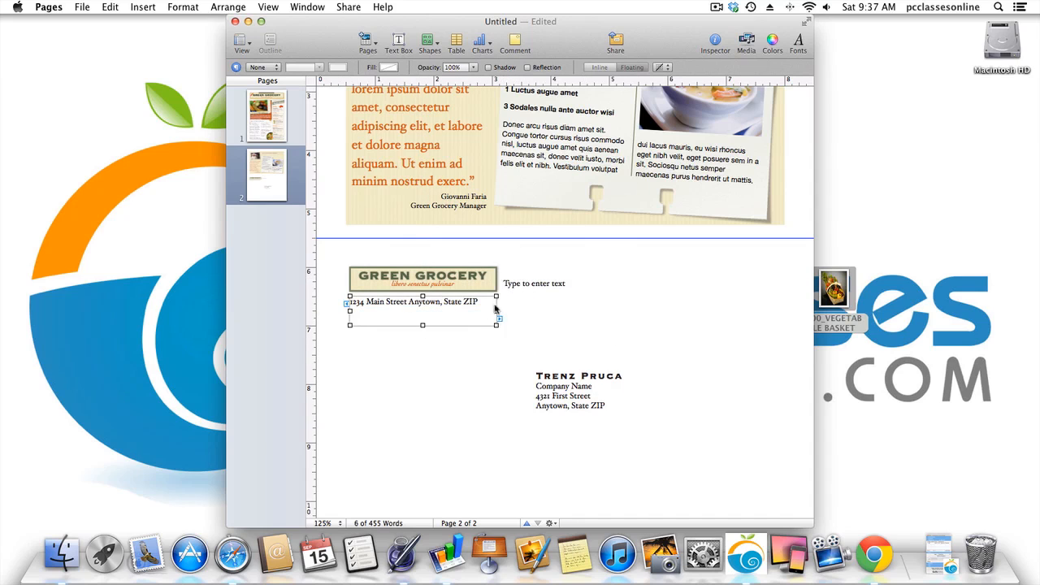
left_click(507, 285)
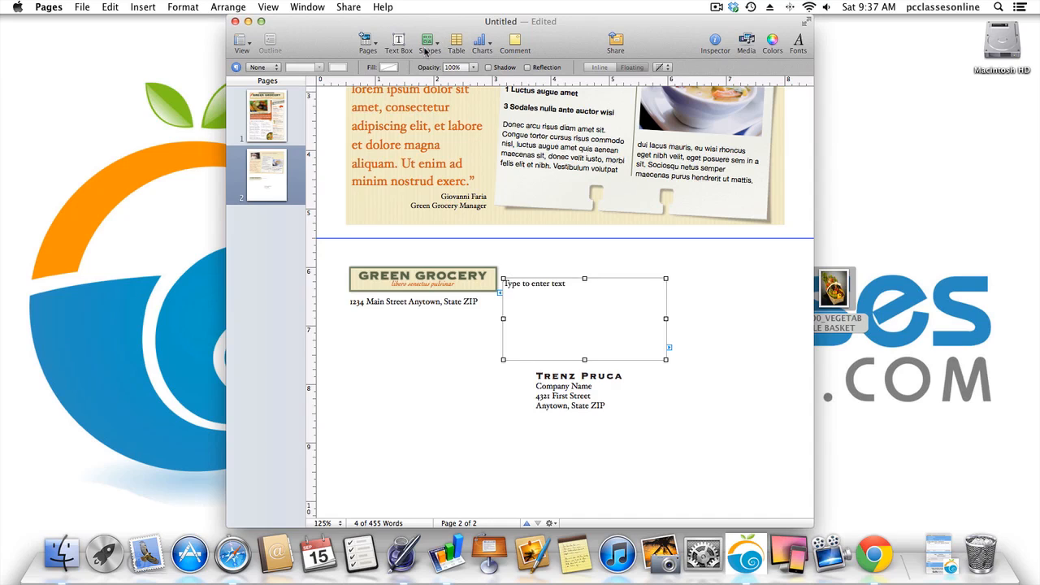
left_click(397, 325)
left_click(525, 286)
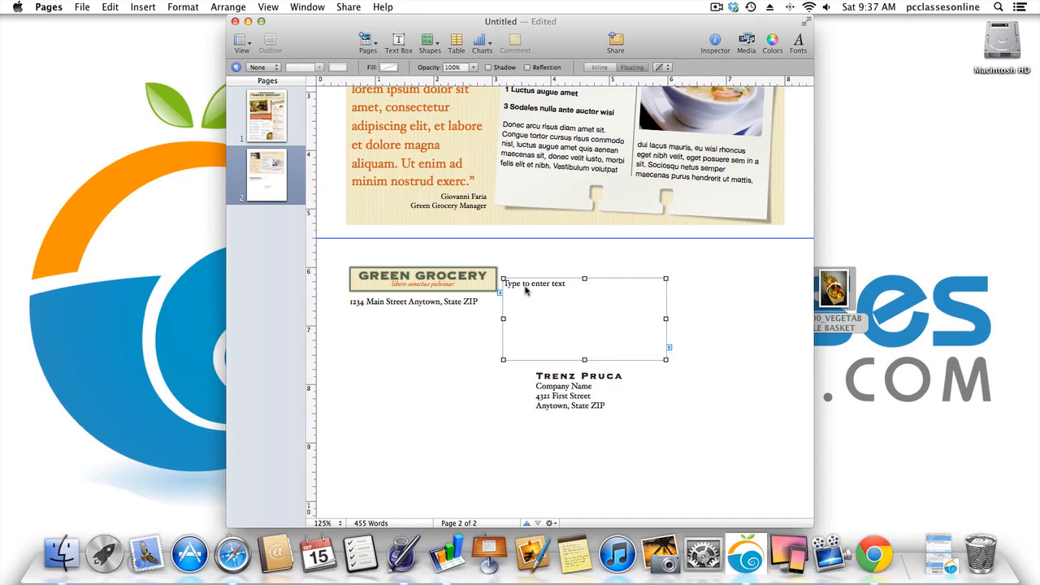
key("Delete")
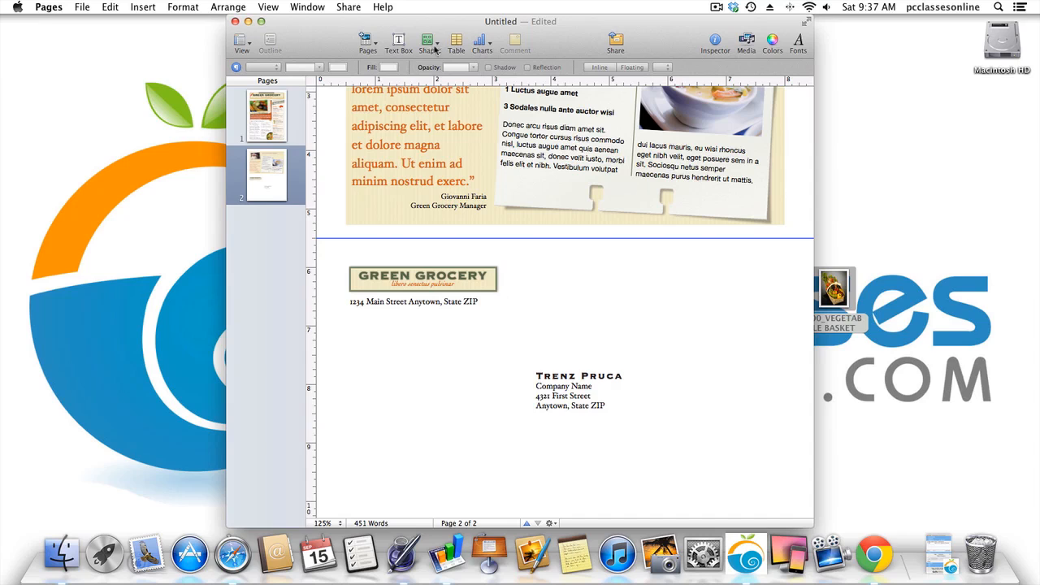
Insert a single-headed arrow shape on the mailer page beside the Green Grocery logo.
left_click(429, 42)
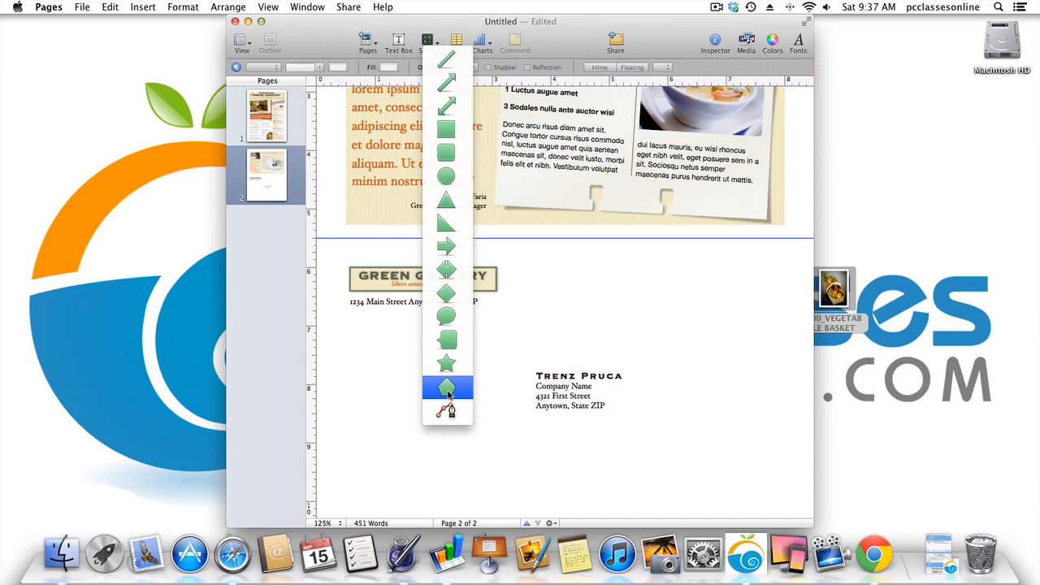
left_click(457, 244)
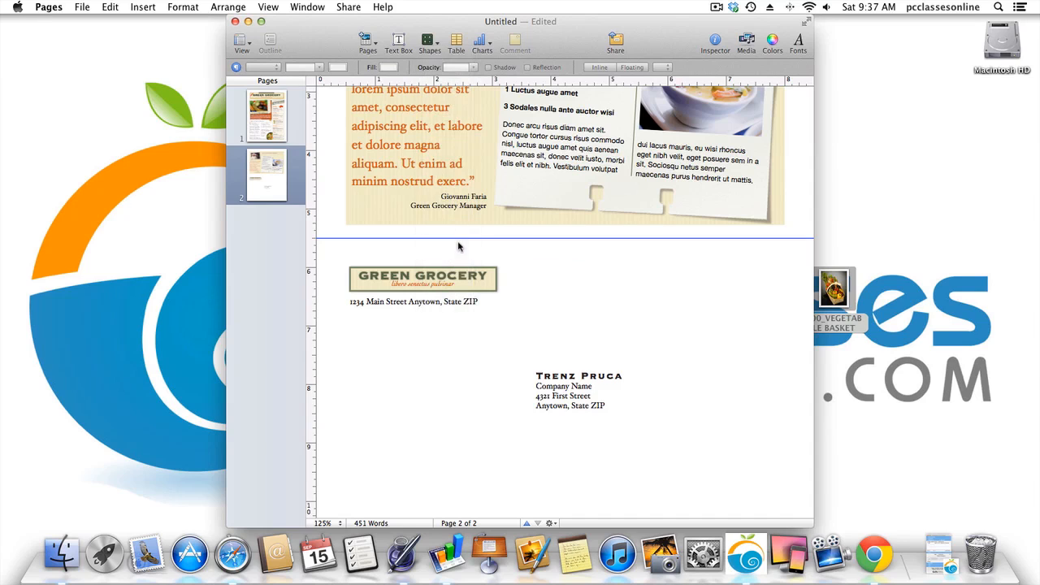
mouse_move(605, 302)
left_mouse_down()
mouse_move(646, 302)
mouse_move(608, 292)
left_mouse_up()
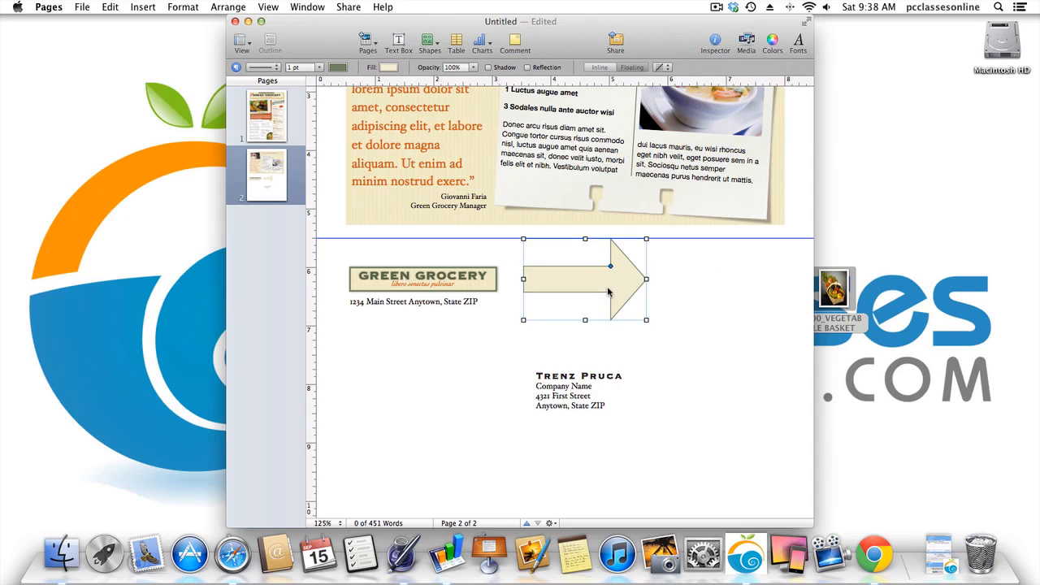
Flip the arrow horizontally and shrink it to about 0.86 in high, placing it closer to the Green Grocery logo.
left_click(714, 43)
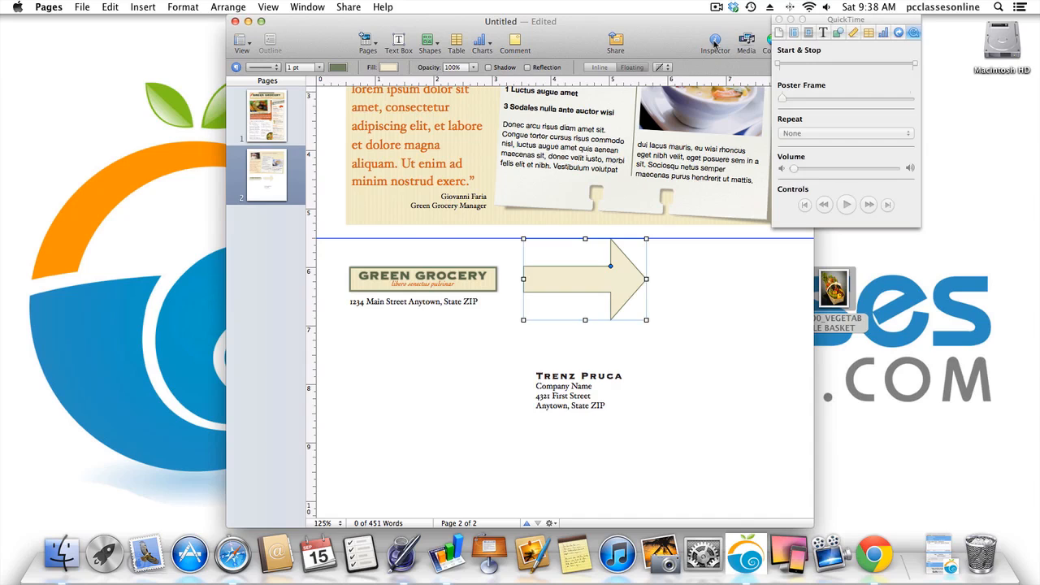
left_click(838, 32)
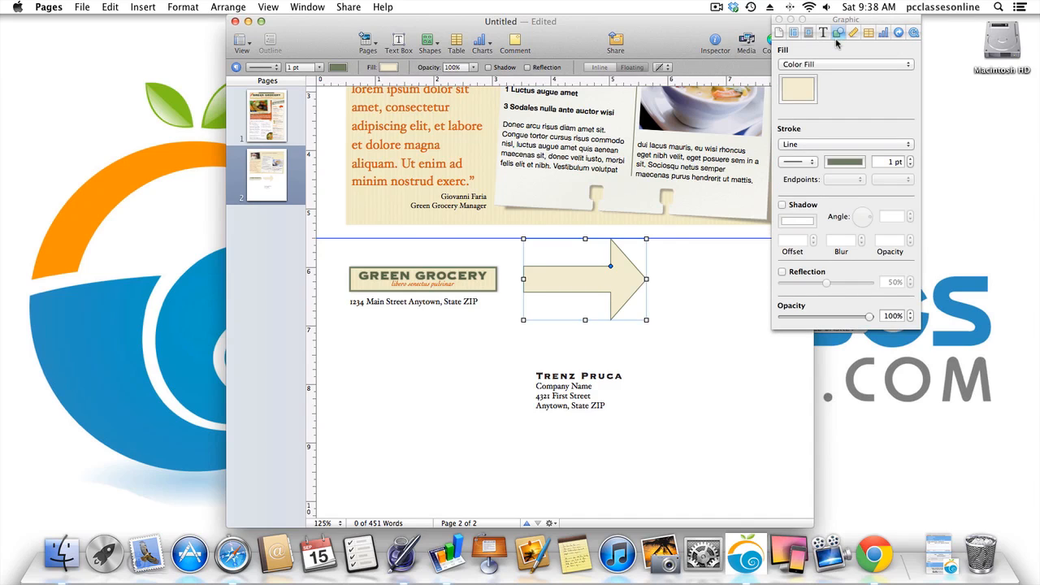
left_click(852, 32)
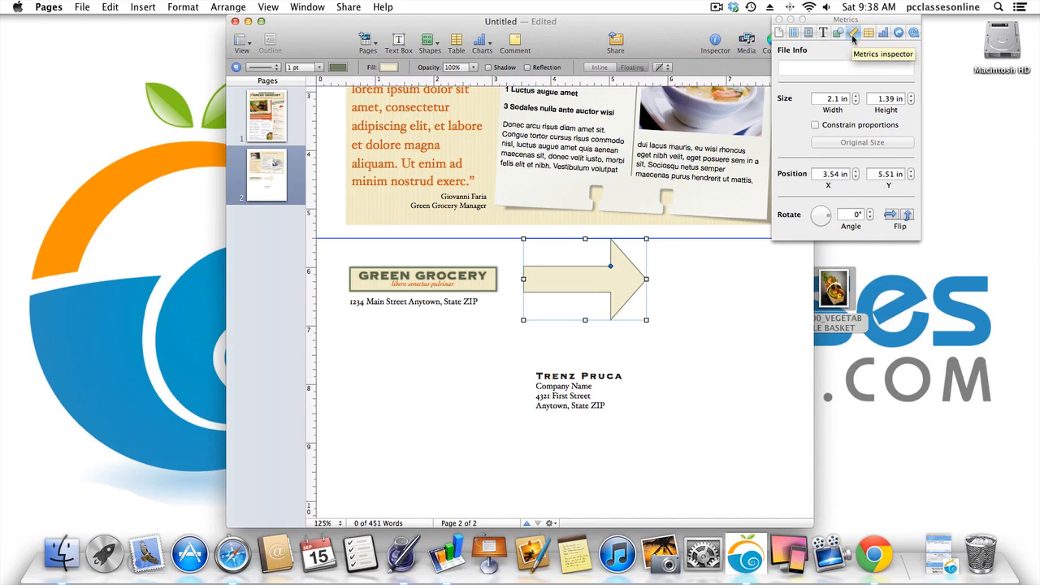
left_click(890, 215)
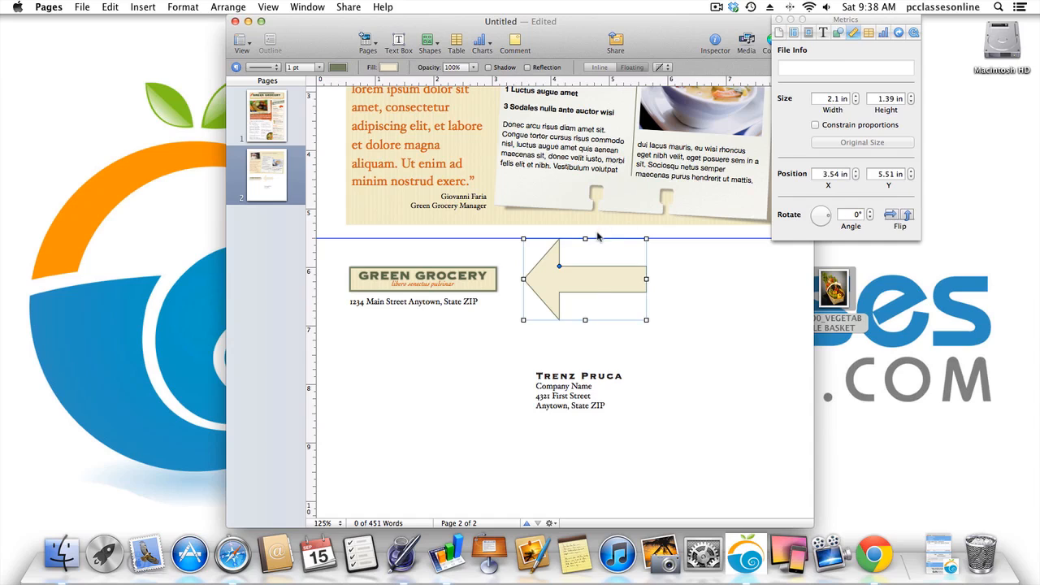
left_click_drag(585, 239, 568, 281)
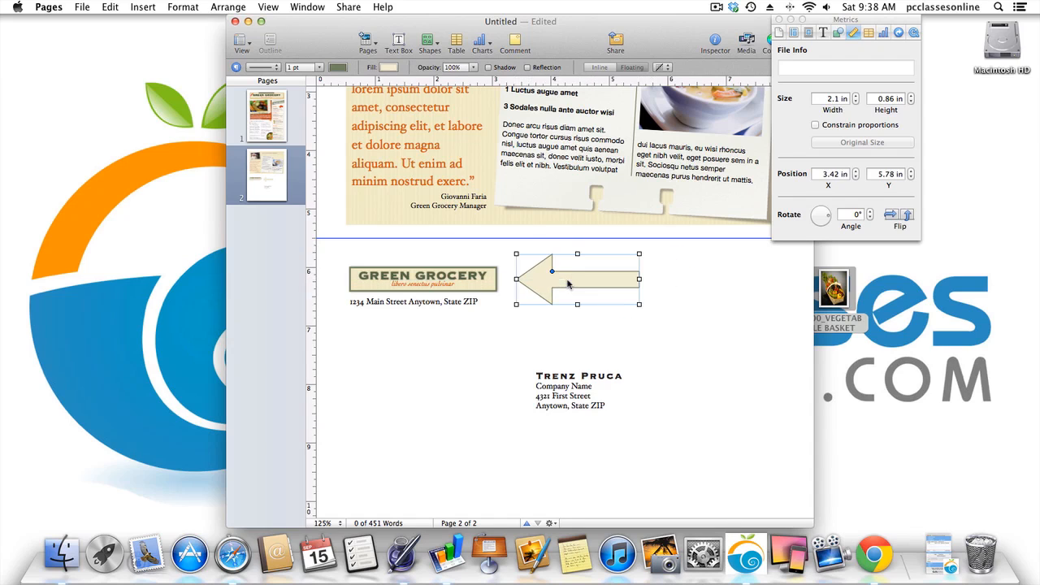
left_click(657, 310)
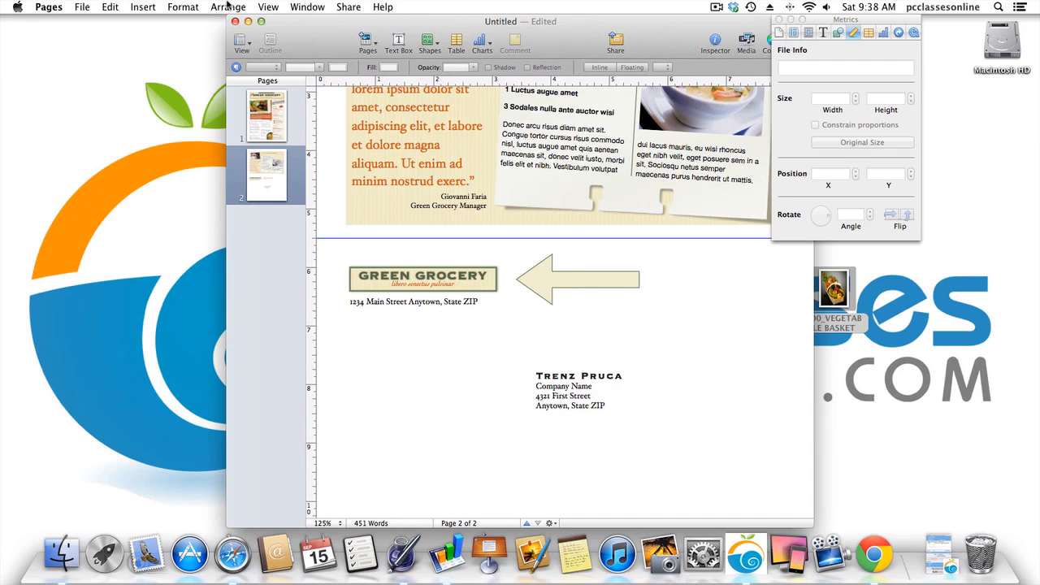
Review the newsletter's mail-sharing options and the PDF, Plain Text and ePub export formats, then close the dialog without exporting.
left_click_drag(291, 35, 178, 5)
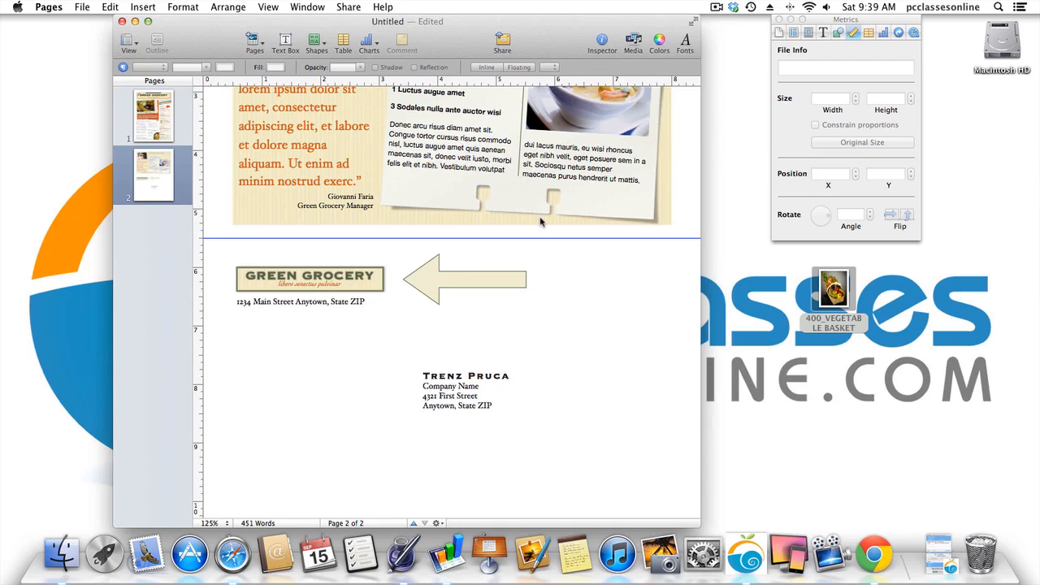
left_click(358, 5)
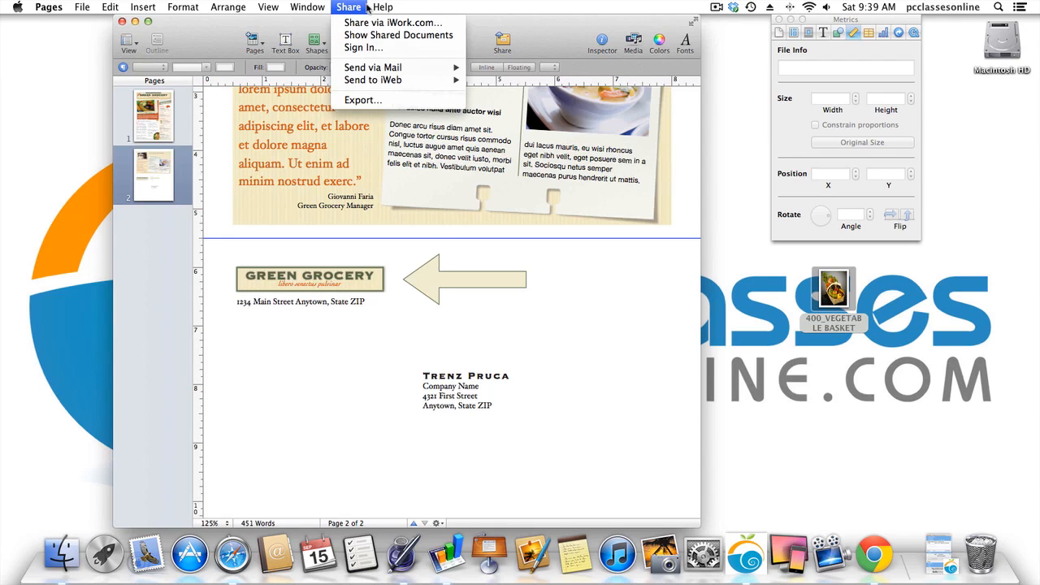
mouse_move(370, 66)
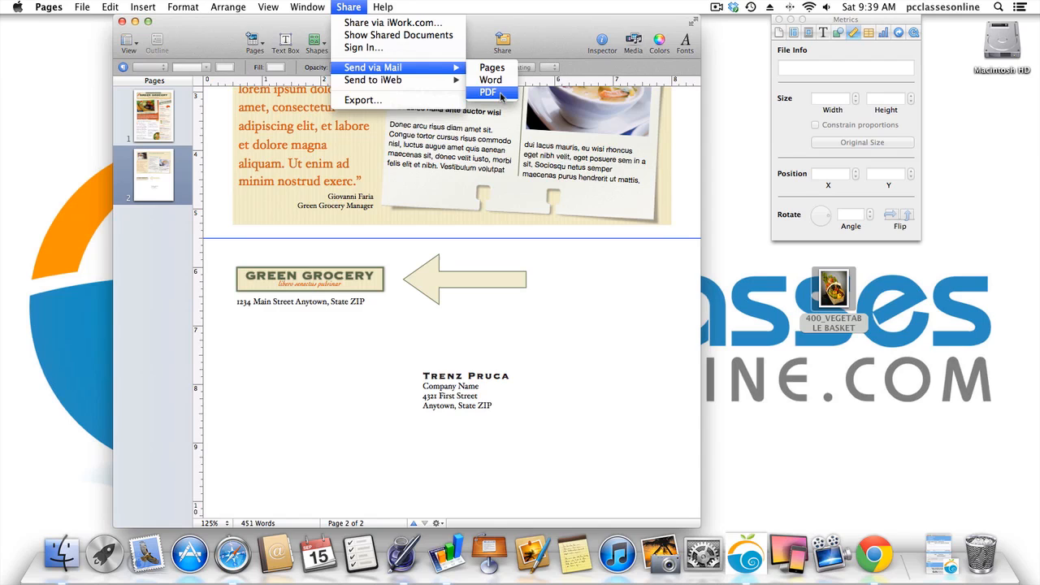
left_click(406, 100)
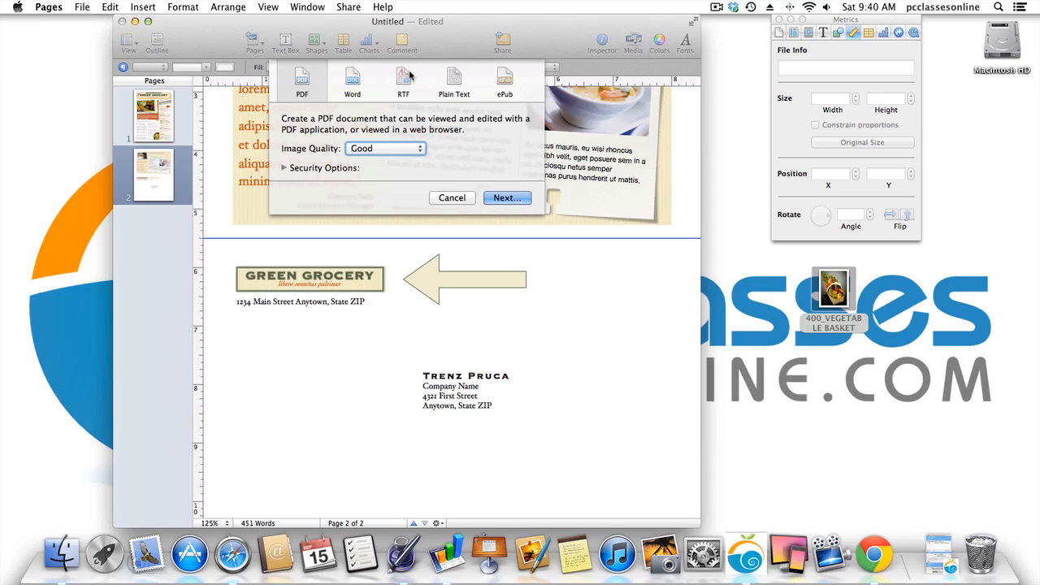
left_click(453, 78)
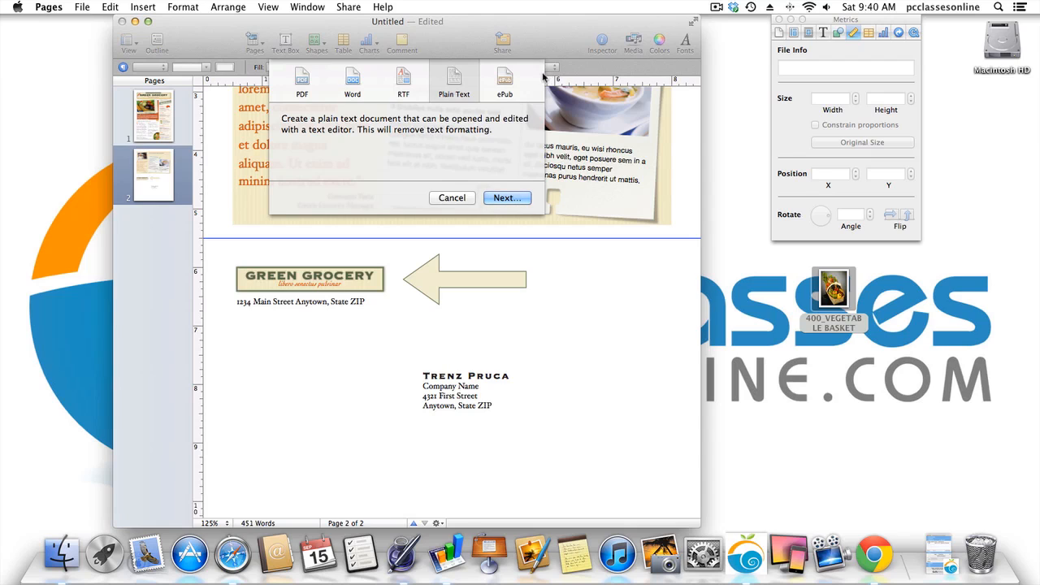
left_click(506, 77)
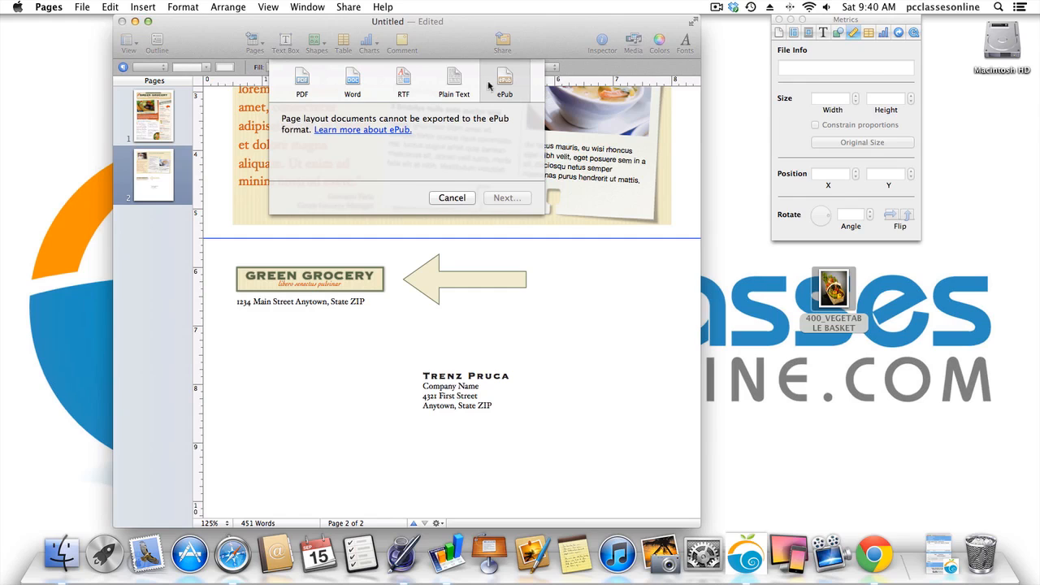
left_click(451, 199)
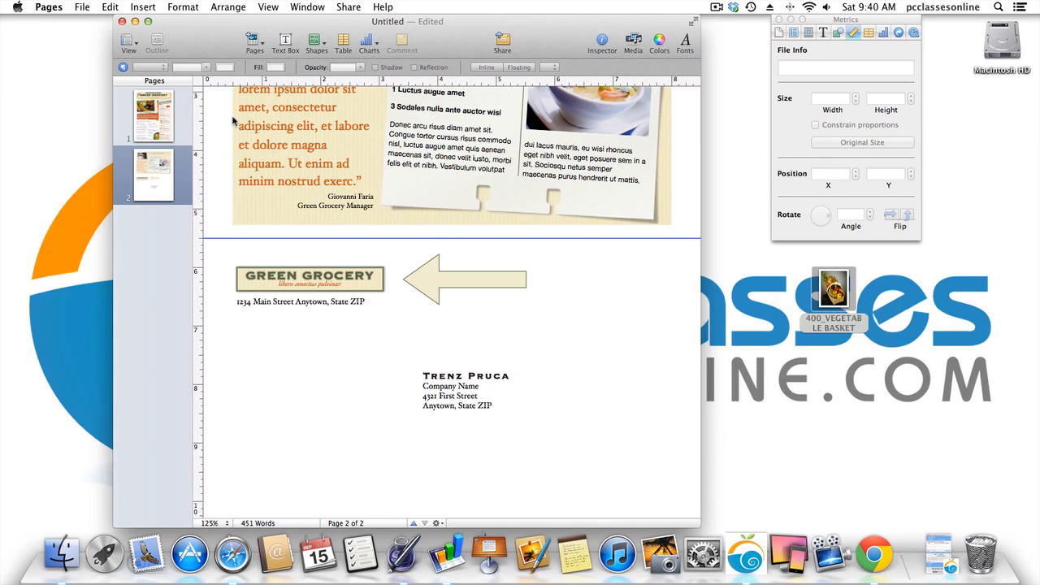
Switch to Safari, examine the PDF output options for printing the Vegetable - Basket page, and return to Pages.
left_click(233, 555)
left_click(248, 375)
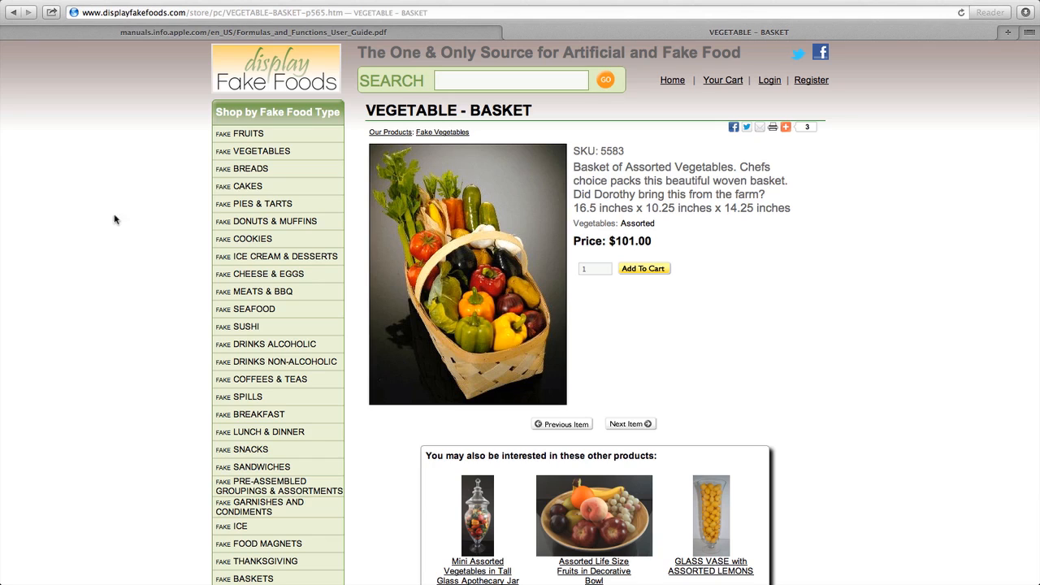
mouse_move(364, 5)
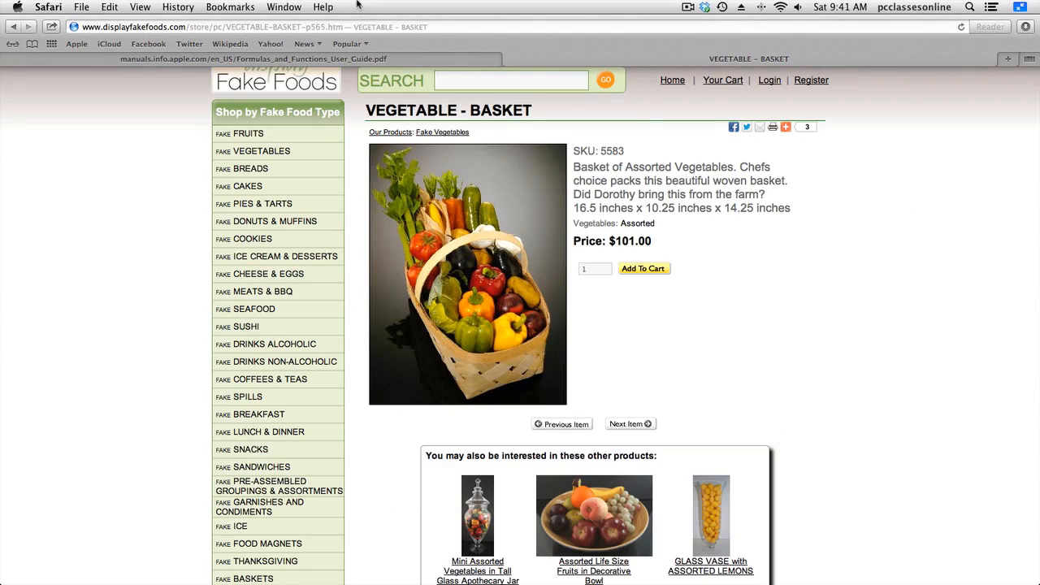
left_click(81, 7)
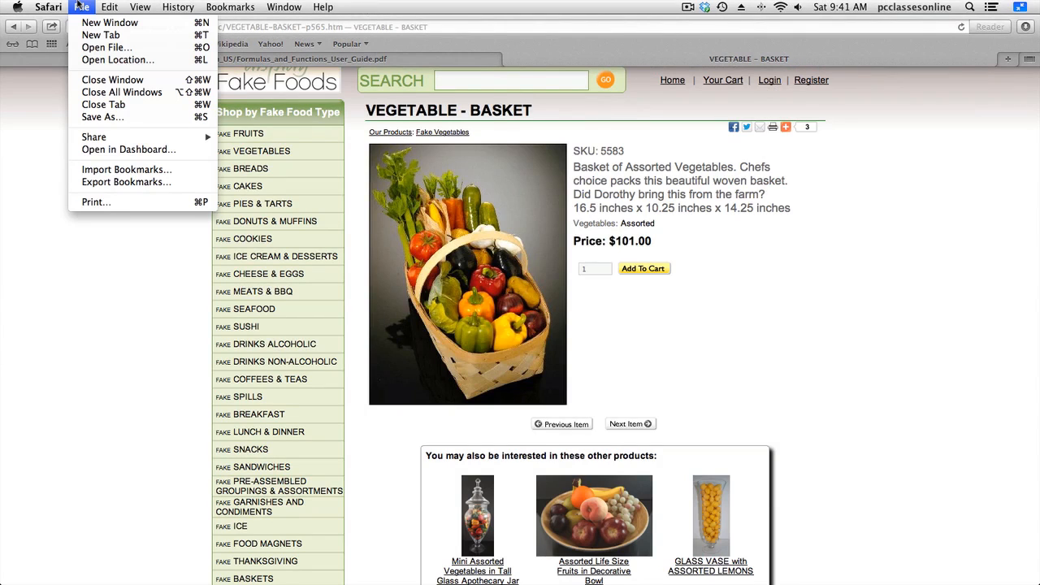
left_click(115, 202)
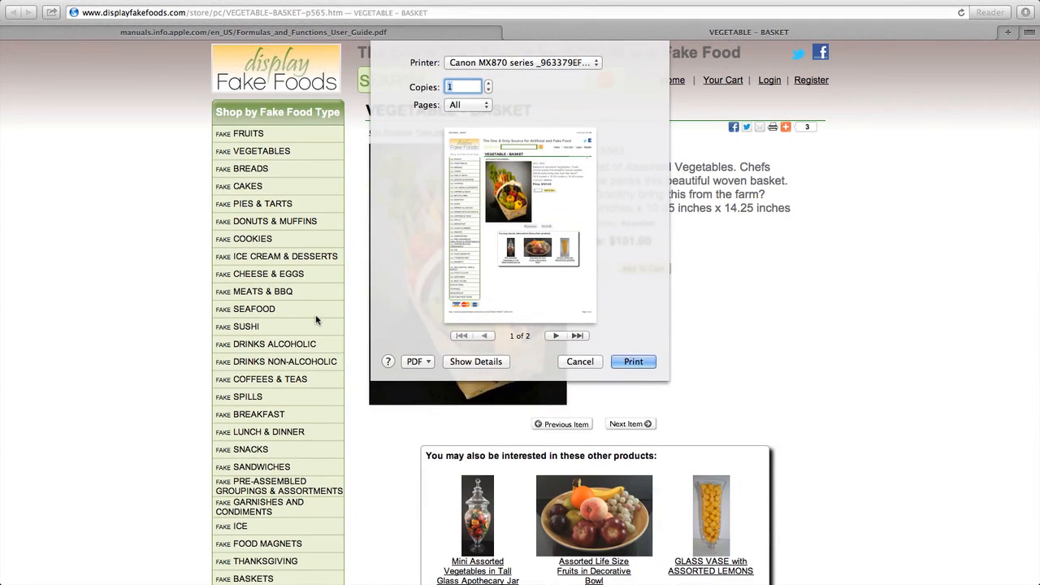
left_click(425, 363)
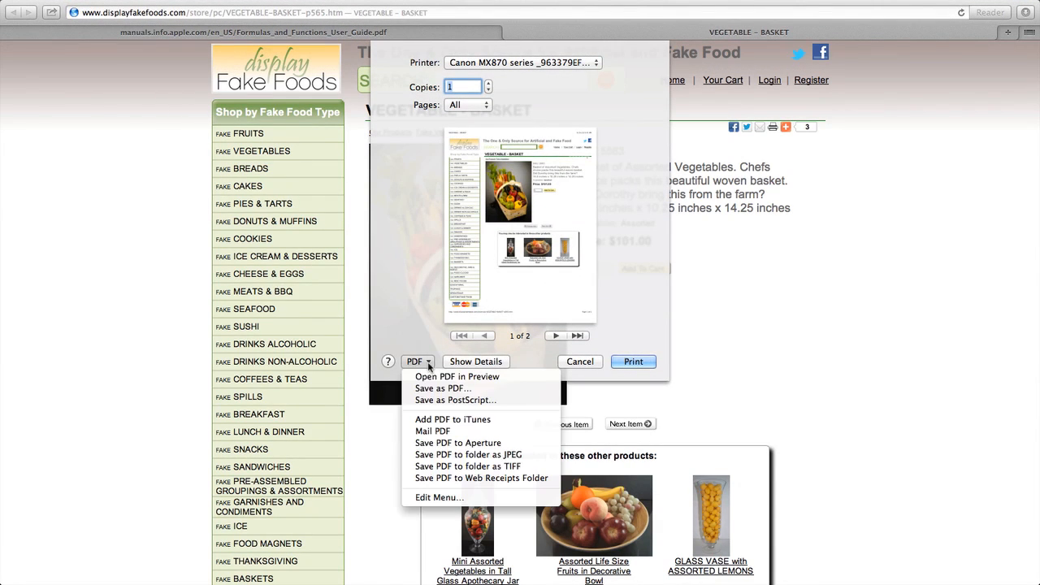
left_click(489, 390)
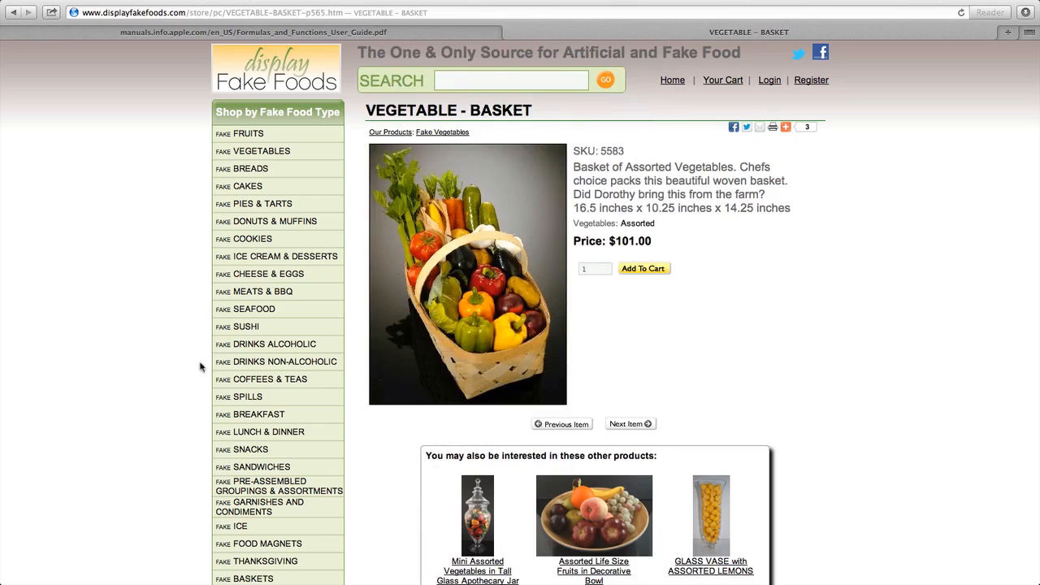
key("ctrl+Left")
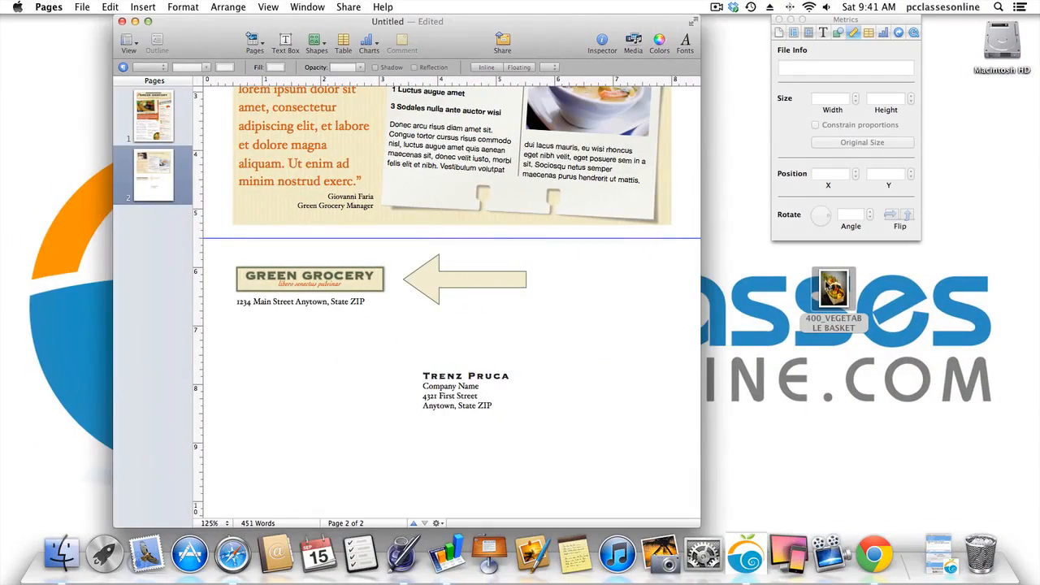
Move the 400_VEGETABLE BASKET image from the desktop to the Trash and look over the newsletter pages.
left_click_drag(849, 293, 980, 559)
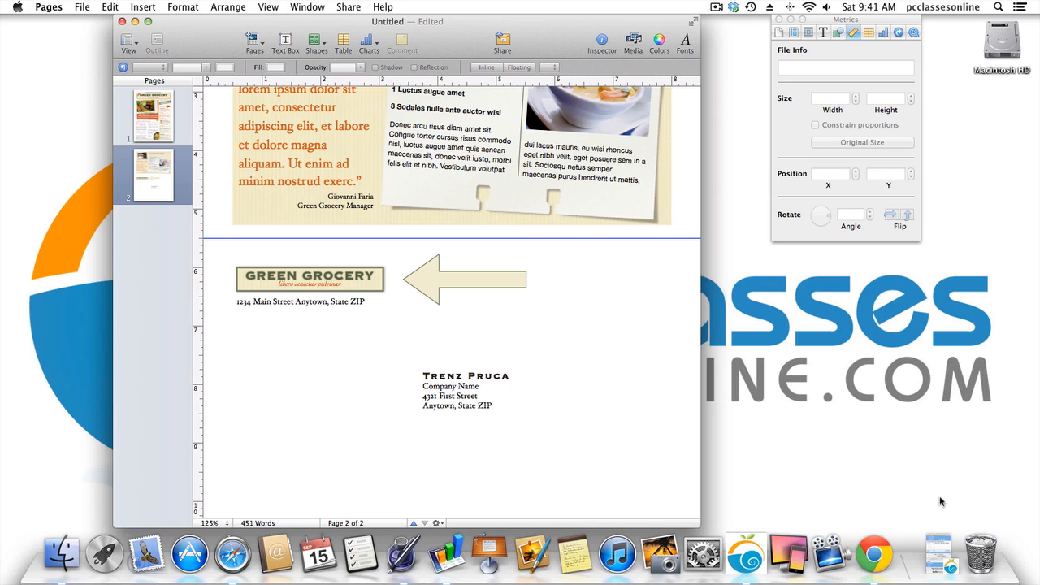
scroll(342, 370, "up", 10)
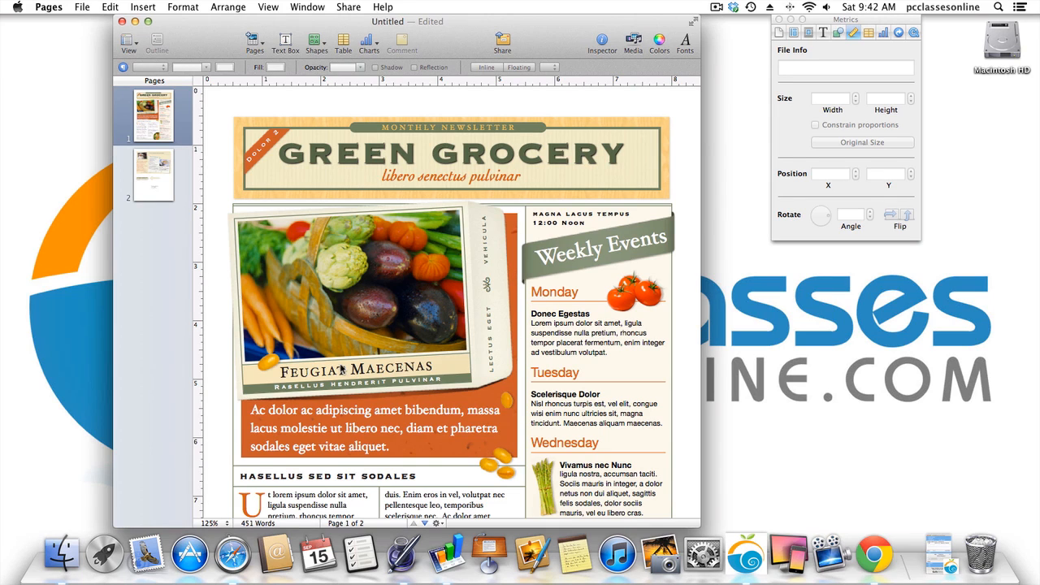
scroll(340, 370, "down", 10)
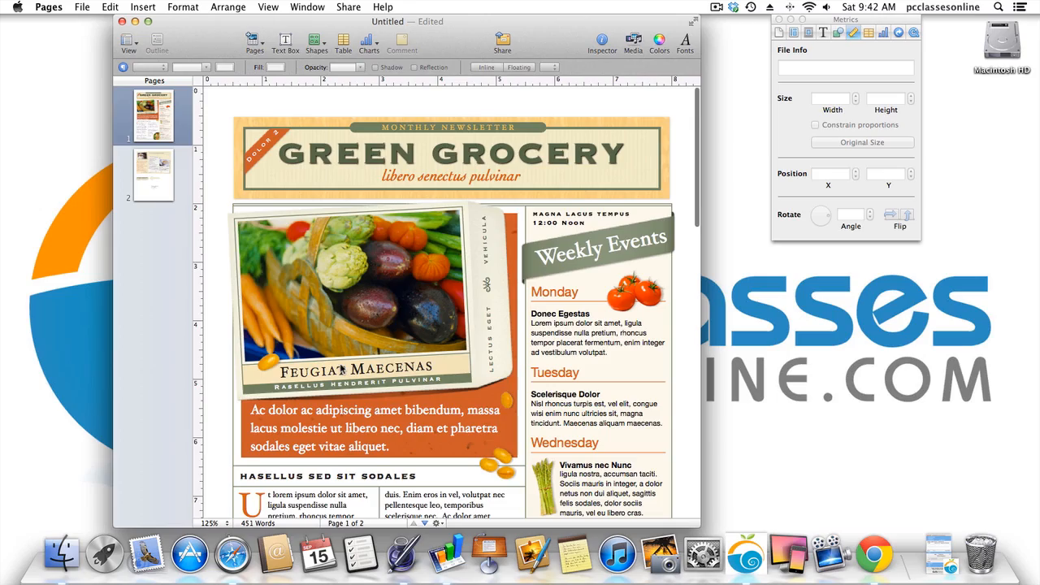
scroll(340, 370, "down", 3)
scroll(340, 369, "up", 15)
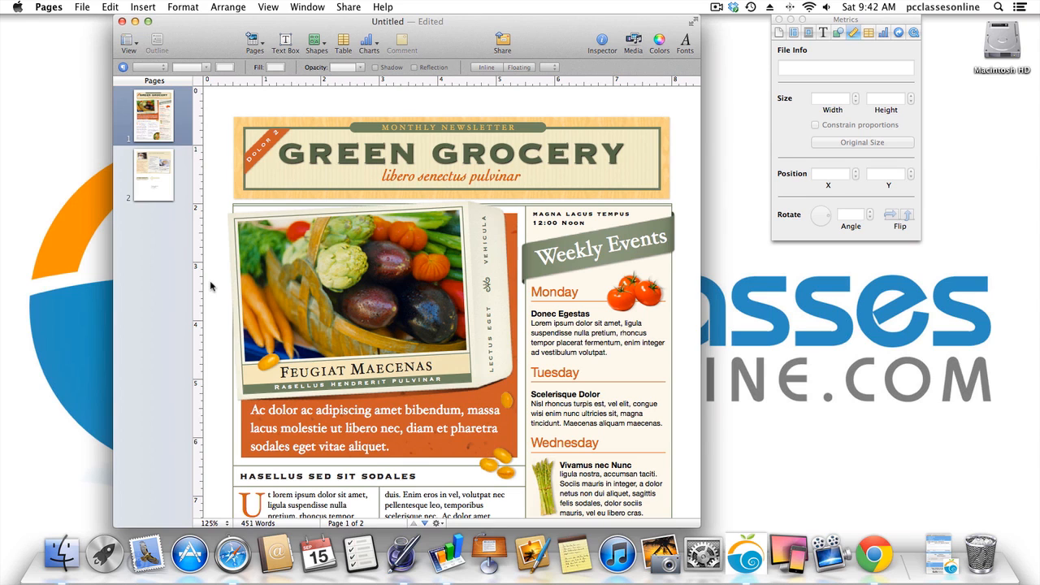
Review the newsletter's save settings, including the expanded folder browser and copy options, and dismiss them without saving.
key("super+s")
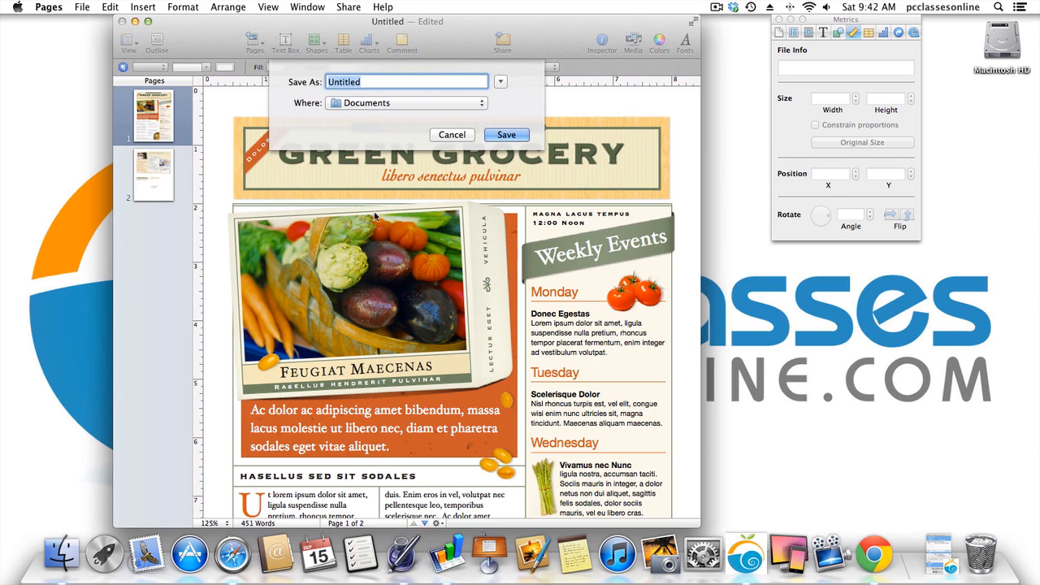
left_click(451, 135)
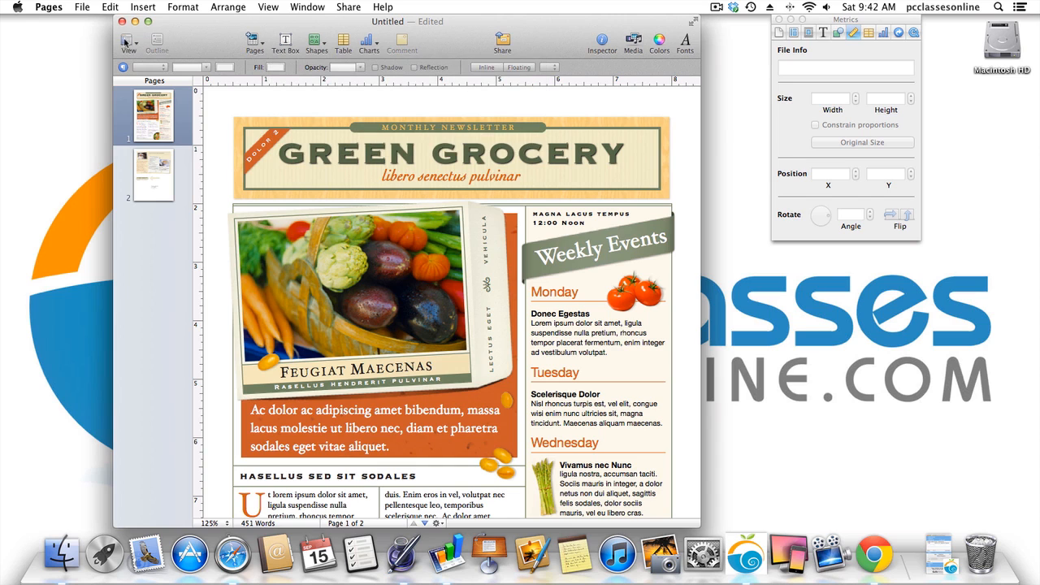
left_click(82, 8)
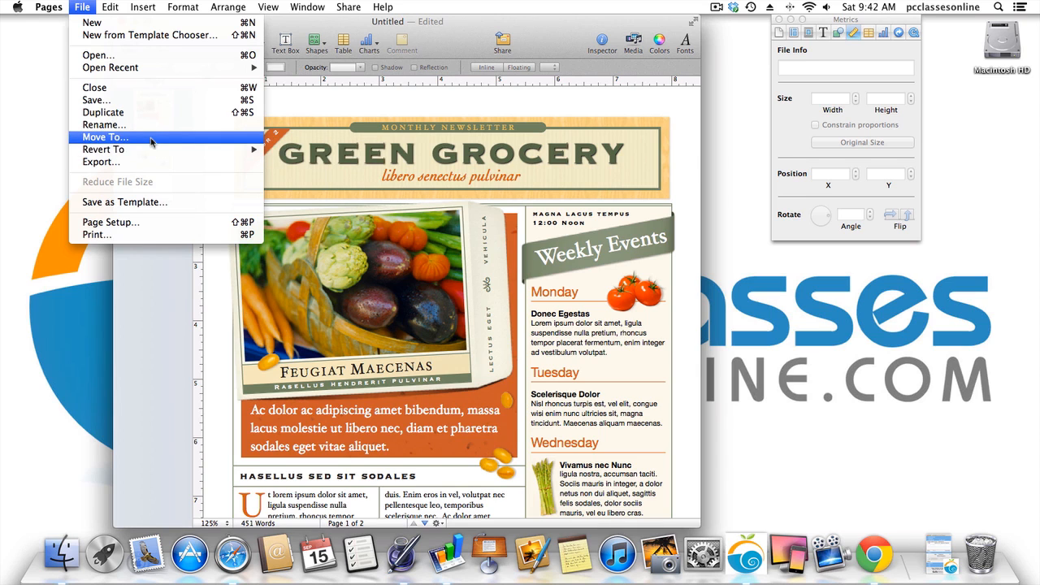
left_click(134, 101)
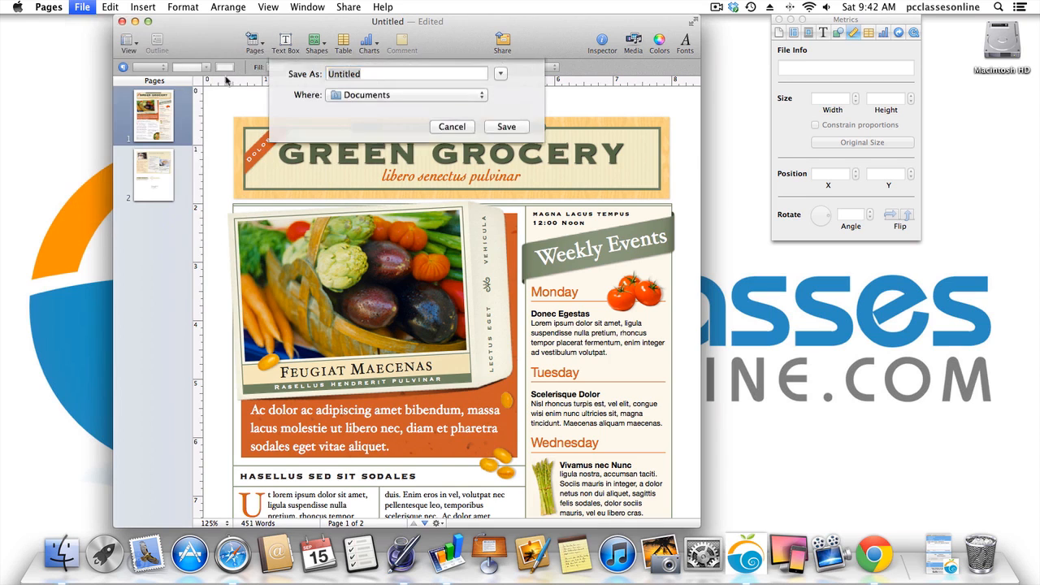
left_click(500, 82)
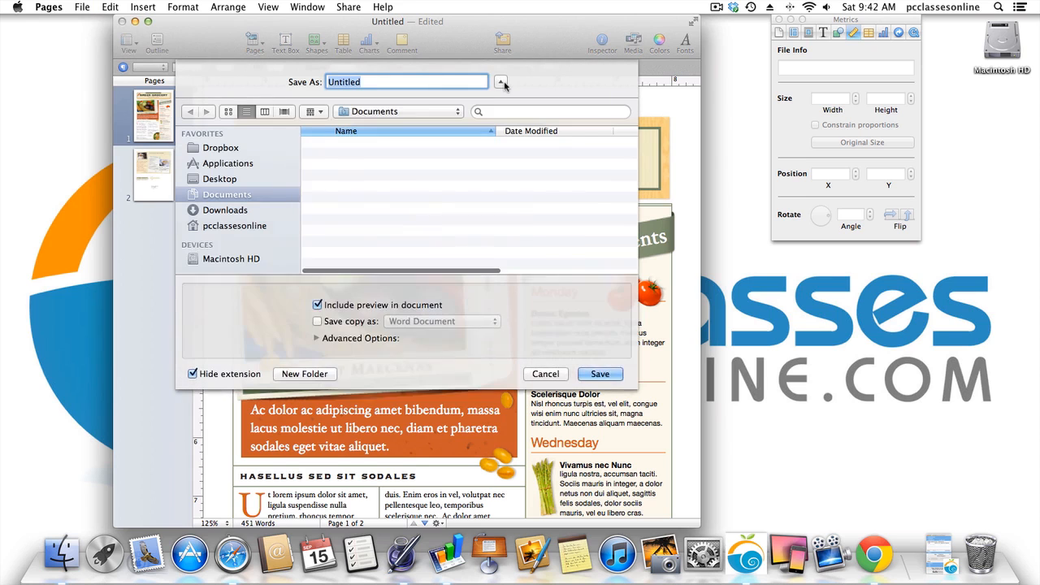
left_click(546, 375)
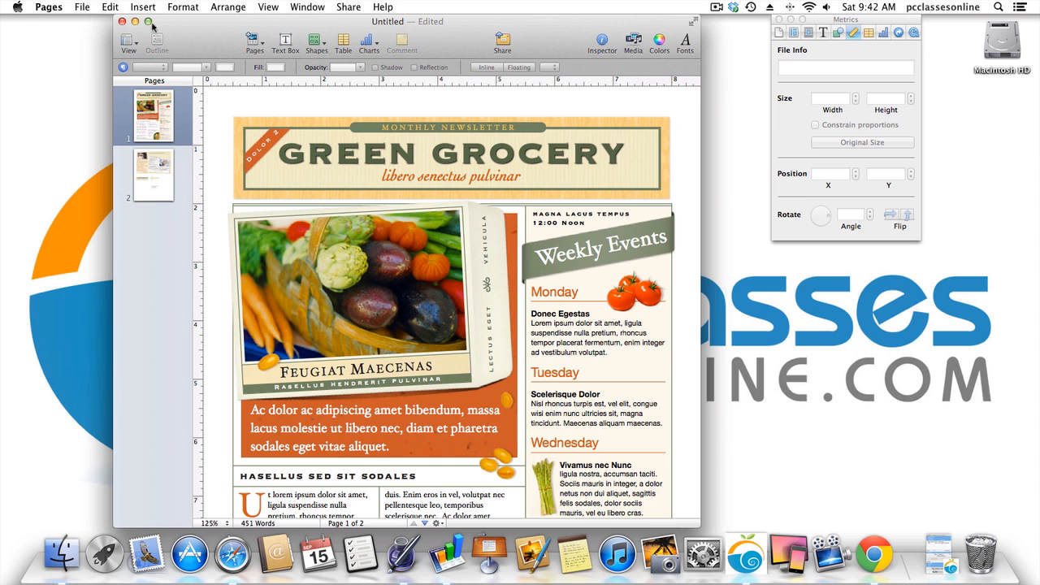
Close the newsletter without saving its changes and create a blank word-processing document.
left_click(122, 22)
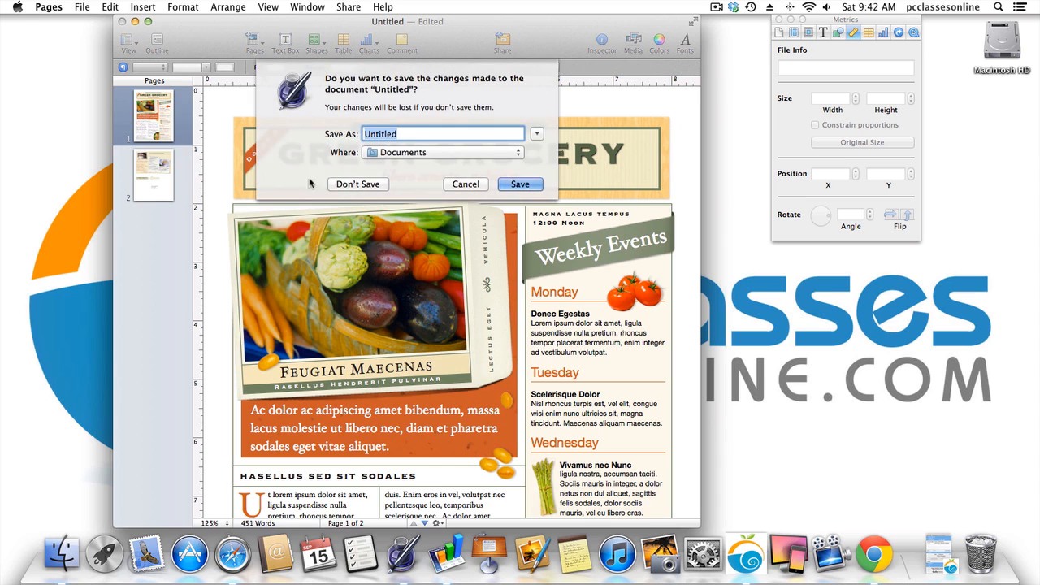
left_click(345, 187)
left_click(83, 7)
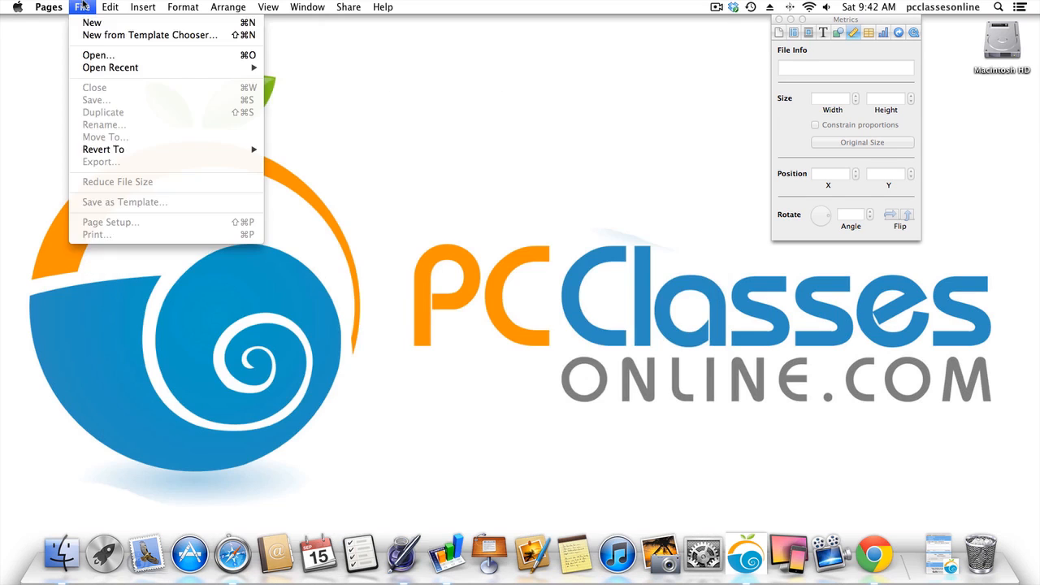
left_click(92, 21)
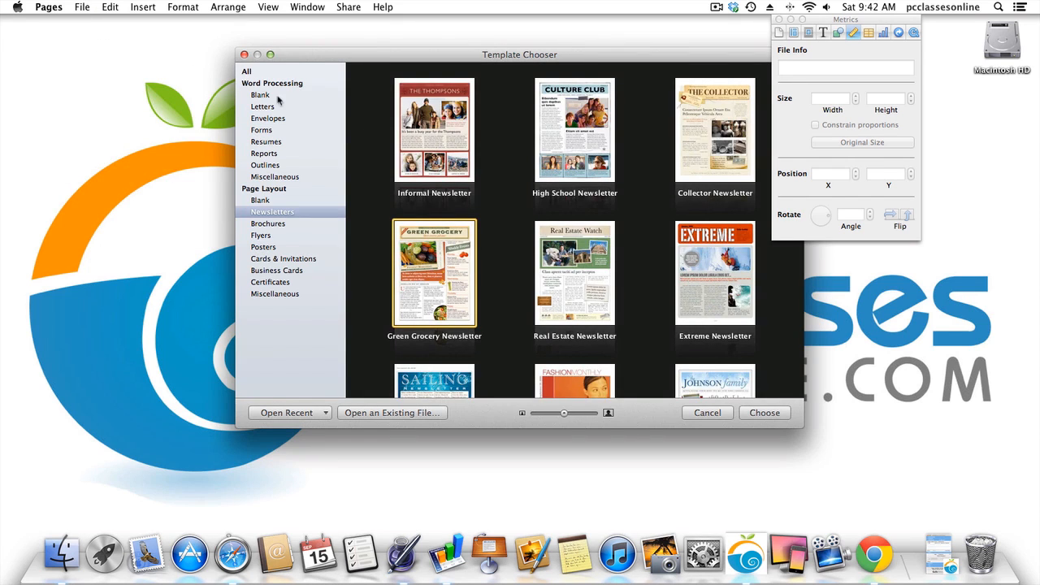
left_click(260, 95)
double_click(433, 144)
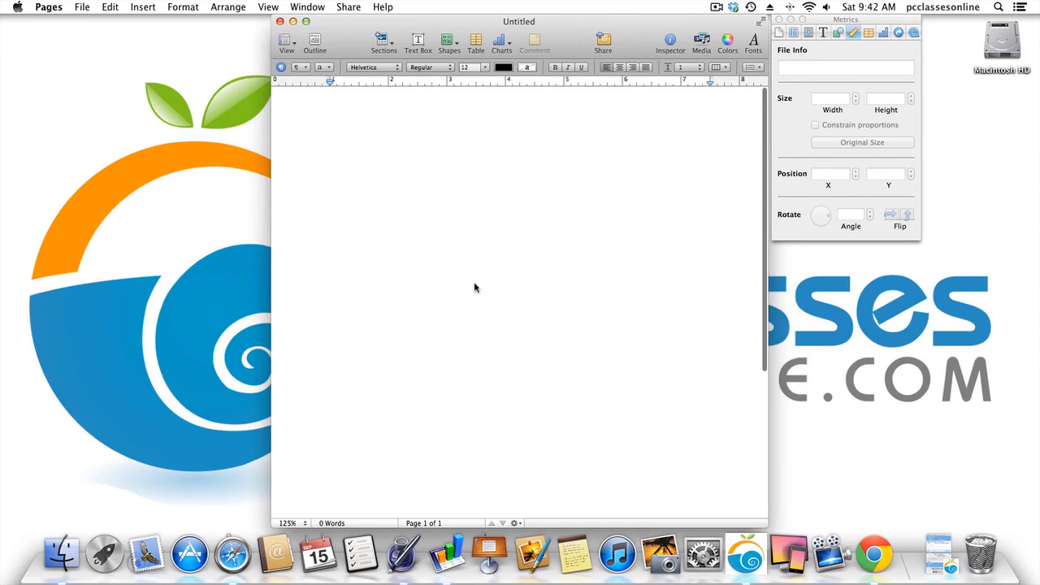
Enter the text "vkuhgkhglk" in the blank document and look at its save options without saving.
type("vkuhgkhglk")
key("super+s")
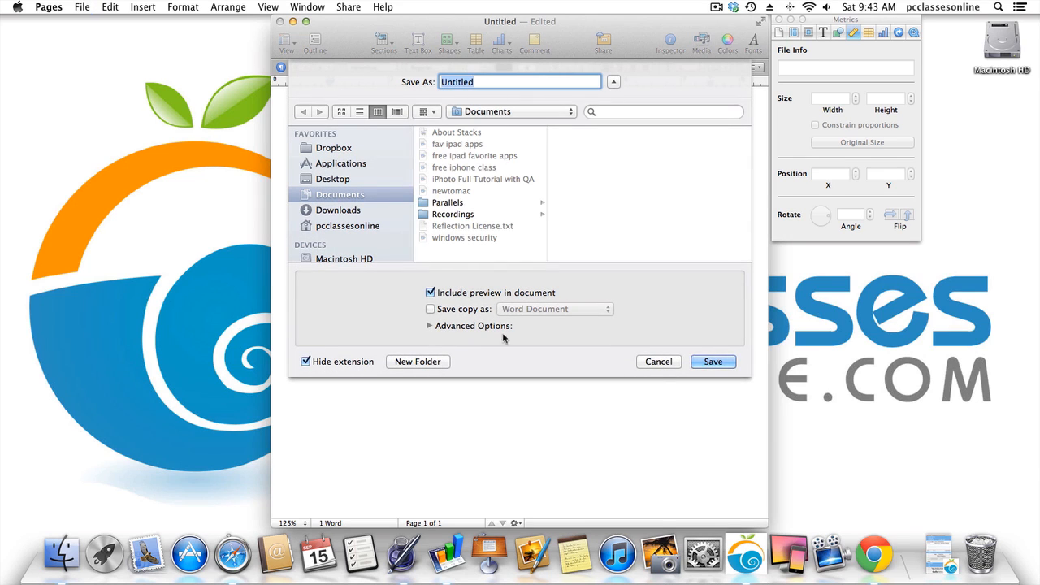
left_click(347, 112)
left_click(659, 362)
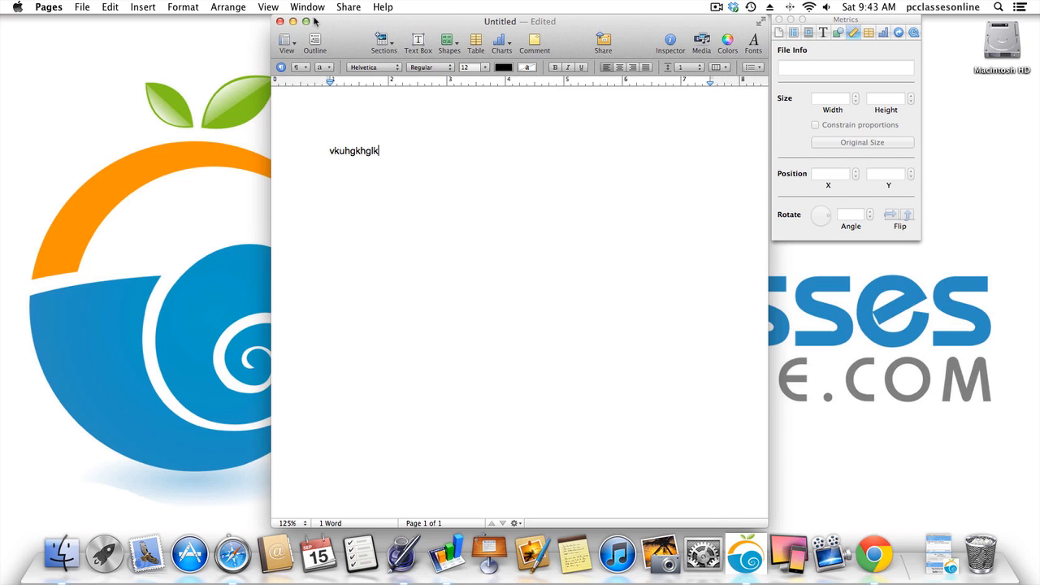
Look over the sharing options for the blank document, including Send via Mail and Export, without choosing any.
left_click(337, 6)
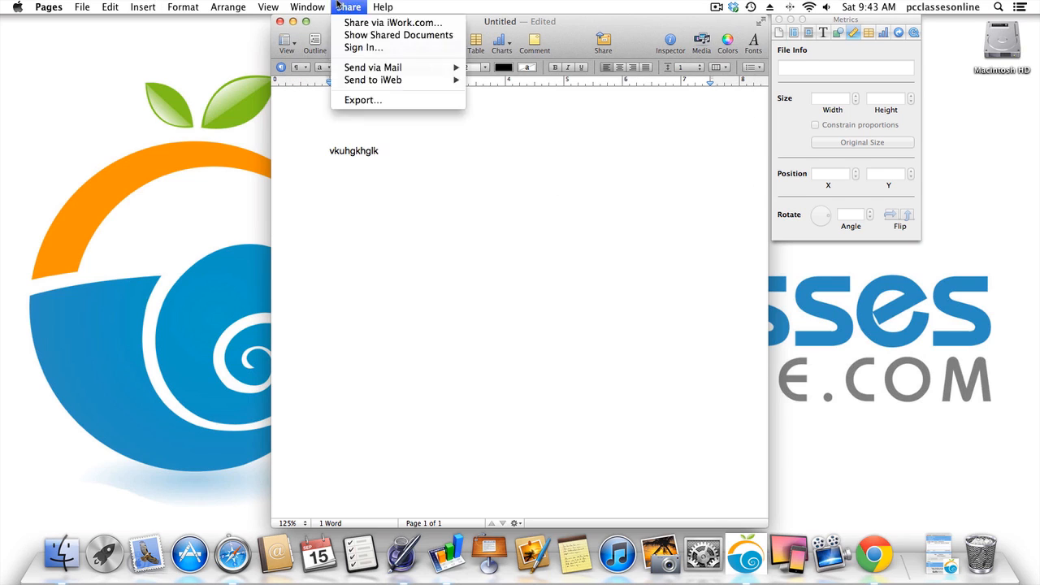
mouse_move(363, 66)
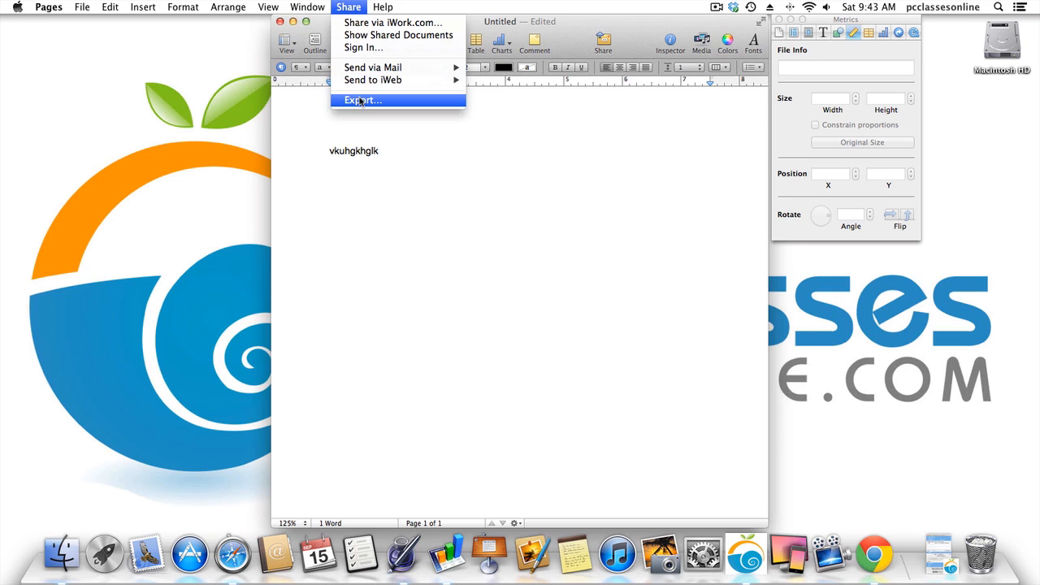
left_click(360, 186)
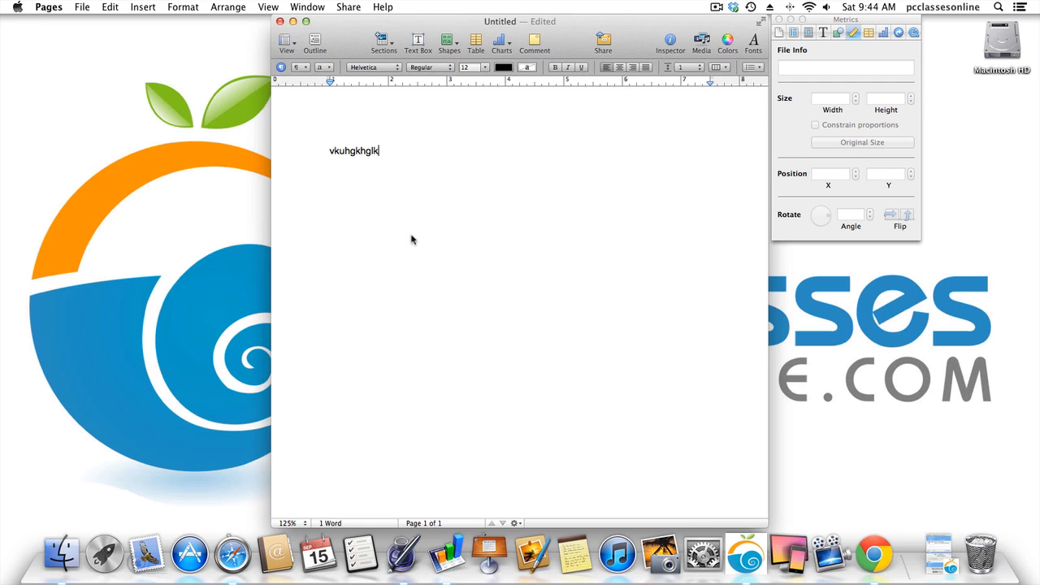
Switch to GoToMeeting by restoring its minimized window.
left_click(932, 535)
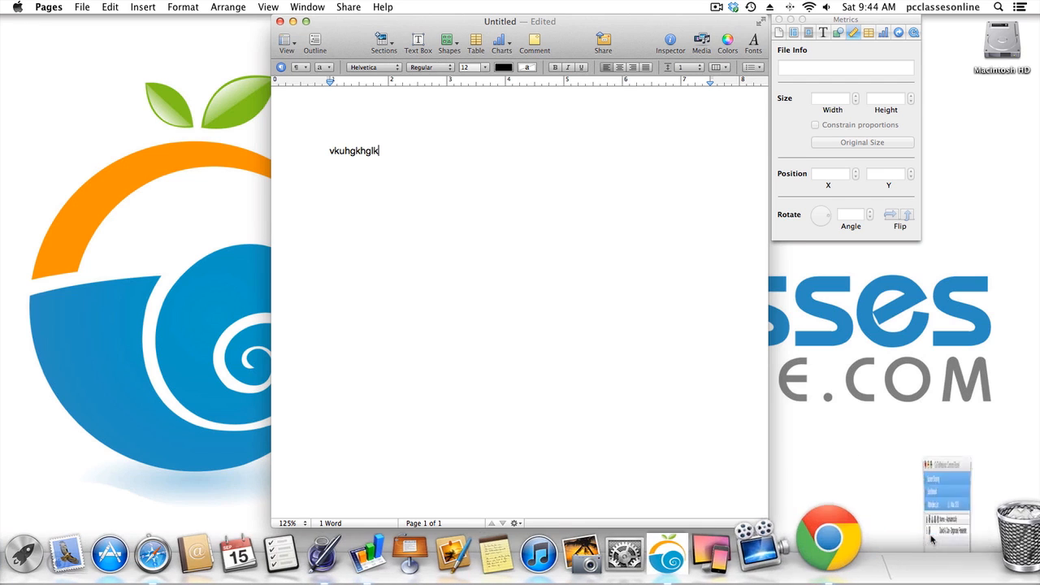
left_click(838, 22)
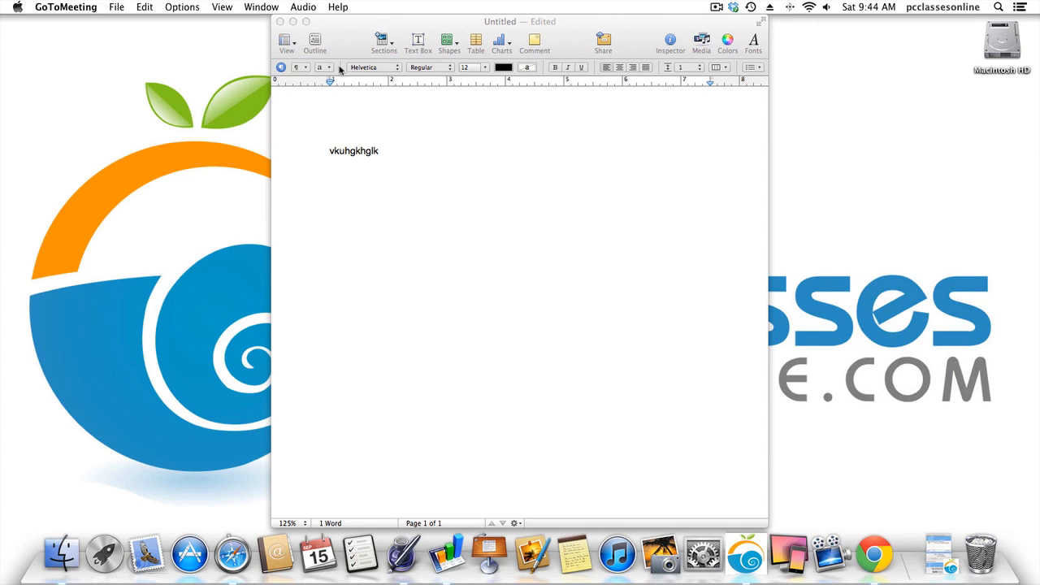
Close the untitled document containing "vkuhgkhglk" without saving its changes.
left_click(280, 22)
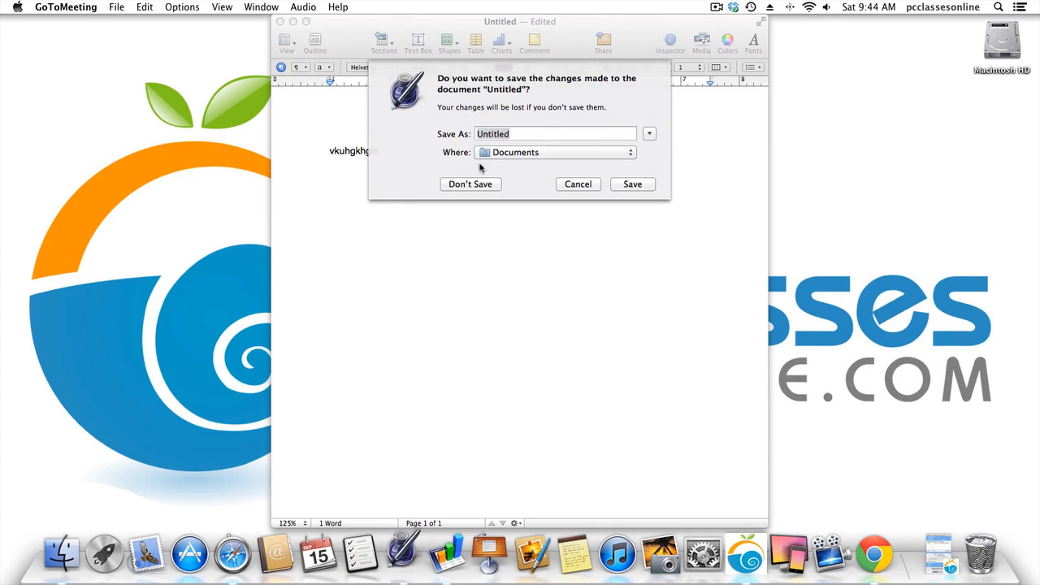
left_click(474, 181)
left_click(474, 184)
left_click(405, 312)
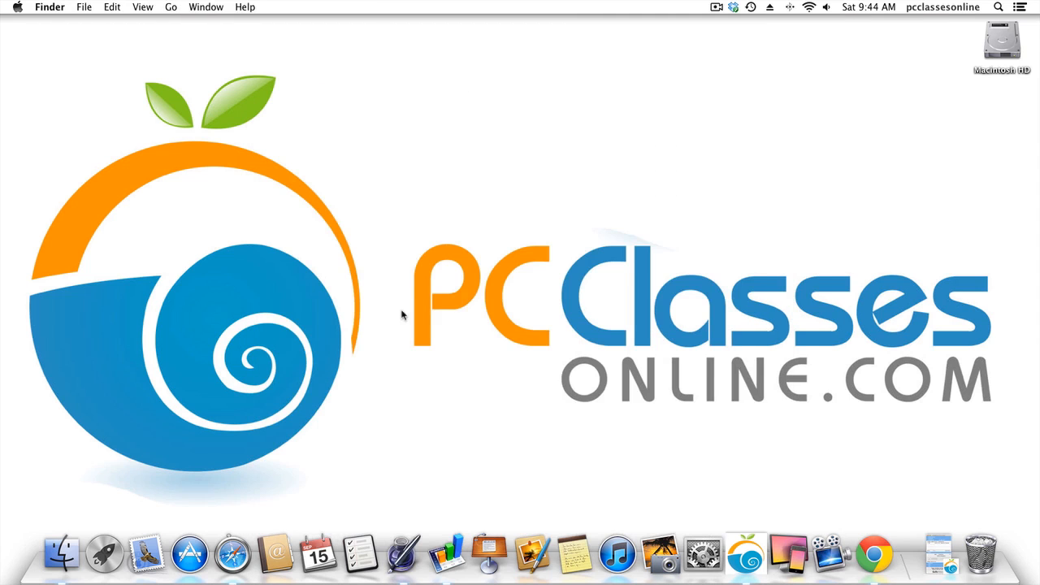
Open Numbers and look through all its spreadsheet templates, from Blank to Grade Book.
left_click(455, 542)
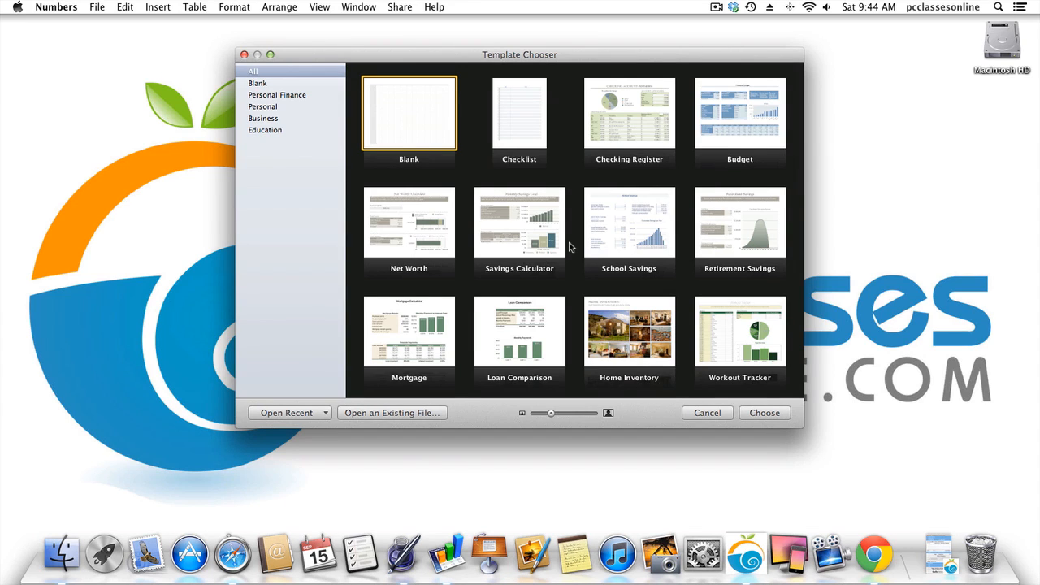
scroll(569, 246, "down", 5)
scroll(569, 243, "up", 5)
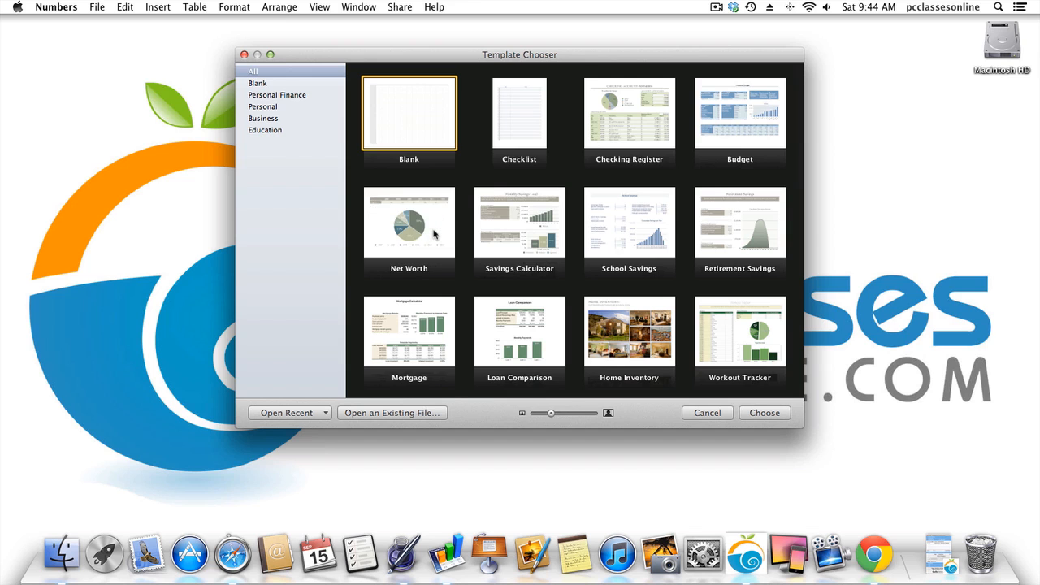
scroll(435, 232, "down", 3)
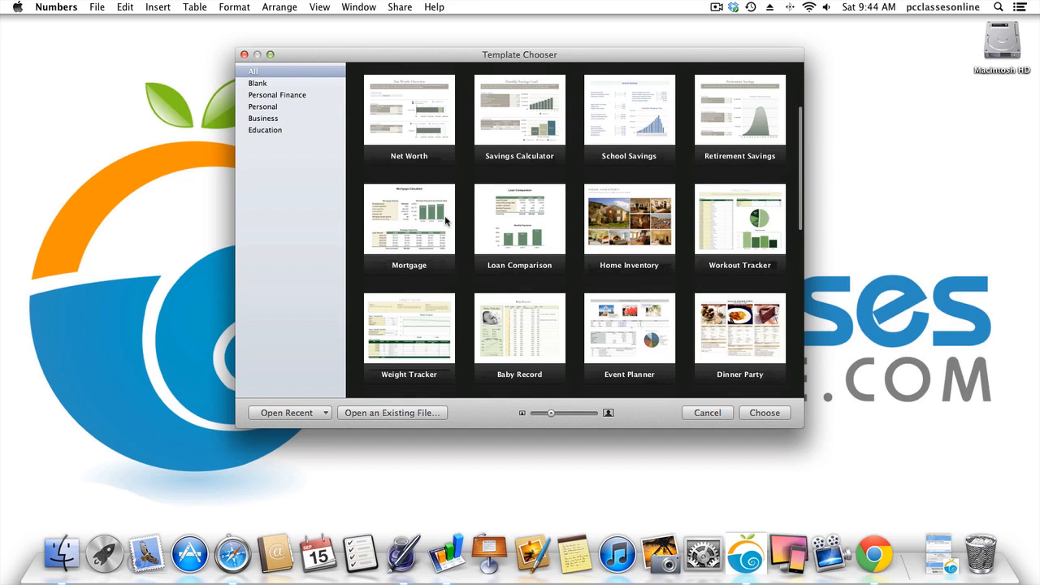
scroll(446, 221, "down", 4)
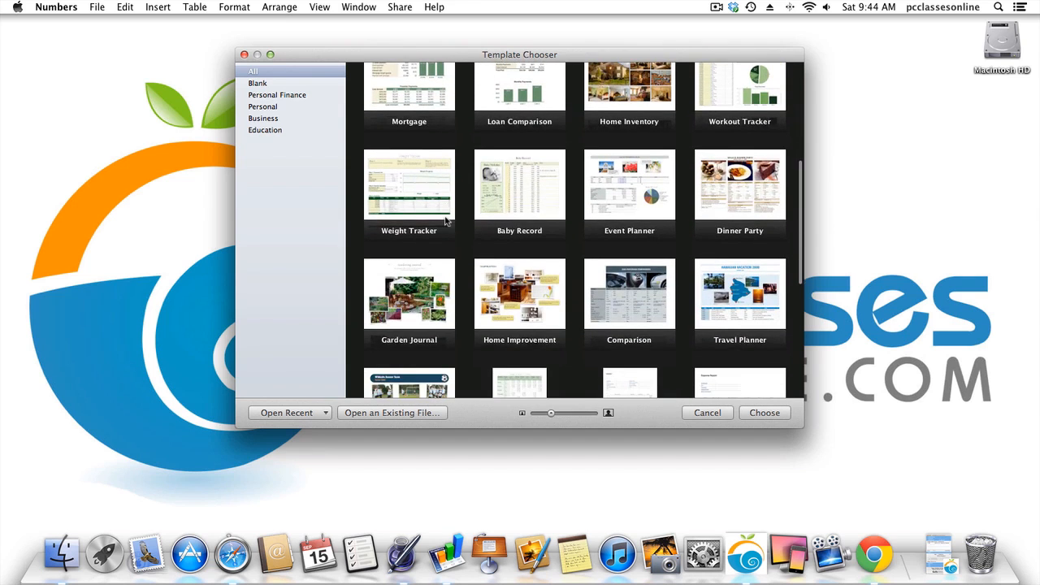
scroll(445, 221, "down", 4)
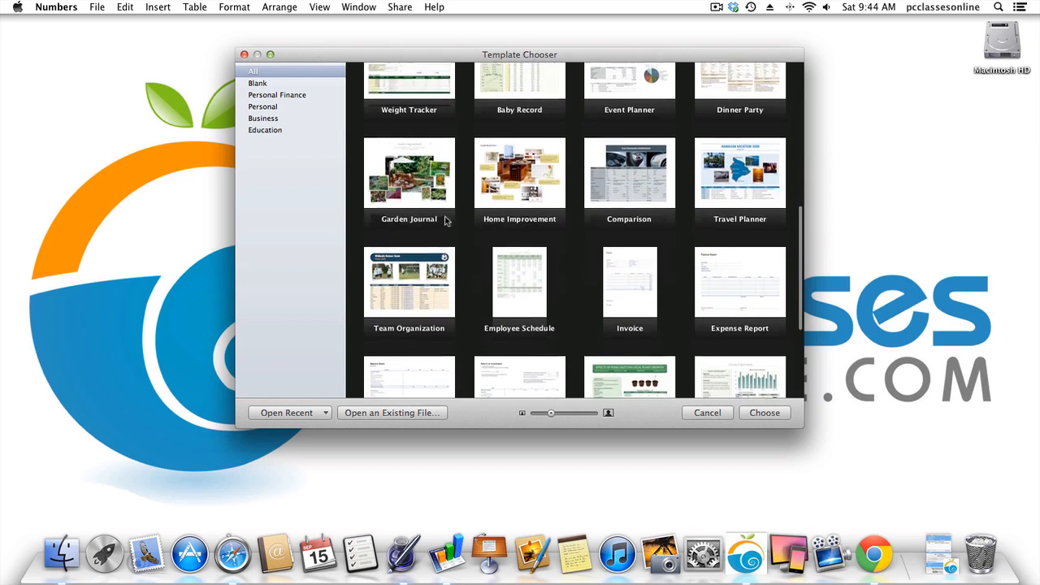
scroll(445, 221, "down", 5)
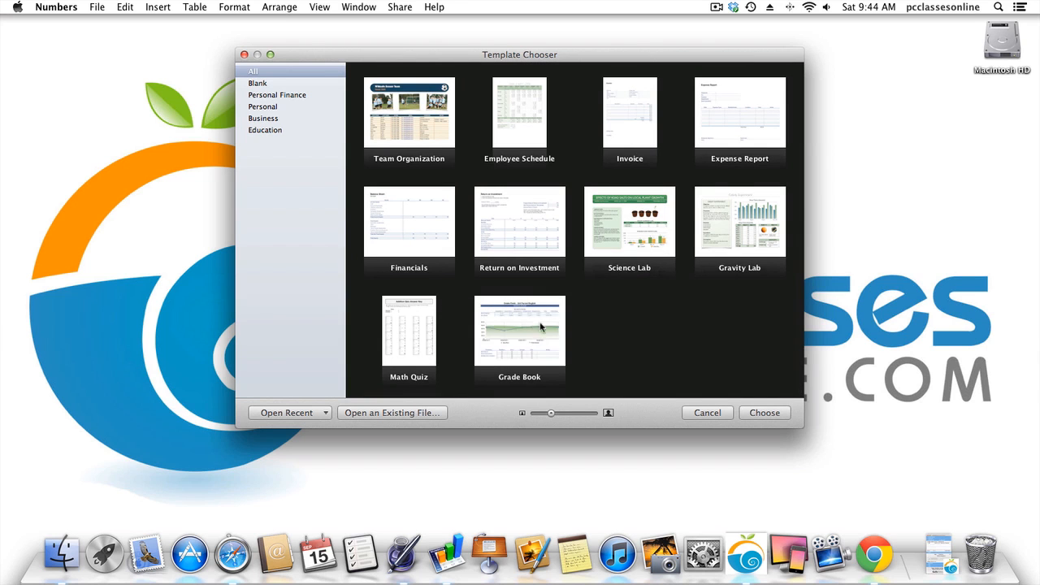
scroll(683, 357, "up", 5)
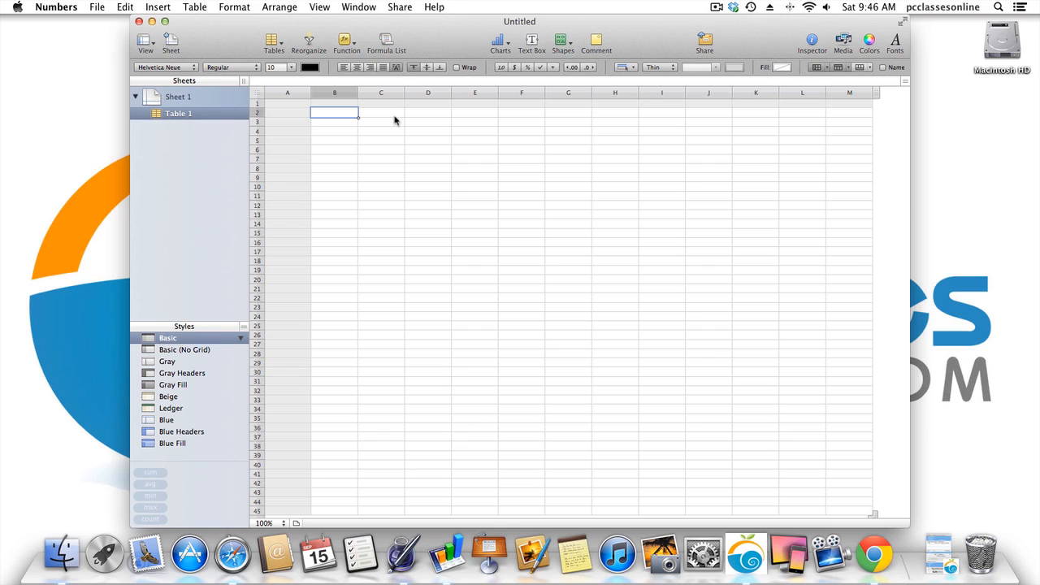
Enter the numbers 1, 2, 3, 4 and 5 down column B in cells B2 to B6.
type("1")
key("Return")
type("2")
key("Return")
type("3")
key("Return")
type("4")
key("Return")
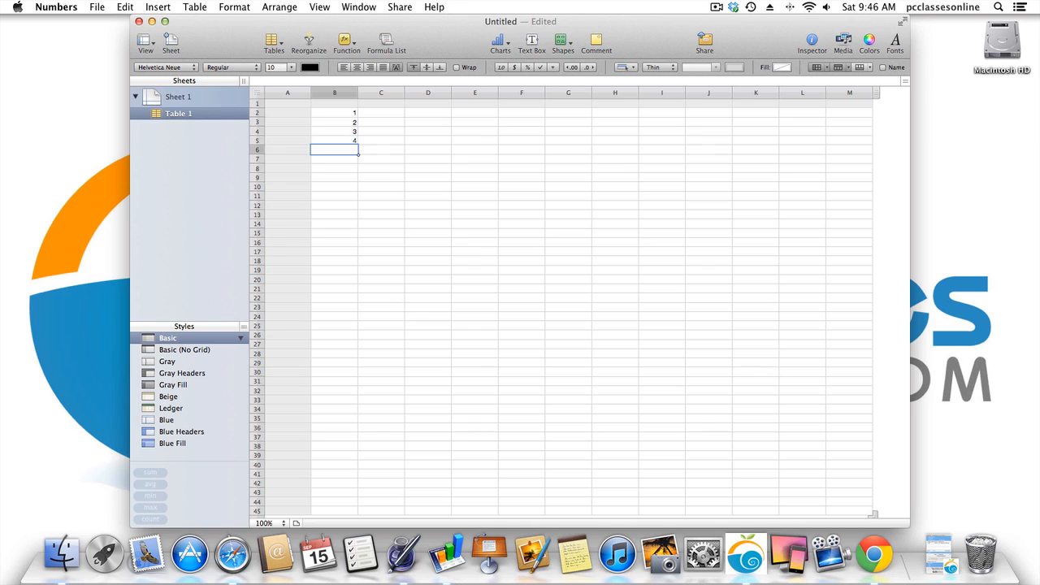
type("5")
key("Return")
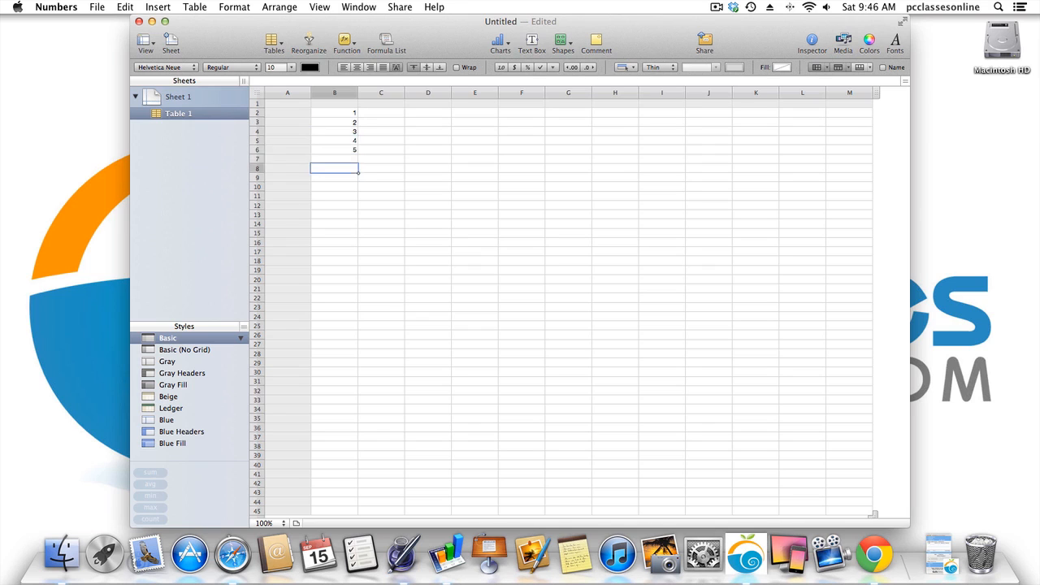
Select cells B2 to B6 and insert the Sum function for them in B7.
key("Up")
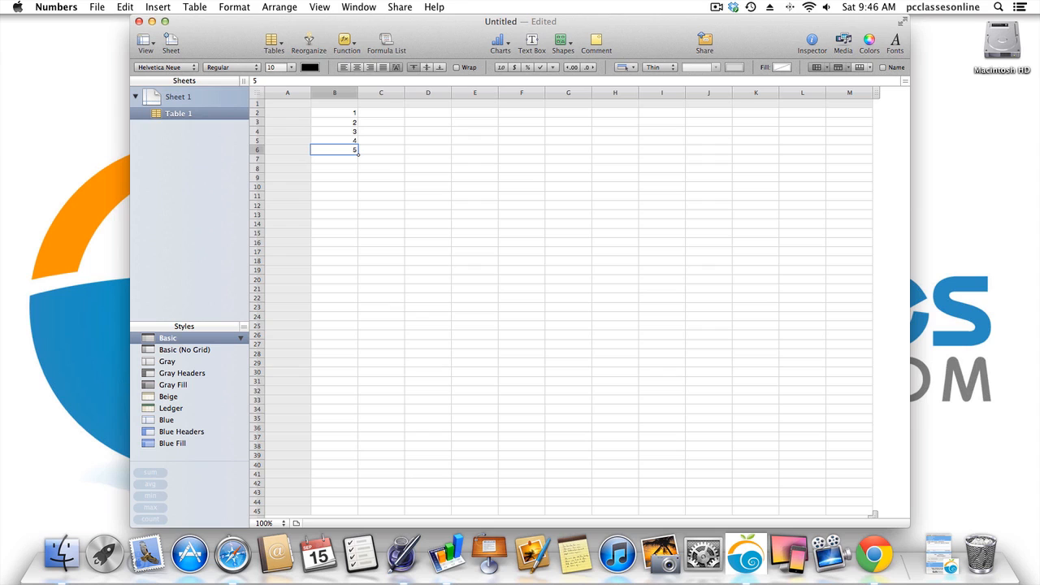
key("Up")
key("Up")
key("Up")
key("Up")
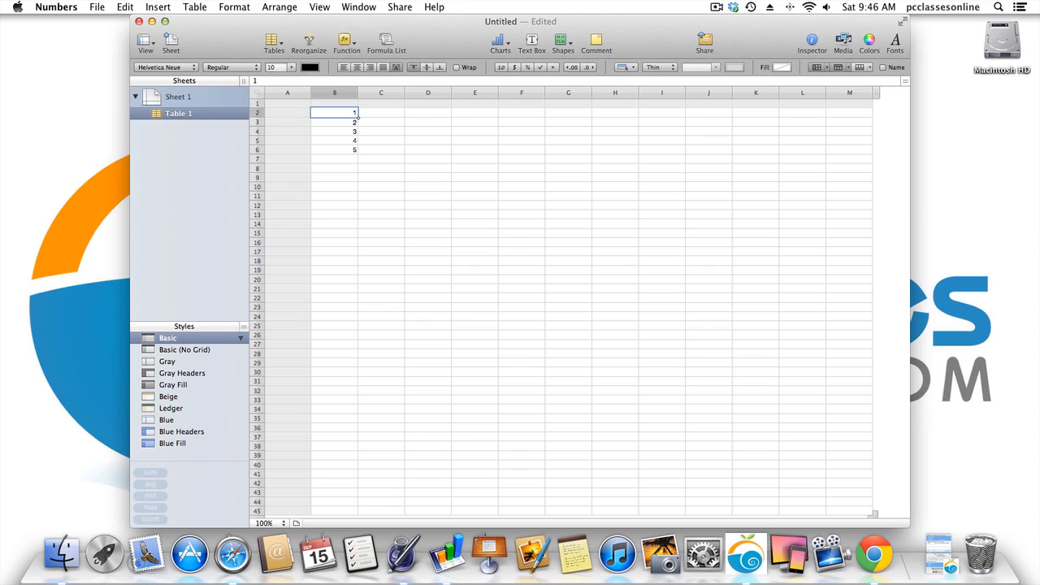
key("shift+Down")
key("shift+Down")
key("shift+Down")
key("shift+Down")
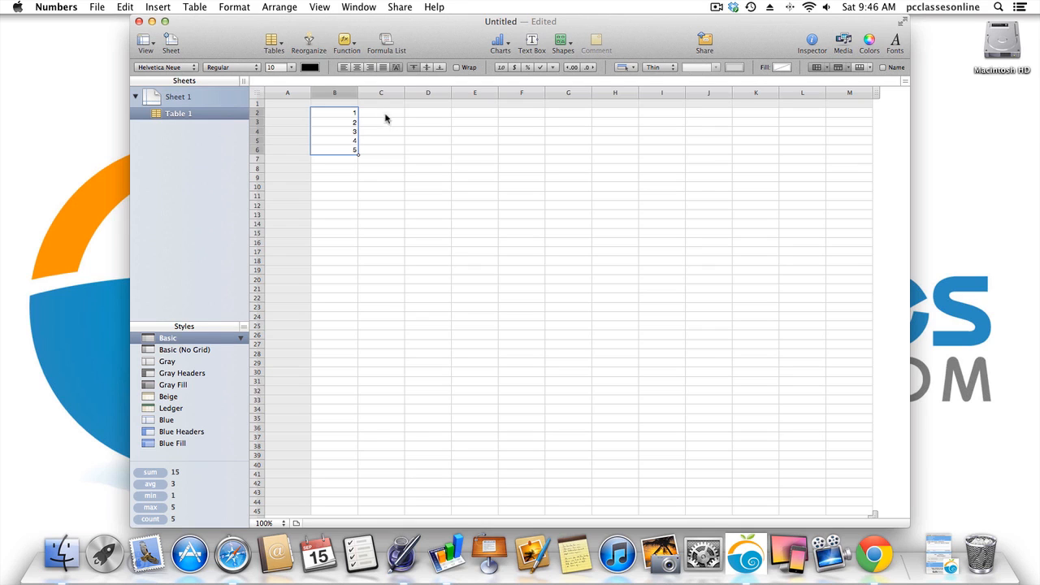
left_click(352, 50)
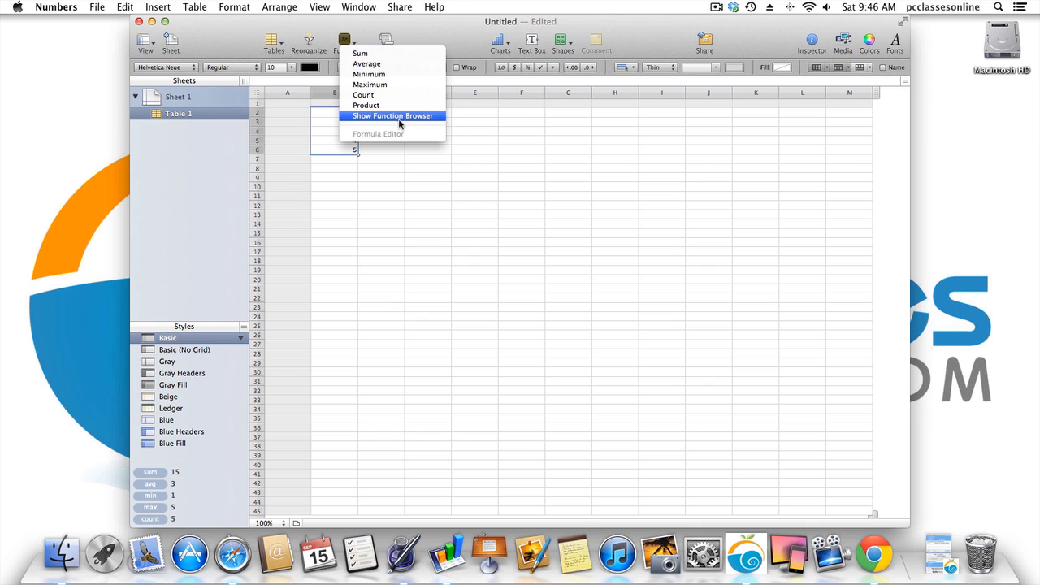
left_click(403, 53)
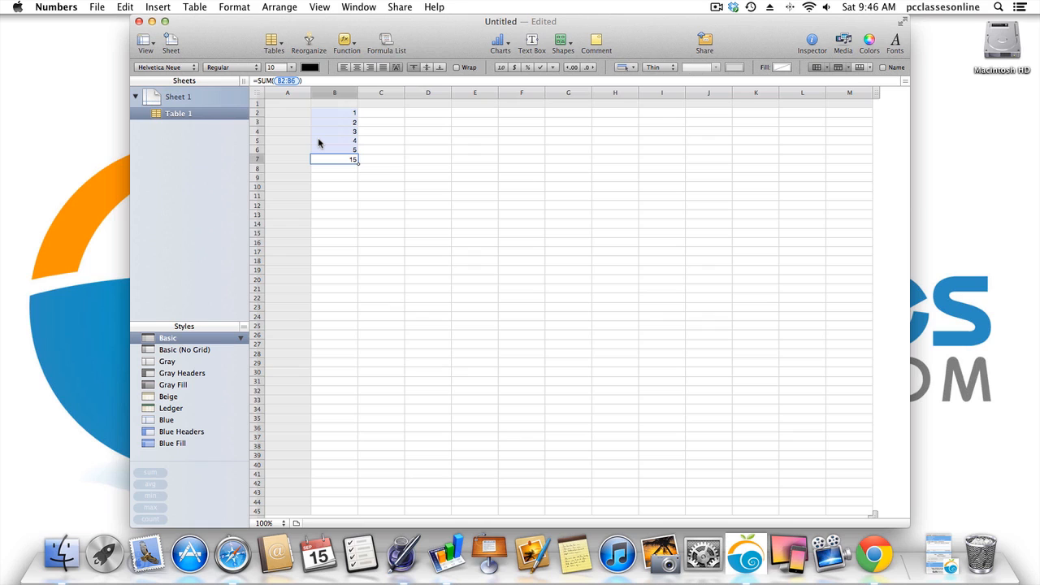
Enter the number 2 in cell C2, beside the first number of column B.
key("Right")
key("Up")
key("Up")
key("Up")
key("Up")
key("Up")
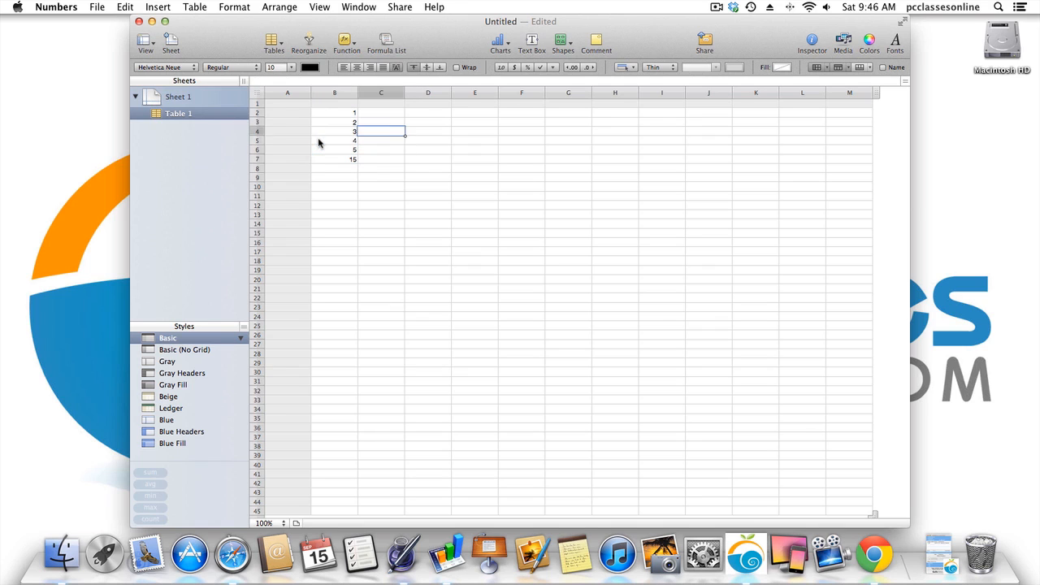
type("2")
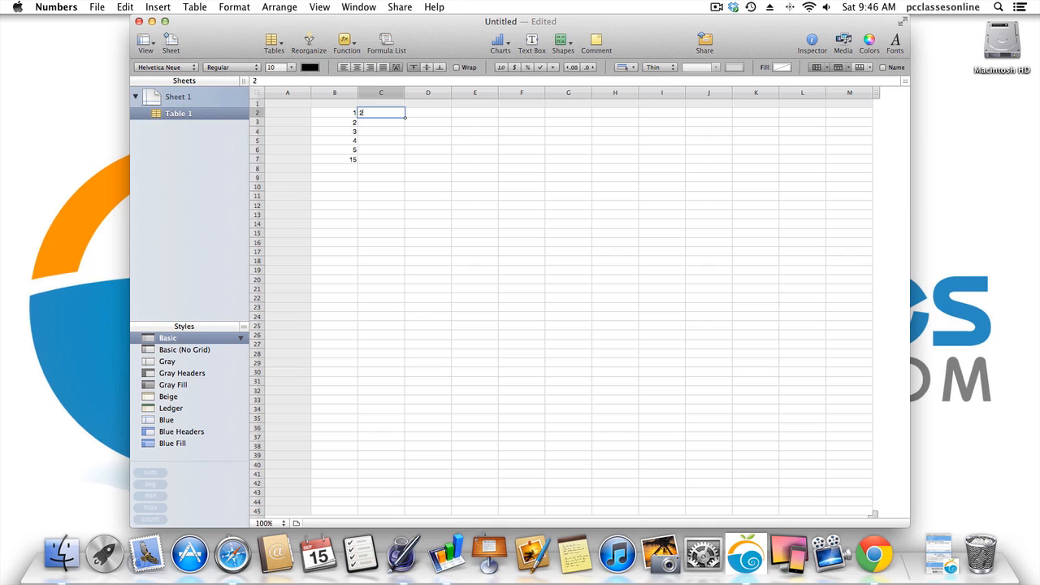
key("Left")
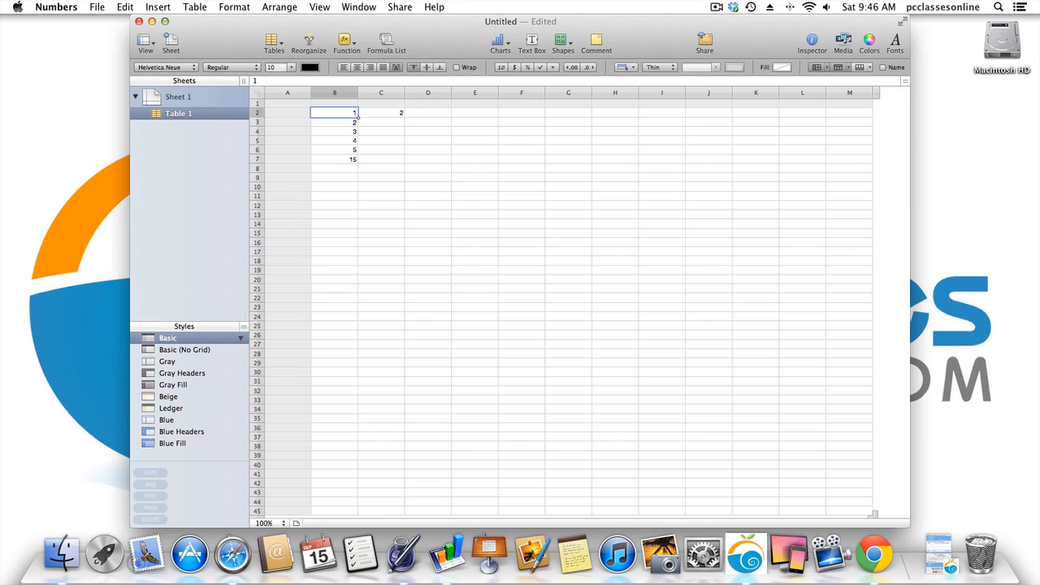
Examine the formula behind the total in cell B7.
key("Down")
key("Down")
key("Down")
key("Down")
key("Down")
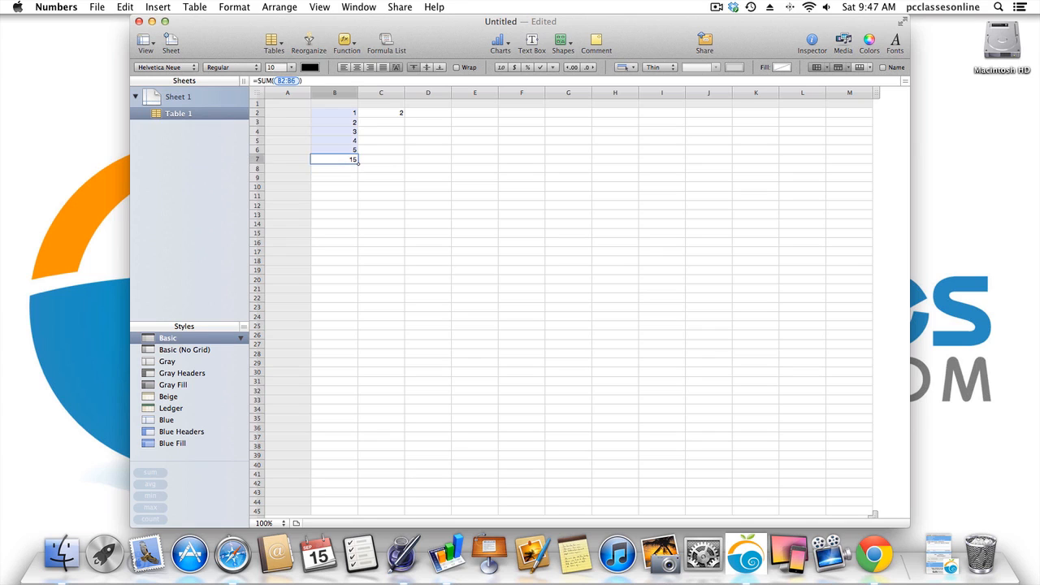
key("Down")
Continue row 2 with the numbers 3, 4 and 5 in cells D2, E2 and F2.
key("Up")
key("Up")
key("Up")
key("Up")
key("Up")
key("Up")
key("Right")
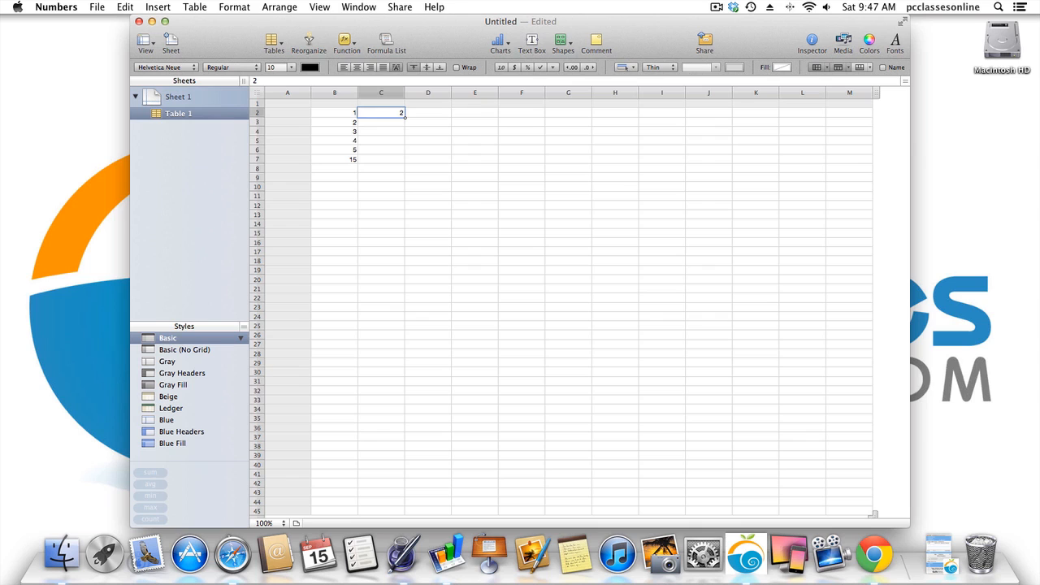
key("Tab")
type("3")
key("Tab")
type("4")
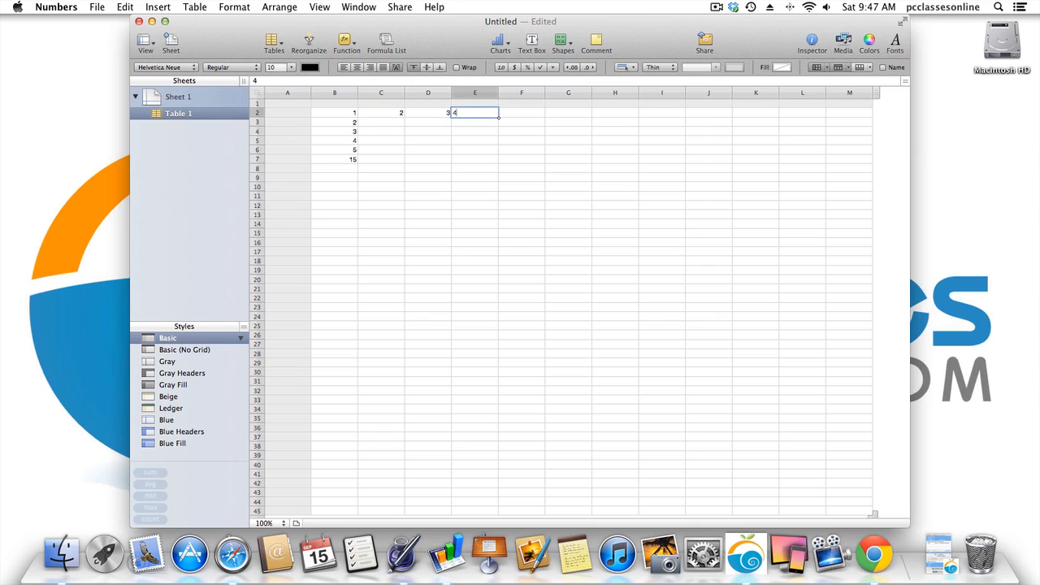
key("Tab")
type("5")
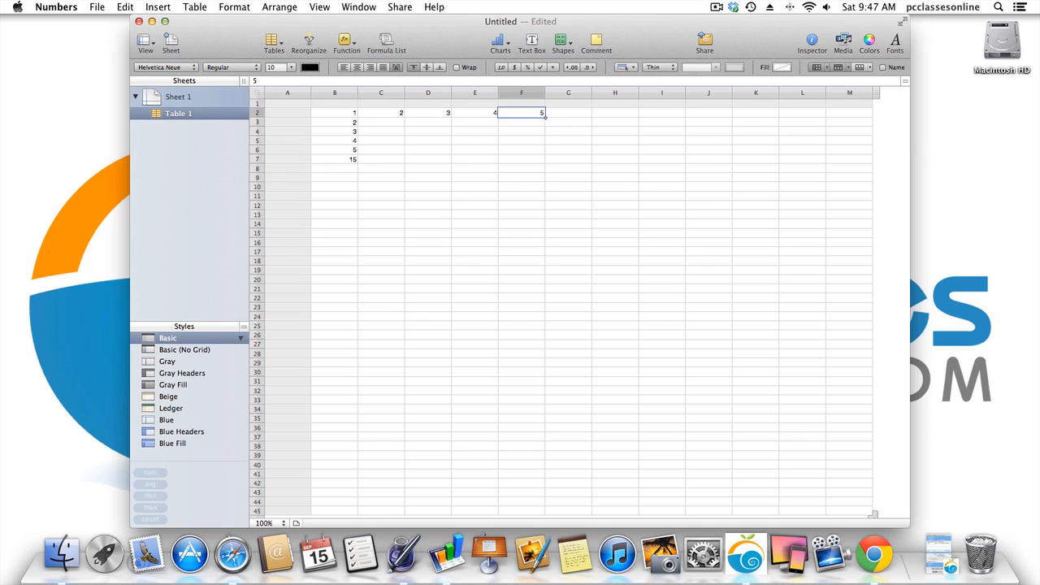
key("Return")
Select cells B2 to F2 and insert the Sum function for the row in G2.
left_click_drag(356, 117, 545, 116)
left_click(355, 43)
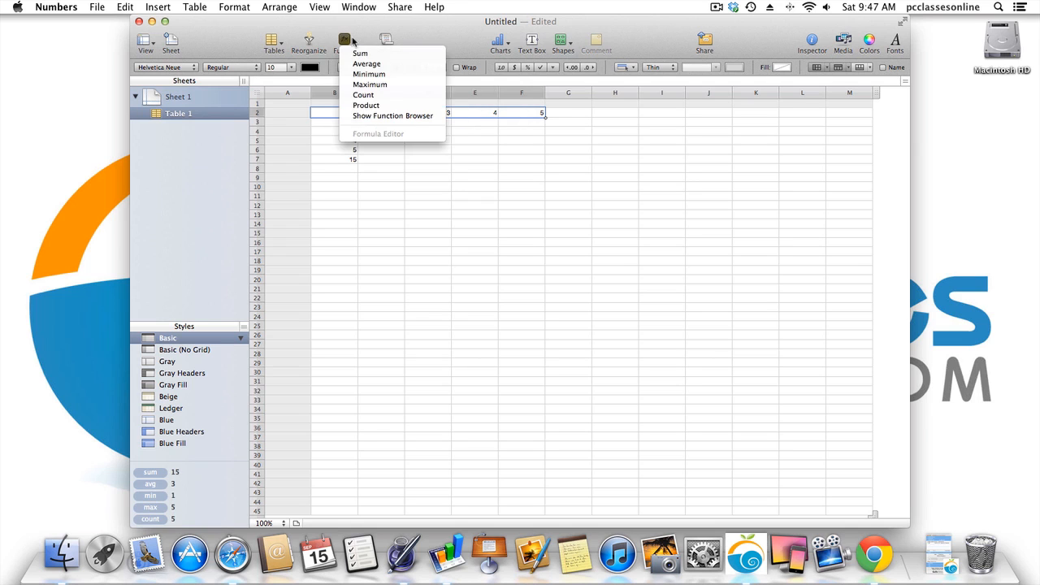
left_click(359, 54)
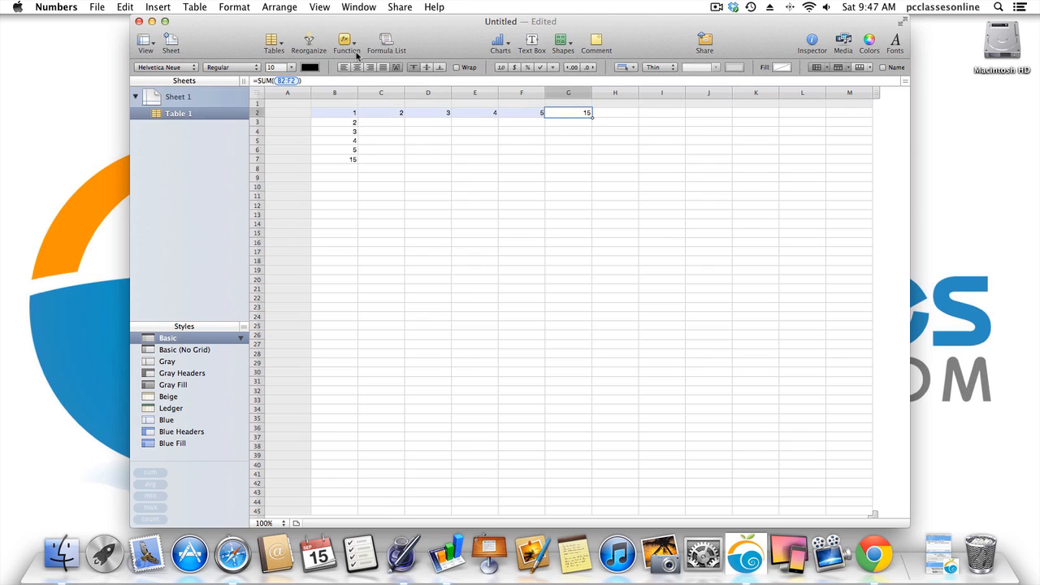
Look over the available functions, such as Average, Minimum, Maximum and the Function Browser, without choosing one.
left_click(355, 42)
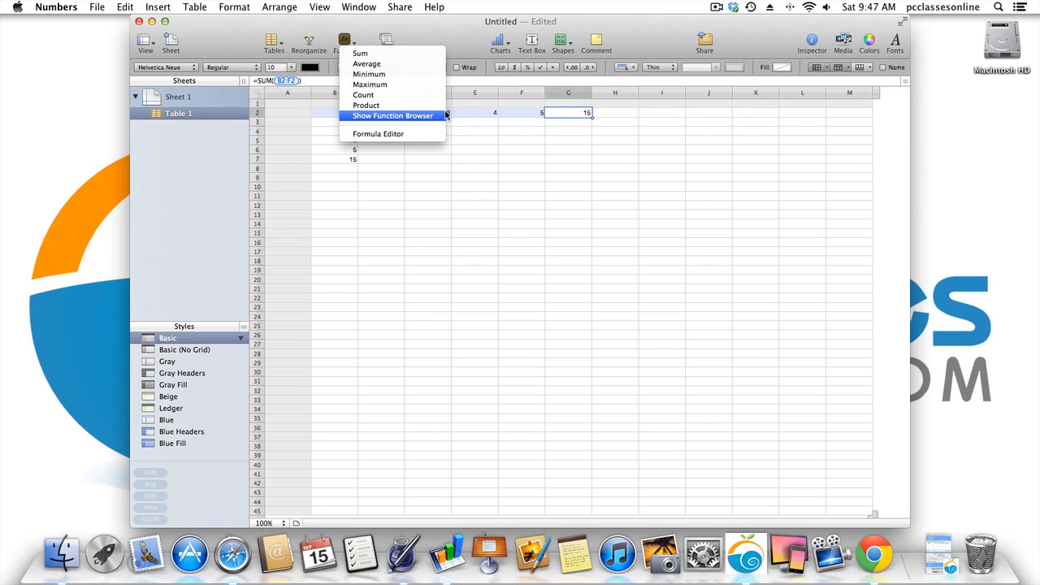
left_click(422, 160)
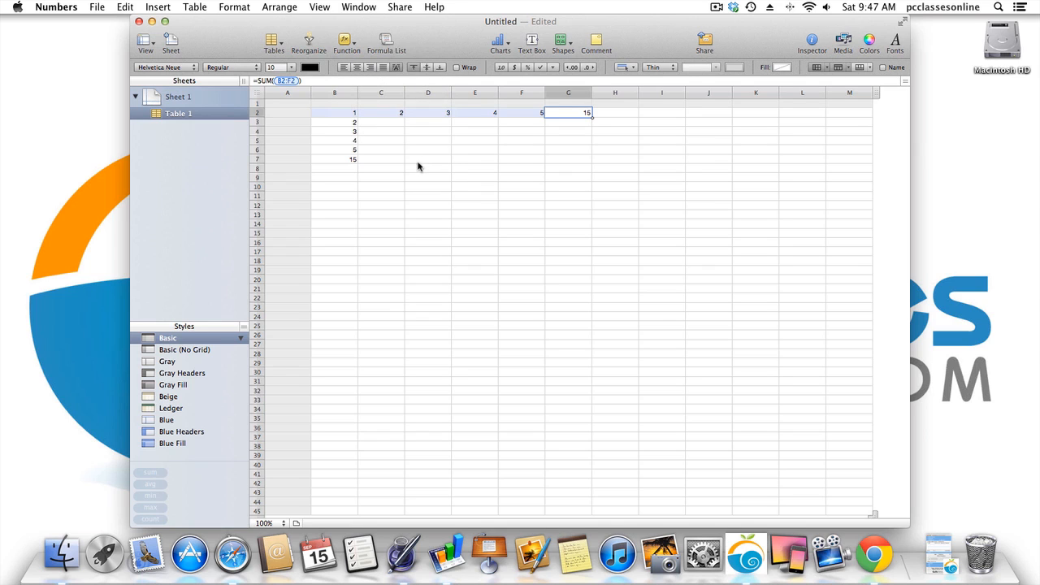
left_click(418, 166)
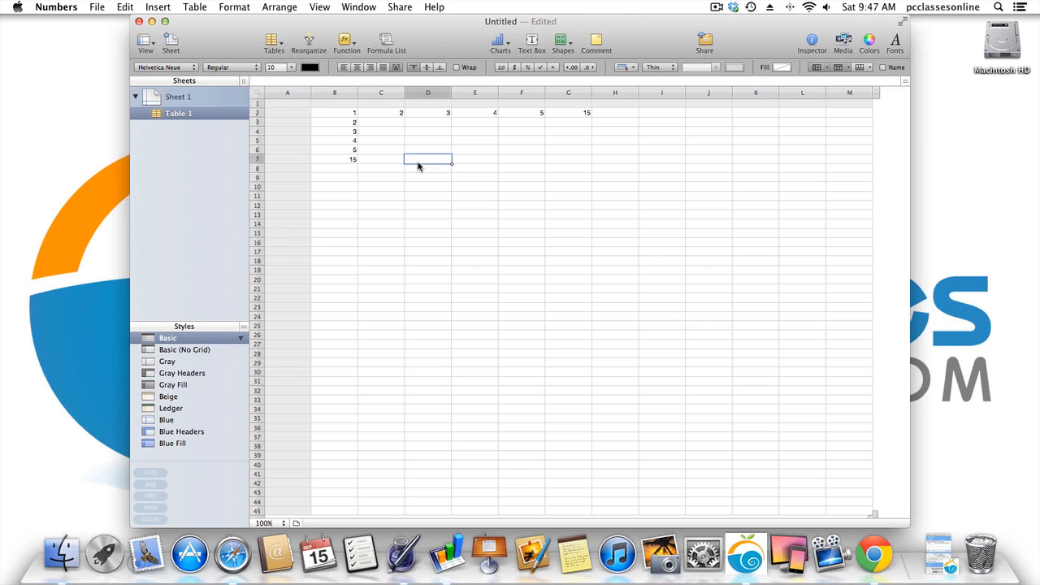
Enter the formula =B7*0.0625 in cell B8 to calculate a percentage of the column total.
key("Down")
key("Left")
key("Down")
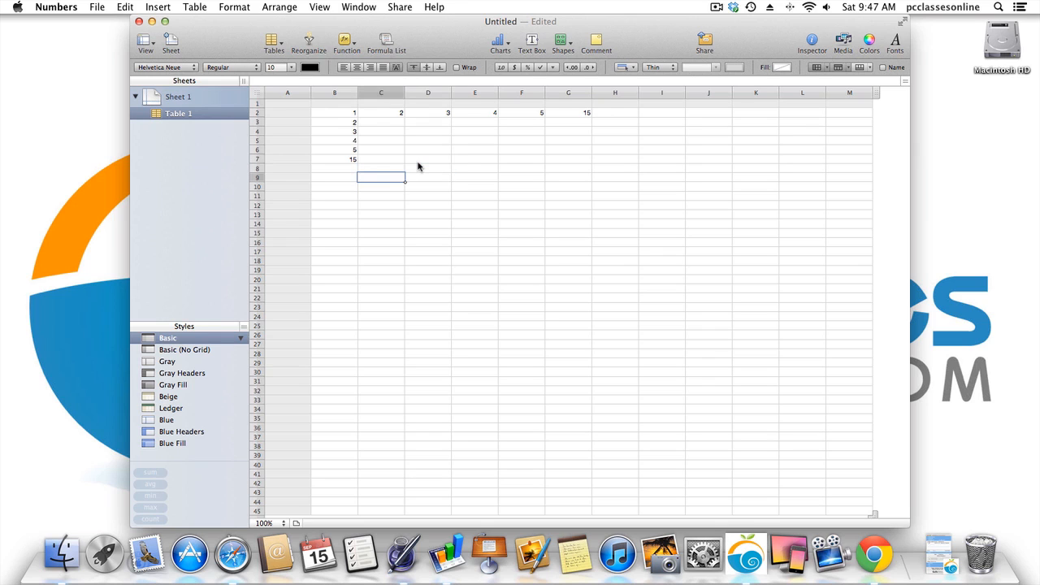
key("Up")
key("Left")
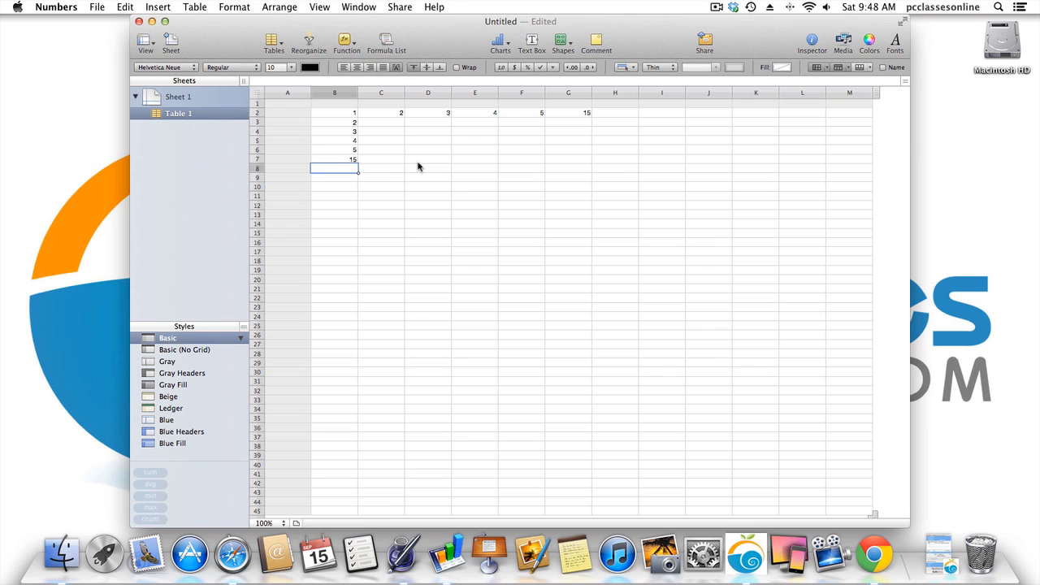
type("=")
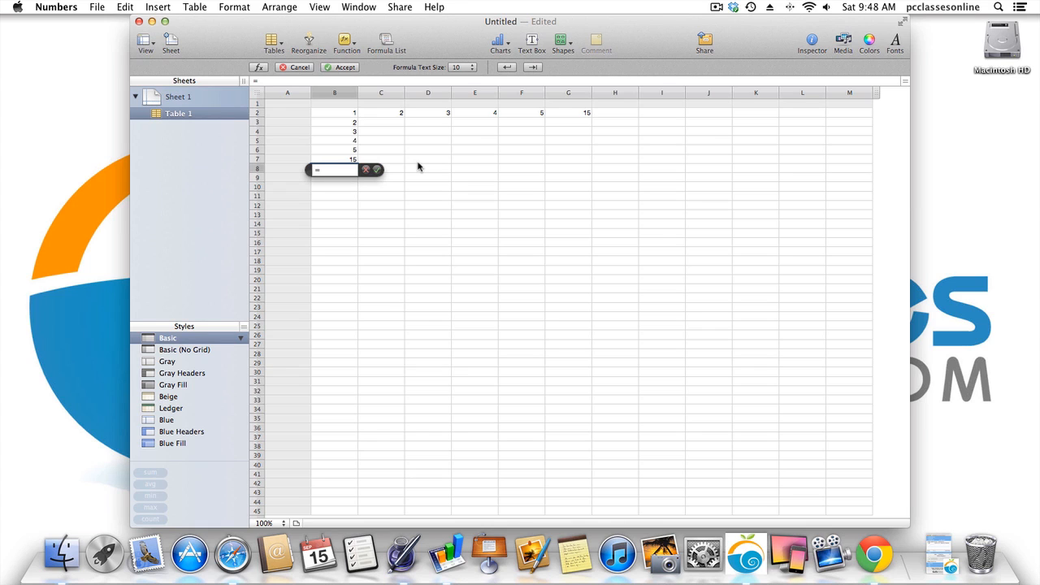
left_click(338, 162)
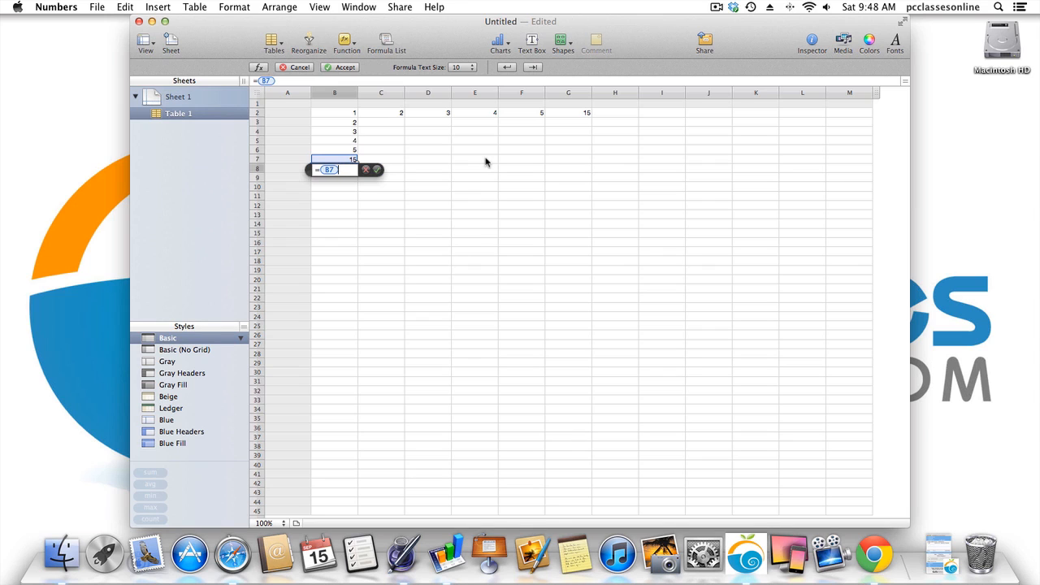
type("*0.0625")
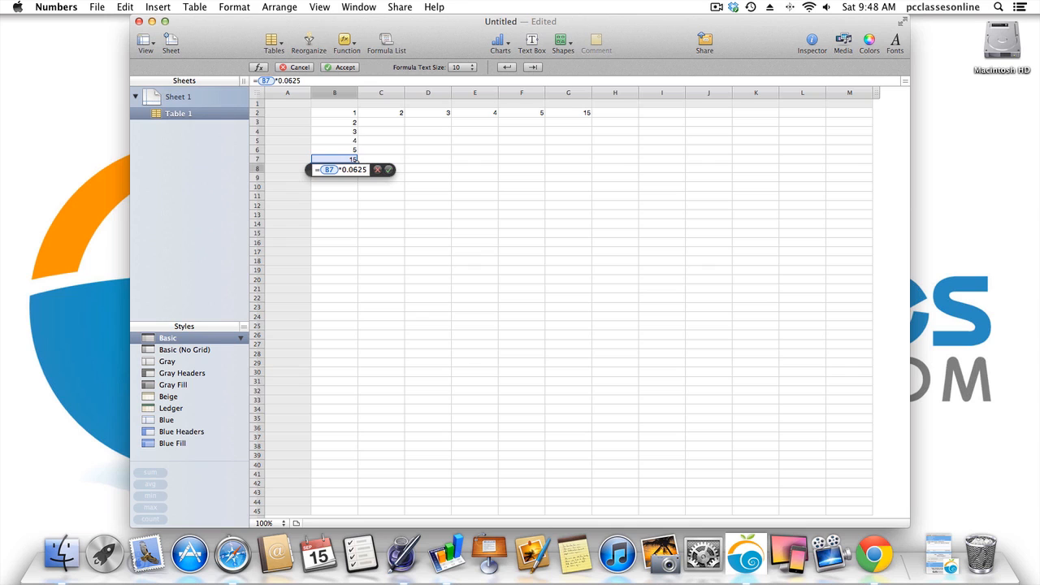
key("Return")
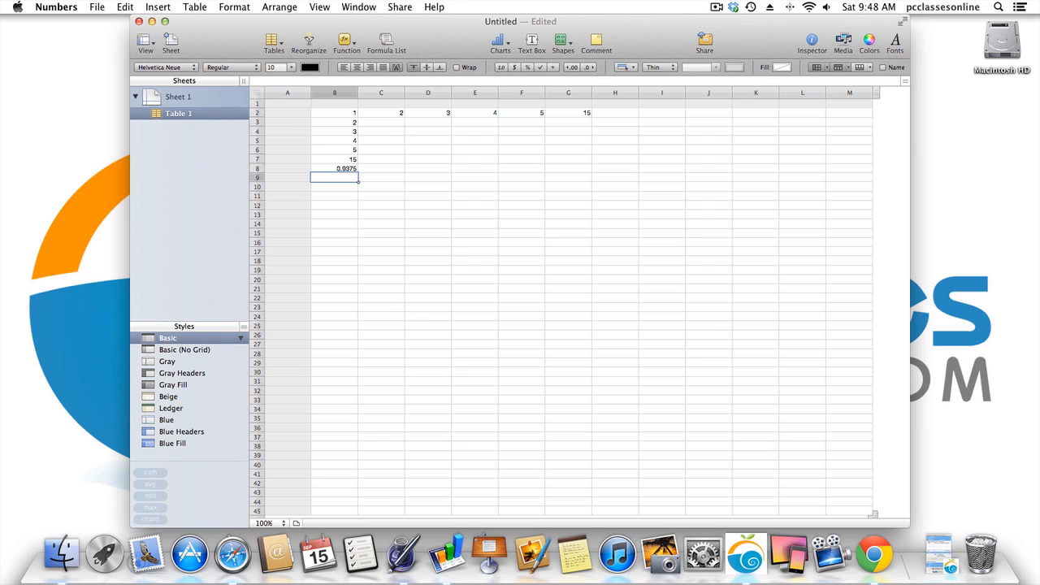
Enter the formula =B7+B8 in cell B9 to add the percentage amount to the column total.
key("Left")
key("Right")
key("Up")
key("Up")
key("Down")
key("Down")
type("=")
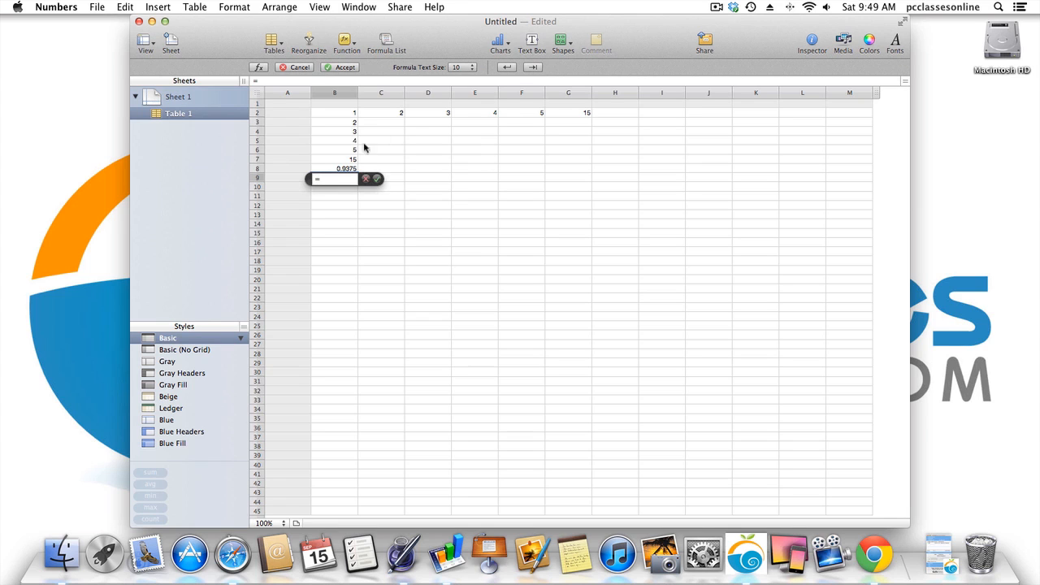
left_click(343, 159)
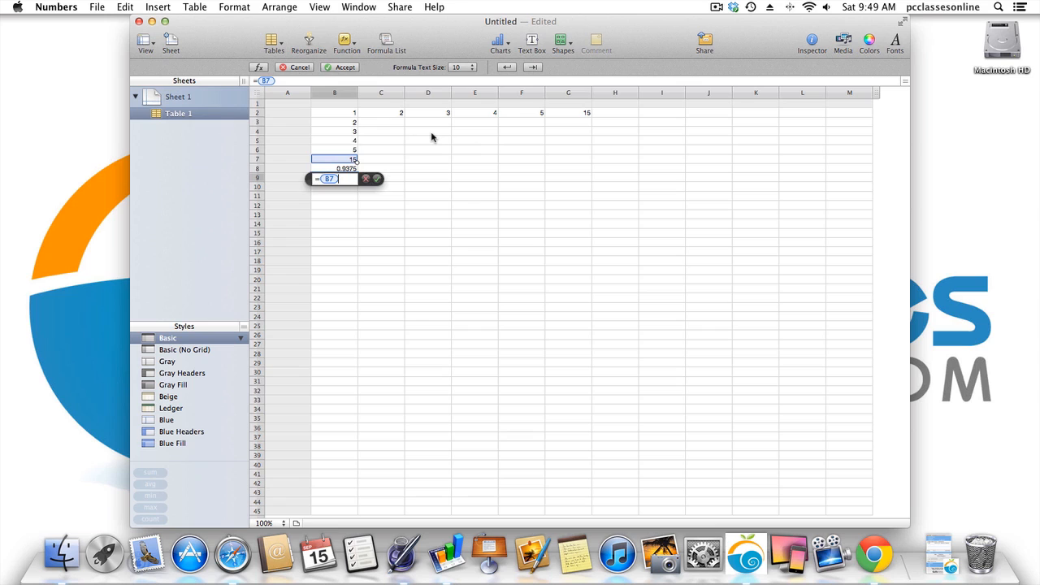
type("+")
left_click(338, 169)
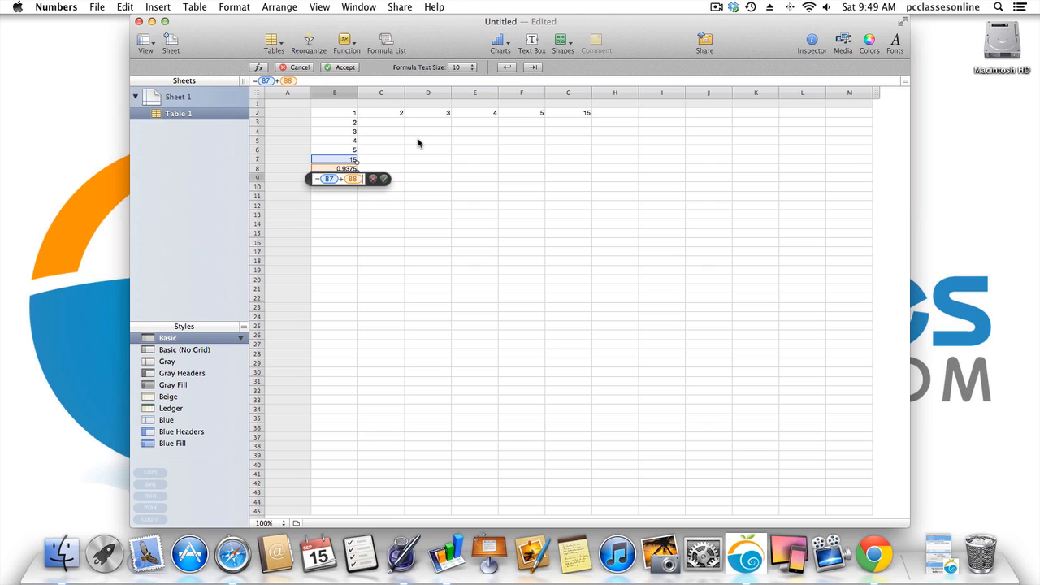
key("Return")
Enter the number 5 in cell C7 and 1 in cell C8.
key("Up")
key("Right")
key("Up")
key("Up")
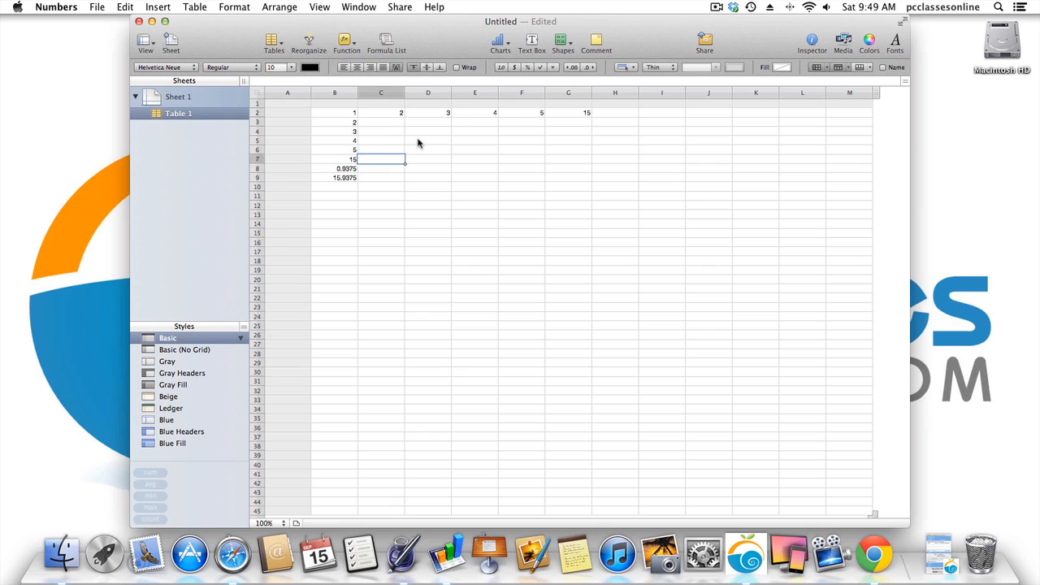
type("5")
key("Return")
key("Return")
Enter the number 665 in cell D7 and 2 in cell D8.
key("Up")
key("Right")
key("Right")
key("Up")
key("Left")
type("665")
key("Return")
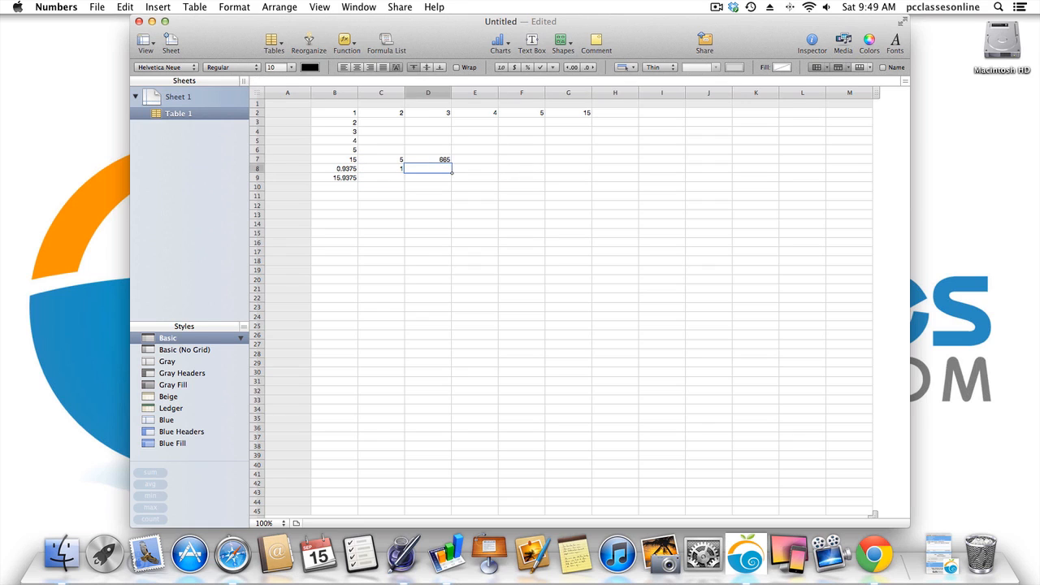
type("2")
key("Return")
Fill the addition formula from cell B9 across to cells C9 and D9.
key("Left")
key("Left")
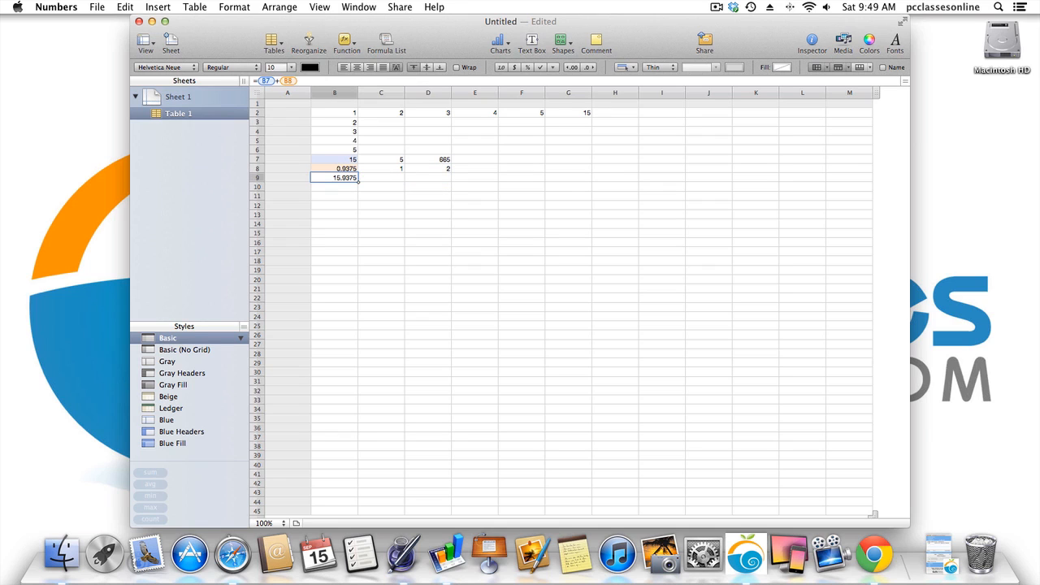
key("Right")
key("Right")
key("Left")
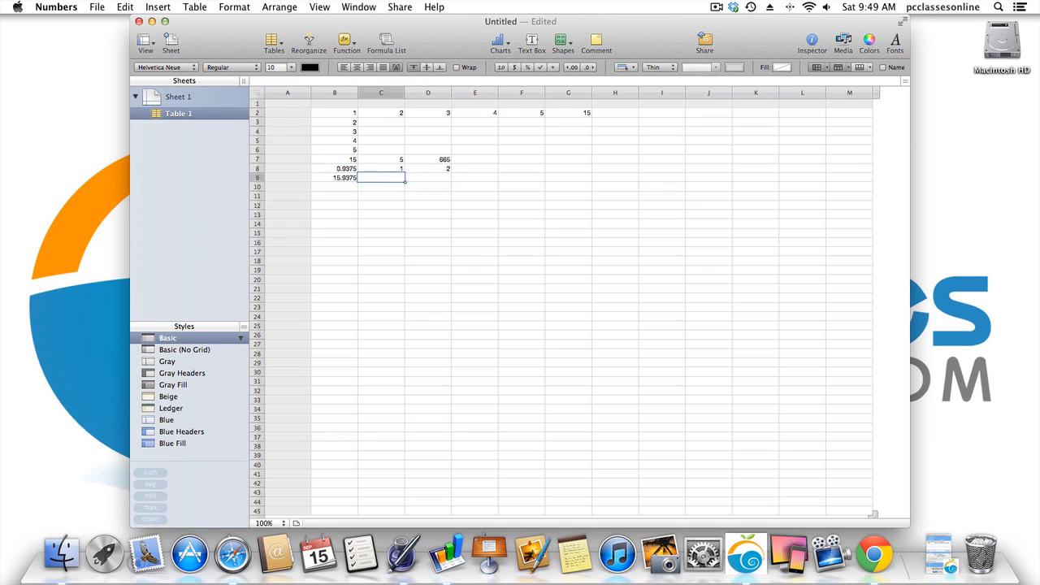
key("Left")
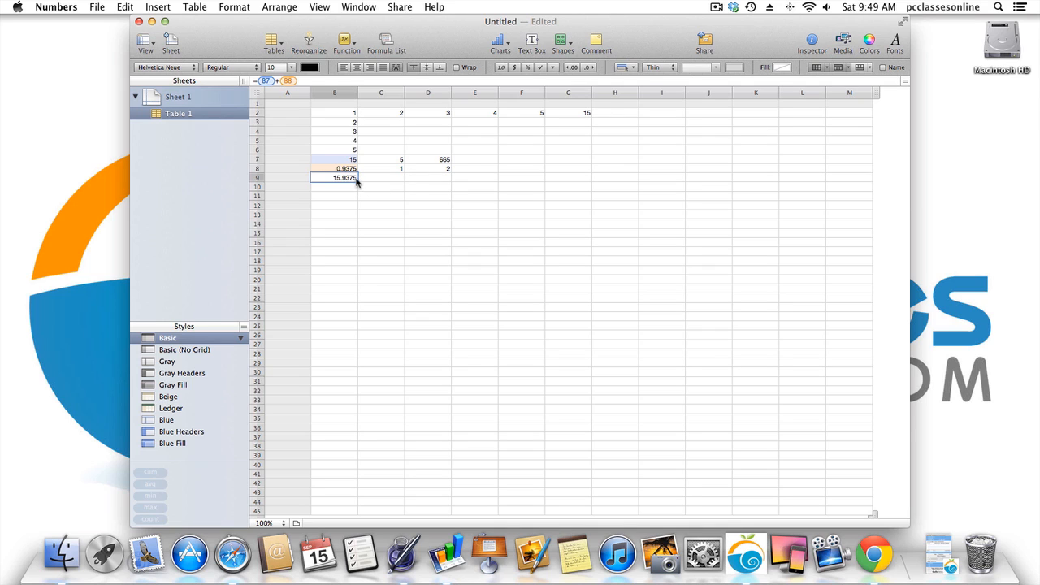
left_click_drag(358, 182, 432, 187)
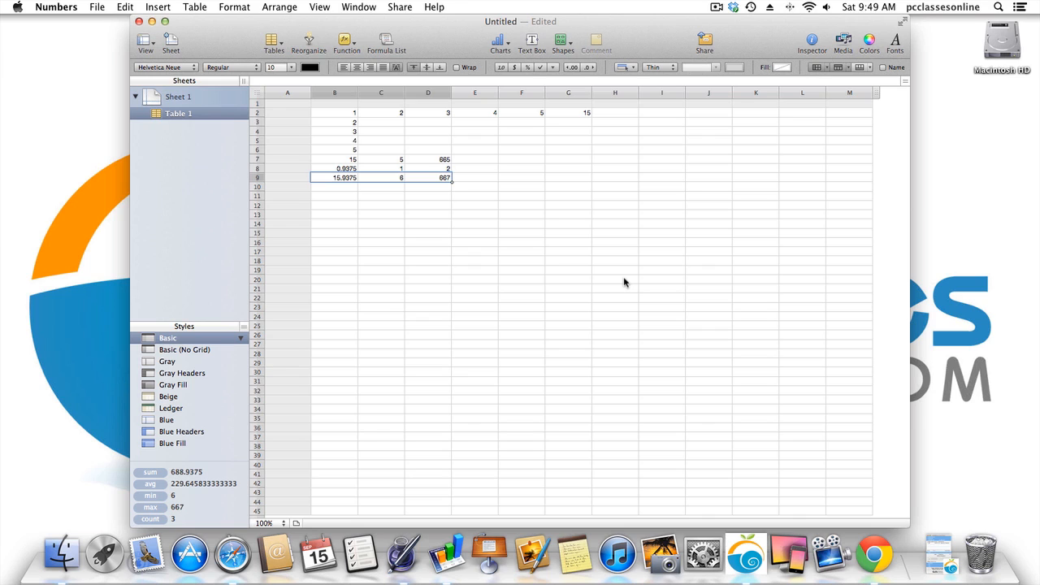
Show the Formula List, review the location, result and formula of each entry, and hide the list again.
left_click(390, 43)
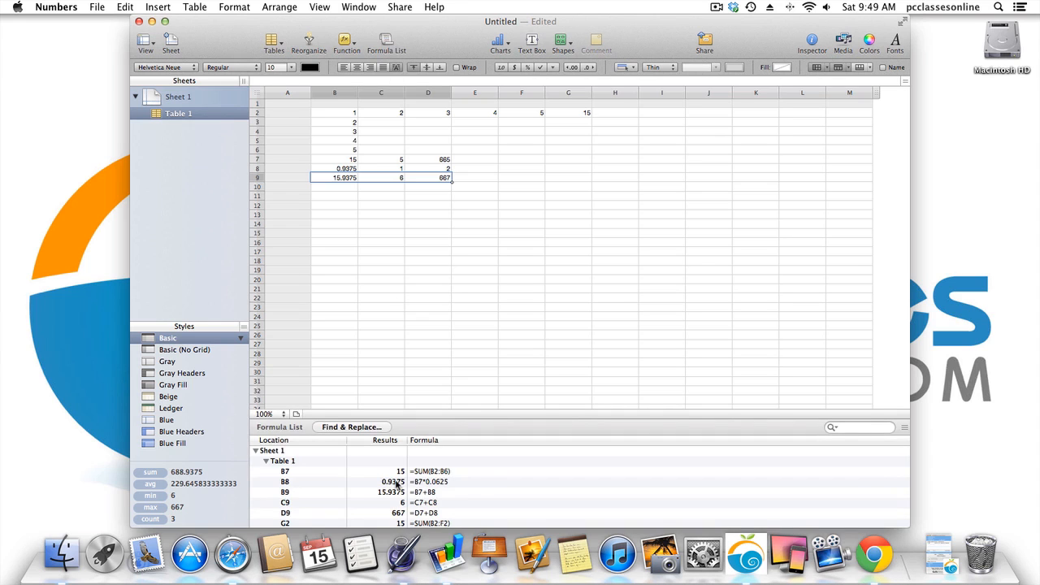
scroll(398, 473, "down", 1)
scroll(398, 474, "up", 1)
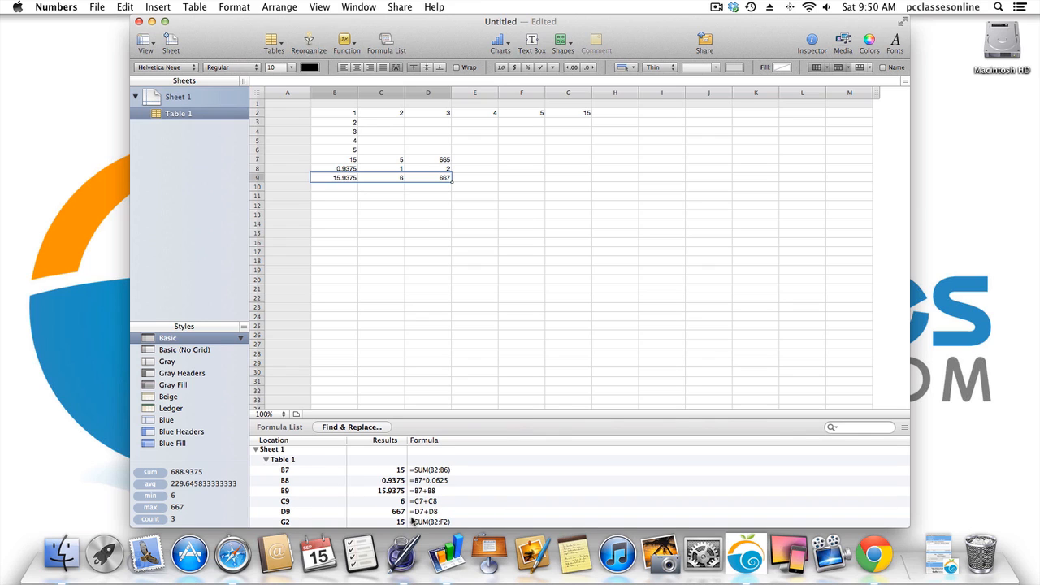
left_click(385, 40)
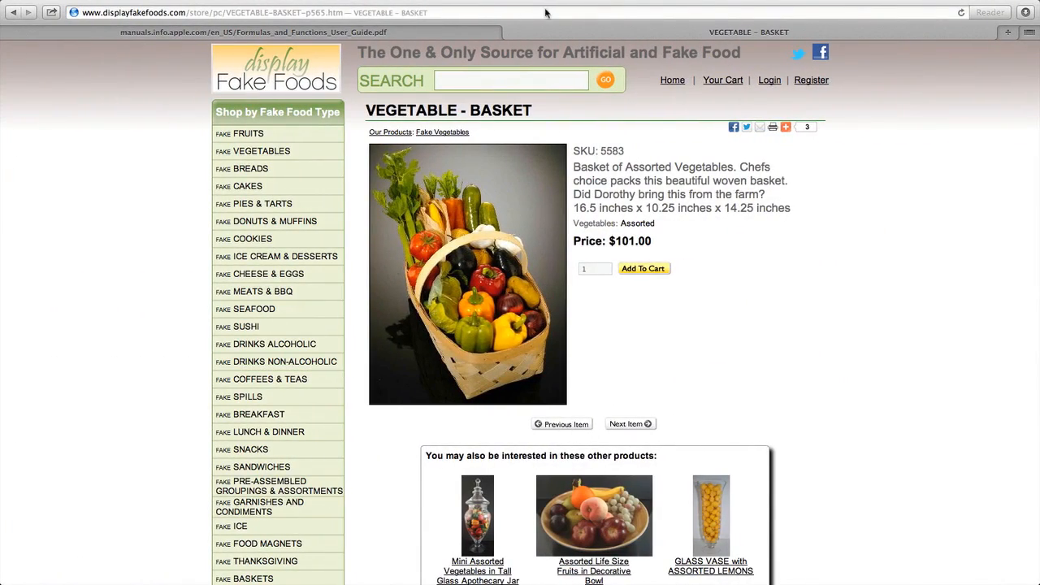
In Safari, close the vegetable basket page and look through the first pages of the iWork Formulas and Functions User Guide.
left_click(511, 32)
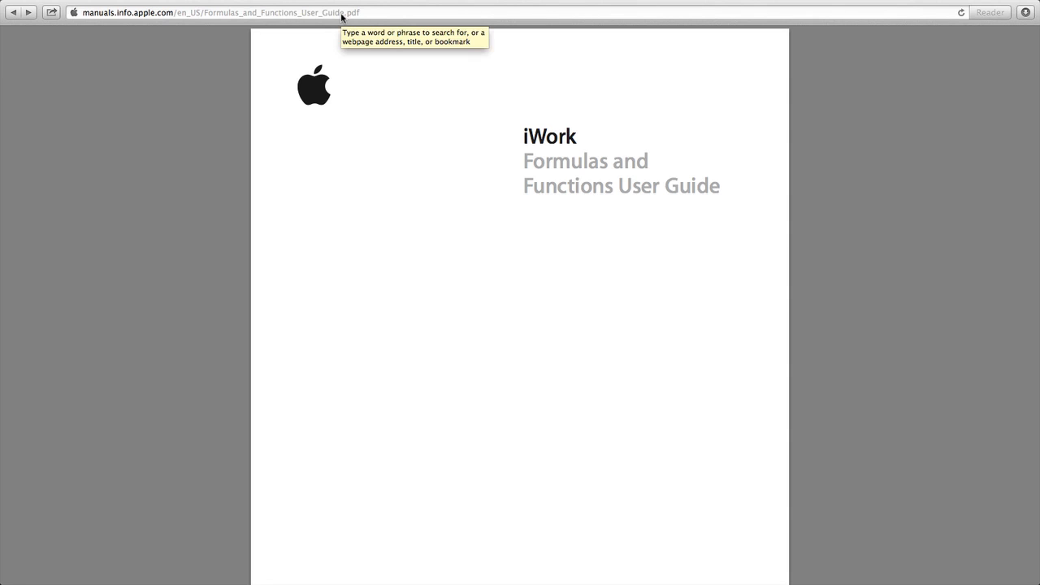
key("ctrl+Left")
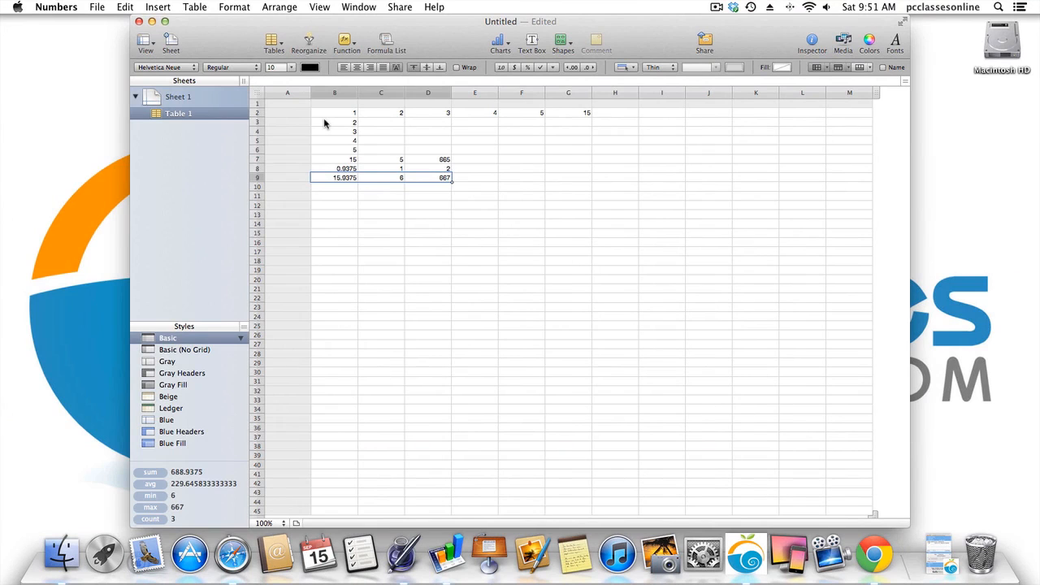
key("ctrl+Right")
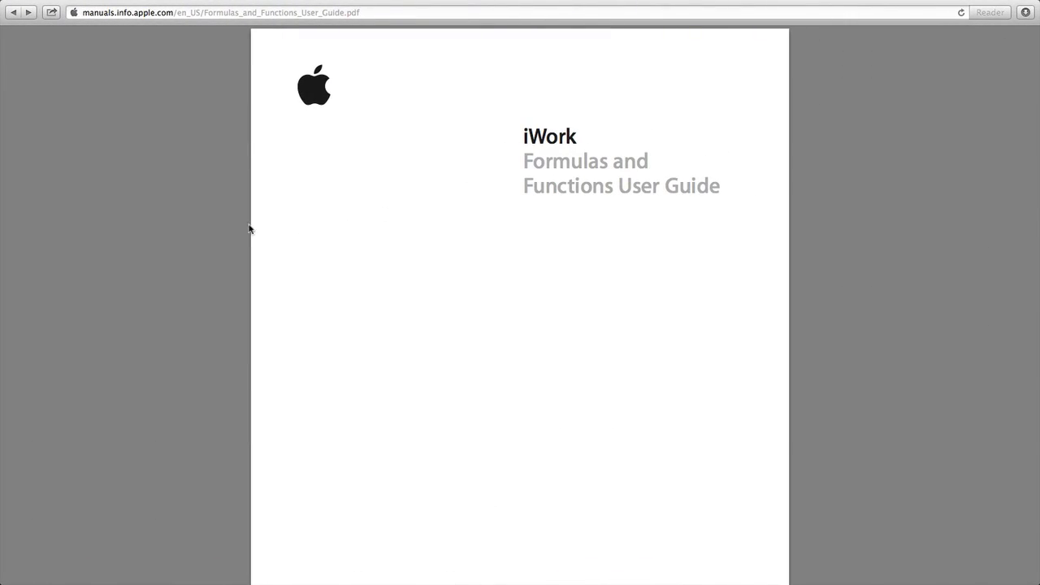
scroll(333, 301, "down", 5)
scroll(330, 325, "down", 10)
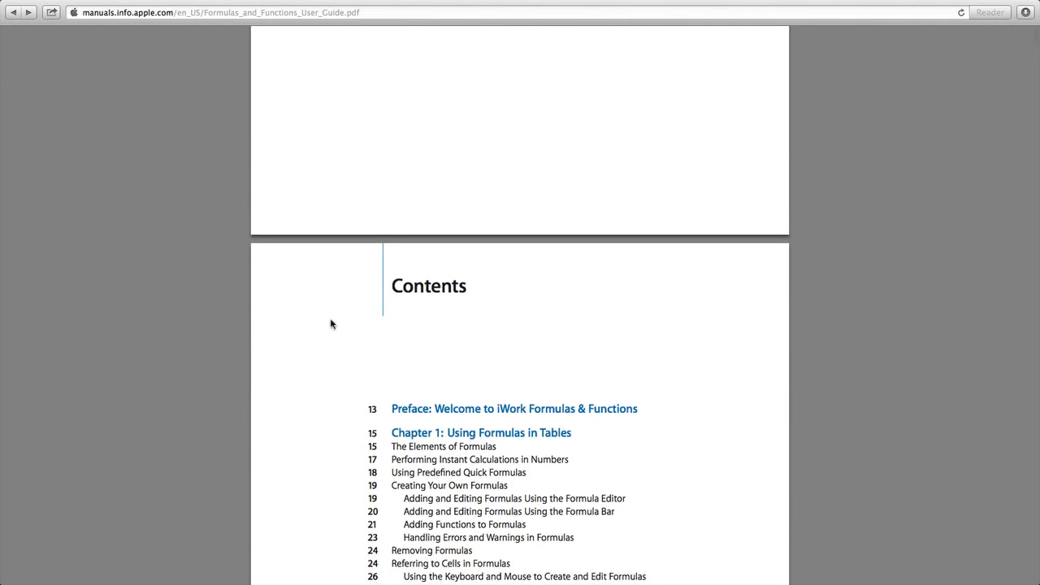
scroll(330, 324, "up", 15)
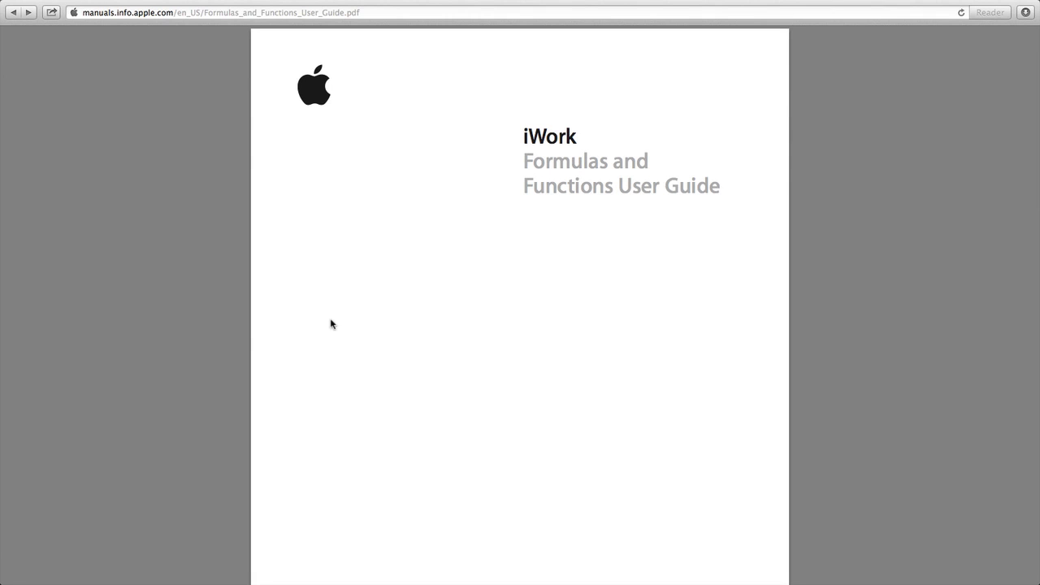
Look at the PDF saving options in the print settings for the user guide, then cancel without printing.
mouse_move(29, 4)
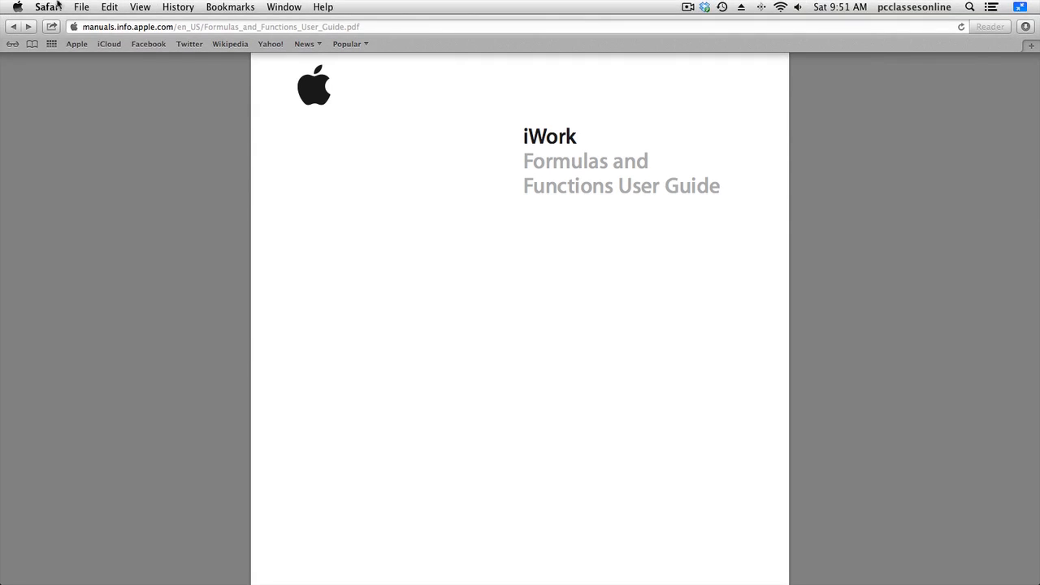
left_click(83, 6)
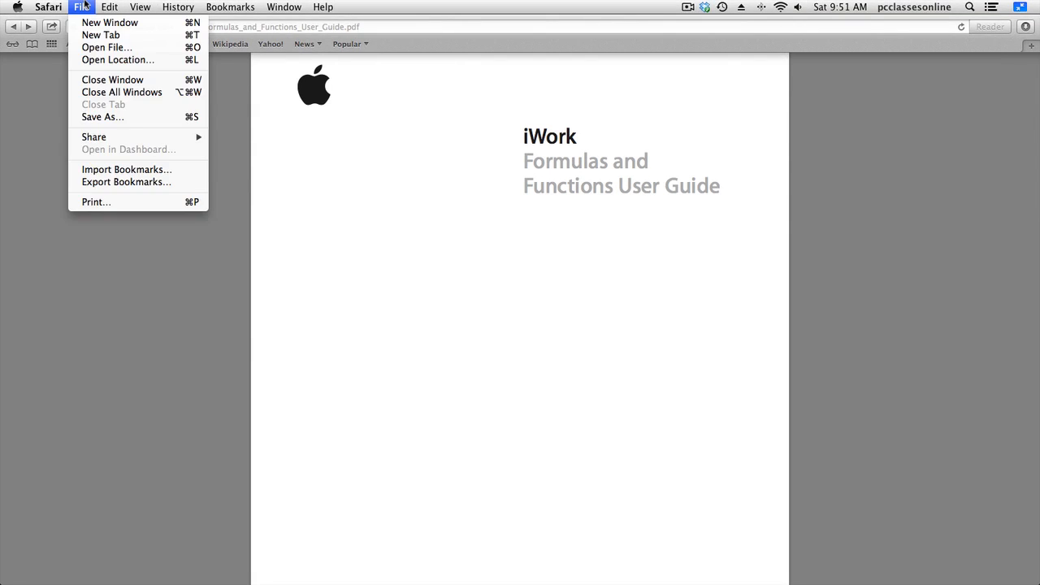
left_click(151, 201)
left_click(414, 348)
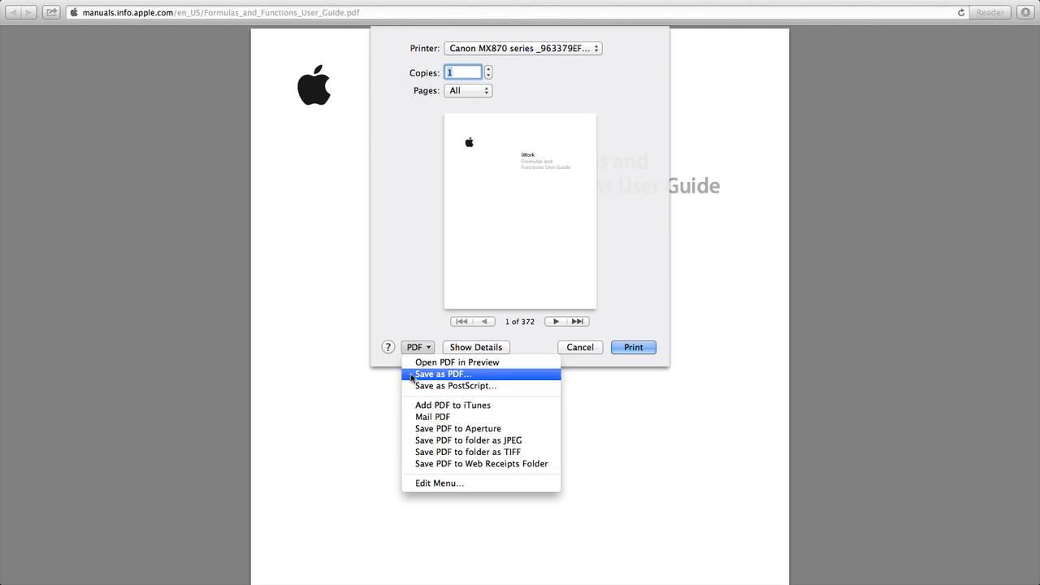
left_click(389, 303)
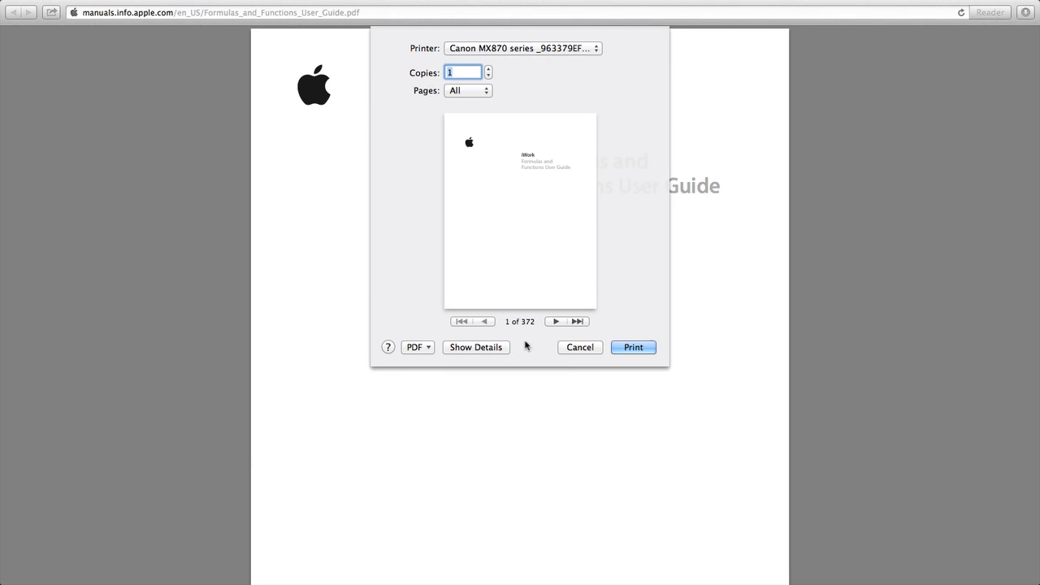
left_click(579, 350)
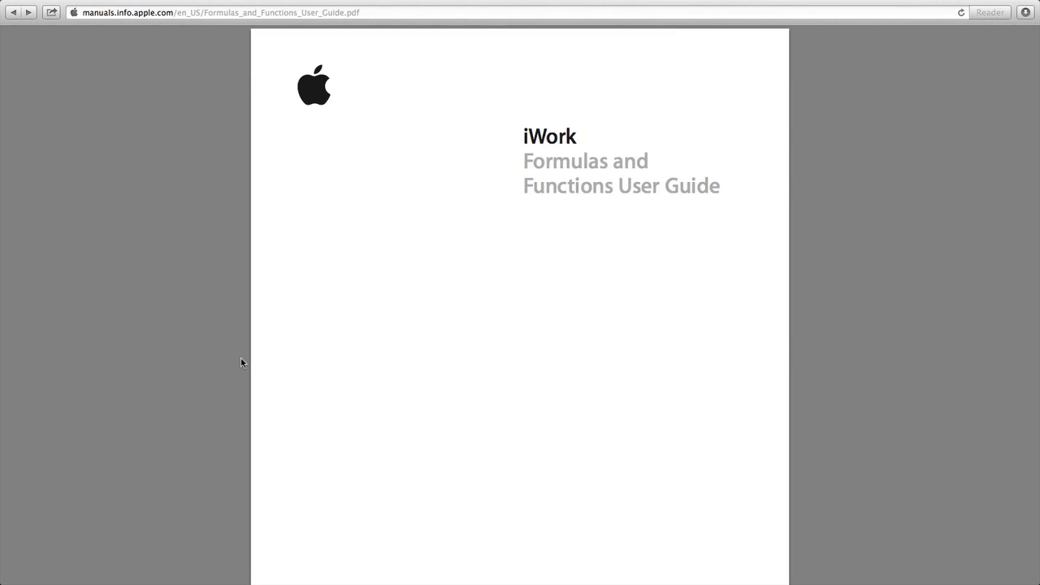
Return to Numbers and close the untitled spreadsheet without saving its changes.
key("ctrl+Left")
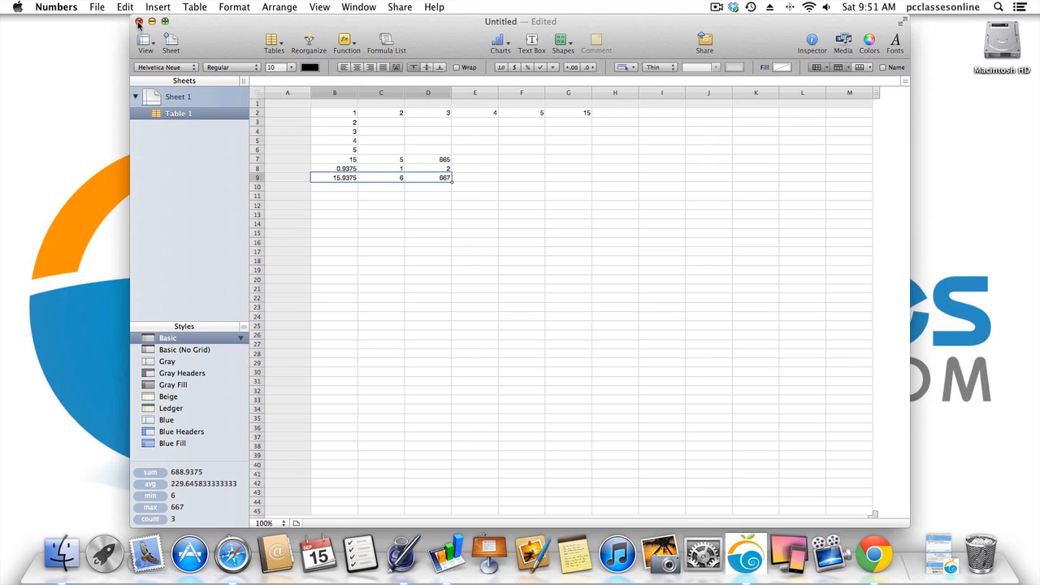
left_click(138, 22)
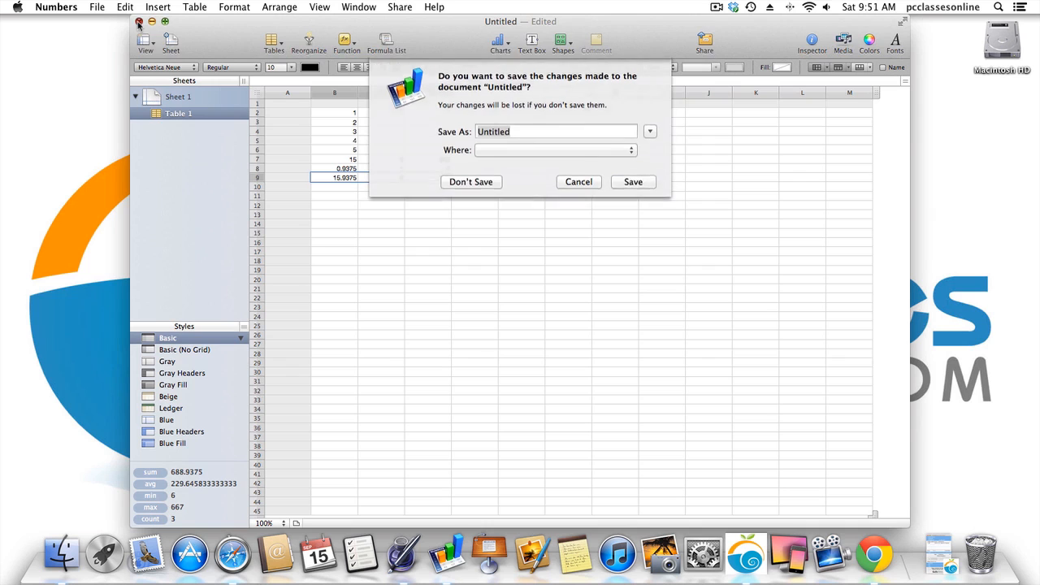
left_click(472, 184)
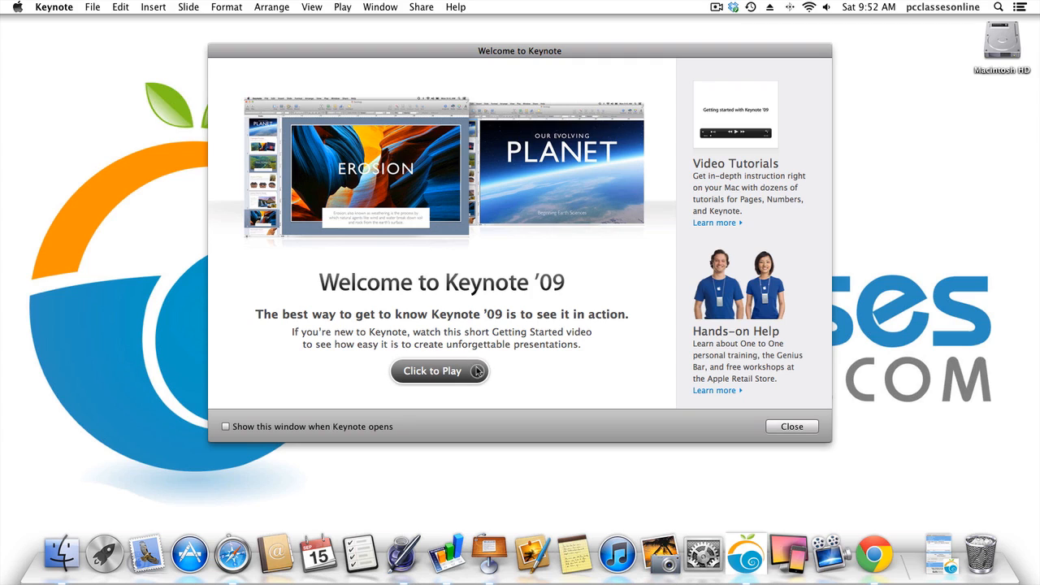
In Keynote, dismiss the welcome window, browse the available themes and select the Blackboard theme.
left_click(792, 427)
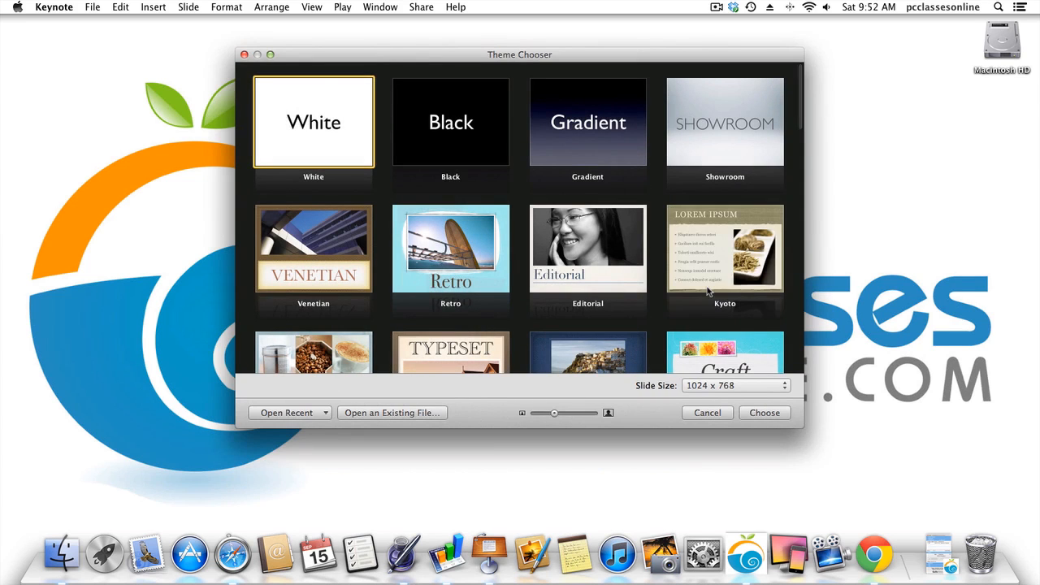
scroll(674, 203, "down", 5)
scroll(692, 109, "up", 5)
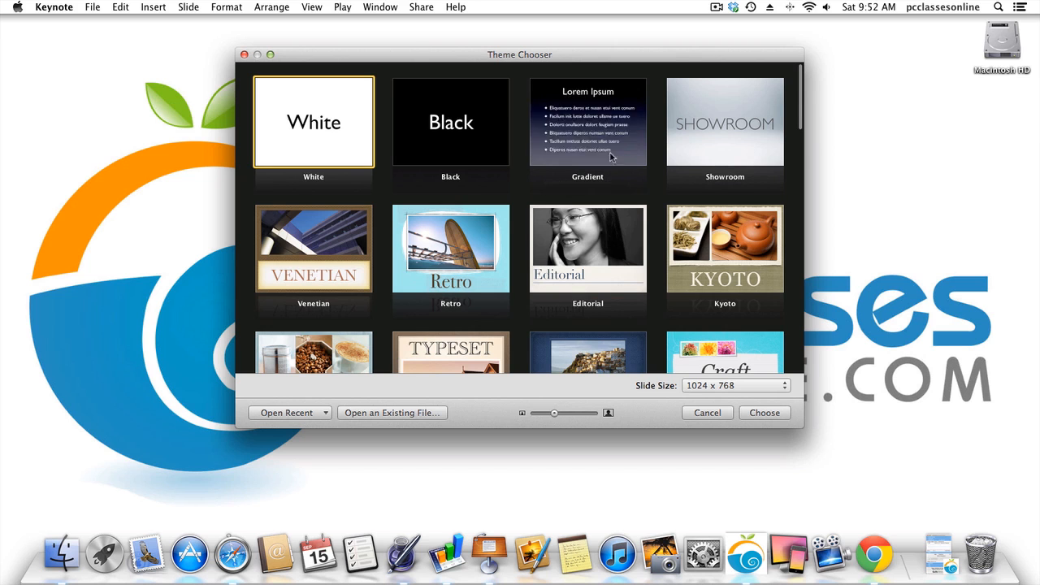
scroll(604, 142, "down", 5)
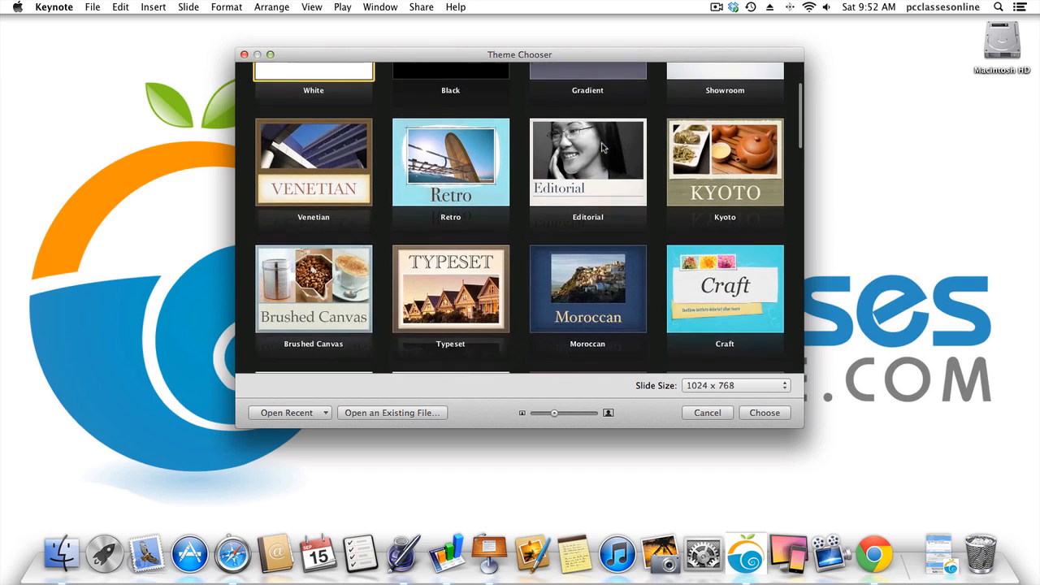
scroll(604, 147, "down", 15)
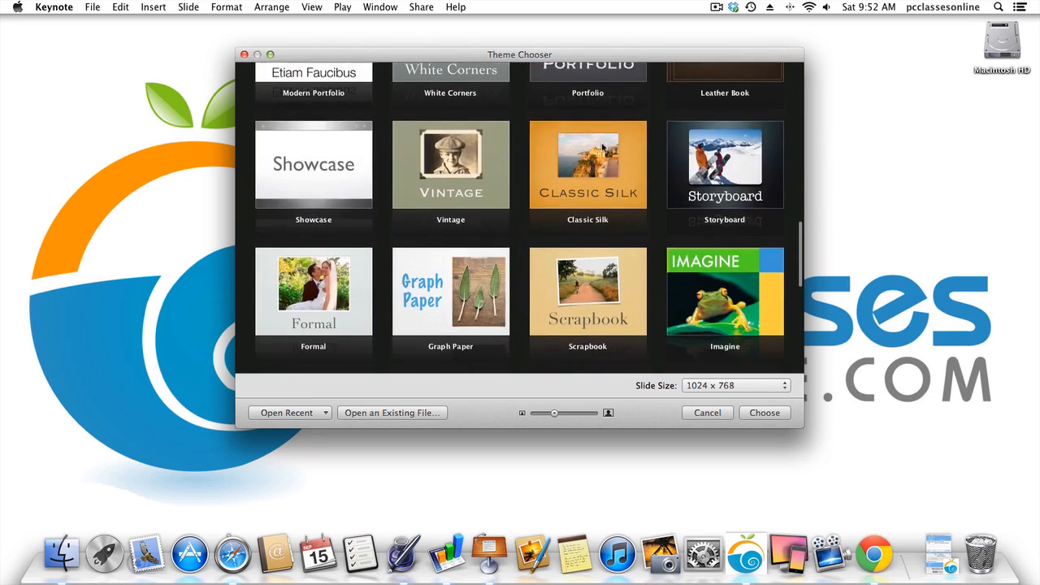
scroll(603, 146, "down", 8)
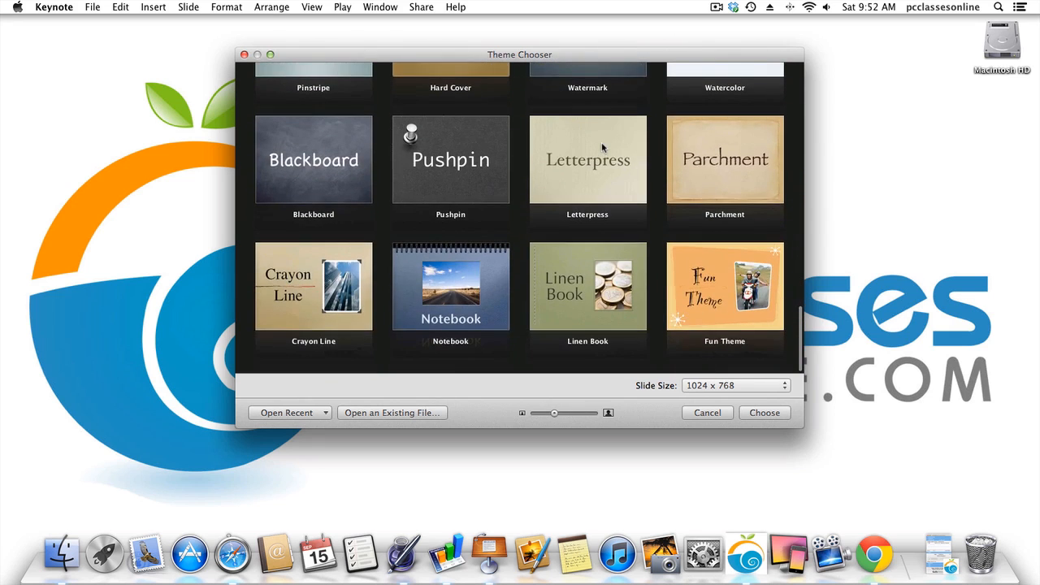
scroll(602, 147, "up", 3)
scroll(602, 147, "down", 5)
left_click(296, 156)
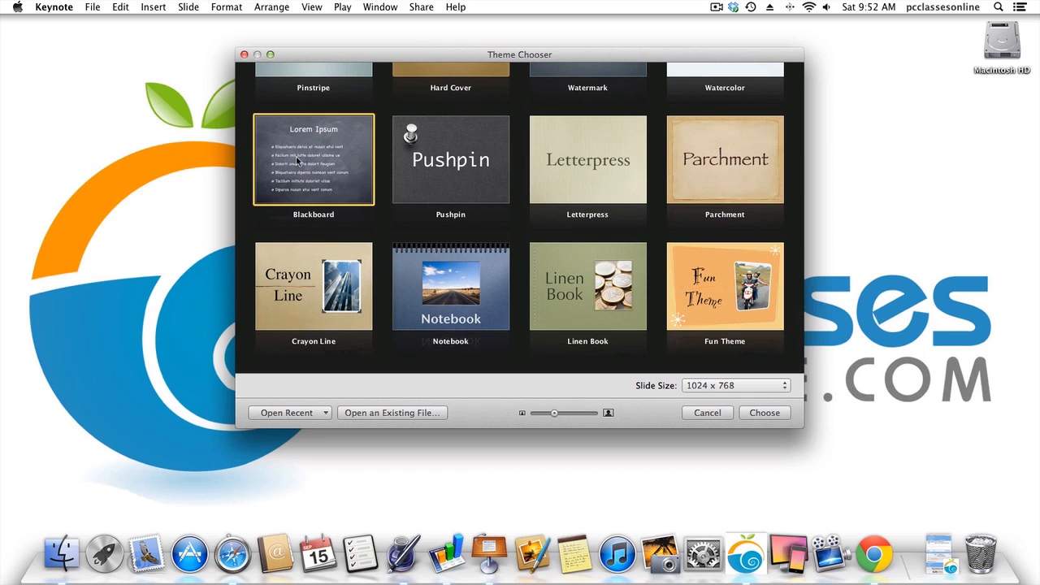
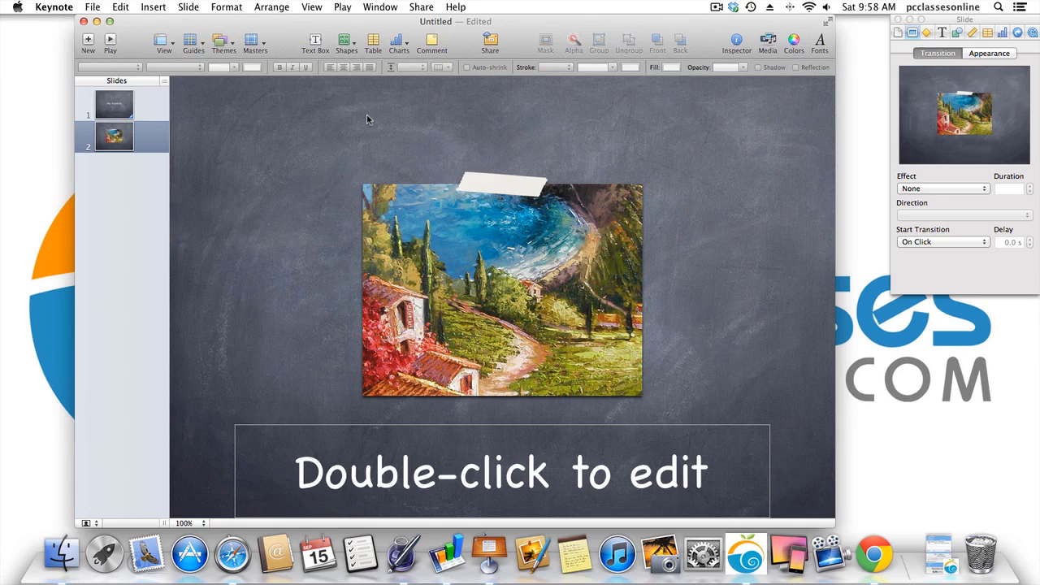
left_click(241, 560)
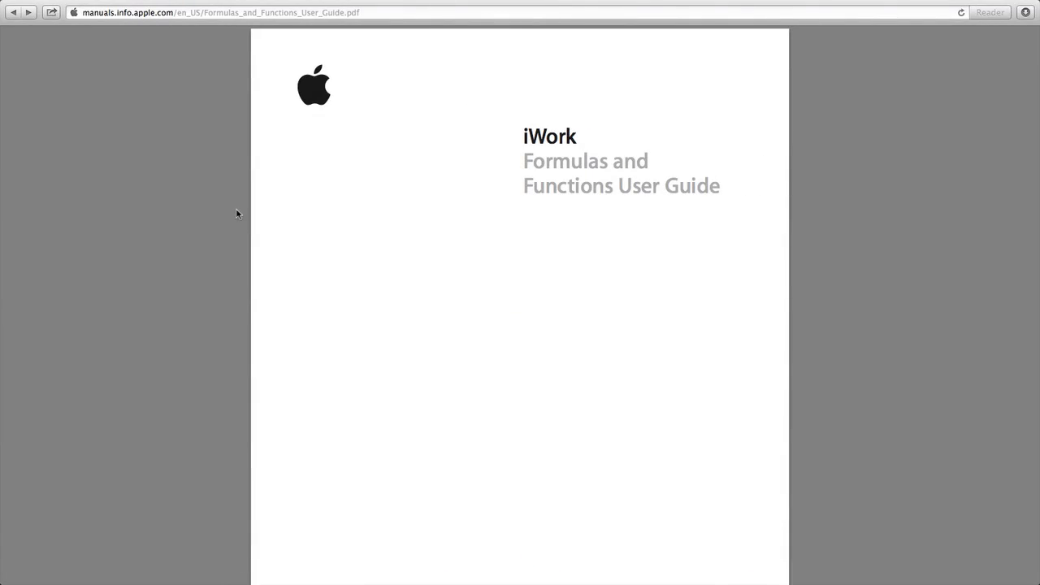
key("ctrl+Left")
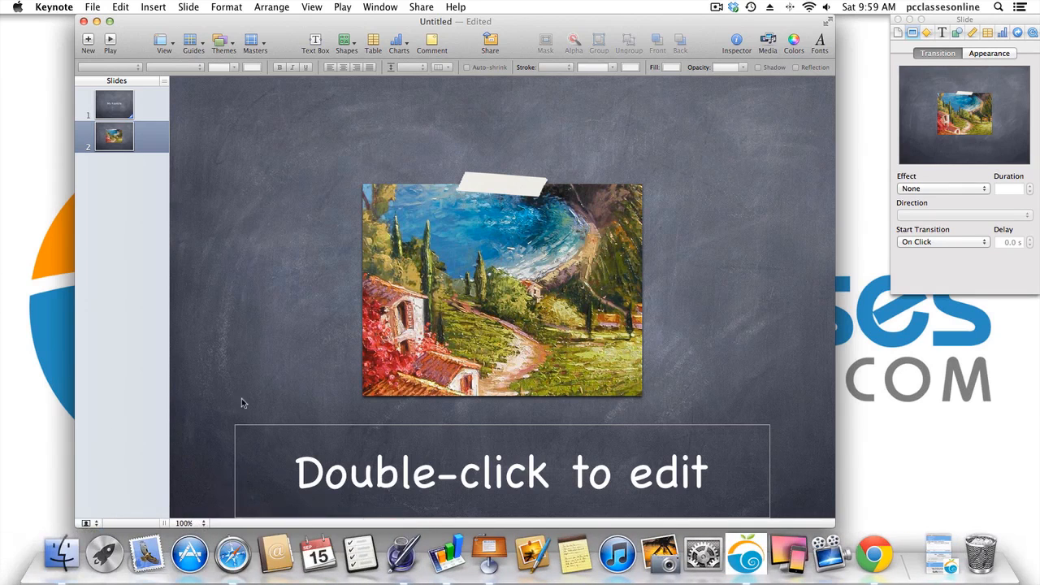
left_click(736, 9)
left_click(732, 13)
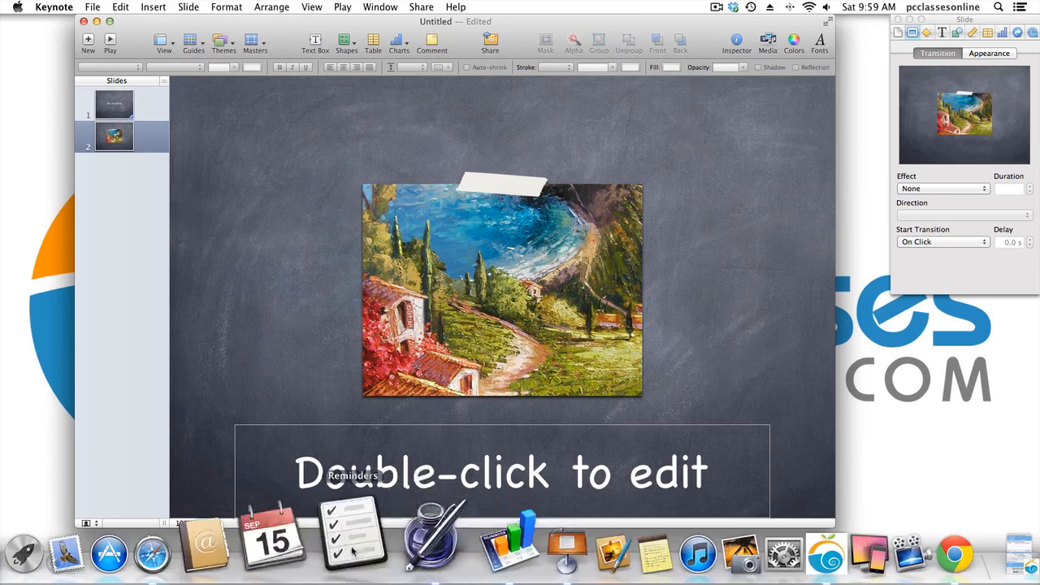
Switch to Safari and open dropbox.com in place of the user guide.
left_click(231, 557)
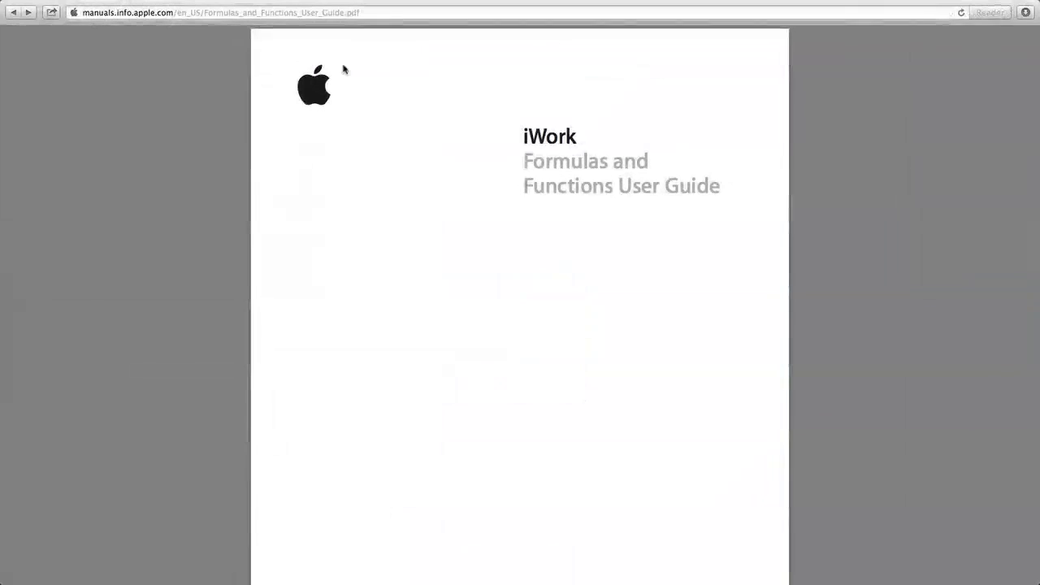
left_click(210, 12)
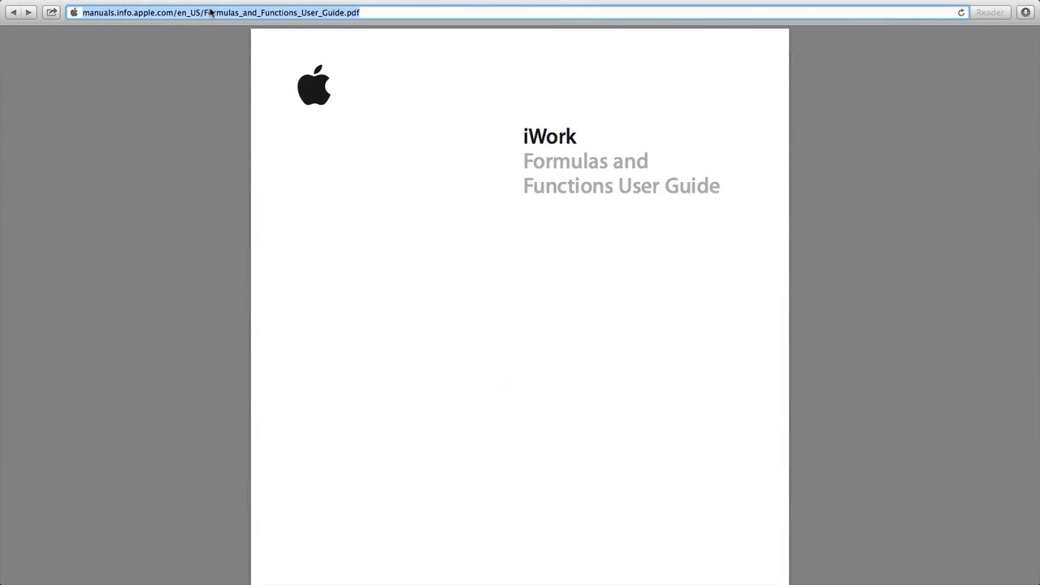
type("c")
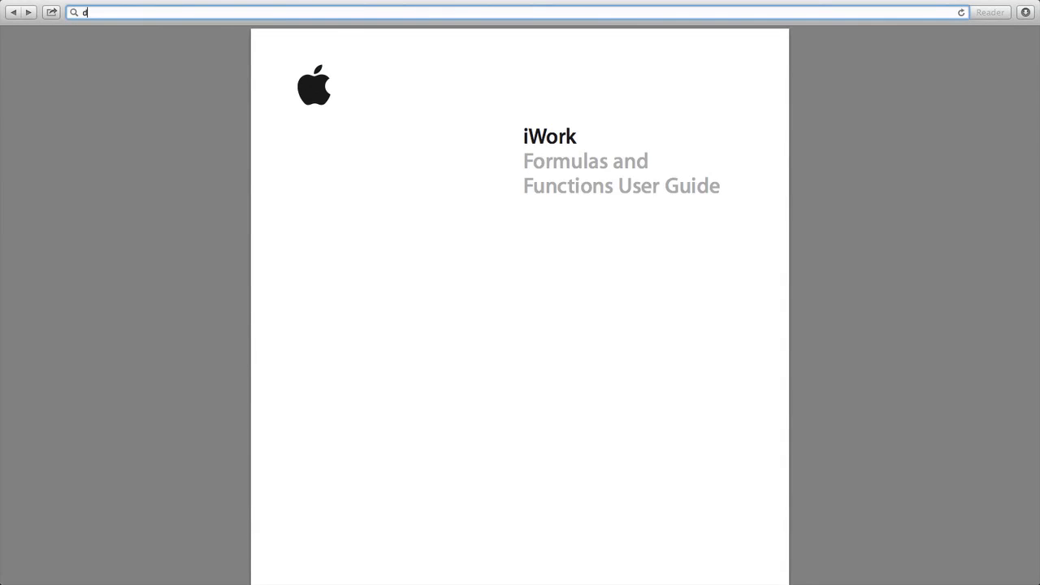
type("ropbox.com")
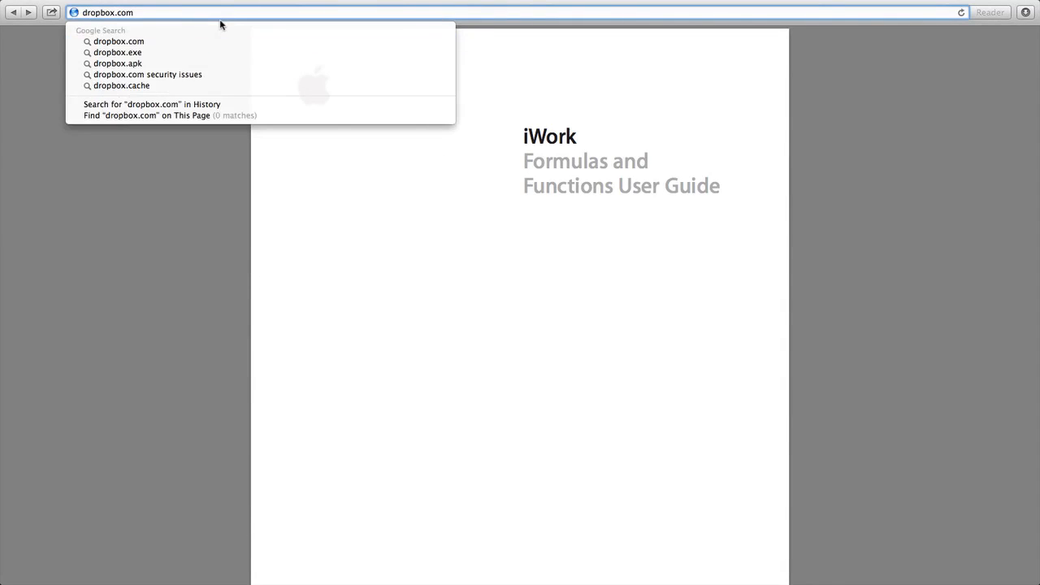
key("Return")
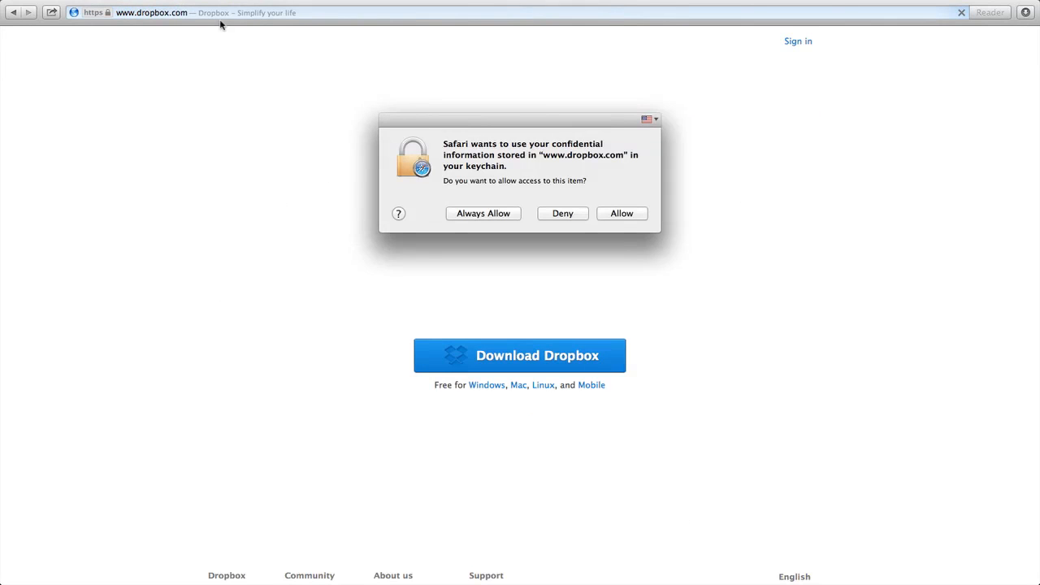
Deny Safari access to the stored keychain item and clear the prefilled e-mail from the Dropbox sign-in form.
left_click(579, 213)
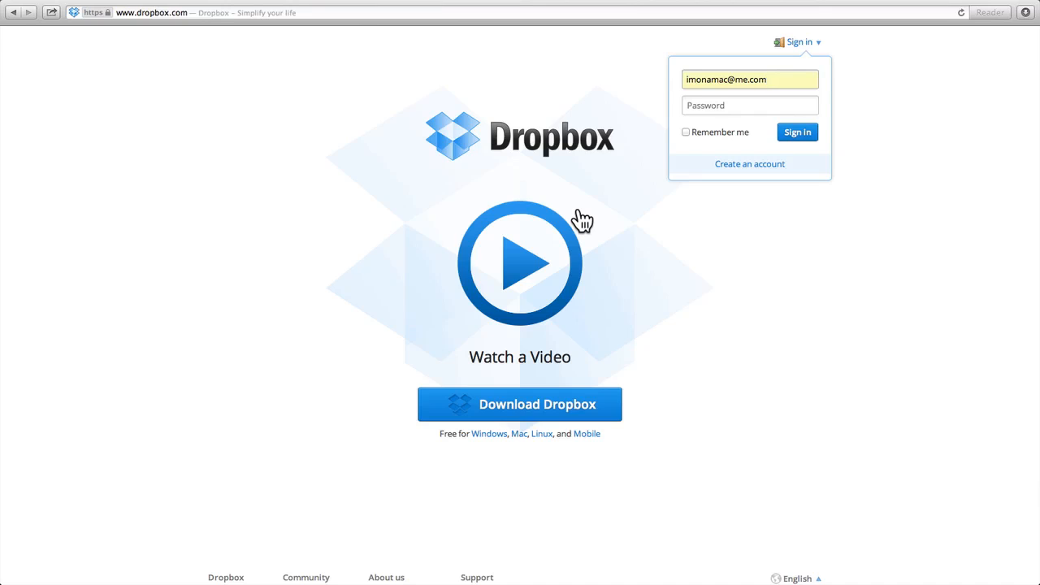
key("super+a")
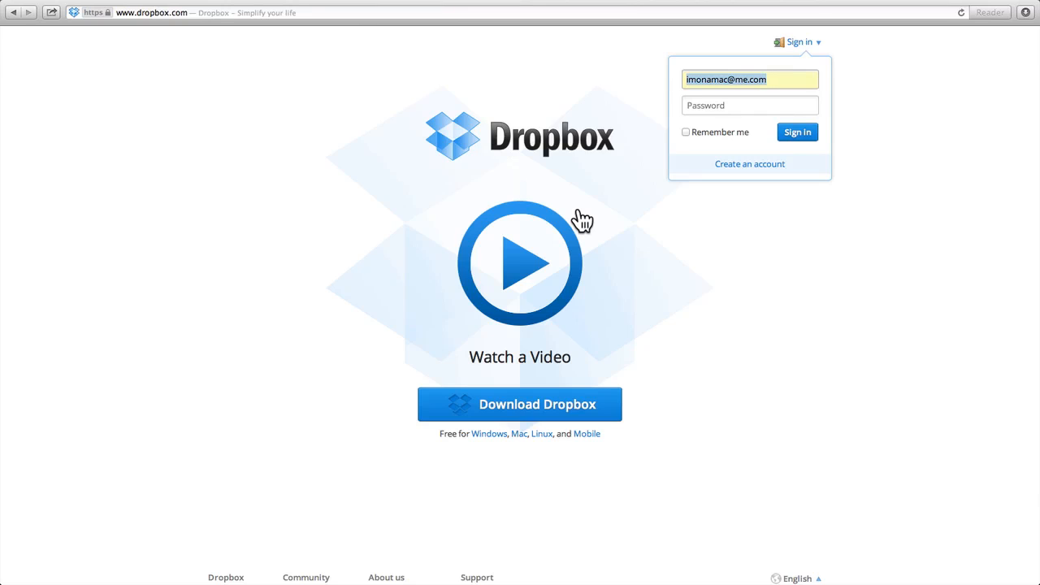
key("BackSpace")
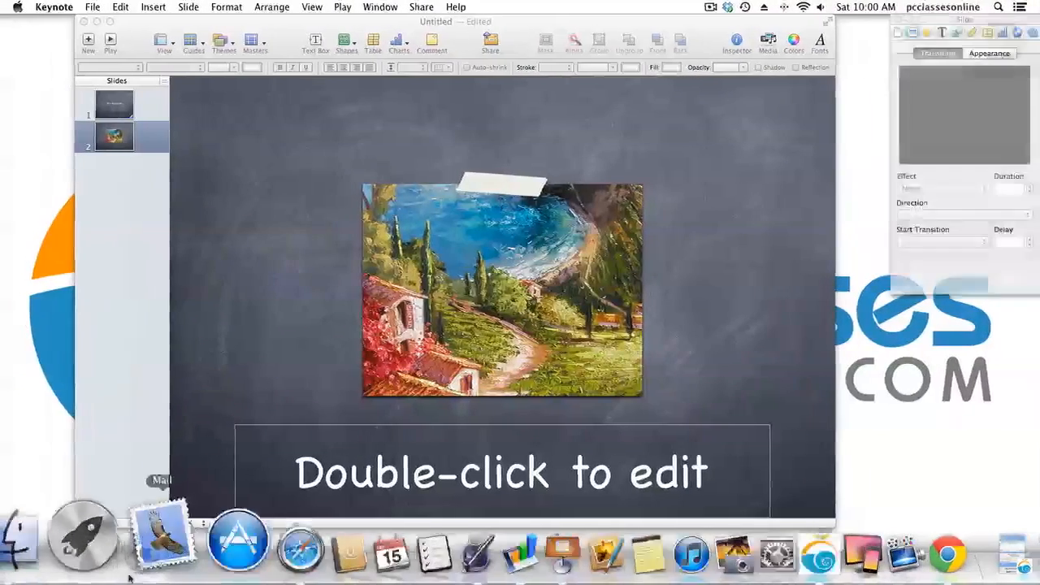
Open a Finder window to look at the Dropbox entry among the favorites, and close the window.
left_click(50, 553)
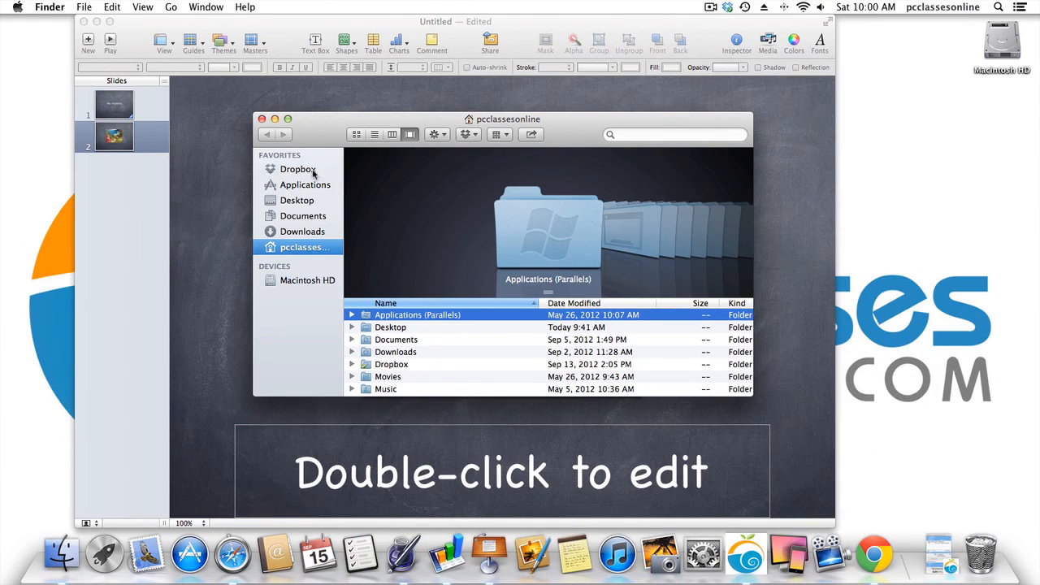
left_click(262, 120)
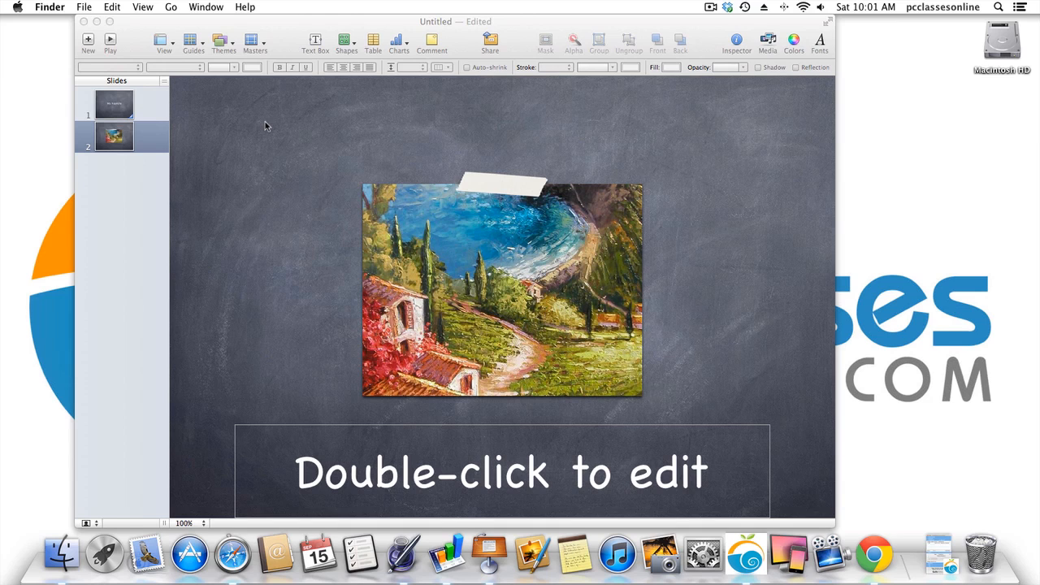
Return to Safari and open pcclassesonline.com.
left_click(234, 552)
left_click(137, 13)
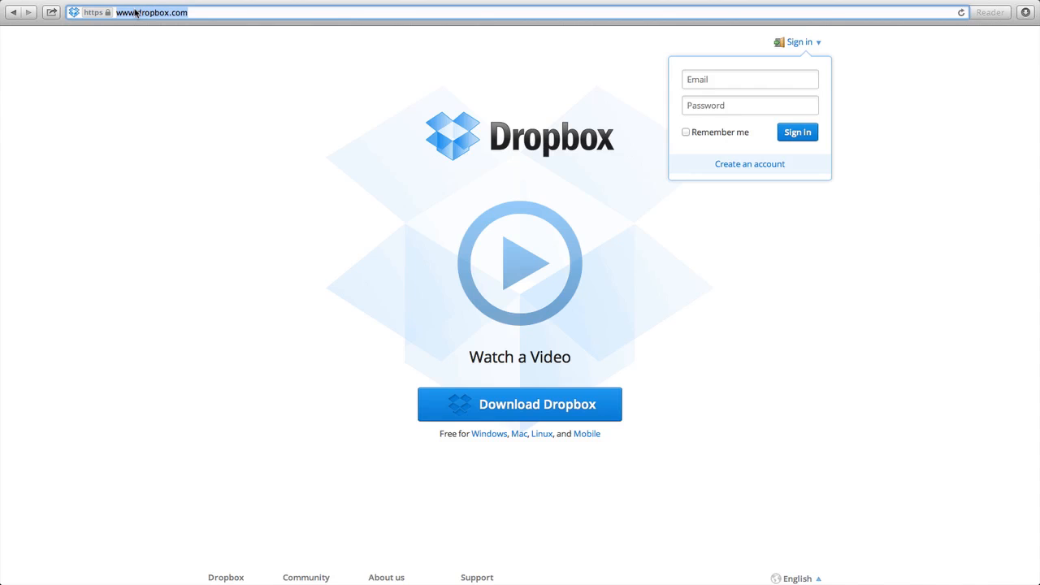
type("pcclassesonline")
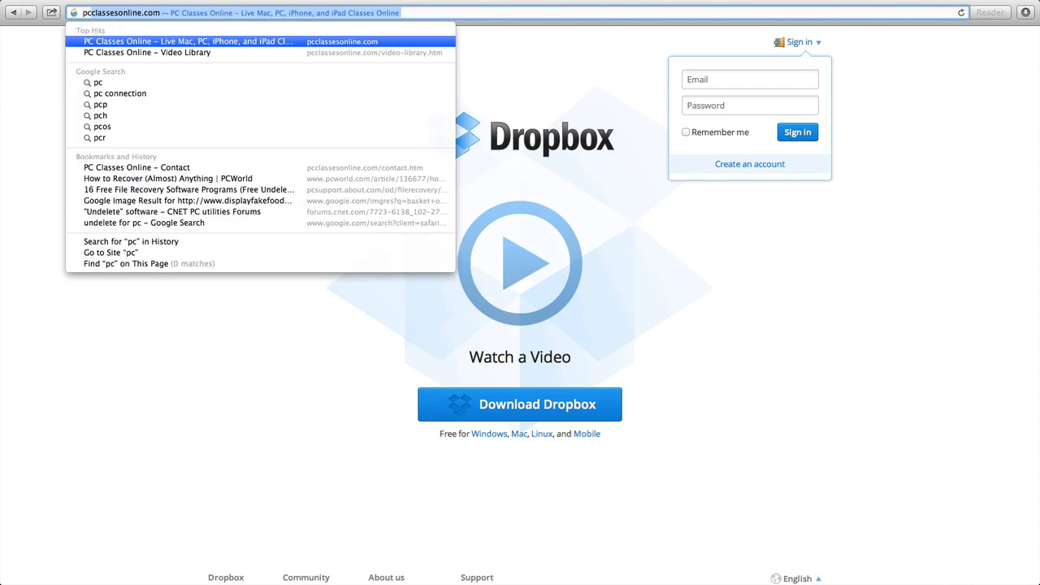
key("Return")
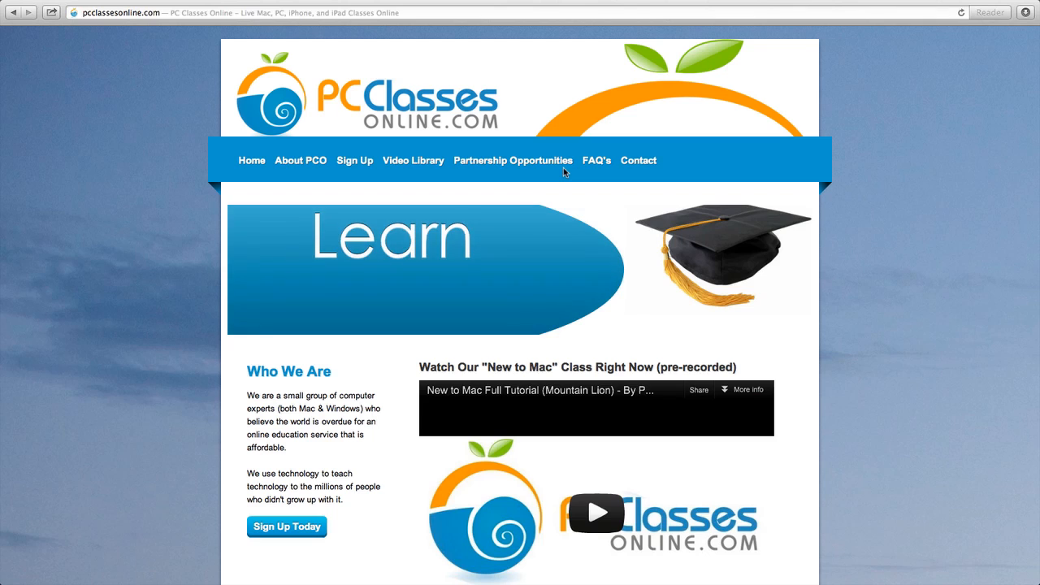
Go to the Amazon home page in the same Safari window.
left_click(202, 14)
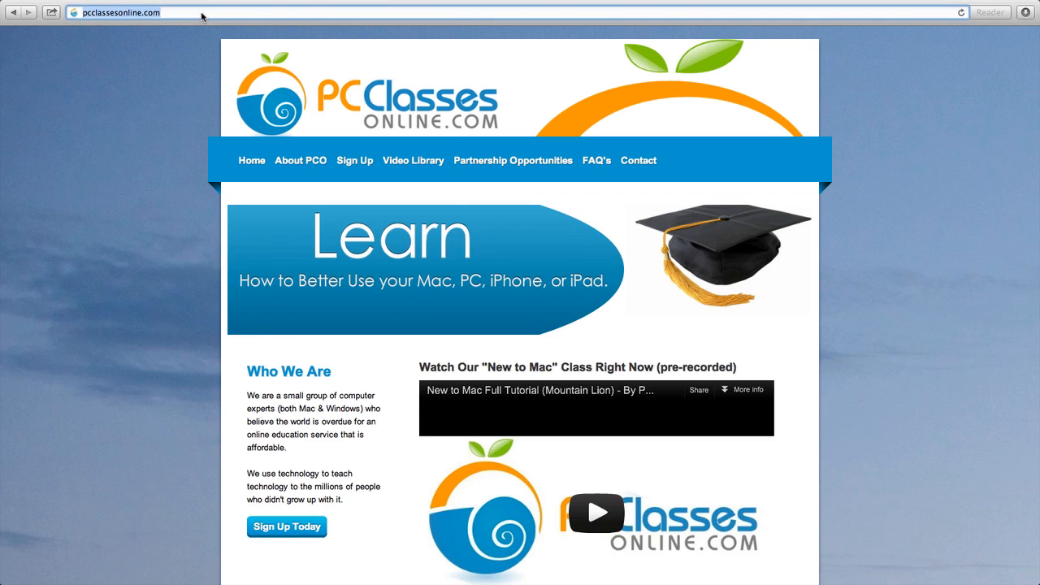
type("amazon")
key("Return")
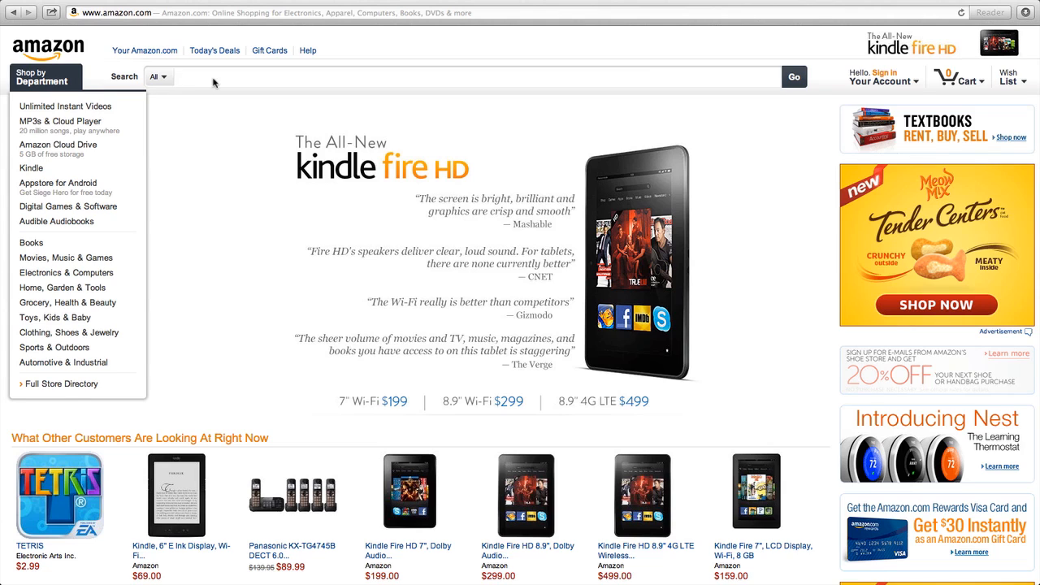
Search Amazon for "lacie itsakey" and open the LaCie itsaKey 8 GB USB 2.0 Flash Drive product page.
type("lacie")
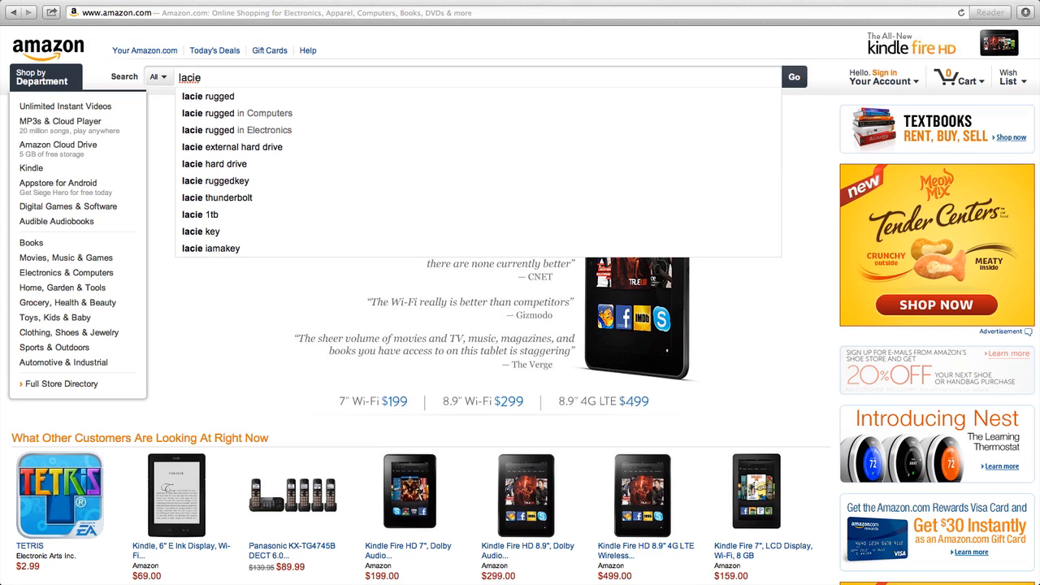
type("itsak")
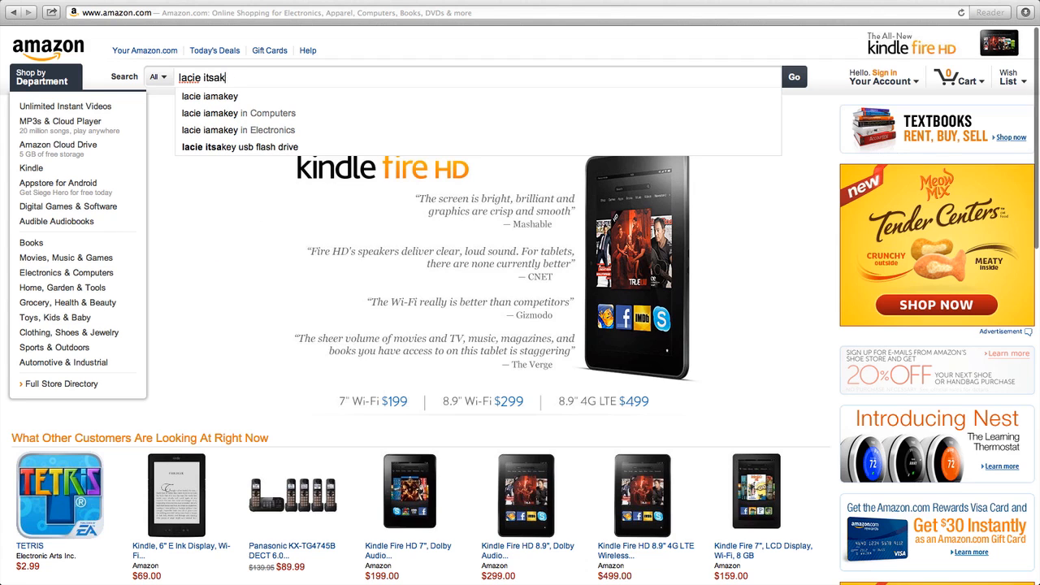
type("ey")
key("Return")
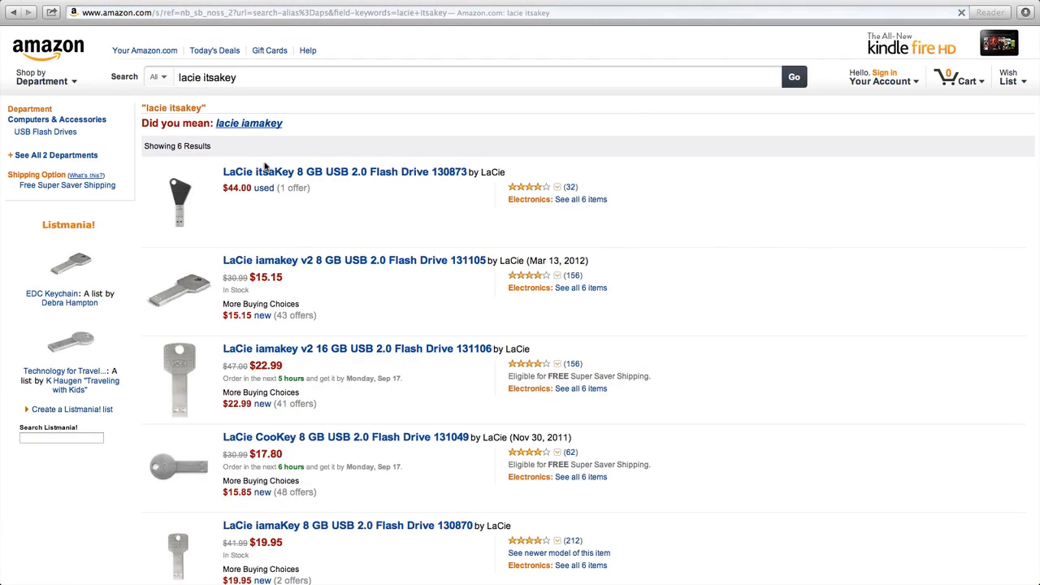
left_click(356, 182)
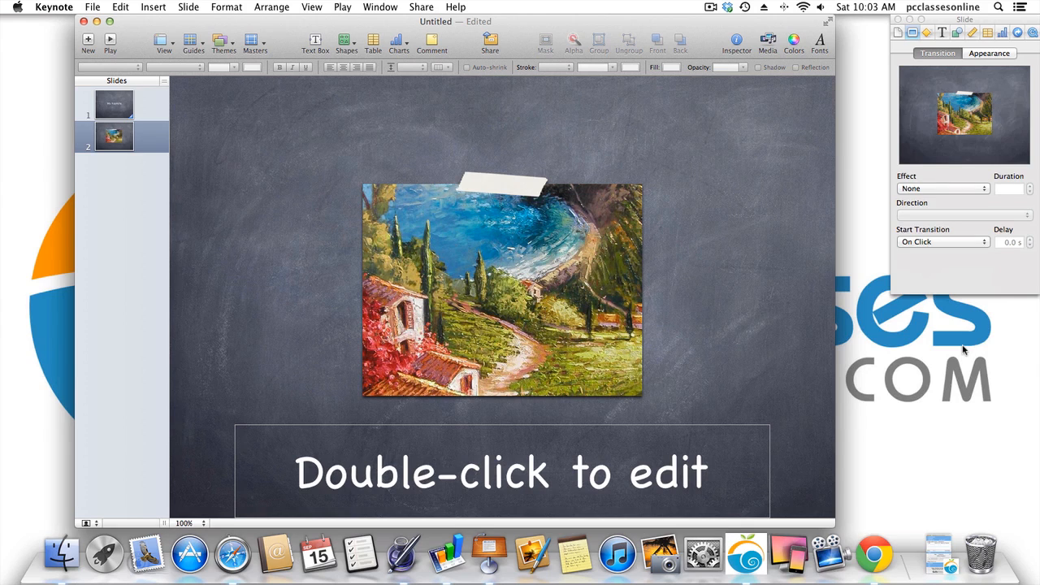
Open the App Store, look through the Featured page down to the Top Paid list, and close the store window.
left_click(188, 537)
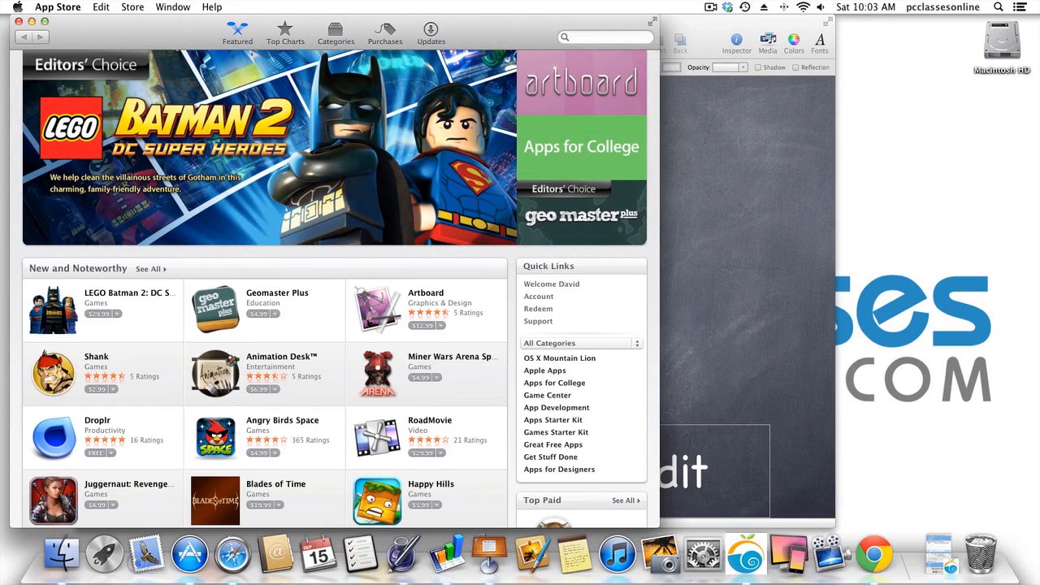
scroll(561, 367, "down", 5)
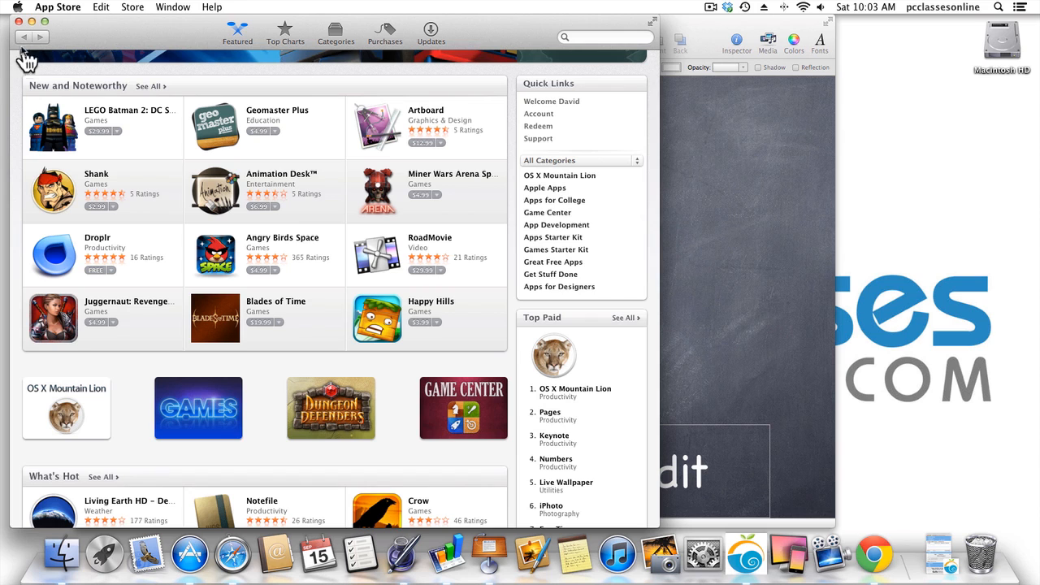
left_click(19, 22)
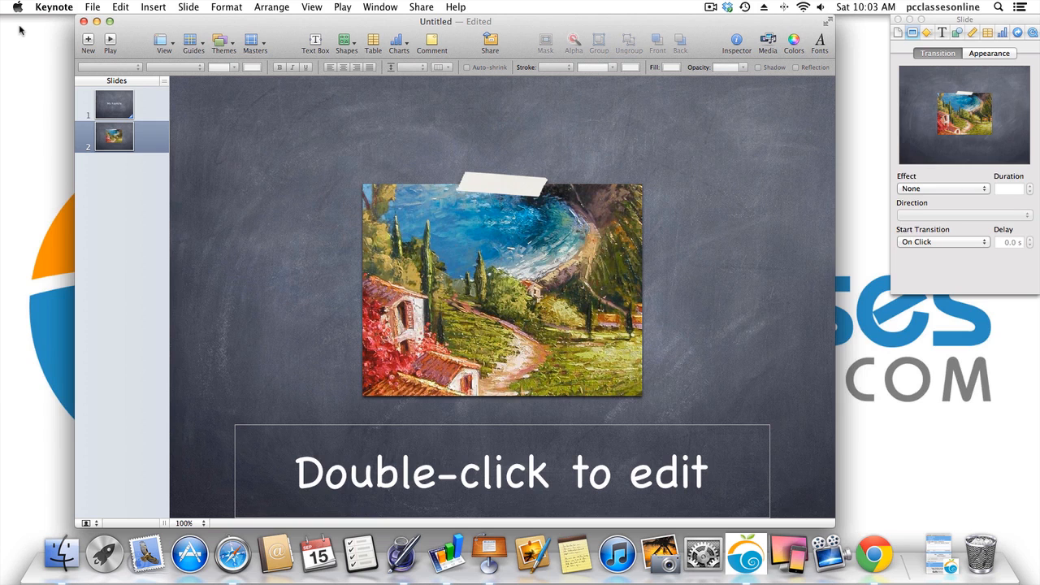
Switch back to Safari and load themacguru.net in place of the Amazon product page.
left_click(231, 536)
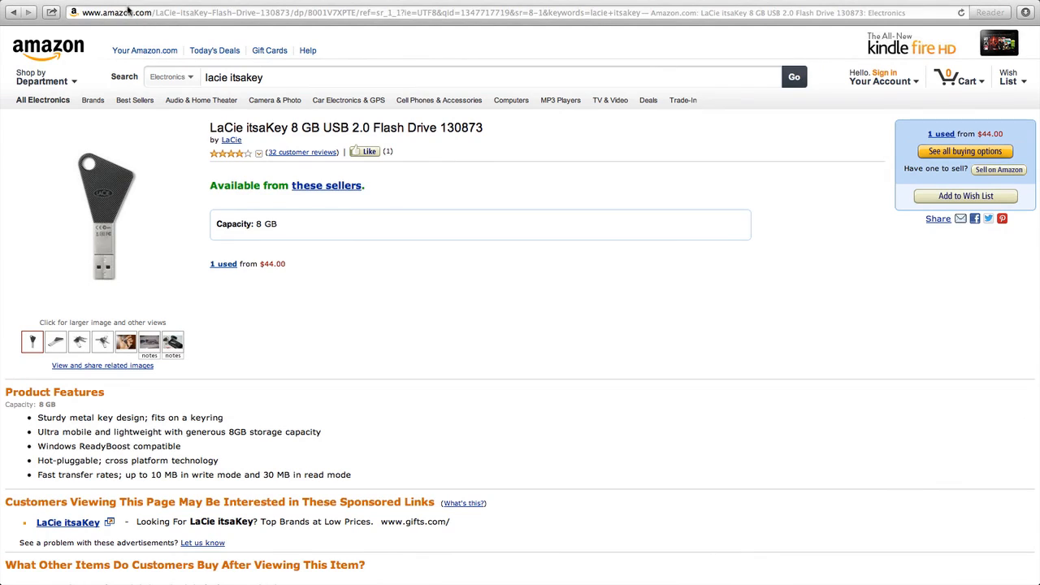
left_click(128, 11)
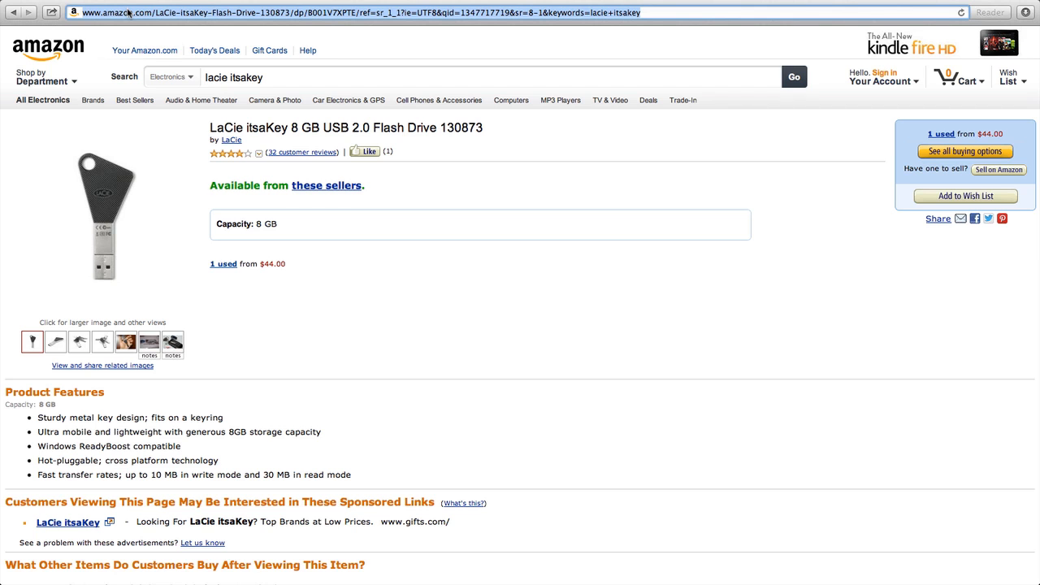
type("themacguru.net")
key("Return")
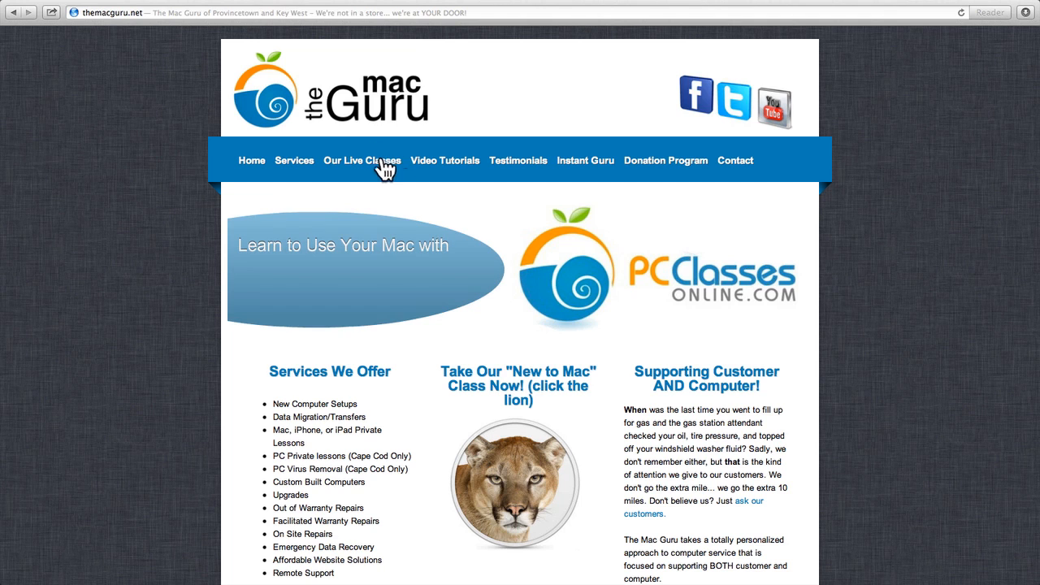
Follow the Mac Guru site's Video Tutorials link, go to Apple's iWork section and look through the Pages, Numbers and Keynote tutorial lists.
left_click(439, 162)
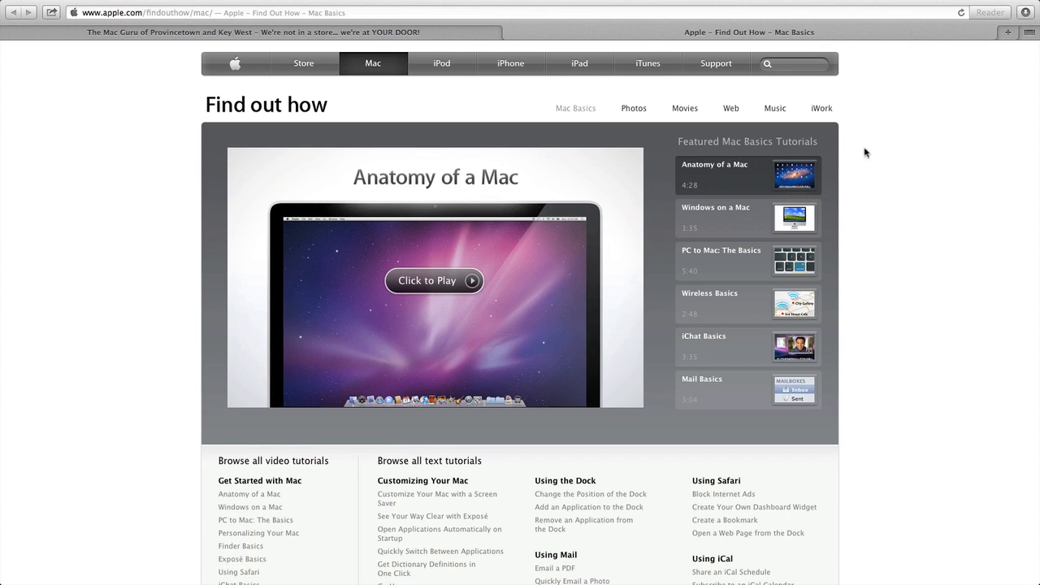
left_click(823, 109)
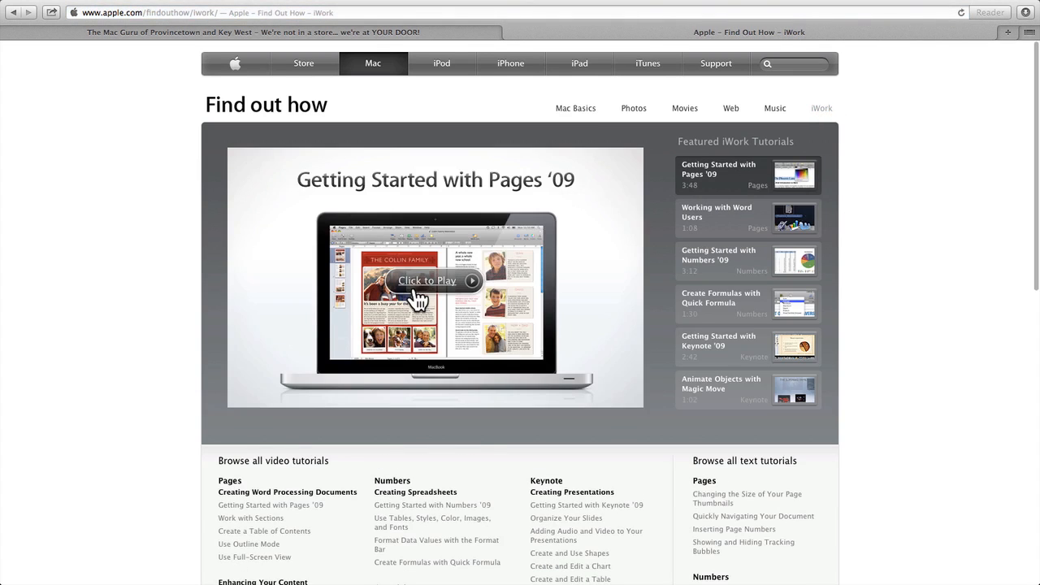
scroll(413, 293, "down", 5)
scroll(416, 294, "down", 8)
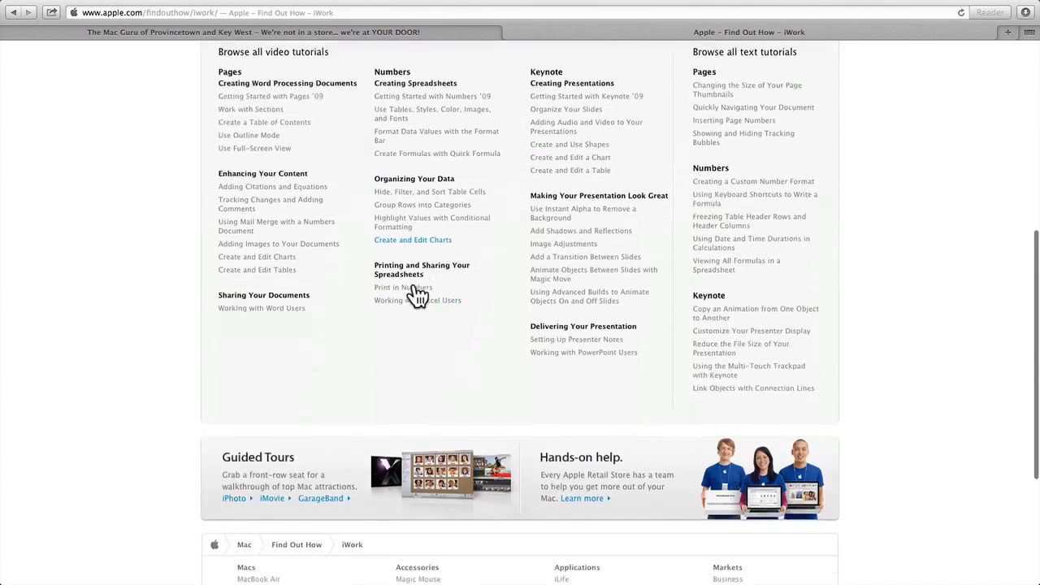
scroll(418, 296, "up", 12)
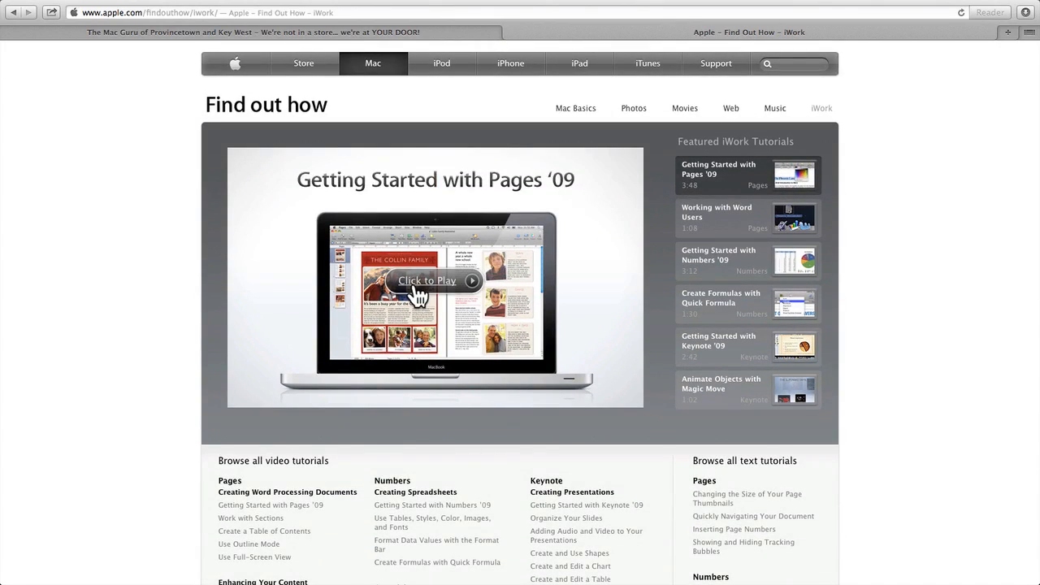